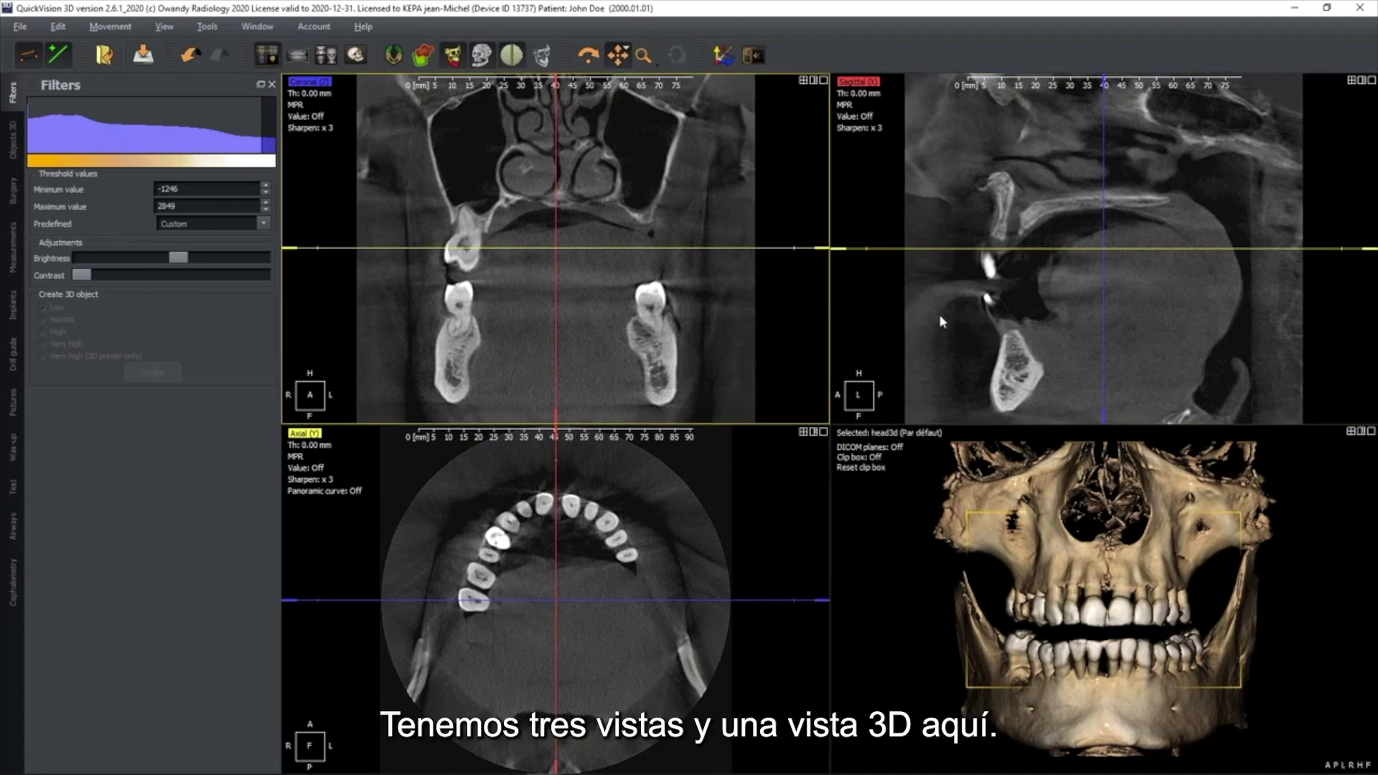
- In the coronal view, lower the axial slice and shift the sagittal plane sideways for a new sagittal cut
{"action": "left_click", "coordinate": [1076, 528]}
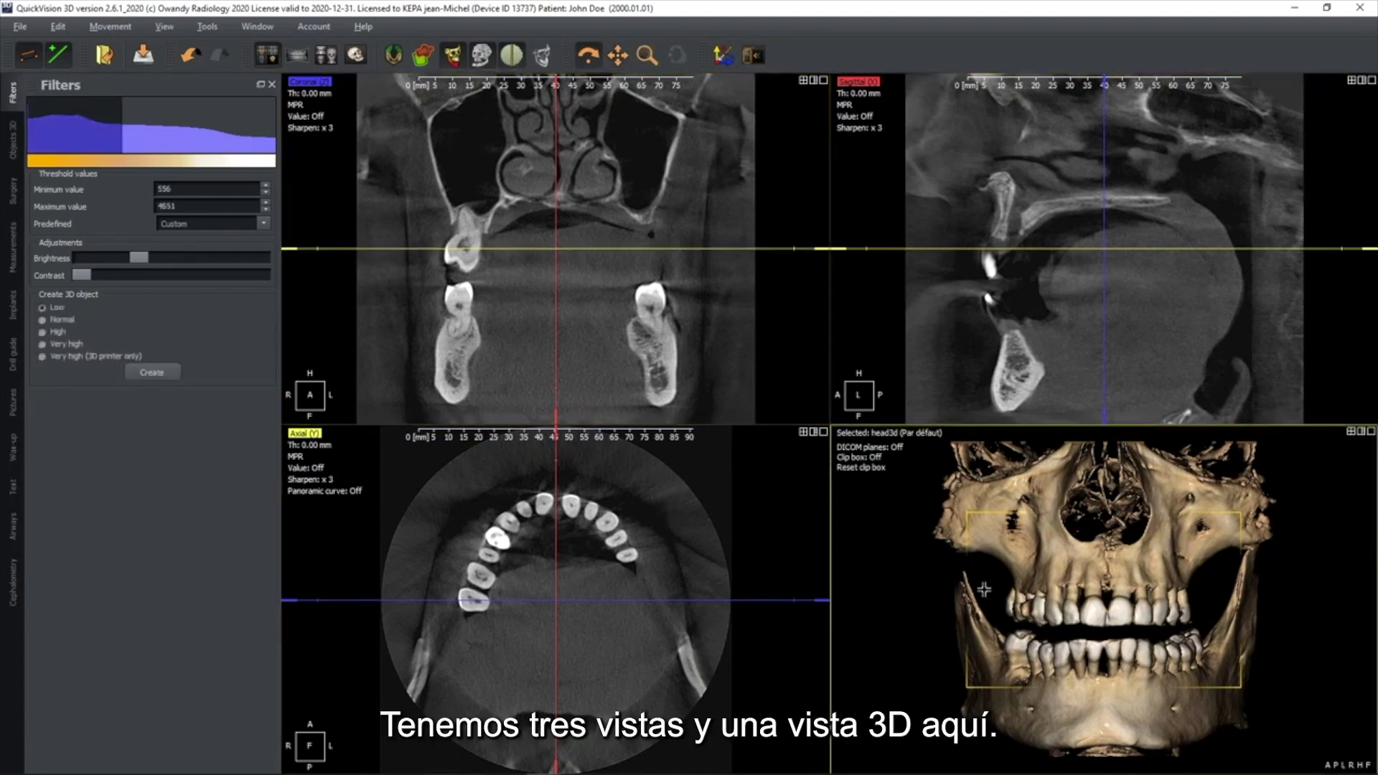
{"action": "left_click", "coordinate": [738, 391]}
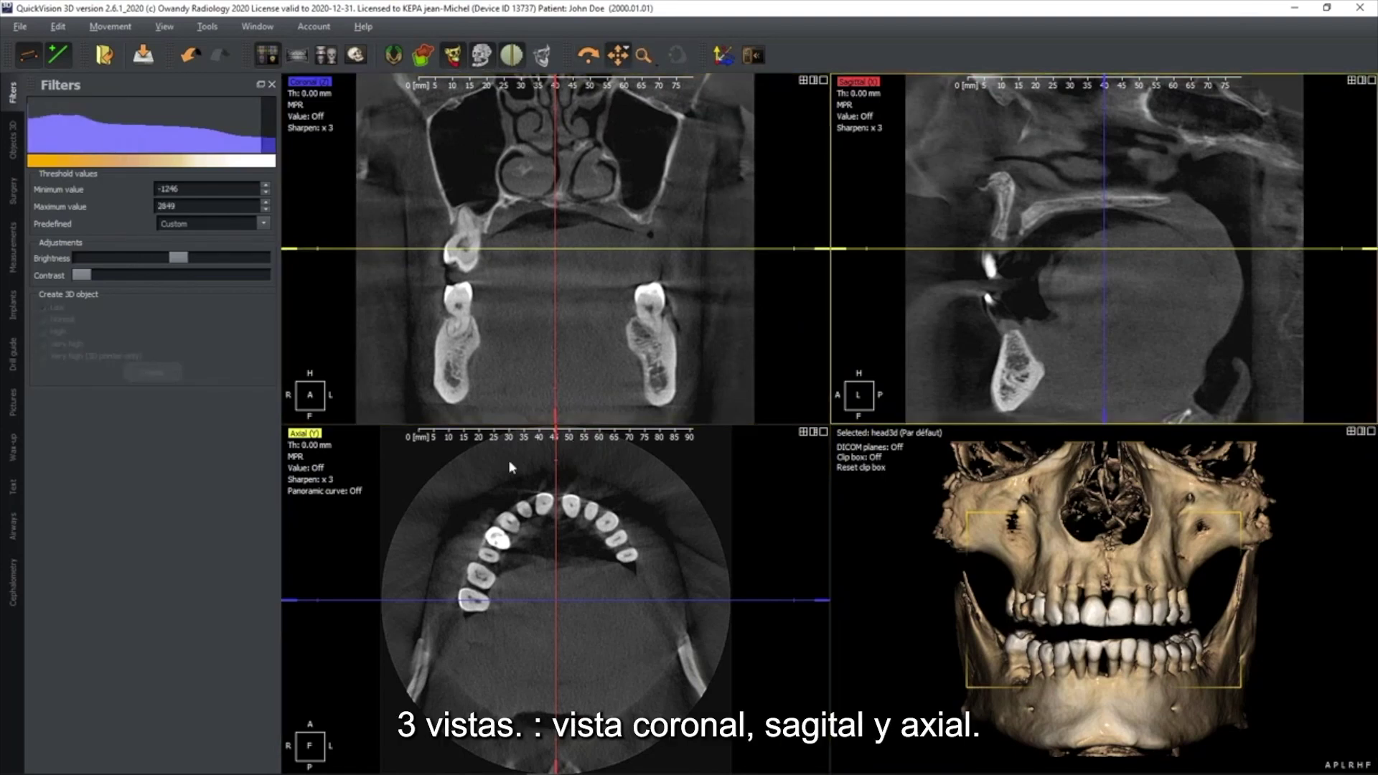
{"action": "mouse_move", "coordinate": [623, 251]}
{"action": "left_mouse_down"}
{"action": "mouse_move", "coordinate": [617, 311]}
{"action": "mouse_move", "coordinate": [609, 246]}
{"action": "left_mouse_up"}
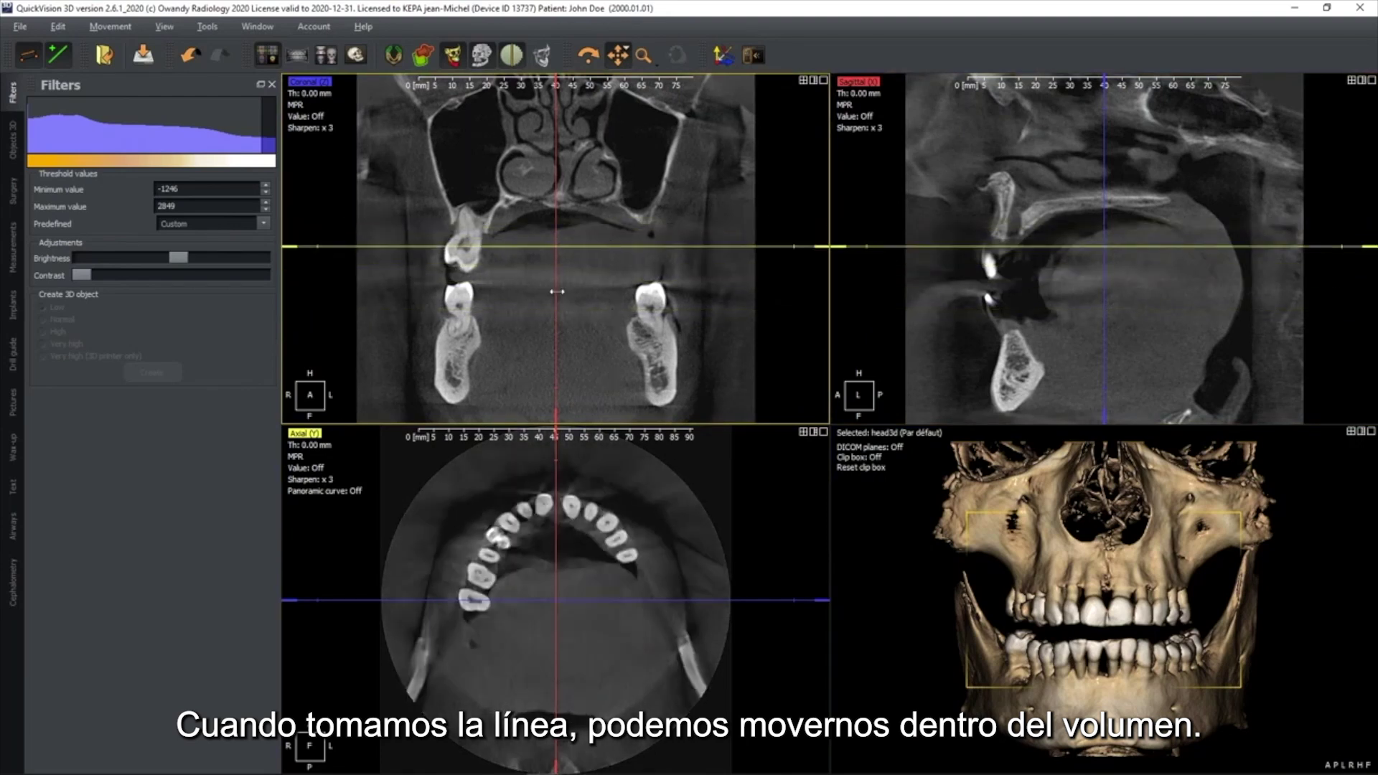
{"action": "left_click_drag", "start_coordinate": [556, 272], "coordinate": [538, 256]}
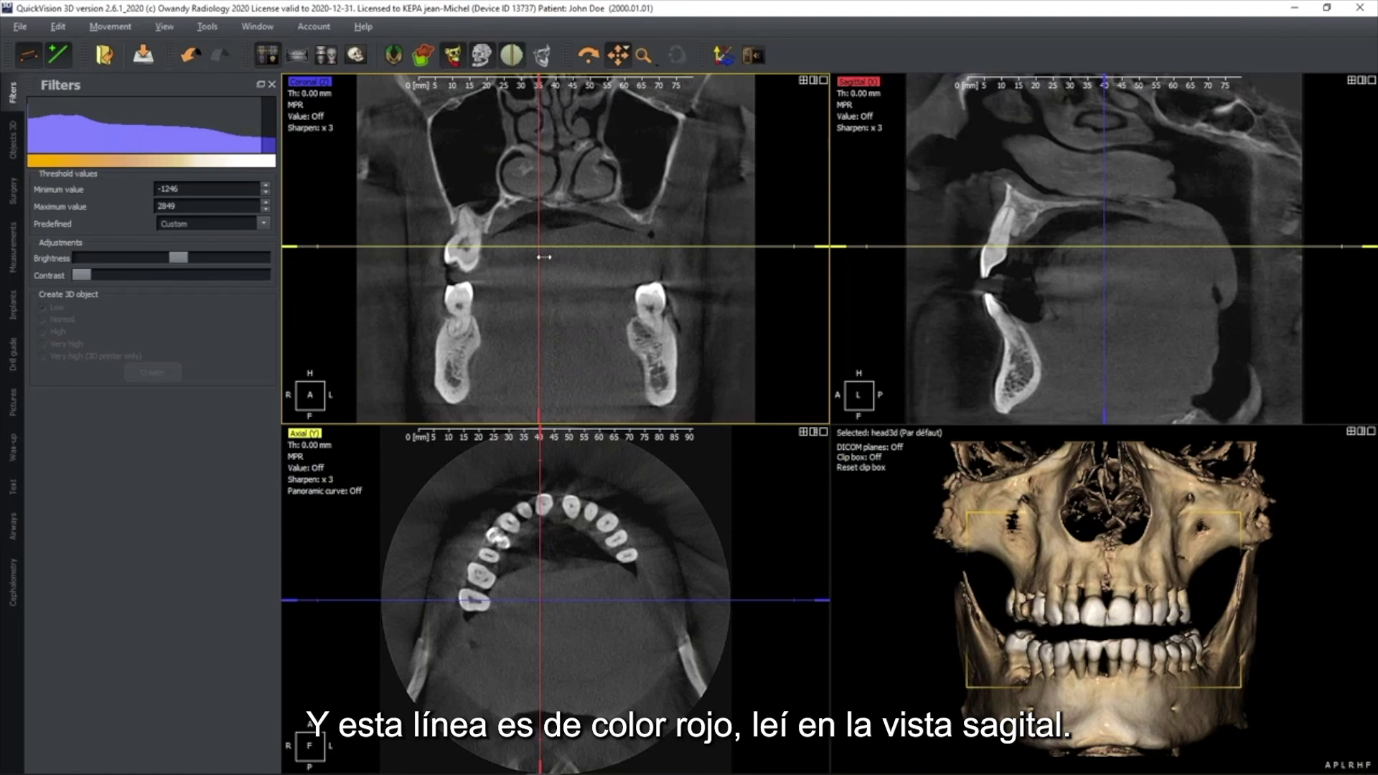
{"action": "left_click", "coordinate": [969, 211]}
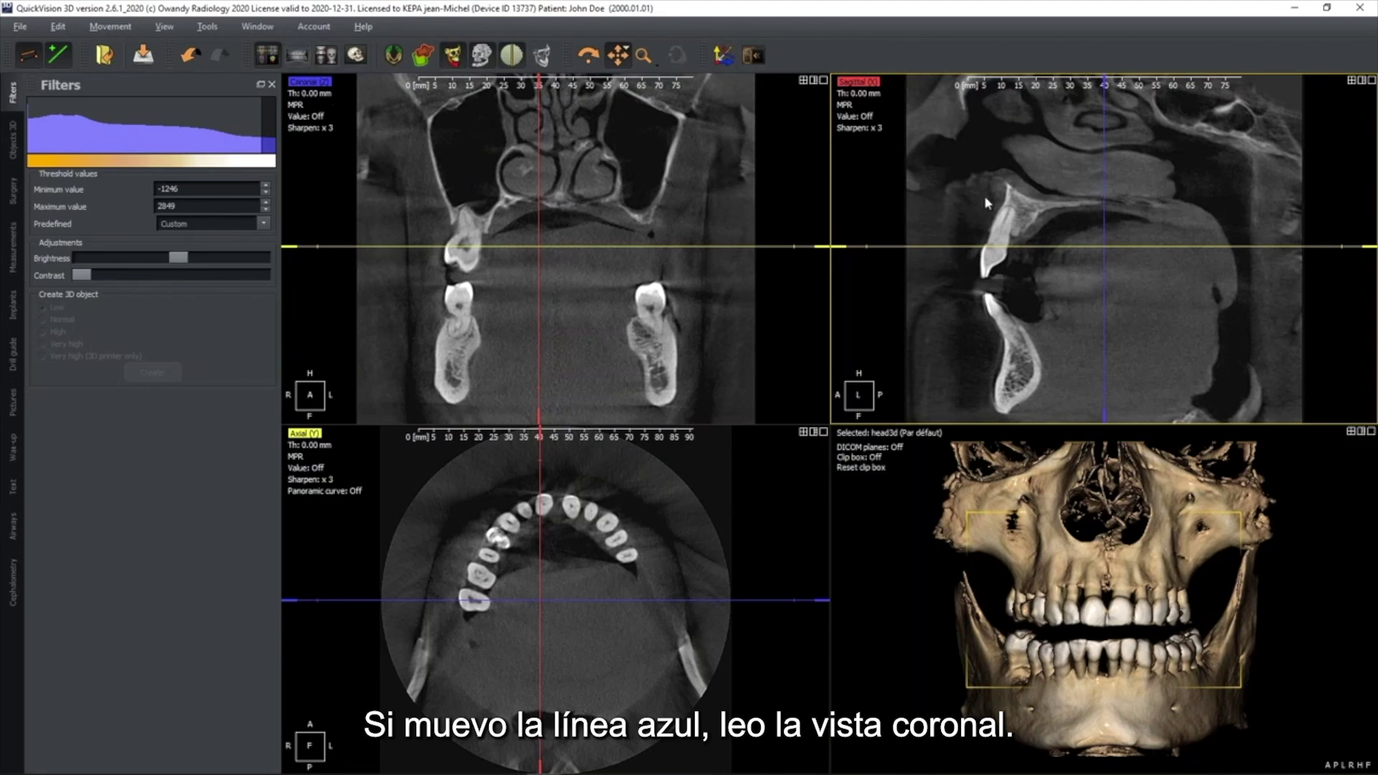
- Shift the coronal plane, rotate the slice planes onto the right posterior teeth, and turn the 3D skull sideways
{"action": "left_click_drag", "start_coordinate": [1104, 201], "coordinate": [1076, 201]}
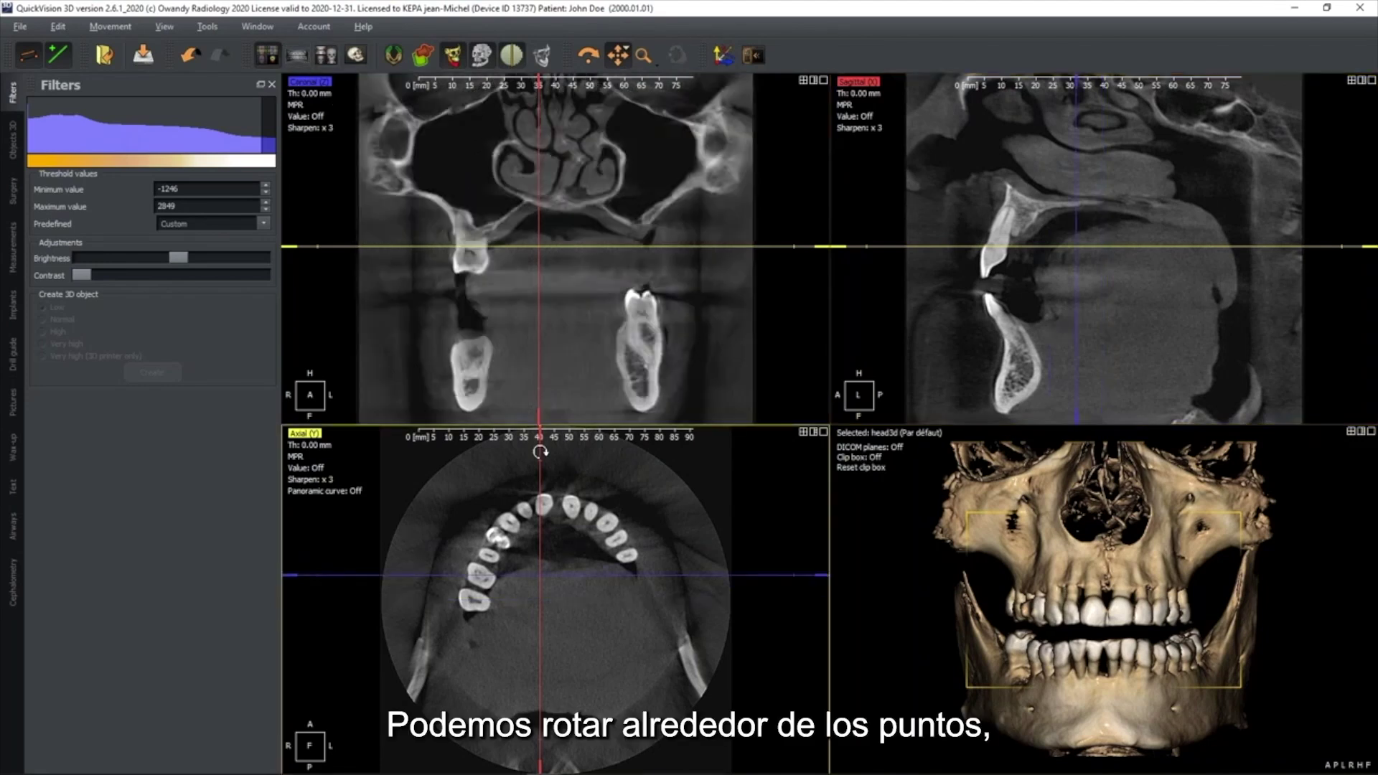
{"action": "left_click_drag", "start_coordinate": [566, 459], "coordinate": [574, 461]}
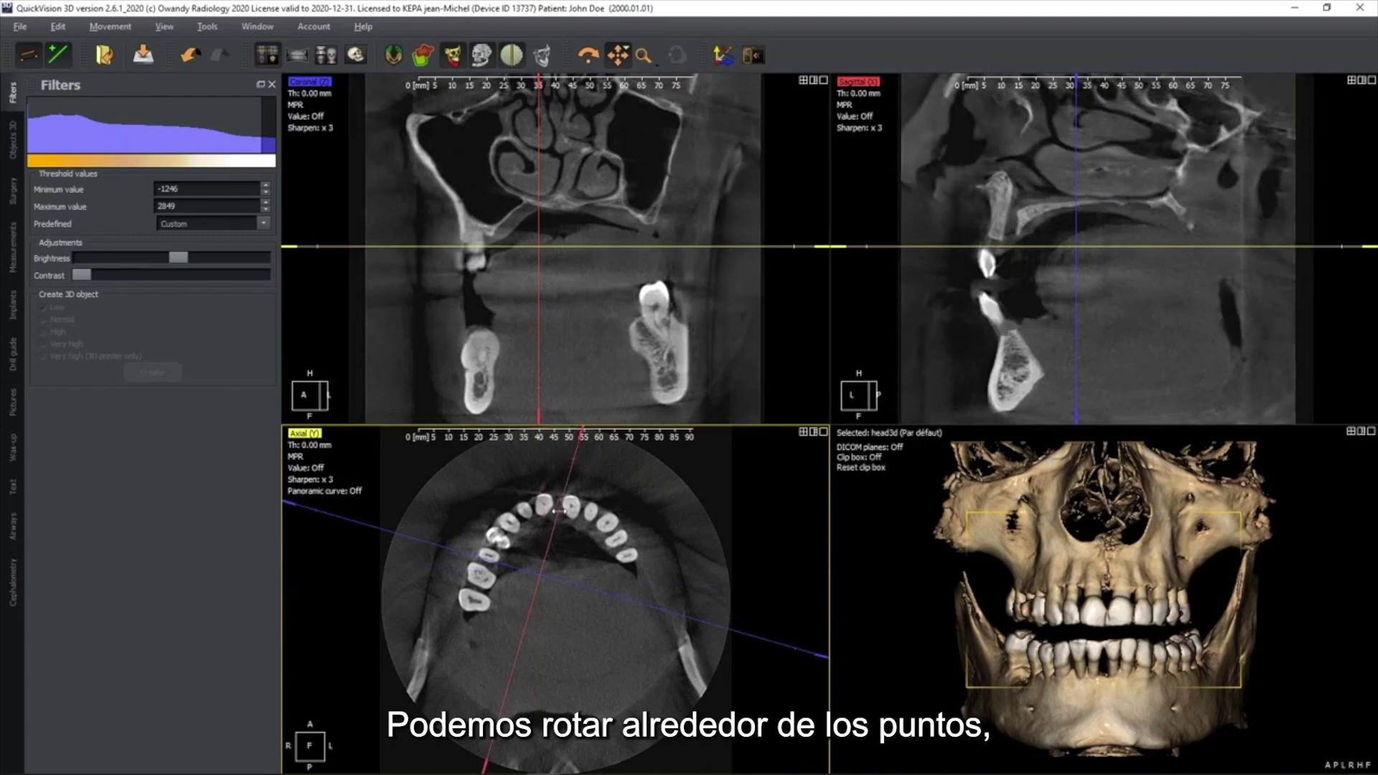
{"action": "left_click_drag", "start_coordinate": [552, 511], "coordinate": [463, 572]}
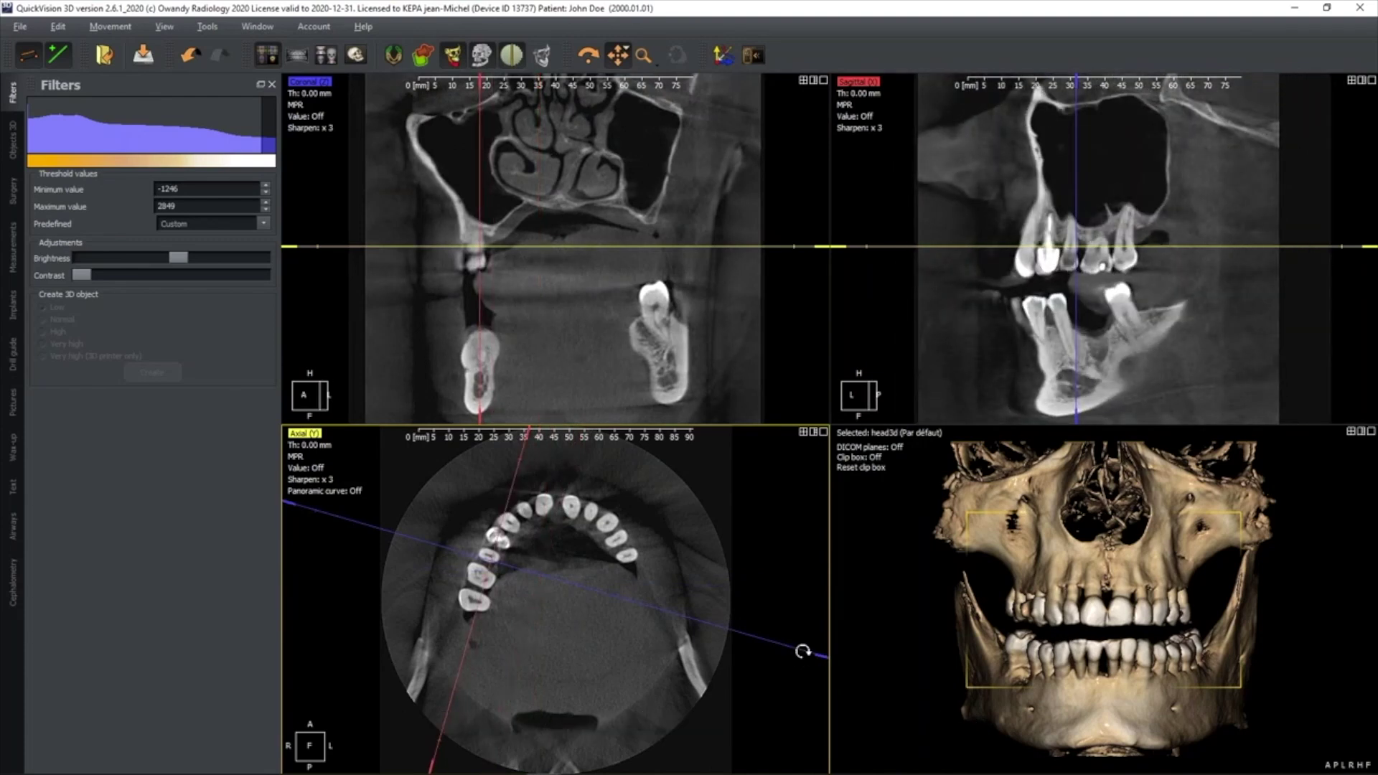
{"action": "left_click_drag", "start_coordinate": [803, 552], "coordinate": [783, 681]}
{"action": "left_click_drag", "start_coordinate": [1151, 621], "coordinate": [926, 533]}
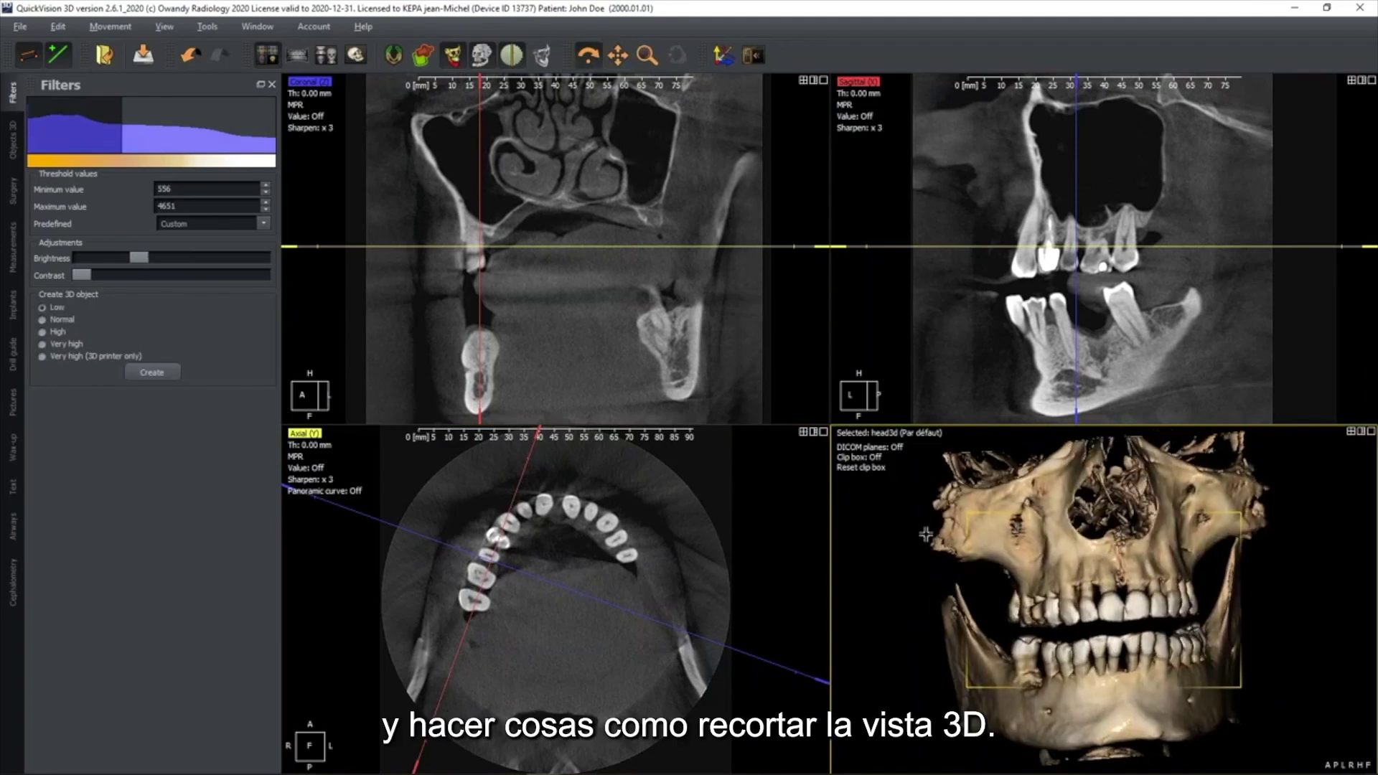
- Clip the 3D skull down to the lower jaw, tilt it to a top-down view, and hide the clip box
{"action": "left_click", "coordinate": [877, 456]}
{"action": "left_click_drag", "start_coordinate": [1101, 451], "coordinate": [1101, 642]}
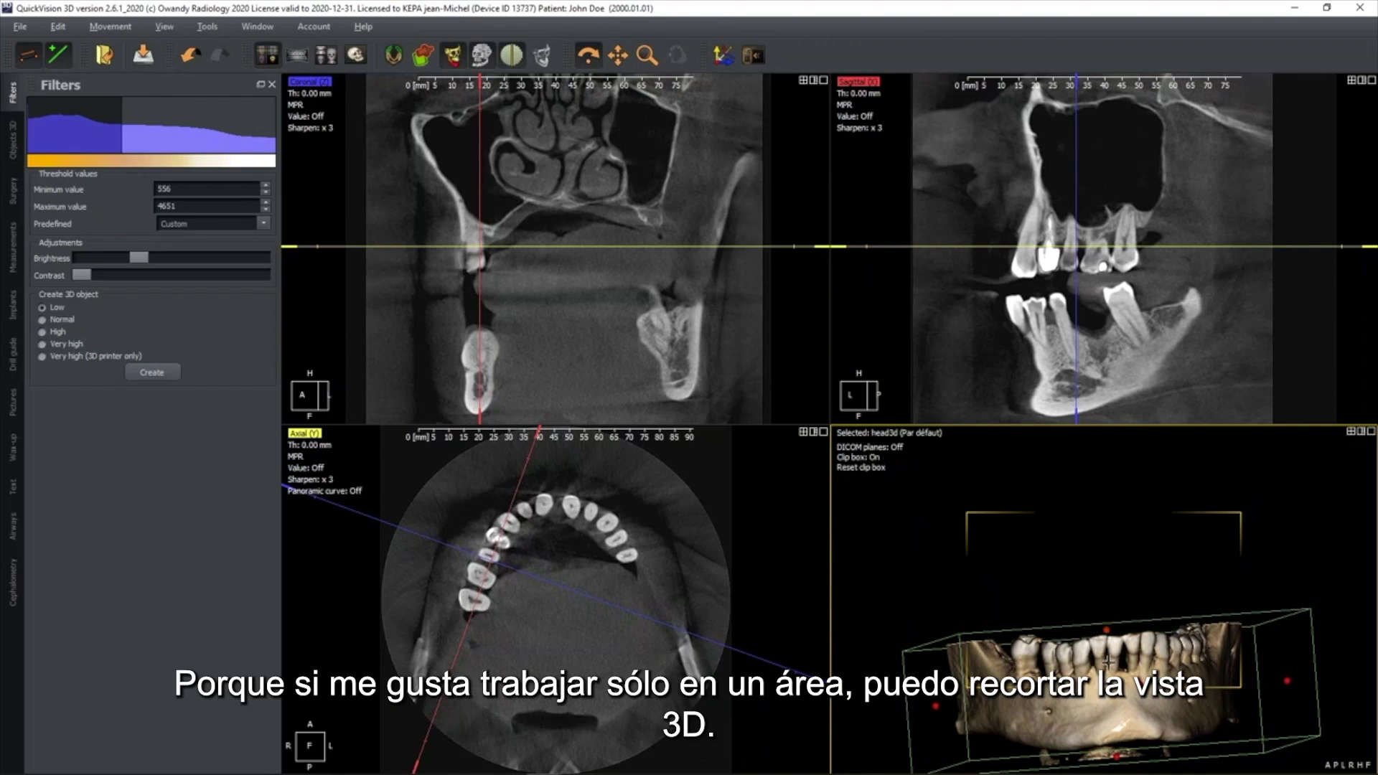
{"action": "middle_click_drag", "start_coordinate": [1107, 652], "coordinate": [1106, 566]}
{"action": "left_click_drag", "start_coordinate": [1107, 566], "coordinate": [1179, 562]}
{"action": "left_click", "coordinate": [868, 457]}
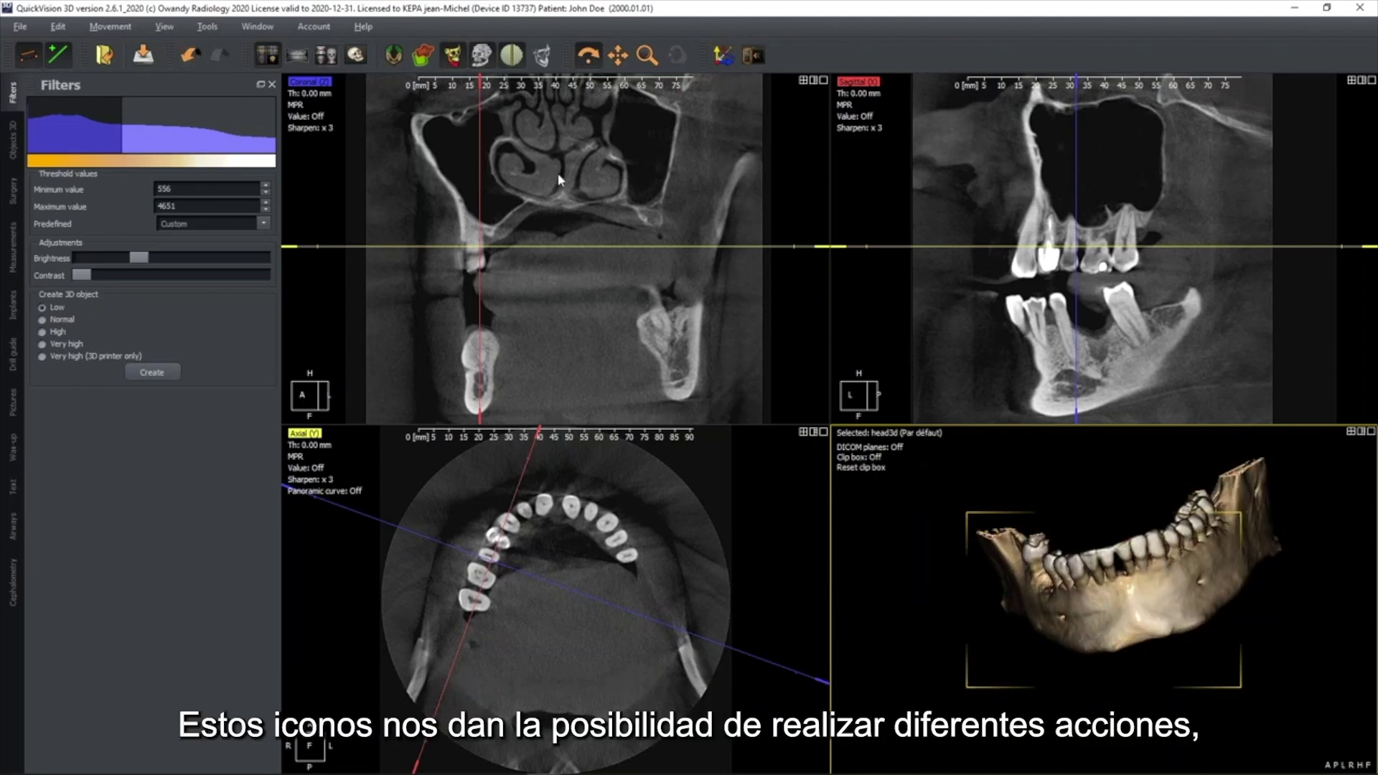
{"action": "left_click", "coordinate": [486, 144]}
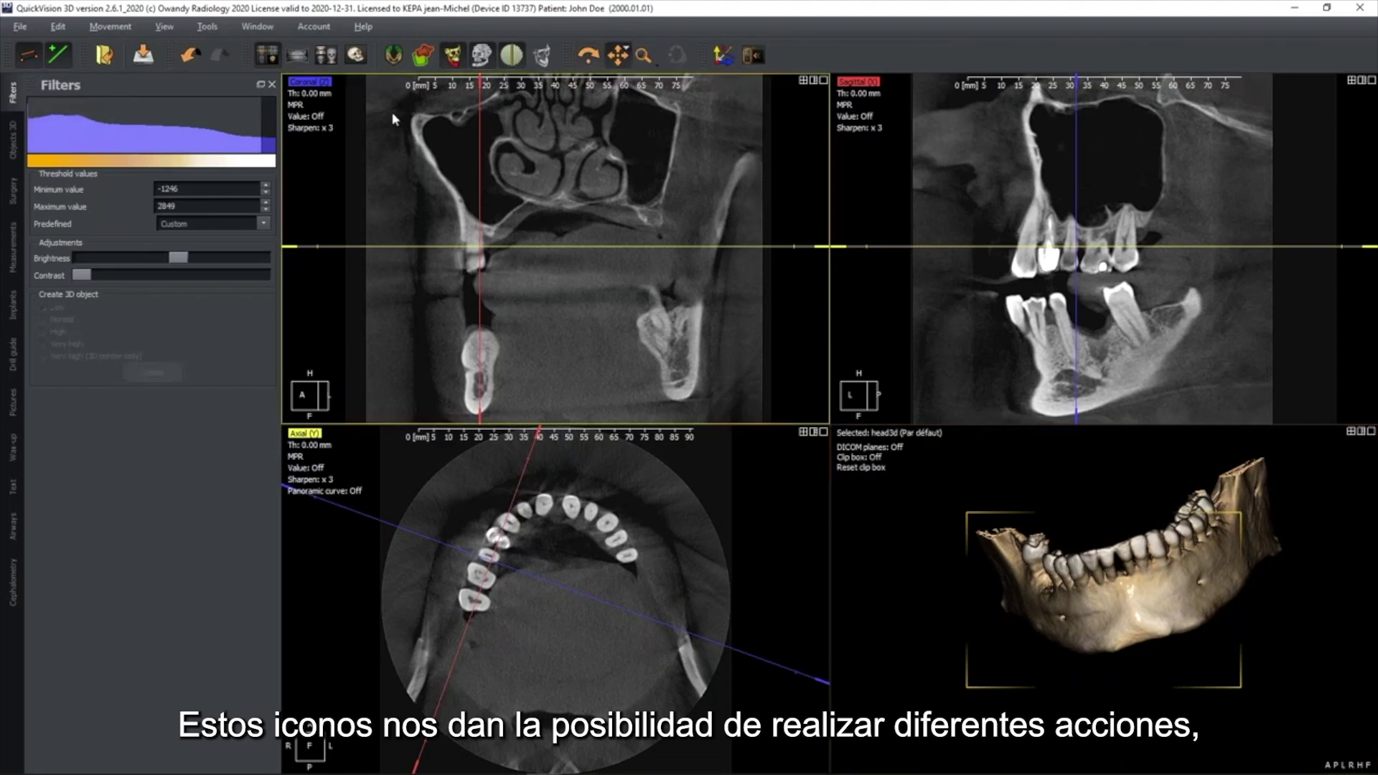
- Switch from the panoramic curve layout to the three-pane 3D superimposition layout
{"action": "left_click", "coordinate": [296, 56]}
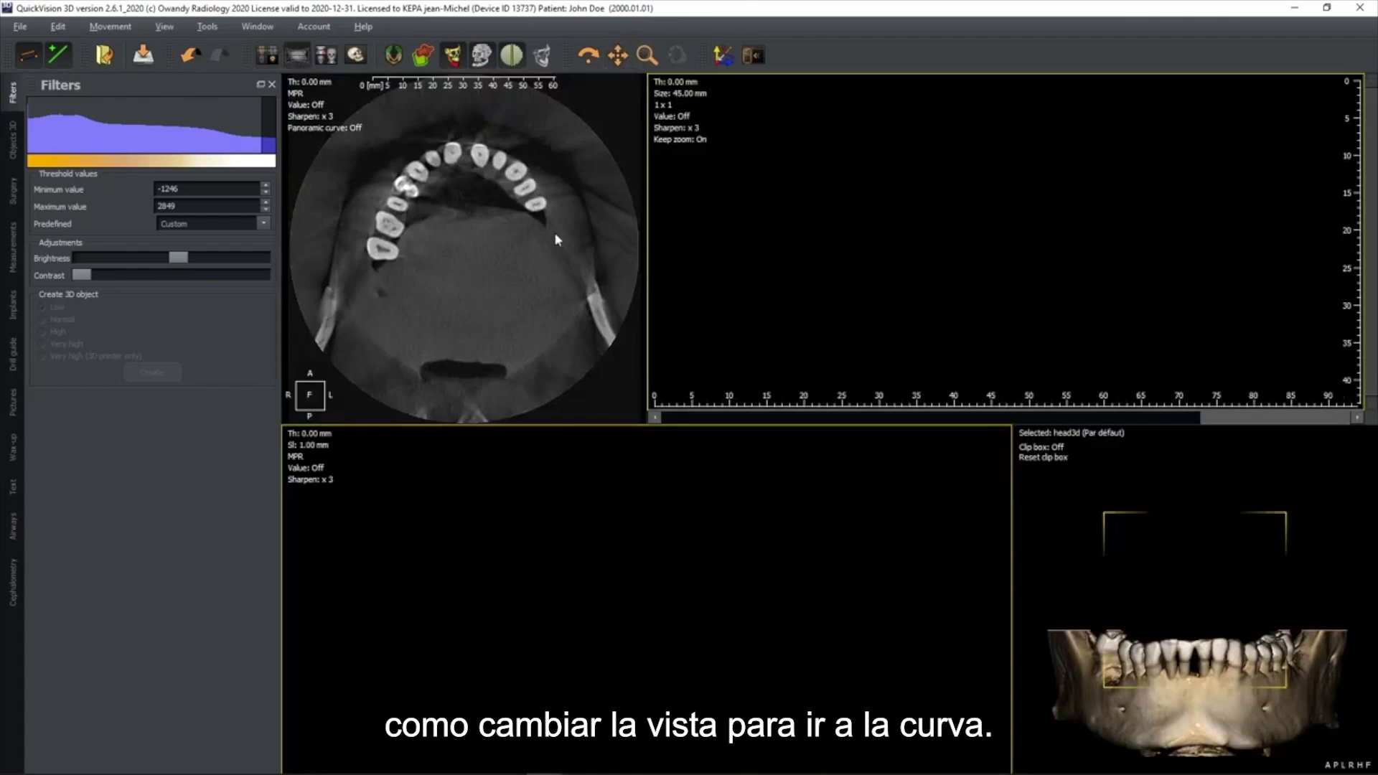
{"action": "left_click", "coordinate": [329, 57]}
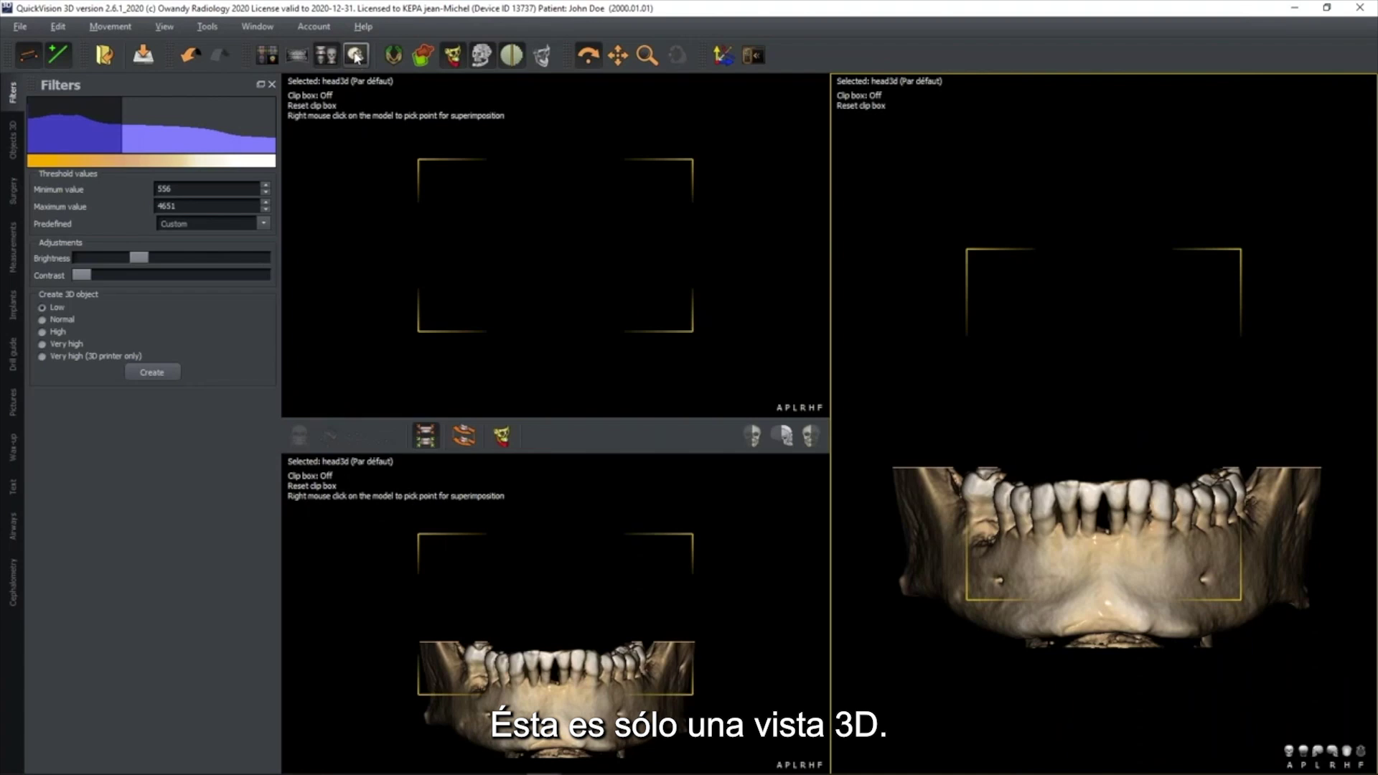
- Show a single large 3D view and rotate and zoom the skull to see it from above
{"action": "left_click", "coordinate": [356, 56]}
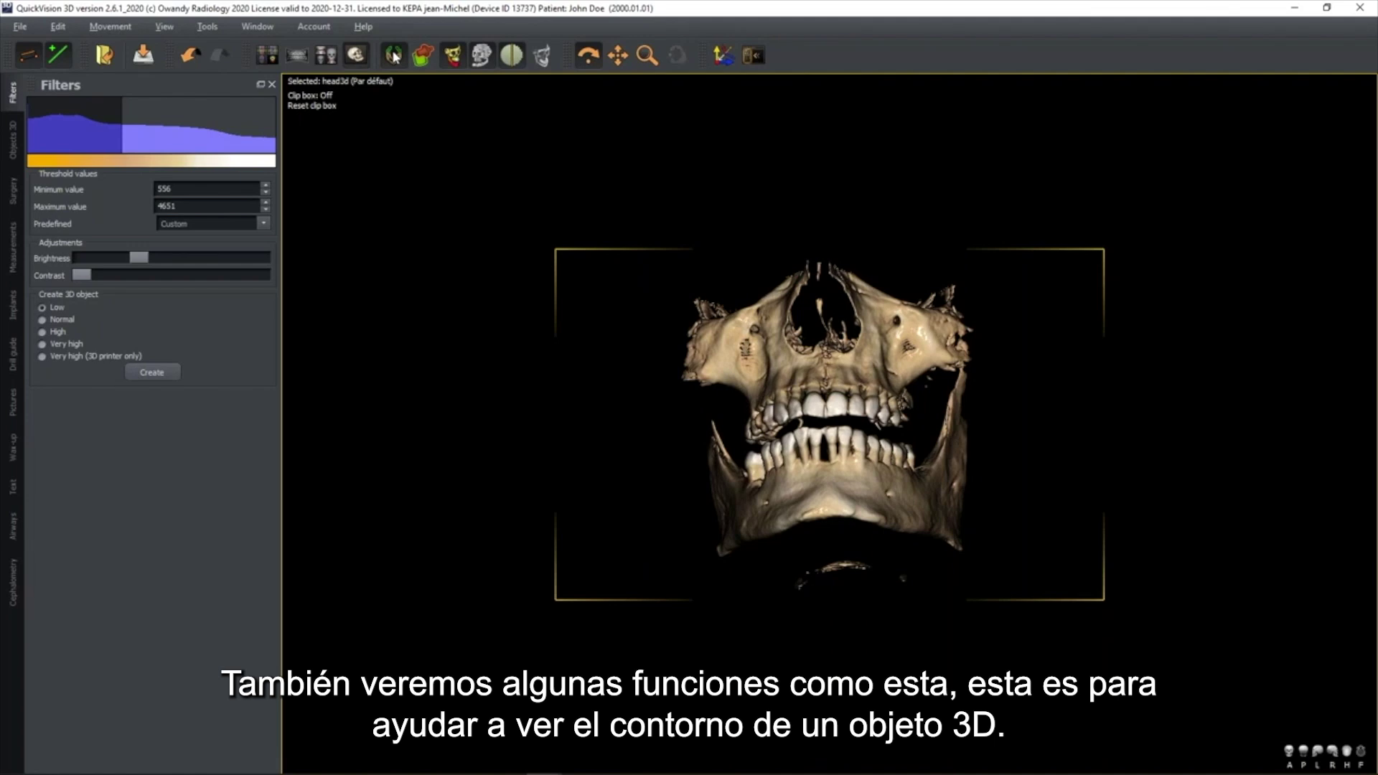
{"action": "left_click_drag", "start_coordinate": [696, 314], "coordinate": [761, 355]}
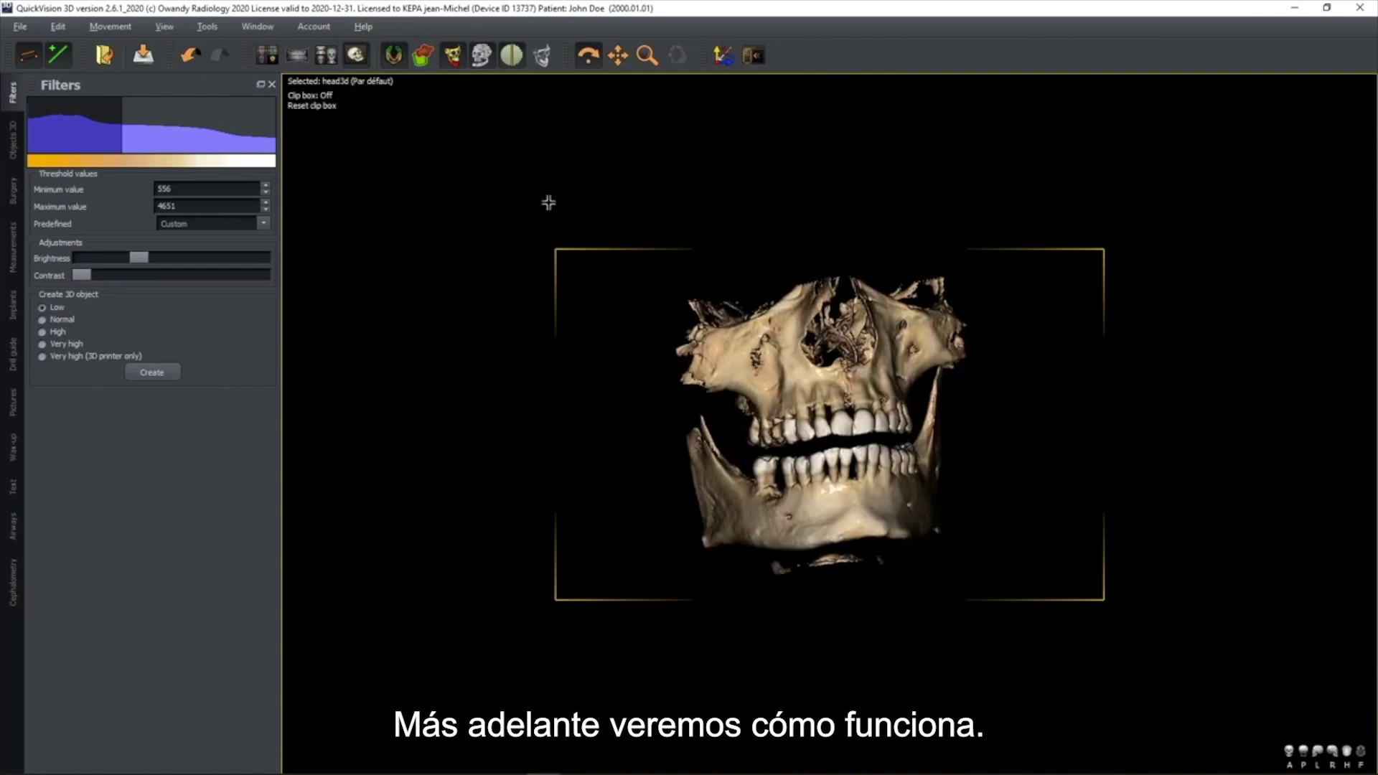
{"action": "left_click", "coordinate": [481, 57]}
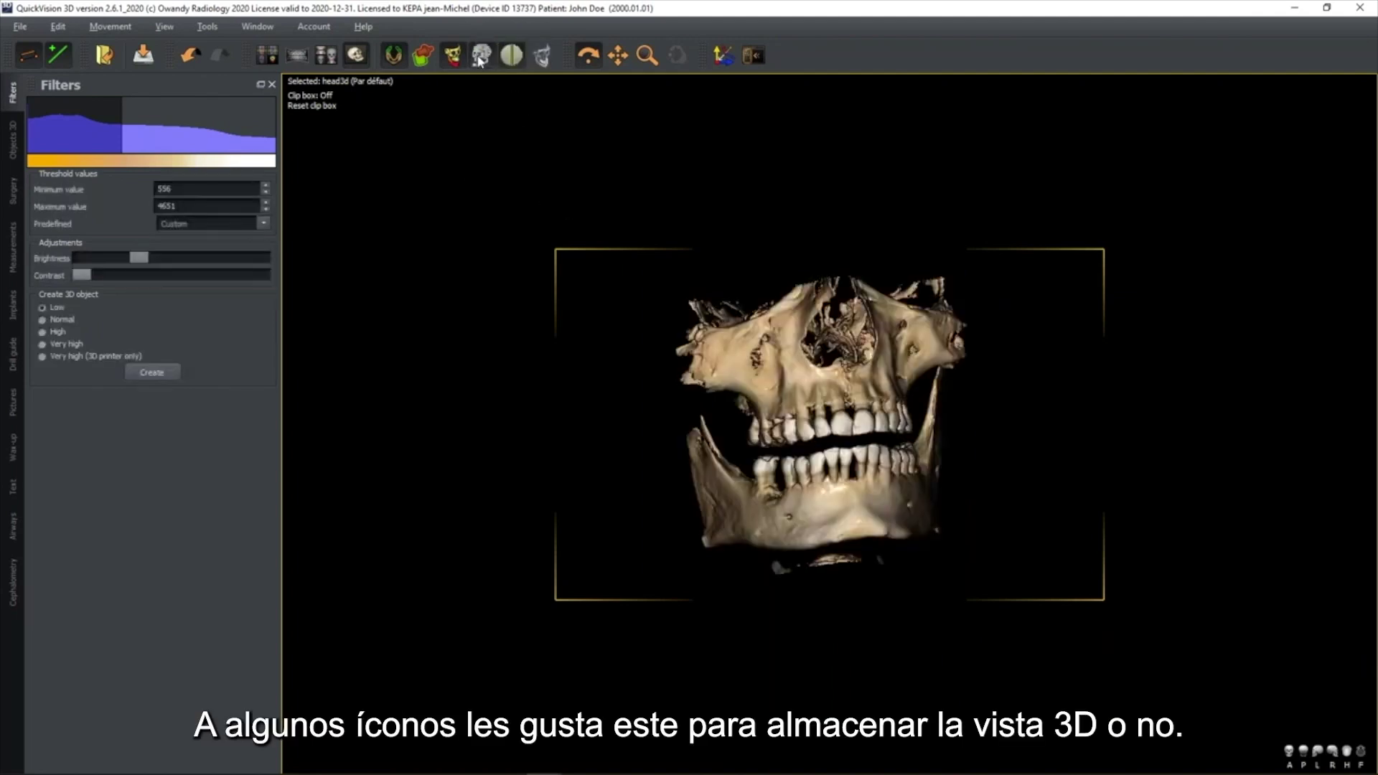
{"action": "scroll", "coordinate": [848, 429], "scroll_direction": "up", "scroll_amount": 1}
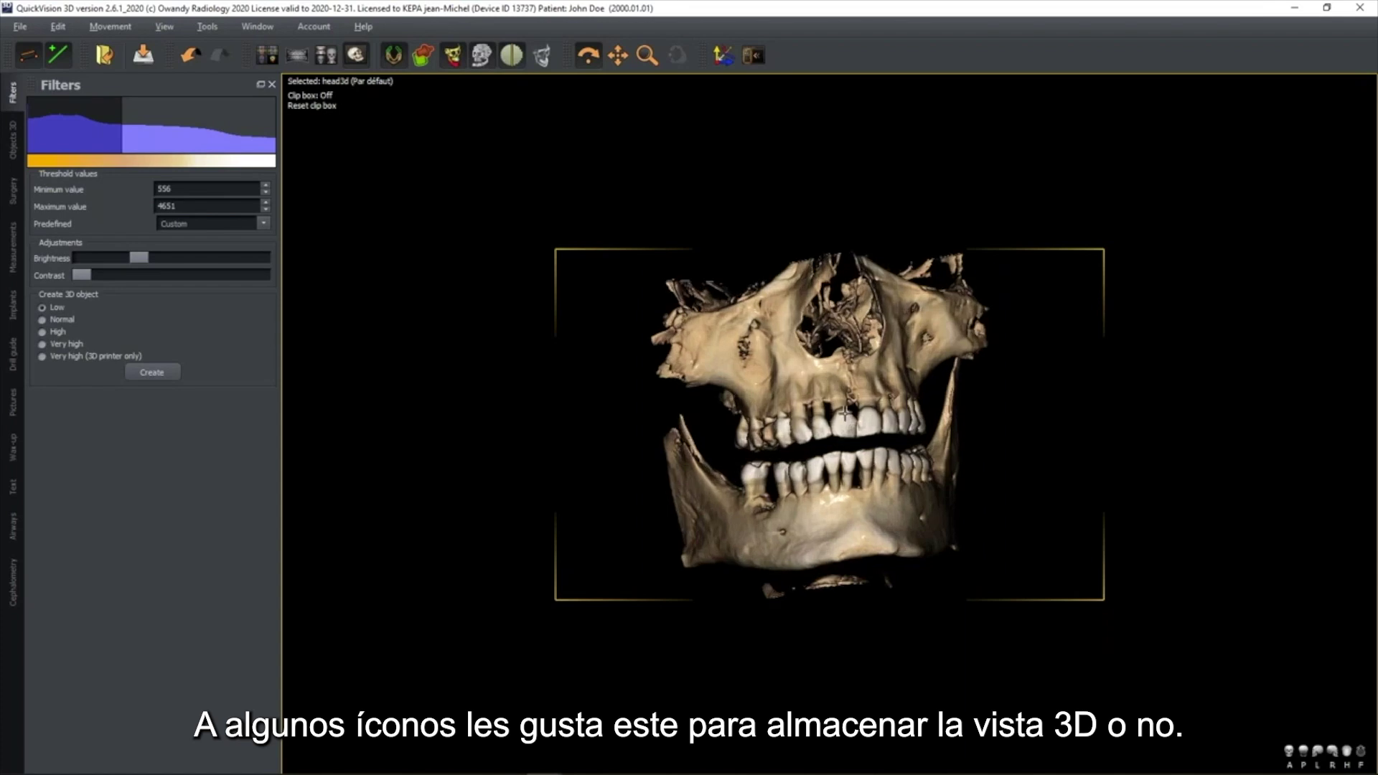
- Compare flat, X-ray and surface renderings, restore bright shading, and return to the four-pane slice layout
{"action": "left_click", "coordinate": [521, 62]}
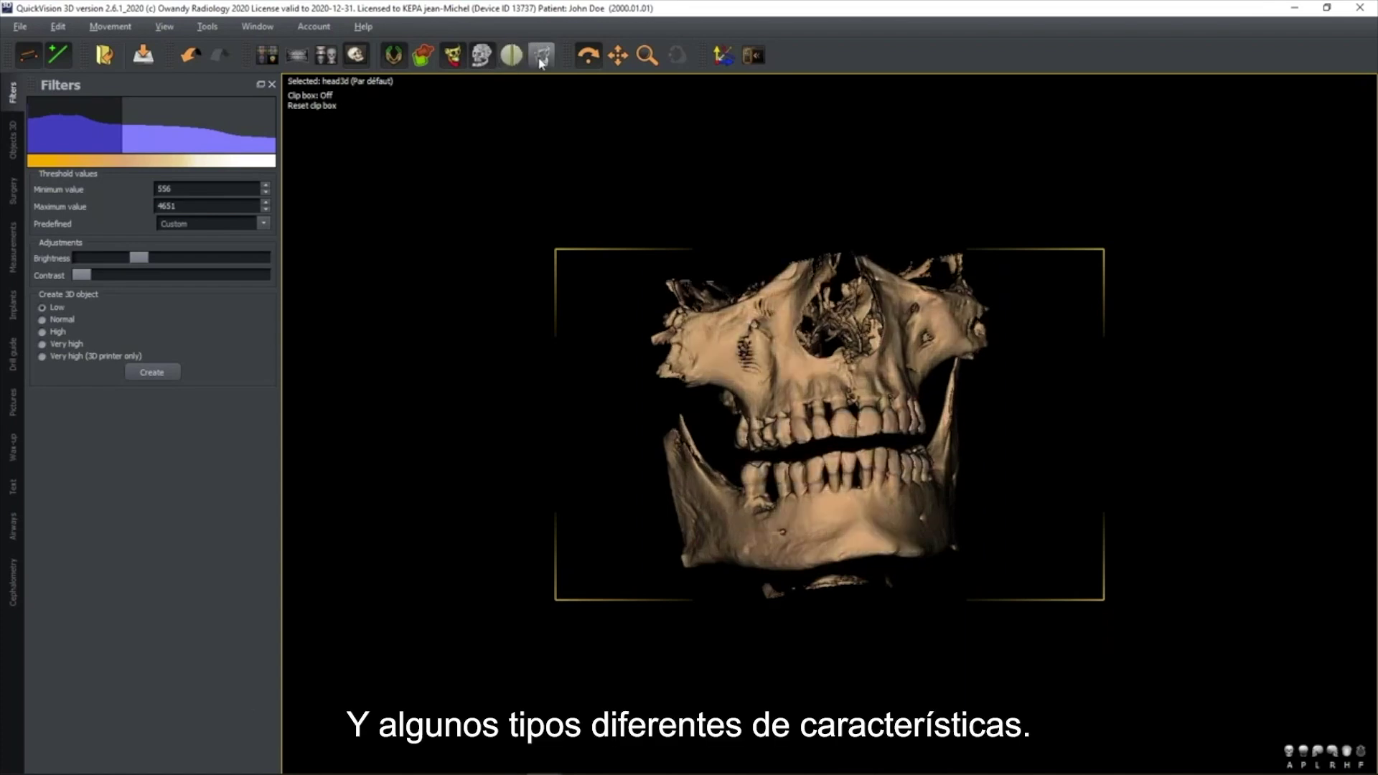
{"action": "left_click", "coordinate": [541, 62]}
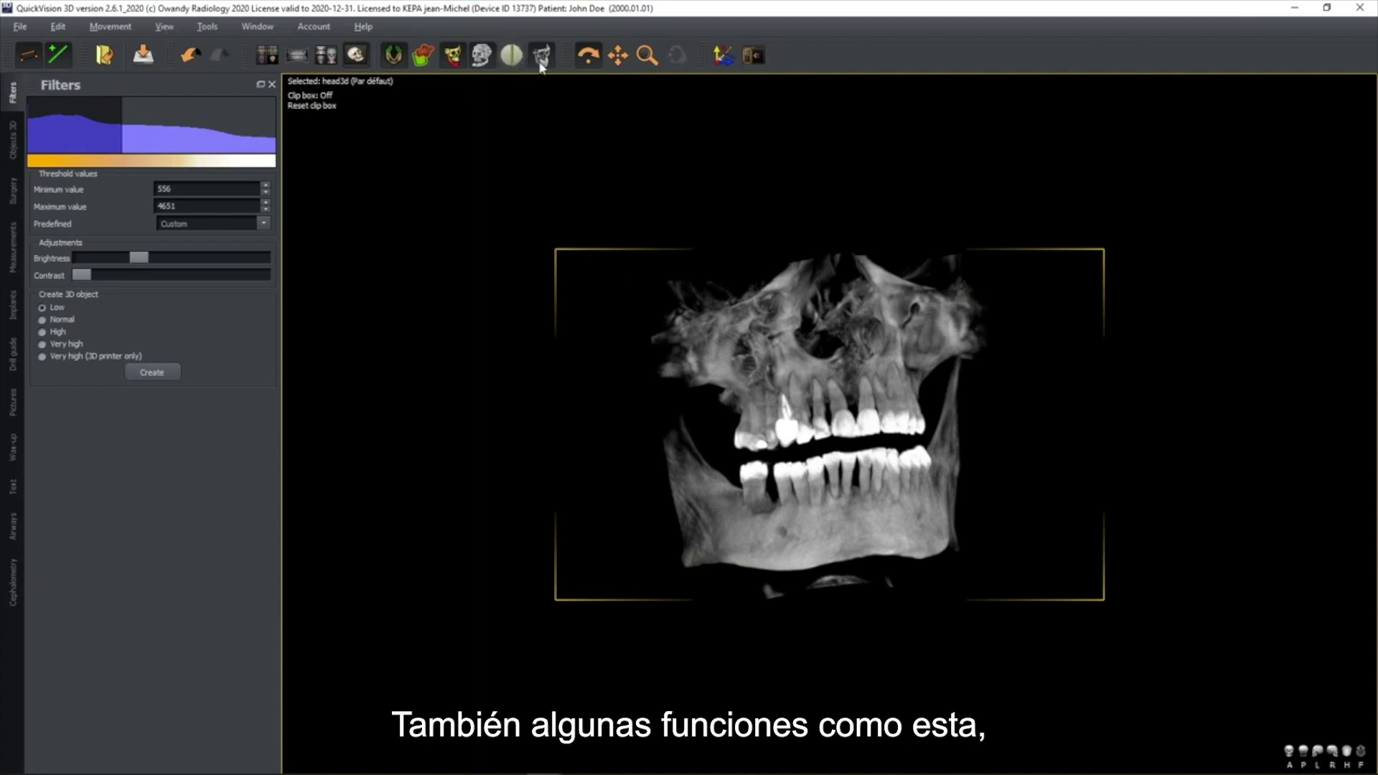
{"action": "left_click", "coordinate": [541, 63]}
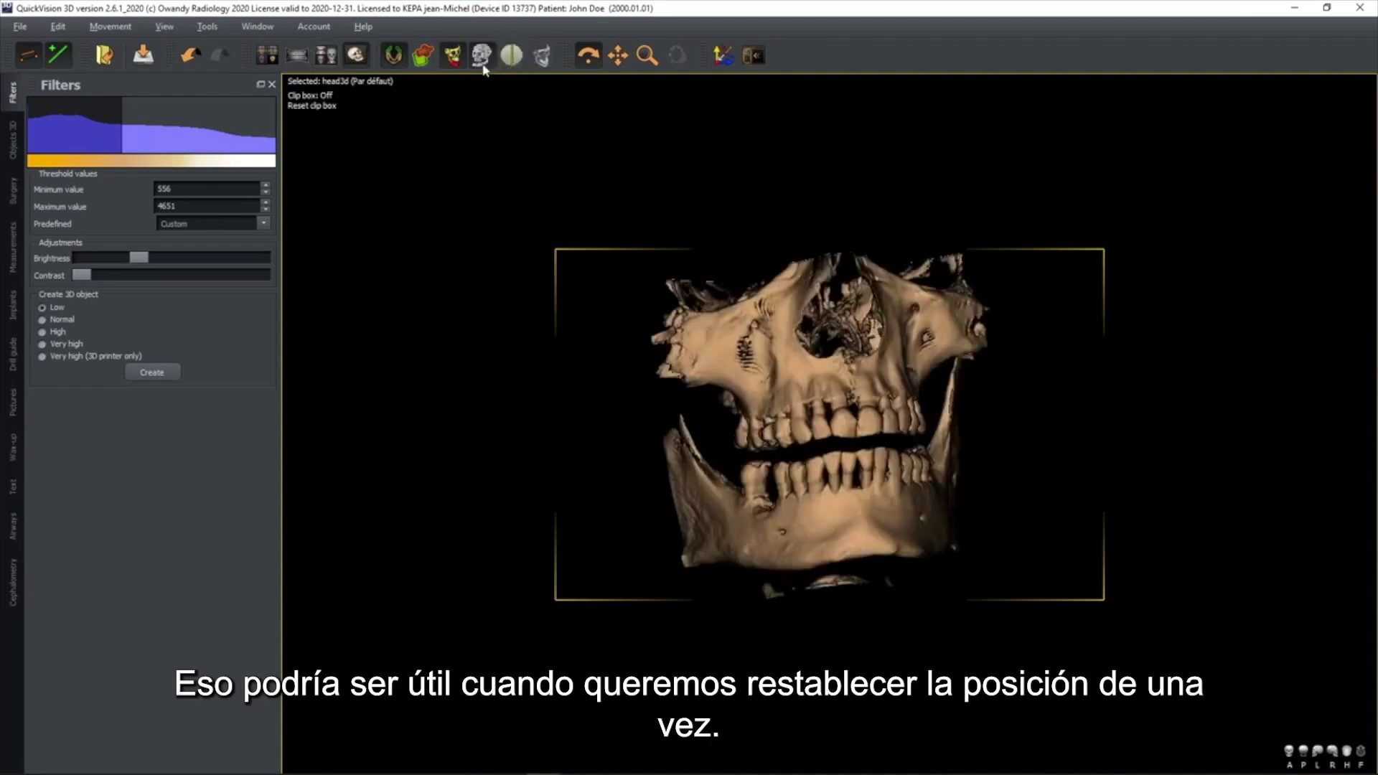
{"action": "left_click", "coordinate": [520, 63]}
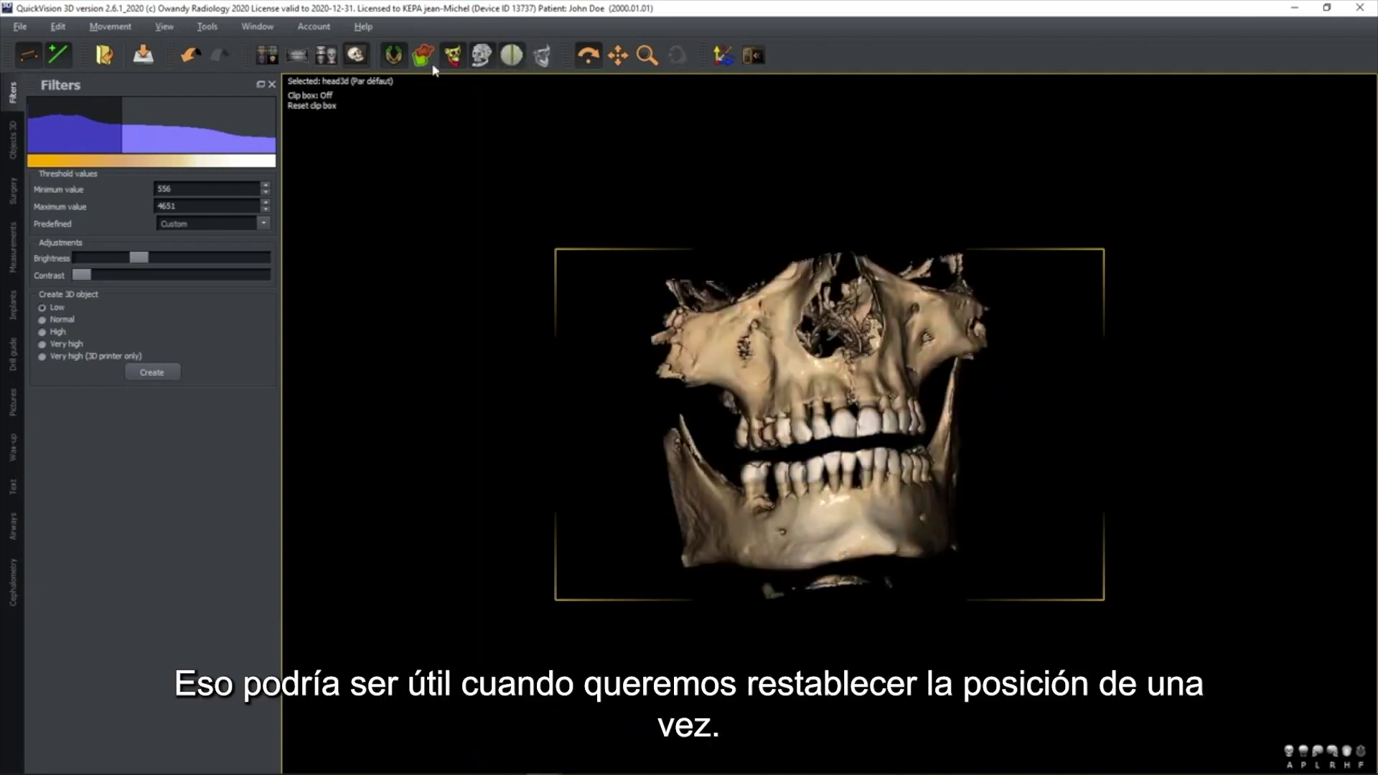
{"action": "left_click", "coordinate": [295, 64]}
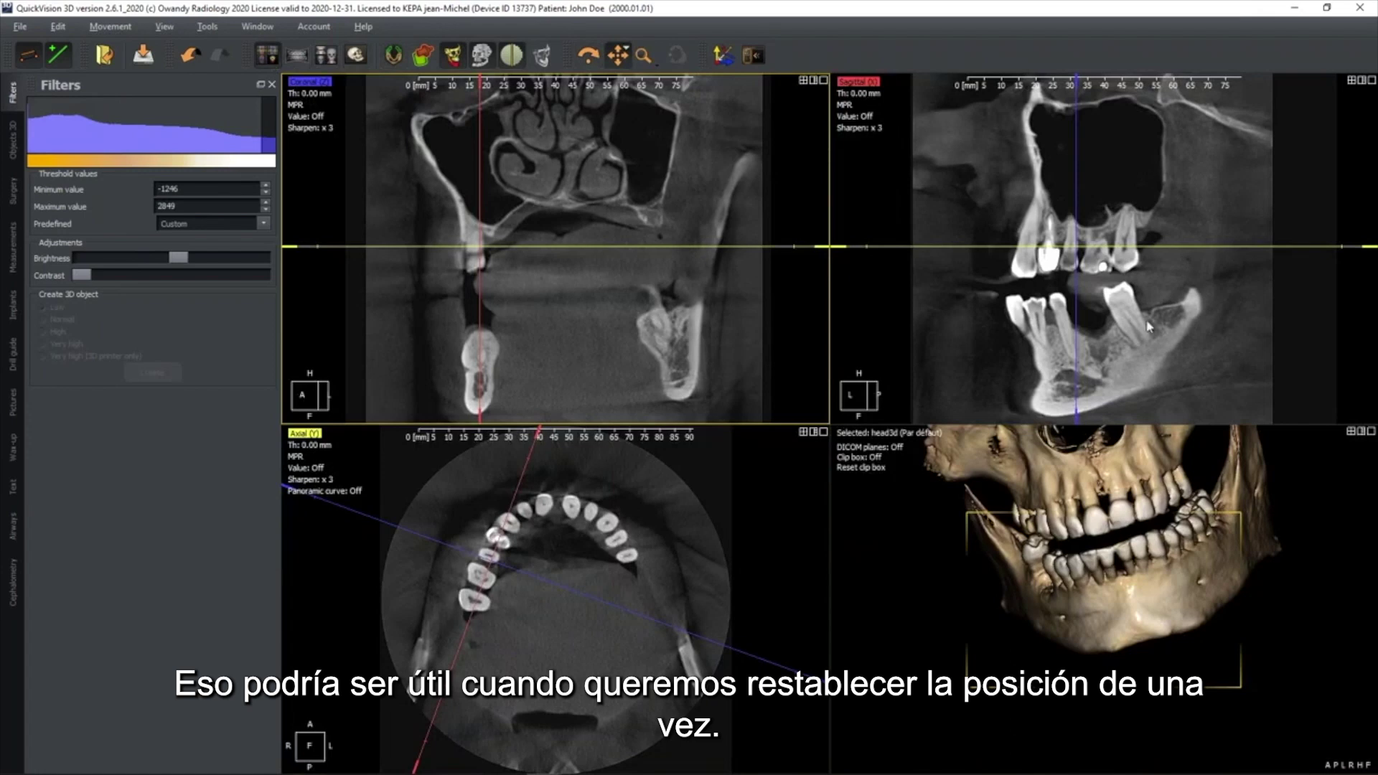
- Reset slices and skull, raise slice brightness, shift the histogram window, and show the Objects 3D list
{"action": "left_click", "coordinate": [723, 58]}
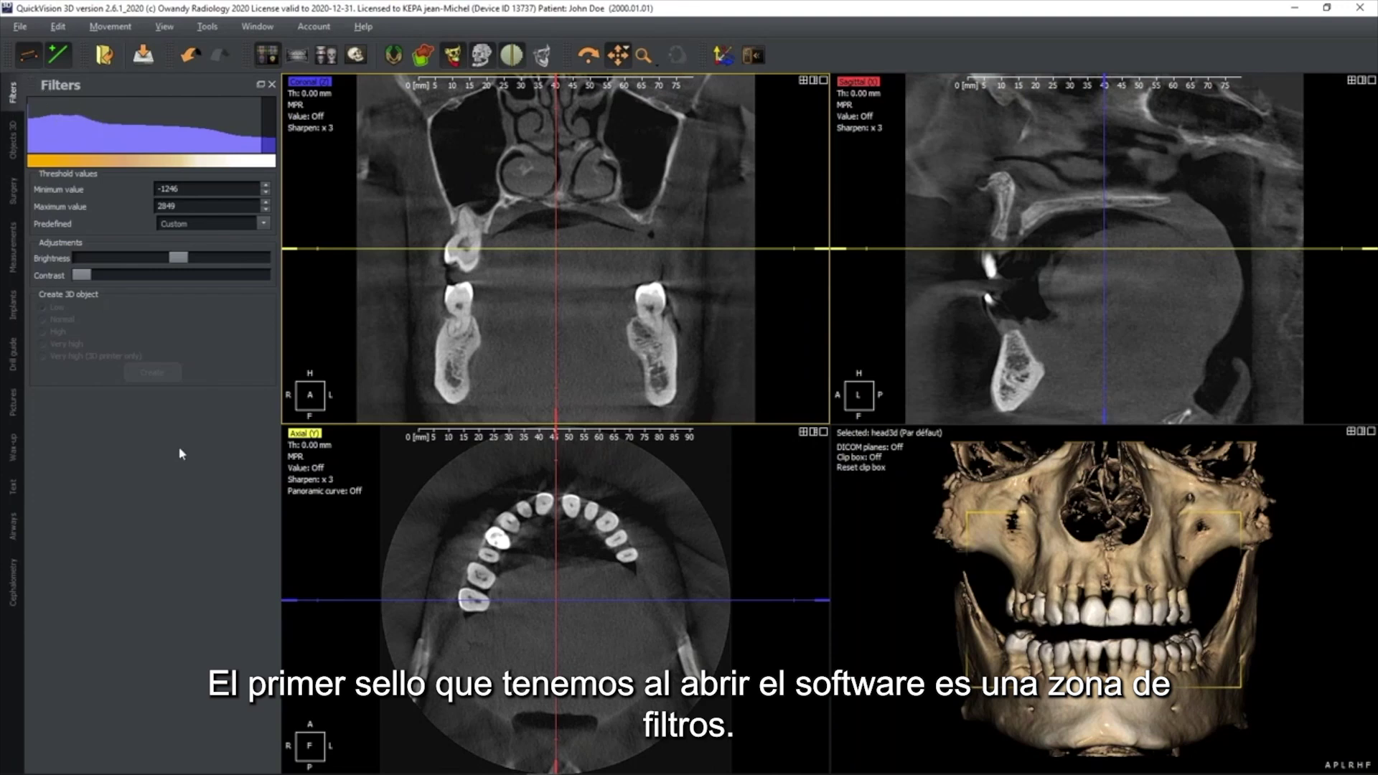
{"action": "mouse_move", "coordinate": [180, 258]}
{"action": "left_mouse_down"}
{"action": "mouse_move", "coordinate": [199, 263]}
{"action": "mouse_move", "coordinate": [168, 259]}
{"action": "mouse_move", "coordinate": [179, 269]}
{"action": "left_mouse_up"}
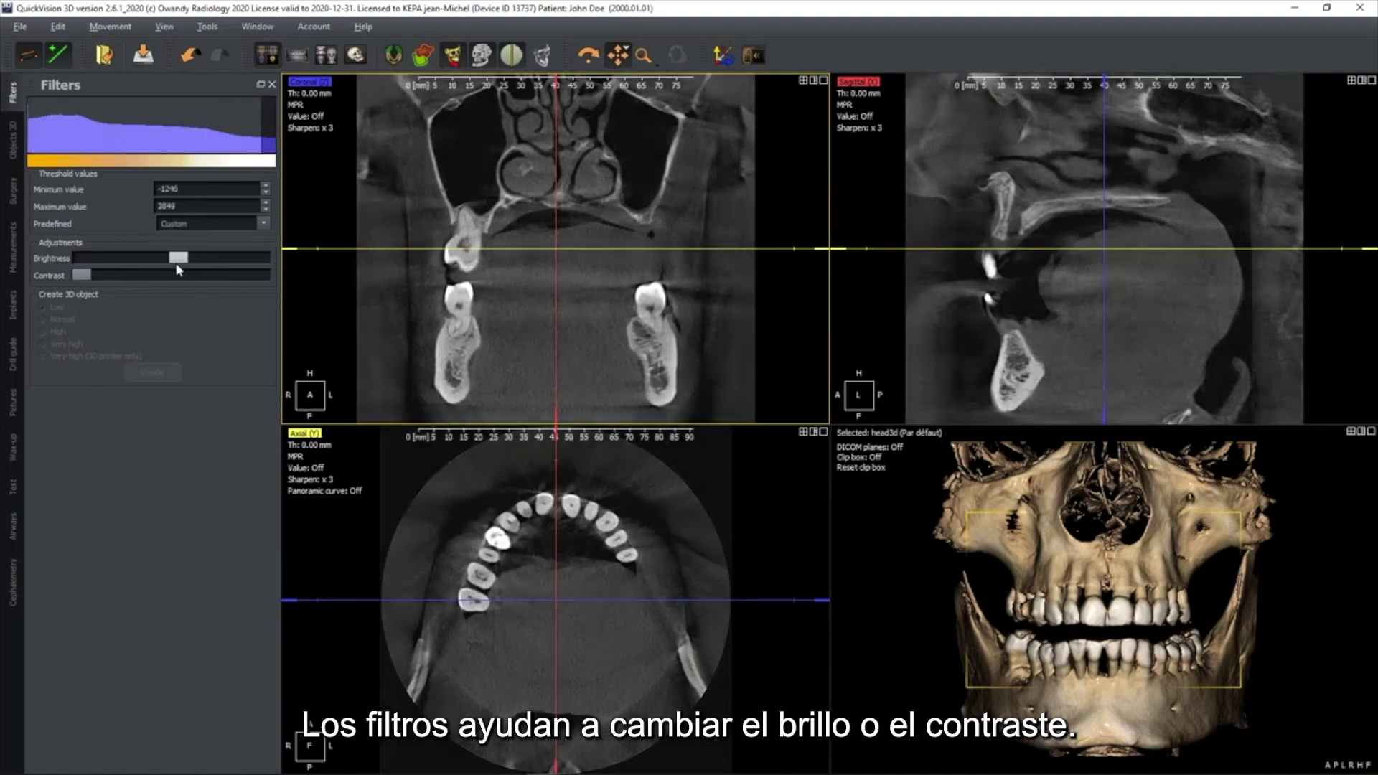
{"action": "mouse_move", "coordinate": [166, 144]}
{"action": "left_mouse_down"}
{"action": "mouse_move", "coordinate": [139, 144]}
{"action": "mouse_move", "coordinate": [164, 144]}
{"action": "mouse_move", "coordinate": [152, 144]}
{"action": "left_mouse_up"}
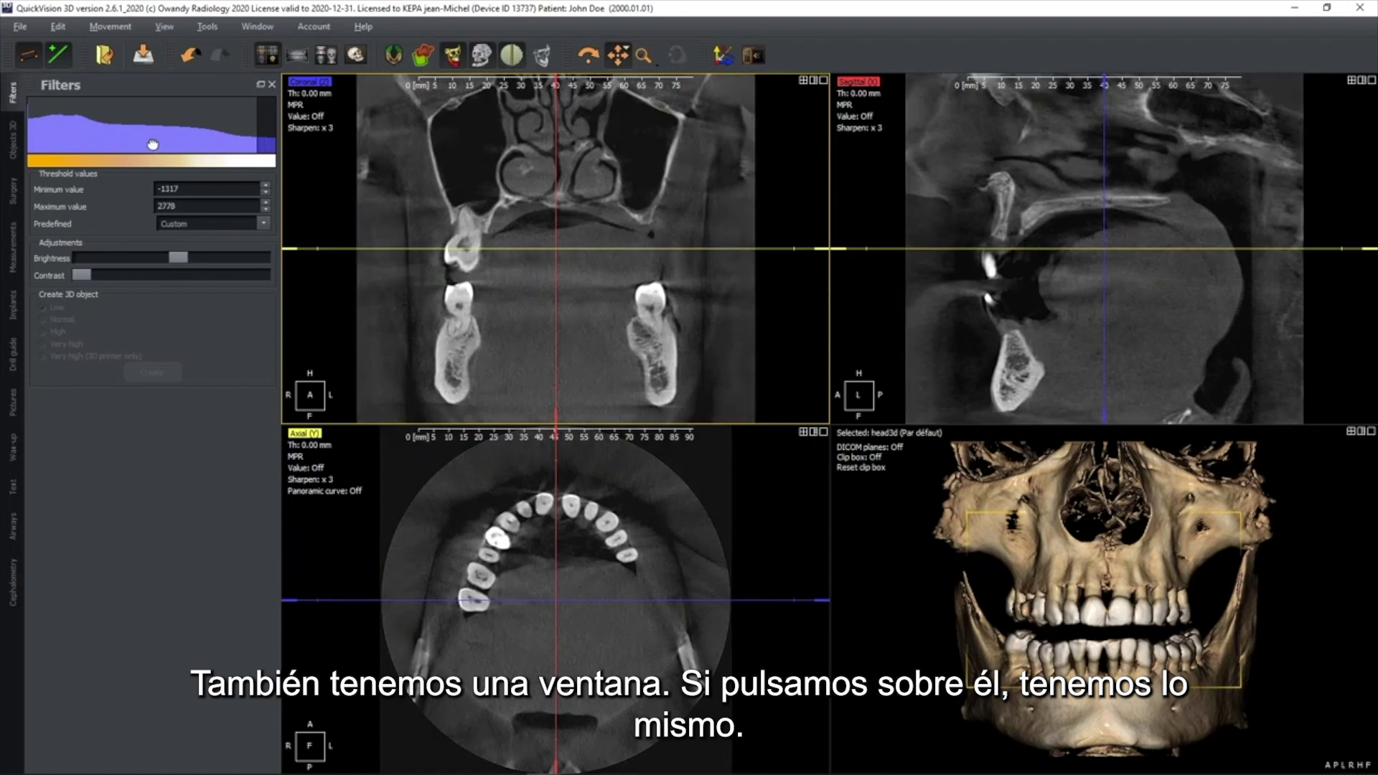
{"action": "left_click", "coordinate": [11, 144]}
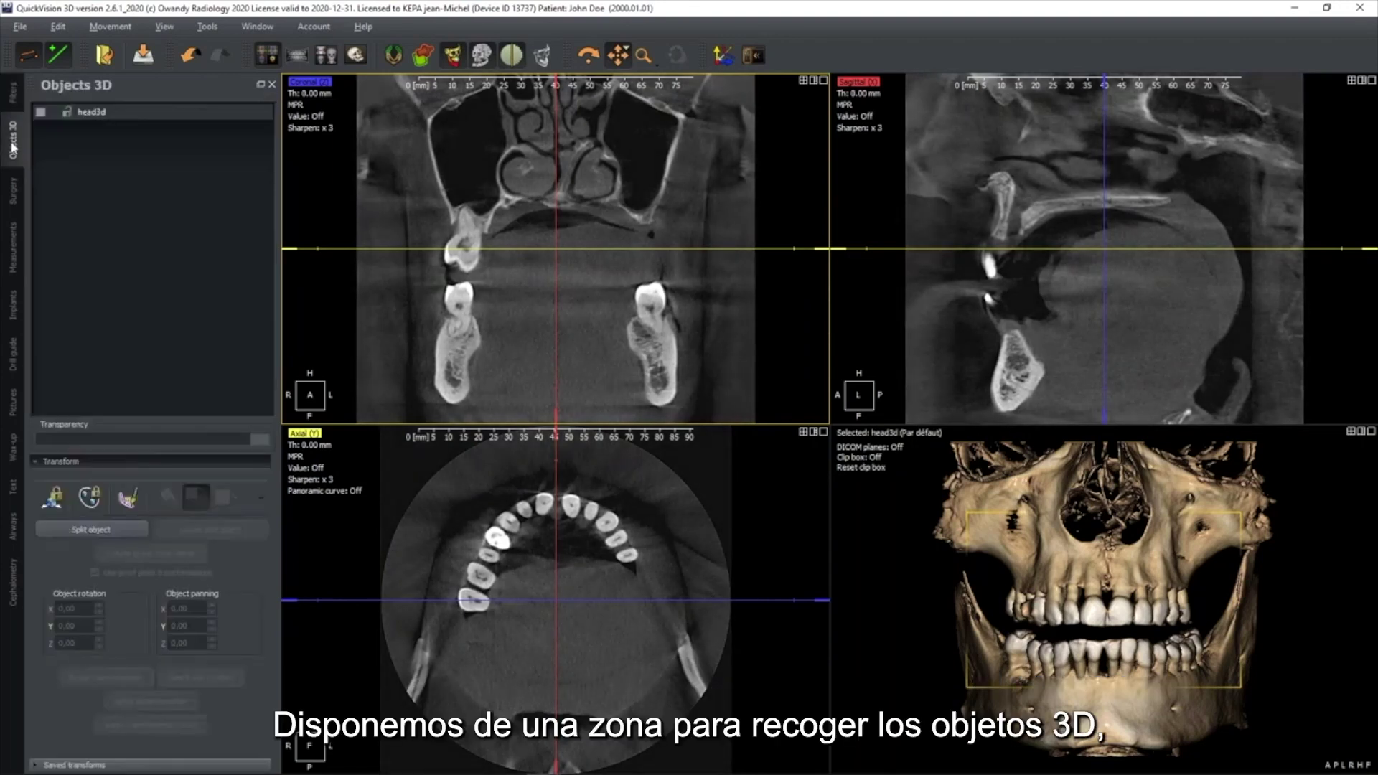
- Look through the surgery, measurement, implant planning and drill guide side panels
{"action": "left_click", "coordinate": [13, 192]}
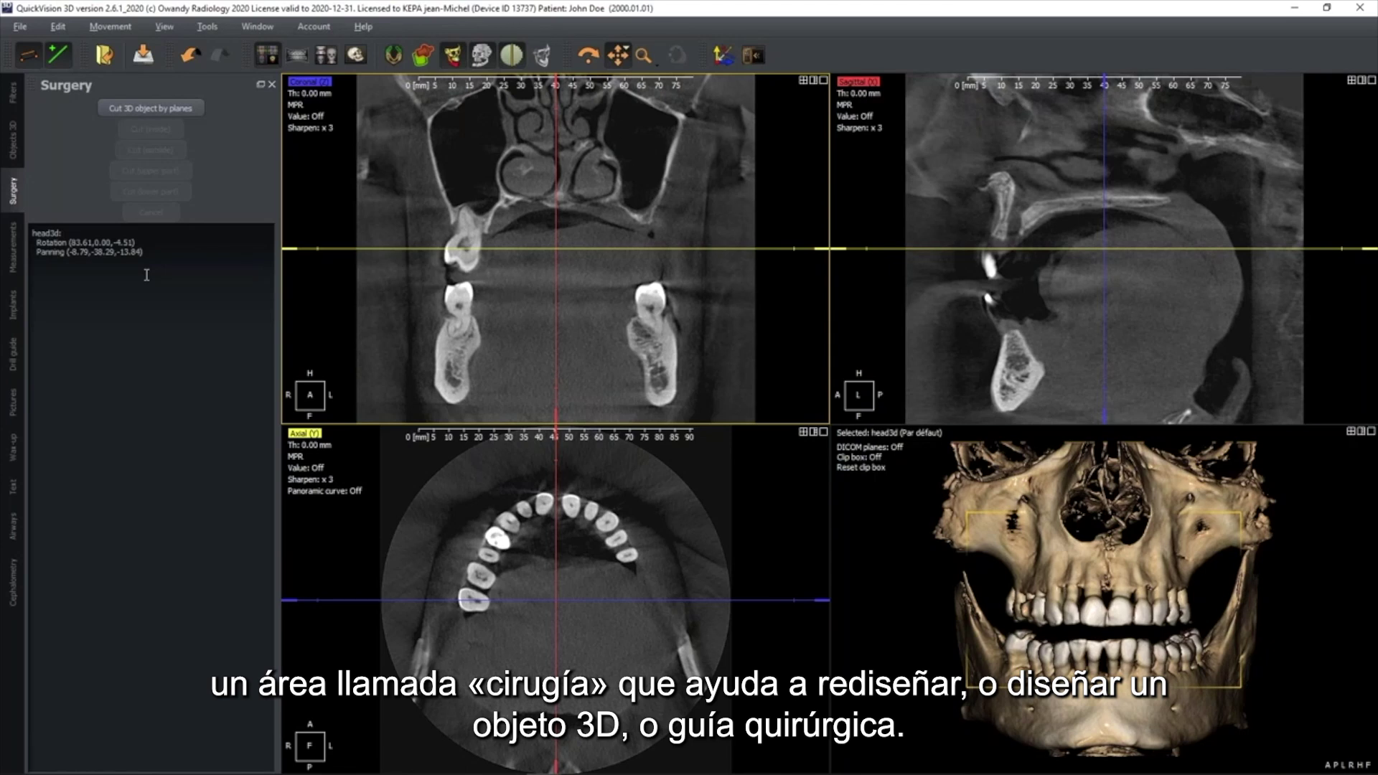
{"action": "left_click", "coordinate": [15, 264]}
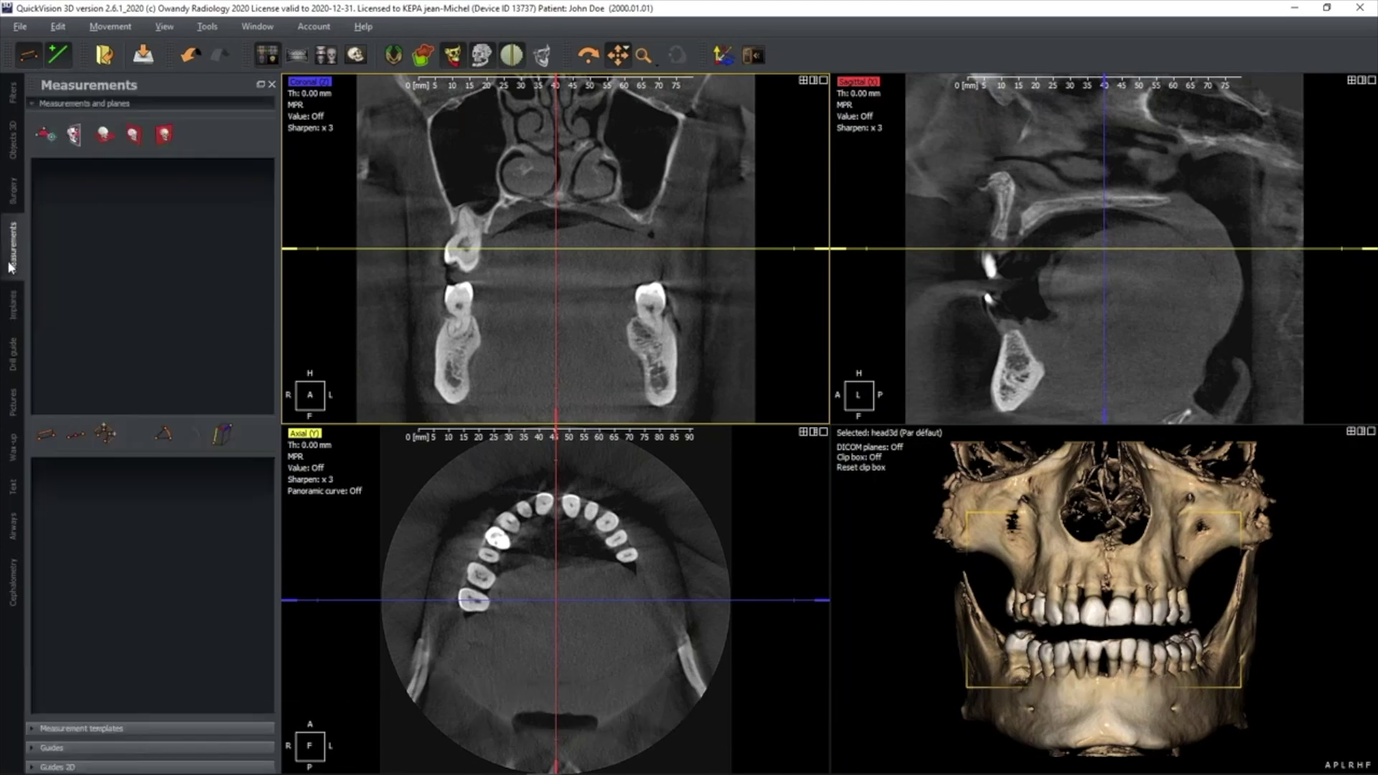
{"action": "left_click", "coordinate": [13, 307]}
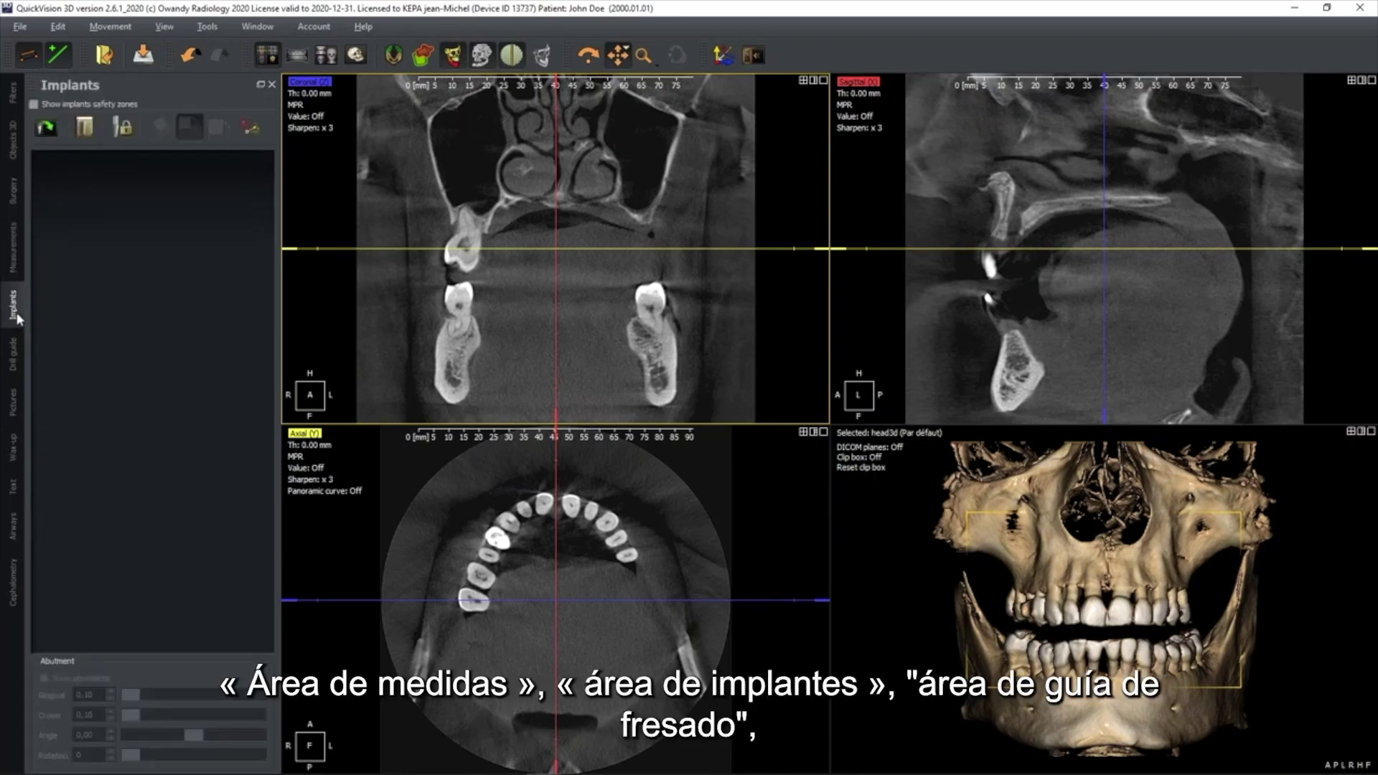
{"action": "left_click", "coordinate": [14, 362]}
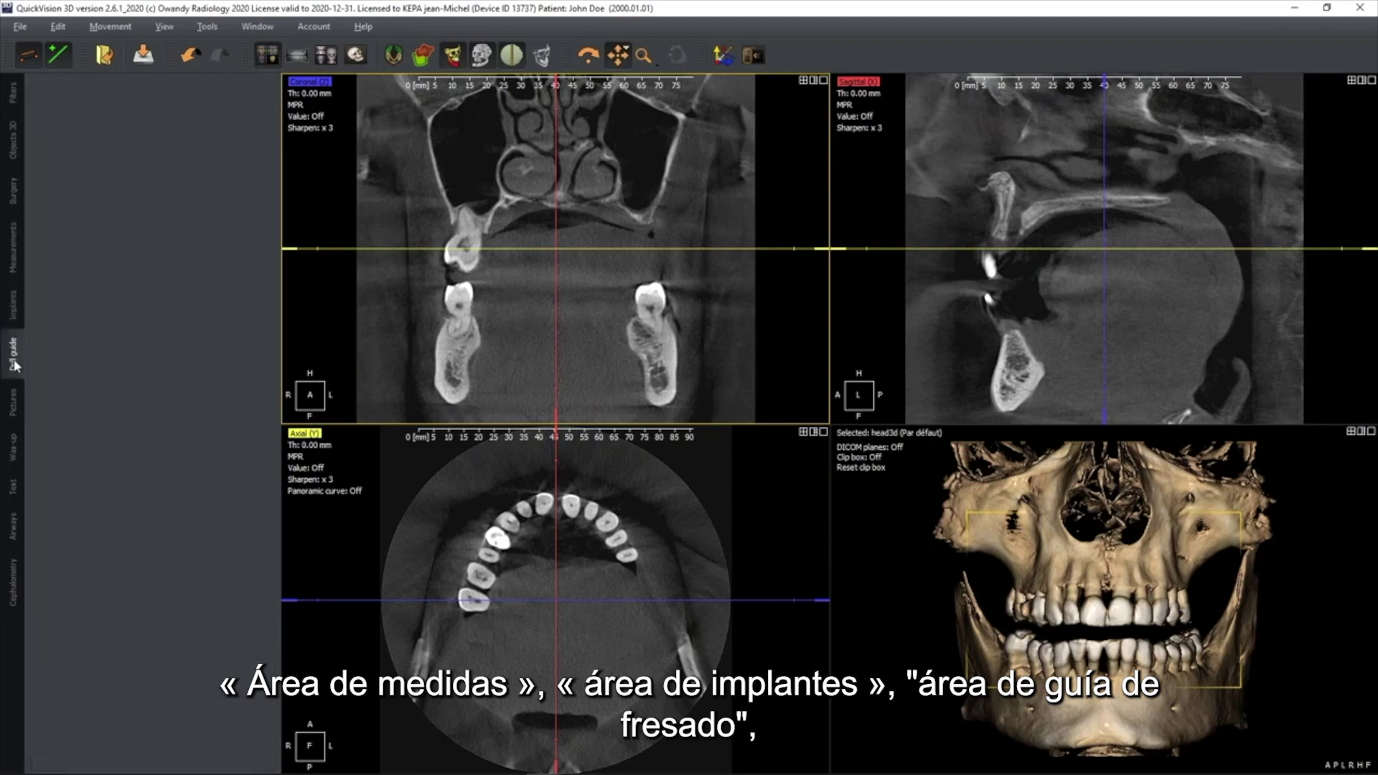
- View the Pictures, Wax-up, Text, Airways and Cephalometry sections, then return to Filters
{"action": "left_click", "coordinate": [17, 413]}
{"action": "left_click", "coordinate": [19, 456]}
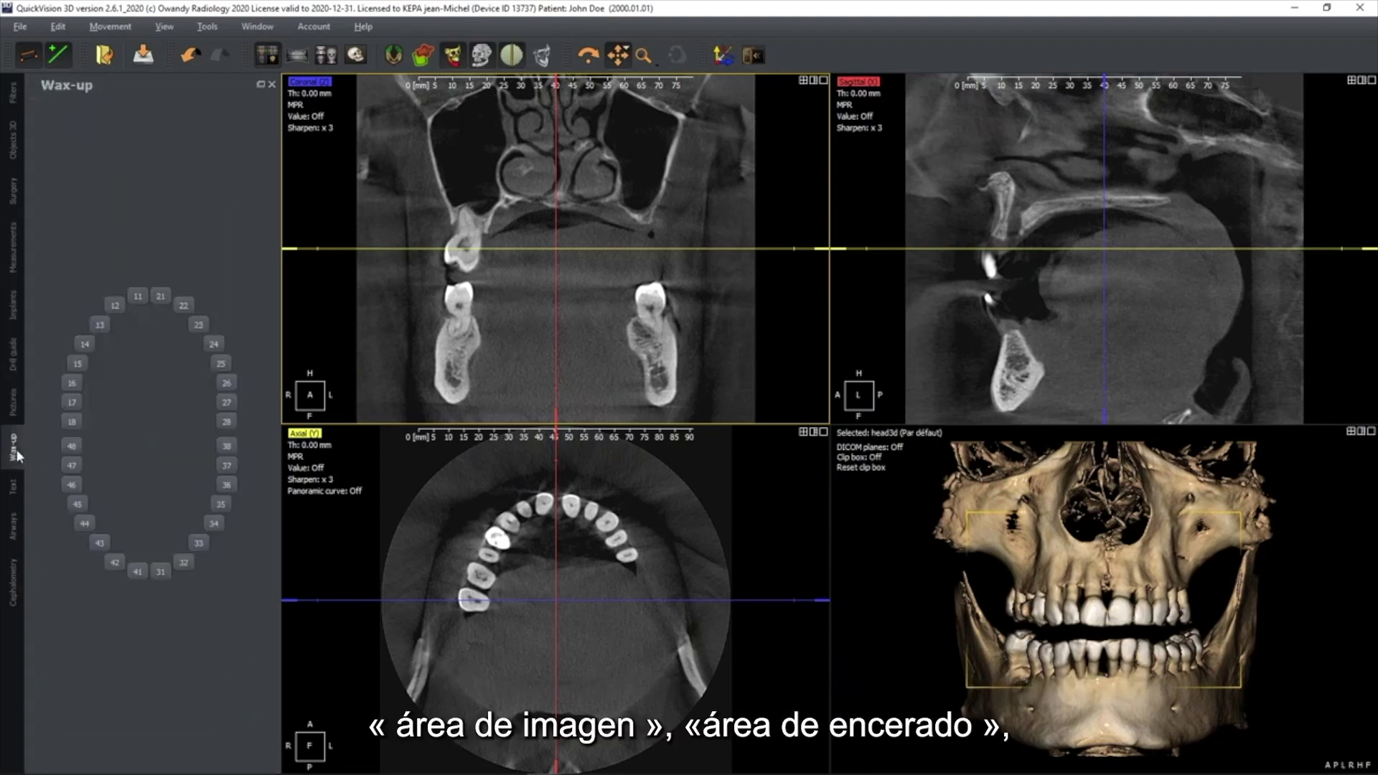
{"action": "left_click", "coordinate": [14, 487]}
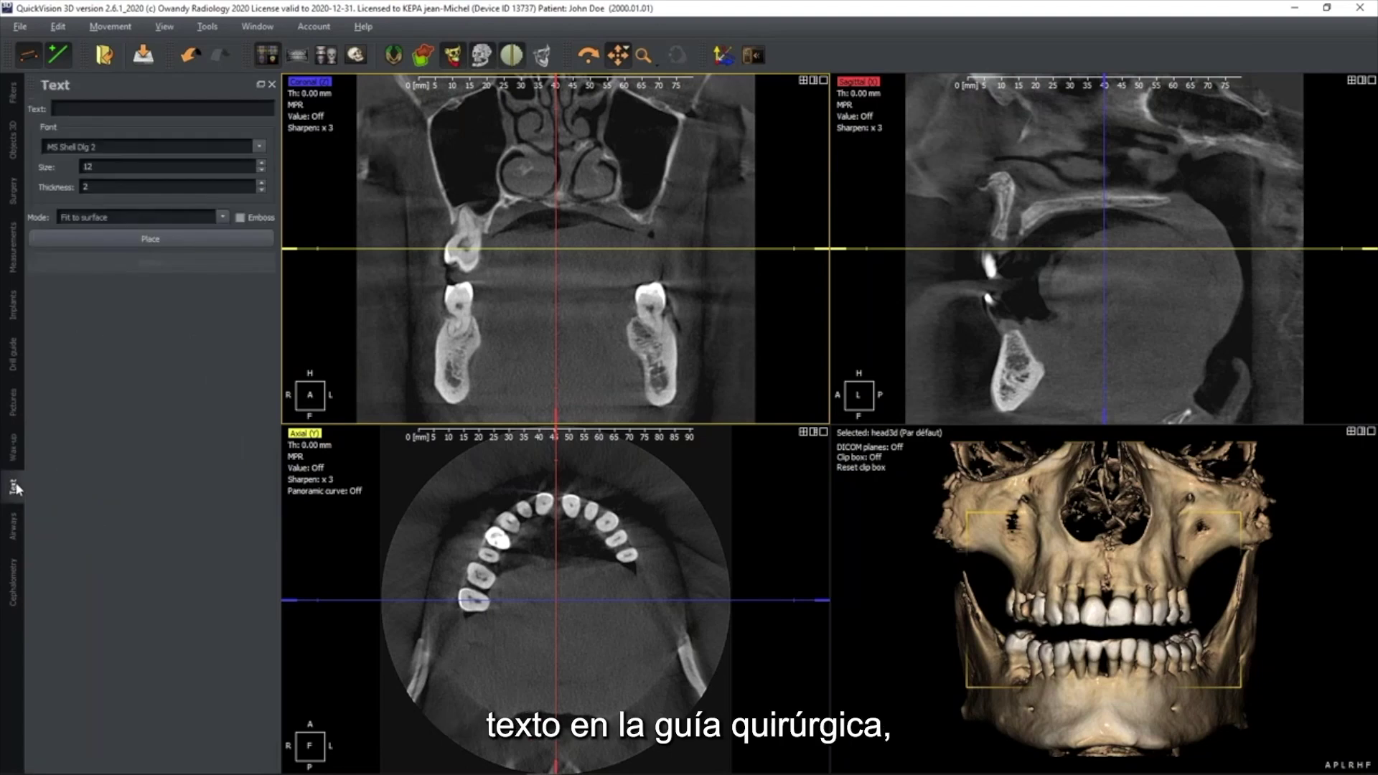
{"action": "left_click", "coordinate": [16, 529]}
{"action": "left_click", "coordinate": [14, 585]}
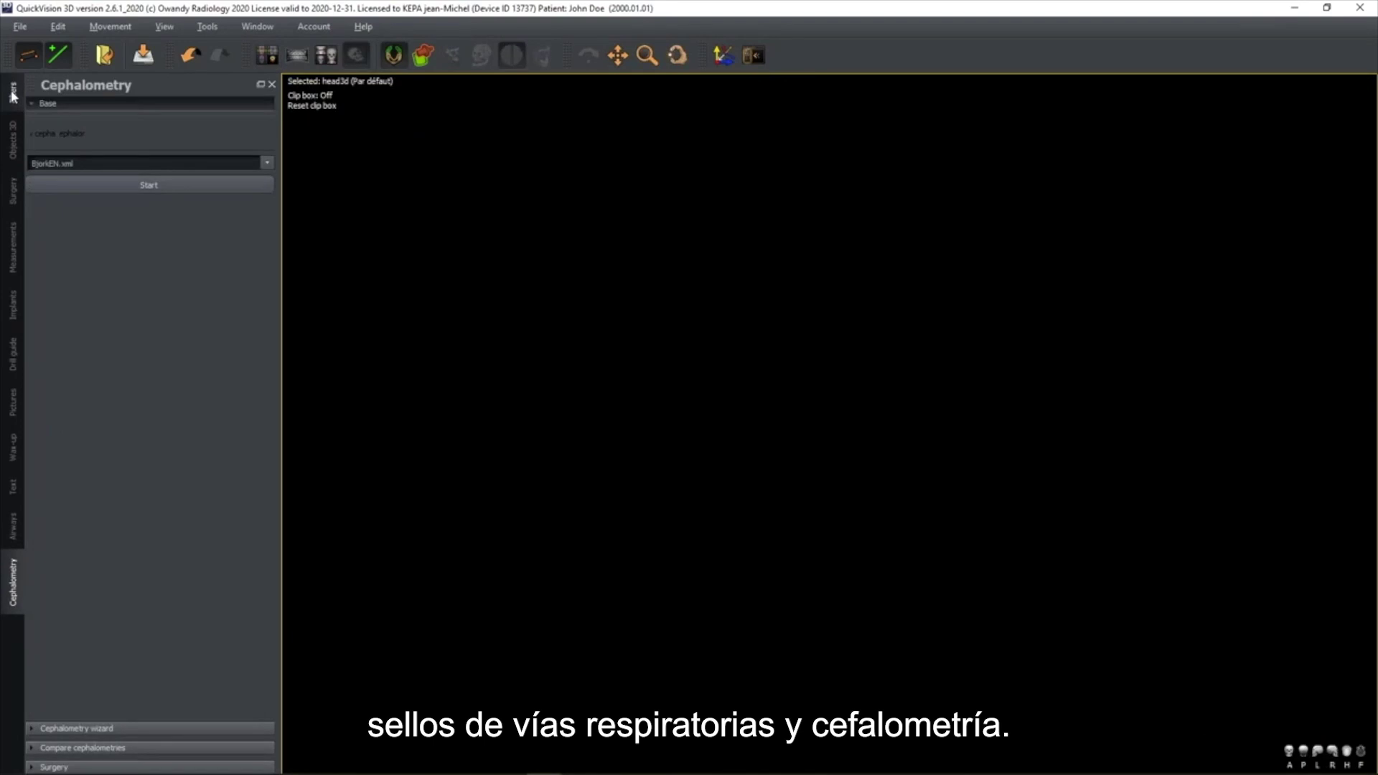
{"action": "left_click", "coordinate": [13, 91]}
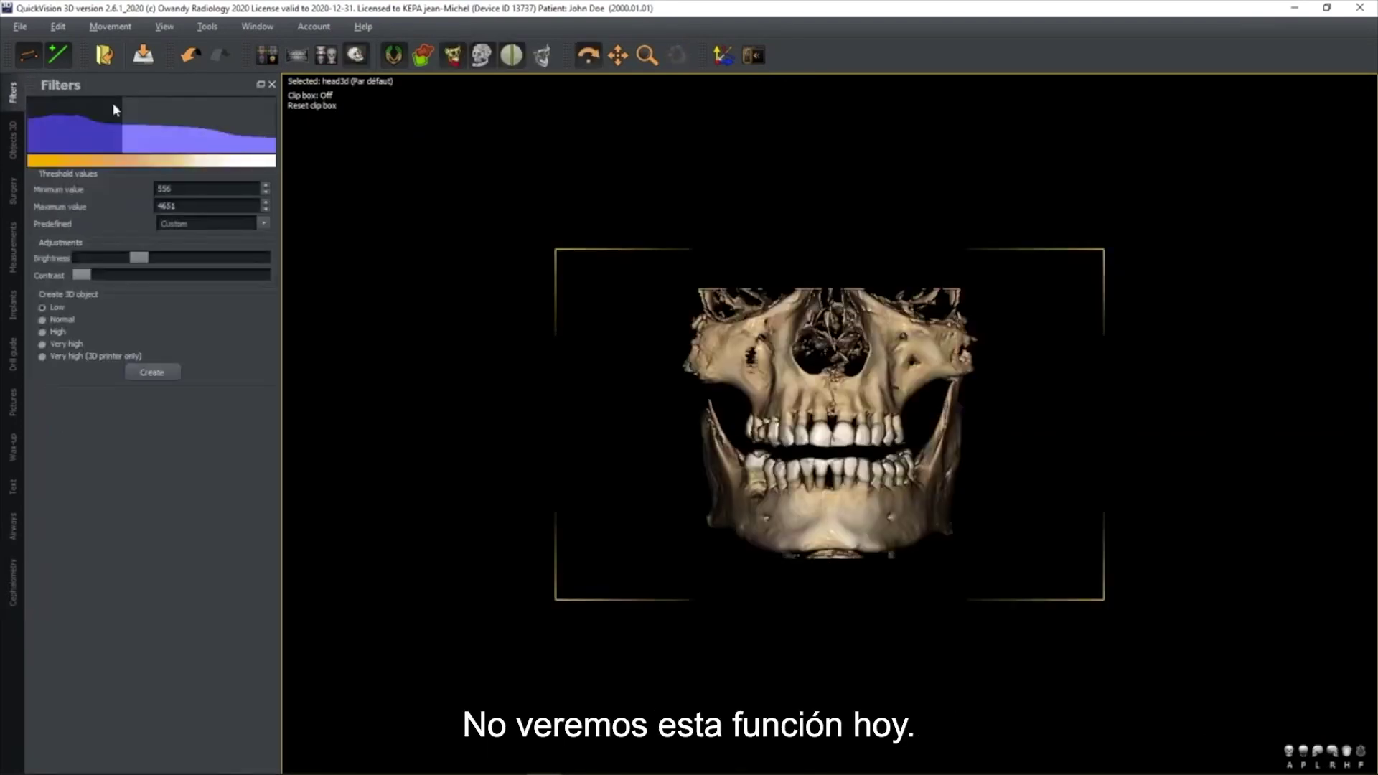
- Switch to the four-viewport MPR layout with coronal, sagittal, axial and 3D panes
{"action": "left_click", "coordinate": [267, 56]}
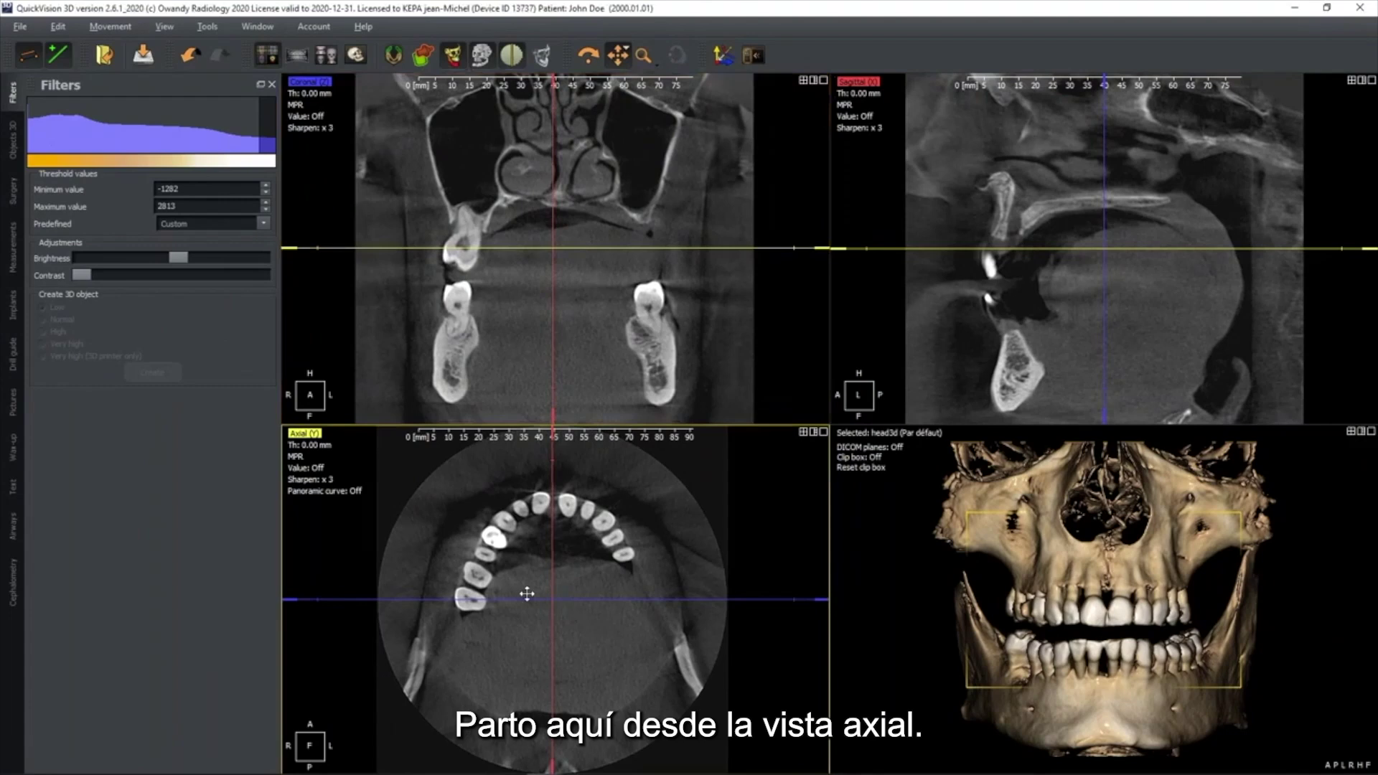
- Move the slice crossing onto one side's posterior teeth, rotate the planes about 25°, and centre the sagittal image
{"action": "left_click_drag", "start_coordinate": [527, 593], "coordinate": [485, 560]}
{"action": "left_click_drag", "start_coordinate": [483, 451], "coordinate": [530, 462]}
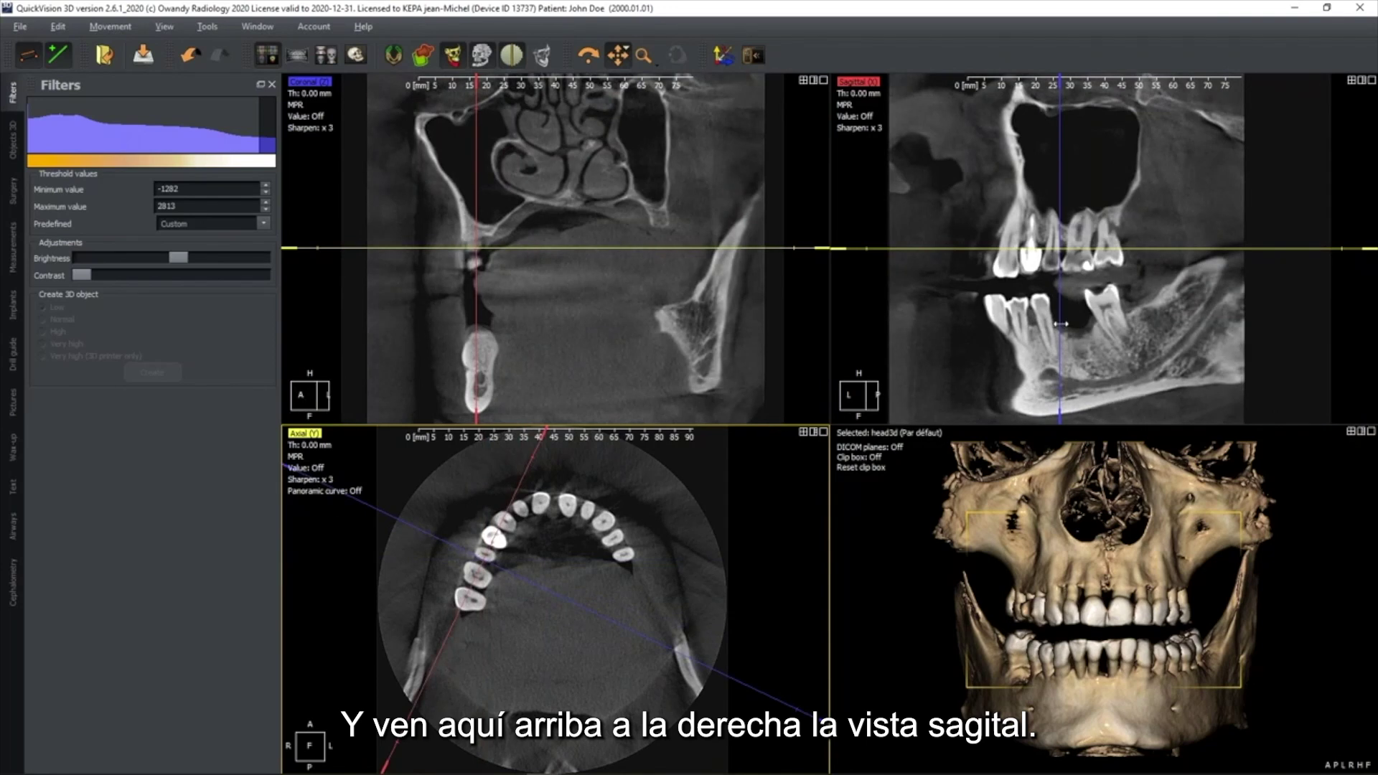
{"action": "left_click_drag", "start_coordinate": [1126, 349], "coordinate": [1117, 280]}
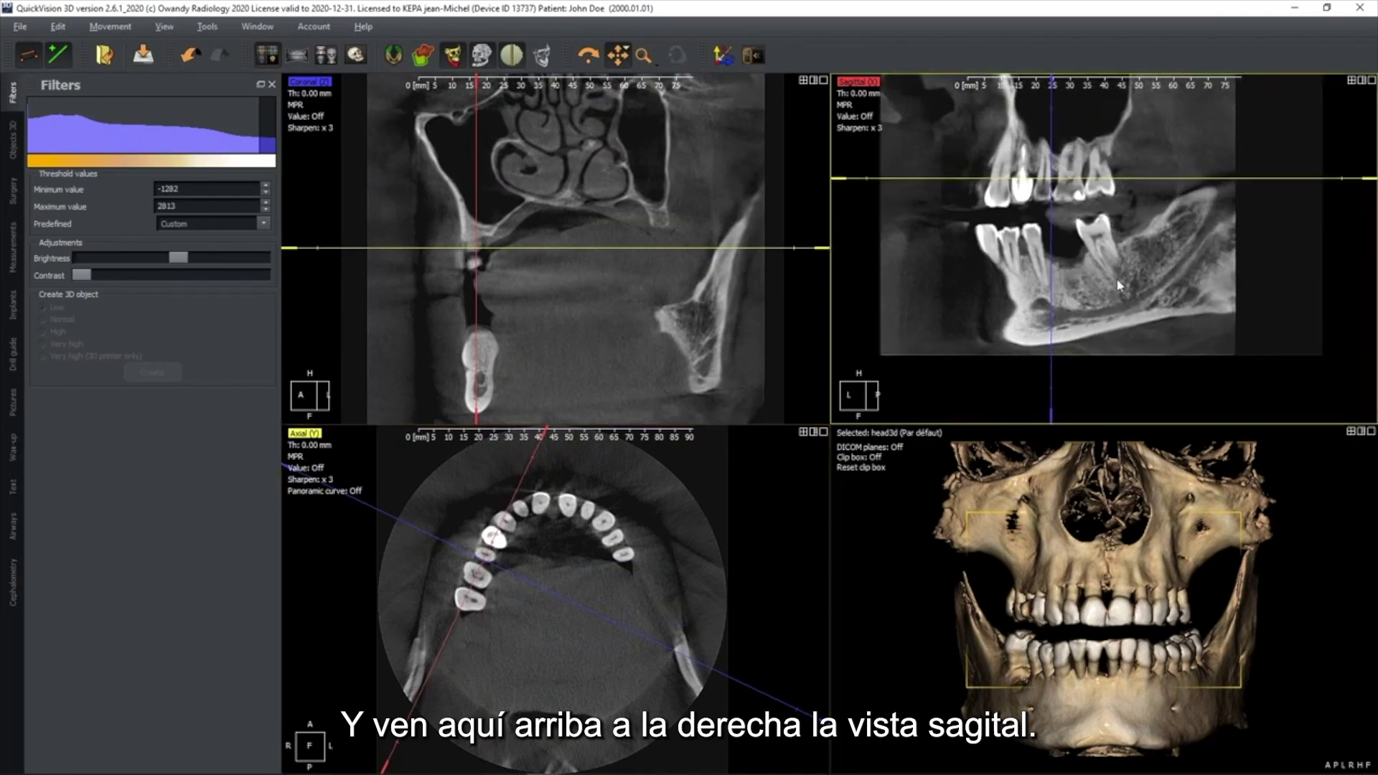
- Step through sagittal slices of the posterior teeth, nudging the plane slightly along the arch
{"action": "scroll", "coordinate": [1118, 280], "scroll_direction": "up", "scroll_amount": 1}
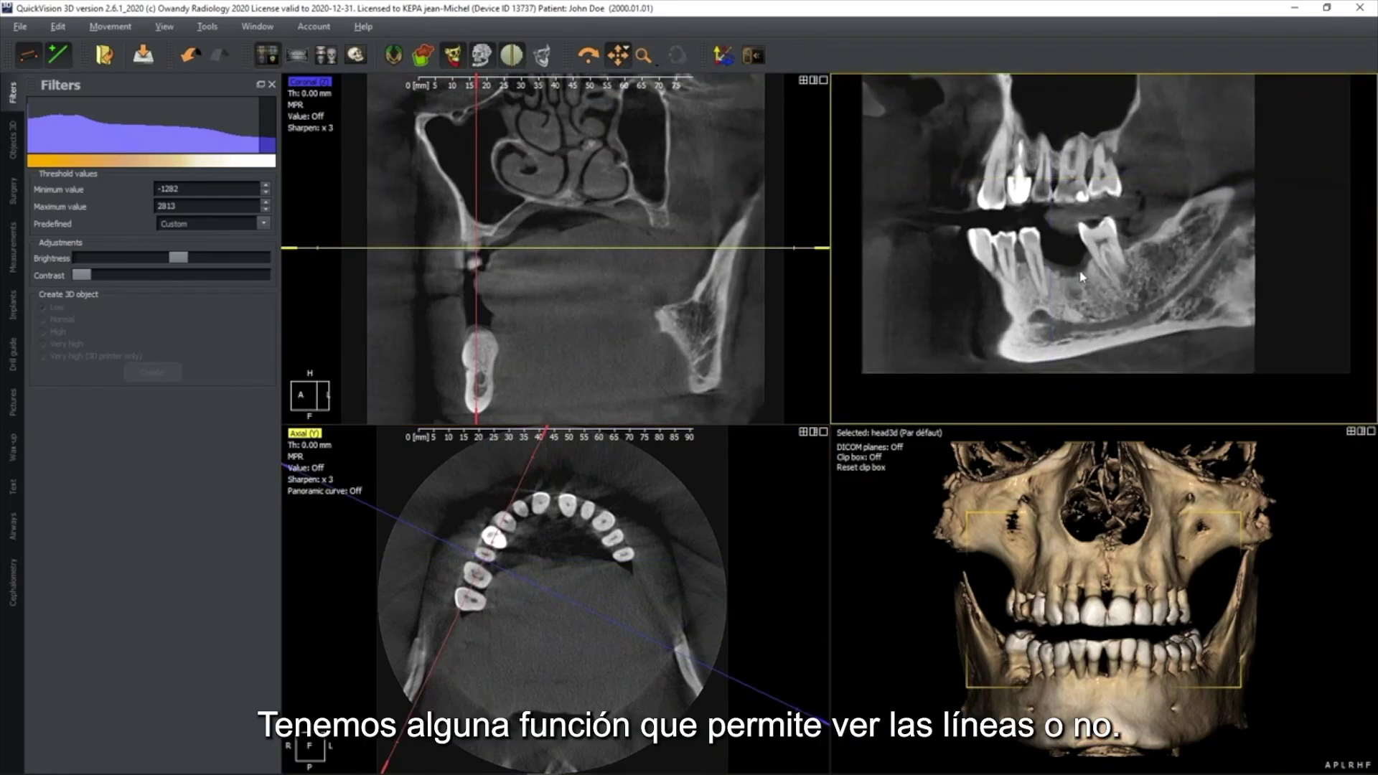
{"action": "scroll", "coordinate": [1080, 274], "scroll_direction": "down", "scroll_amount": 4, "text": "ctrl"}
{"action": "scroll", "coordinate": [1074, 270], "scroll_direction": "up", "scroll_amount": 4, "text": "ctrl"}
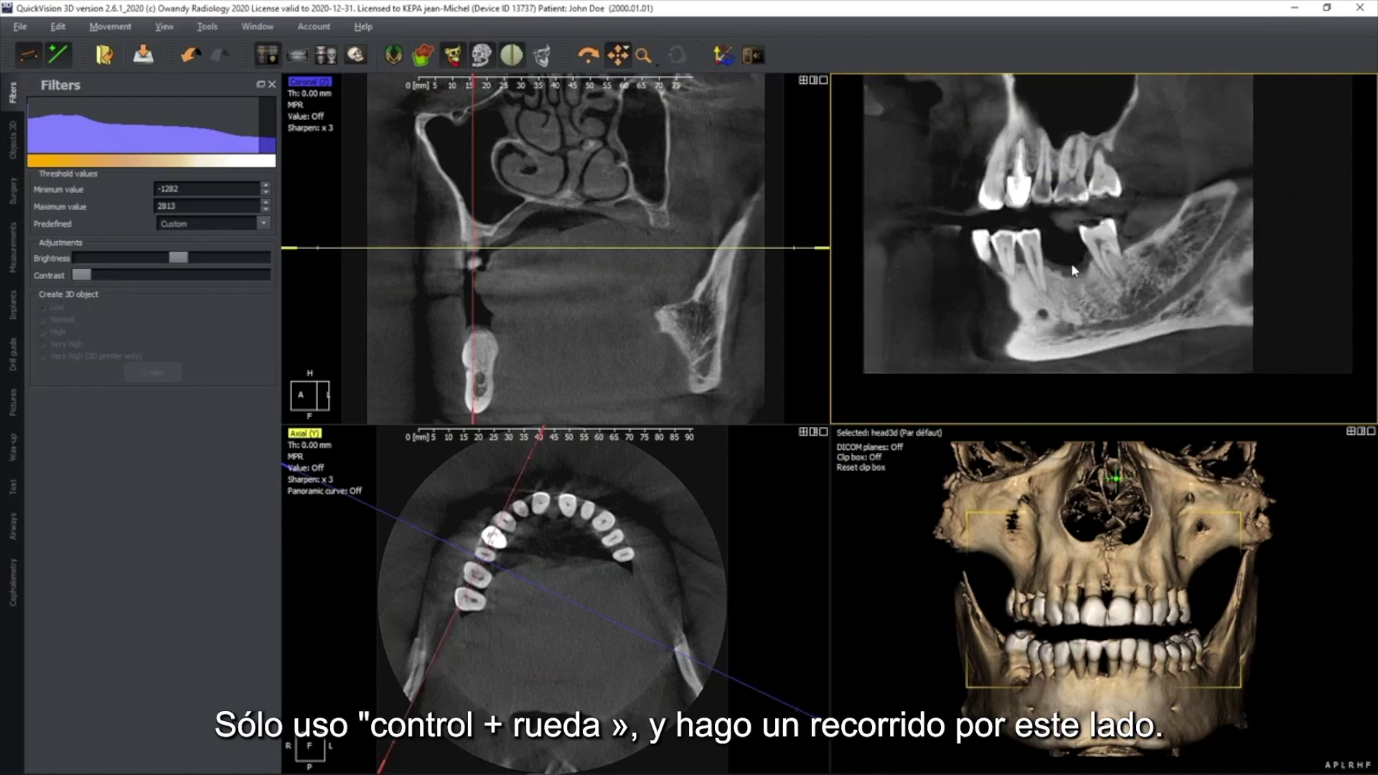
{"action": "scroll", "coordinate": [1074, 270], "scroll_direction": "up", "scroll_amount": 4, "text": "ctrl"}
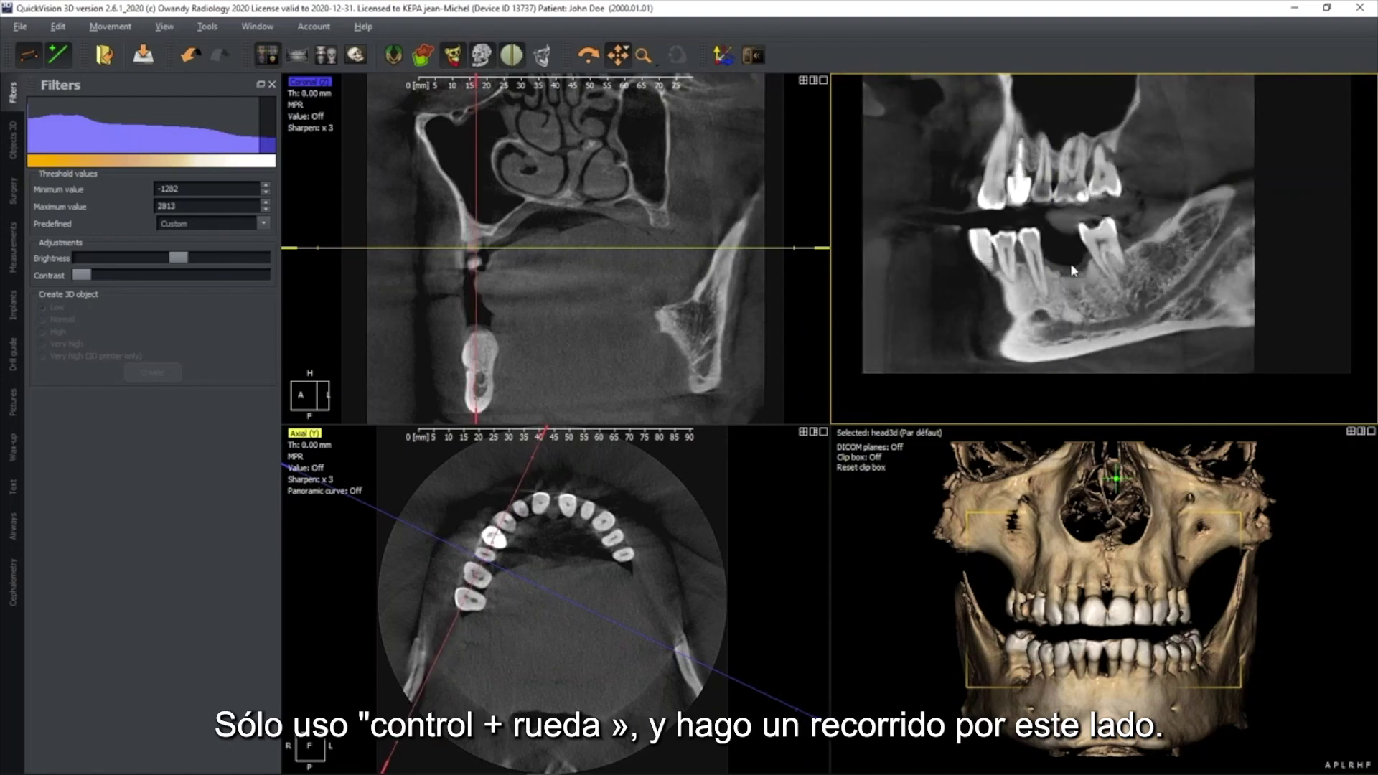
{"action": "scroll", "coordinate": [1072, 270], "scroll_direction": "up", "scroll_amount": 2, "text": "ctrl"}
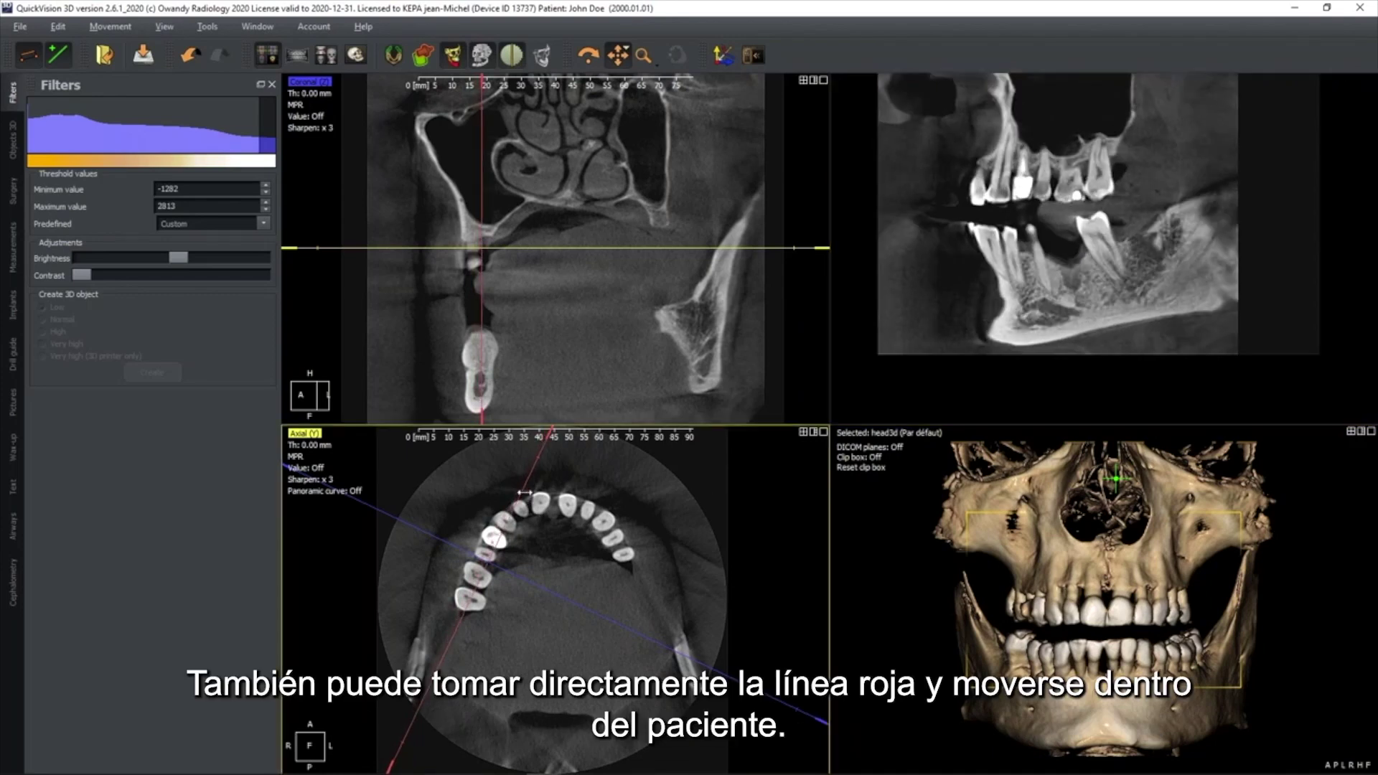
{"action": "left_click_drag", "start_coordinate": [524, 492], "coordinate": [515, 498]}
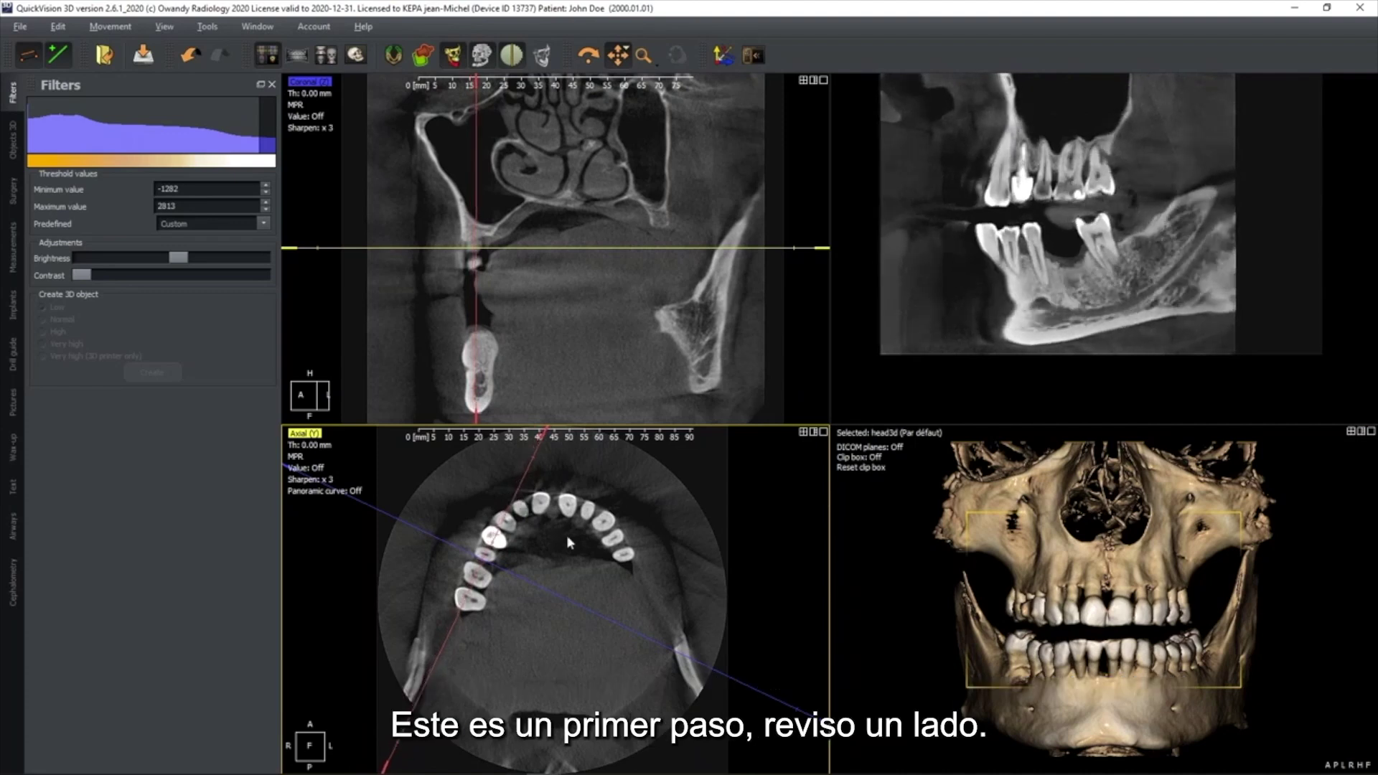
- Angle the slice planes along the opposite side's posterior teeth, then reset them to the default orientation
{"action": "left_click_drag", "start_coordinate": [485, 559], "coordinate": [622, 545]}
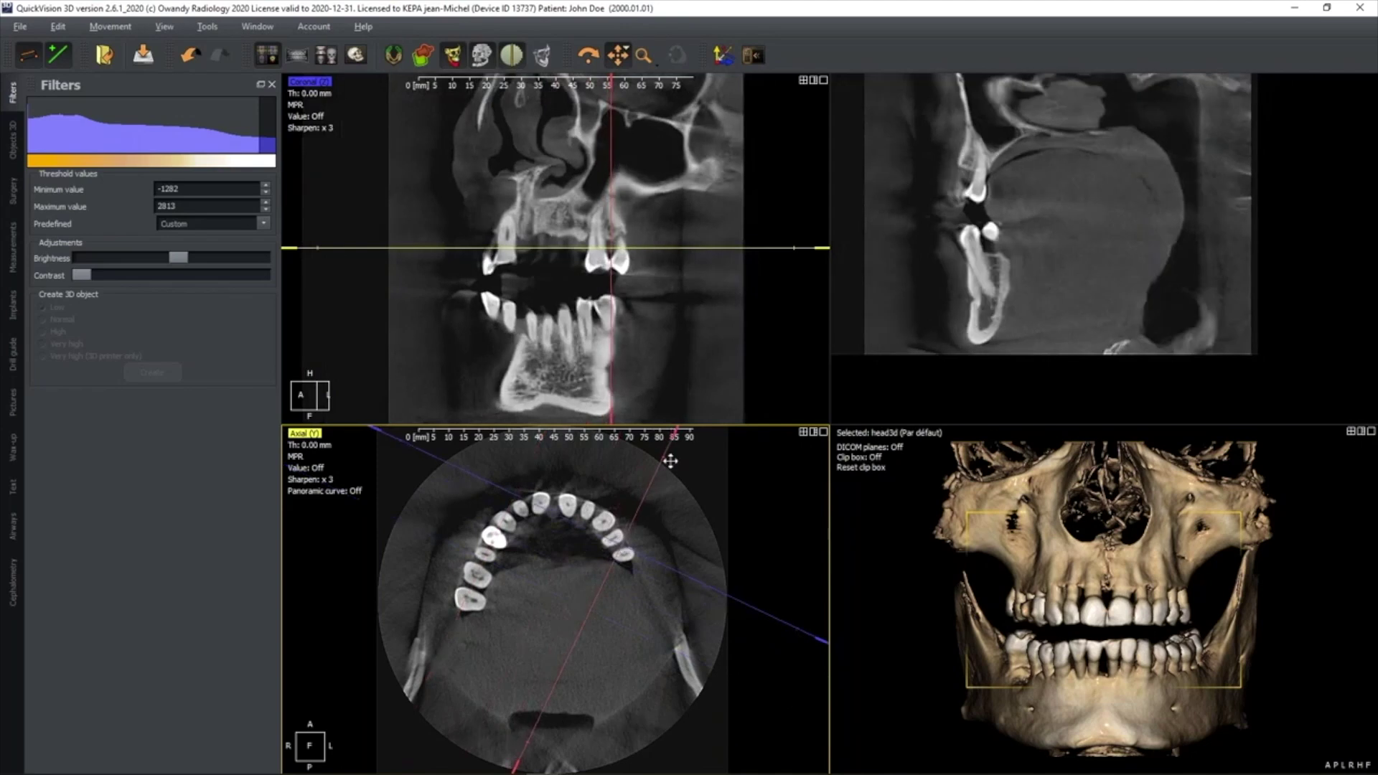
{"action": "left_click_drag", "start_coordinate": [607, 448], "coordinate": [578, 450]}
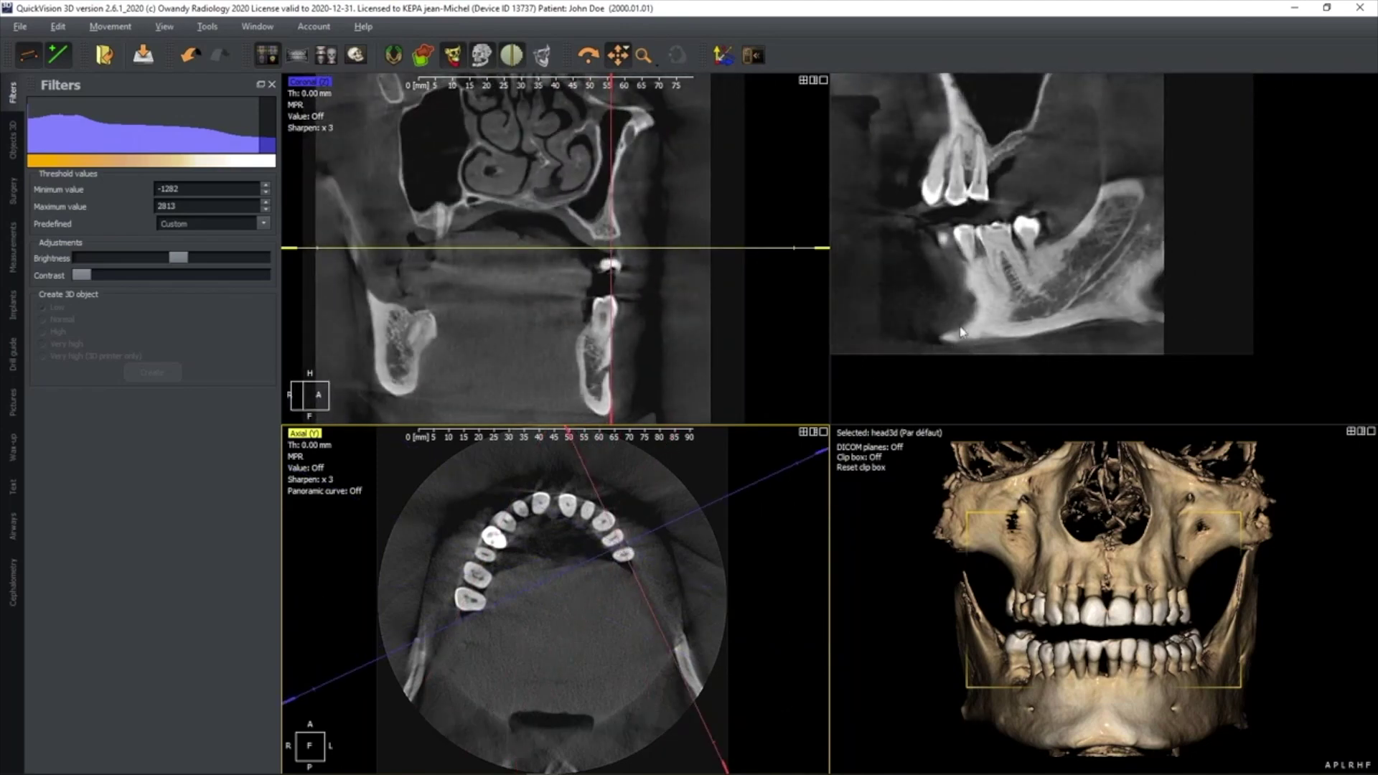
{"action": "mouse_move", "coordinate": [601, 505]}
{"action": "left_mouse_down"}
{"action": "mouse_move", "coordinate": [589, 506]}
{"action": "mouse_move", "coordinate": [601, 507]}
{"action": "left_mouse_up"}
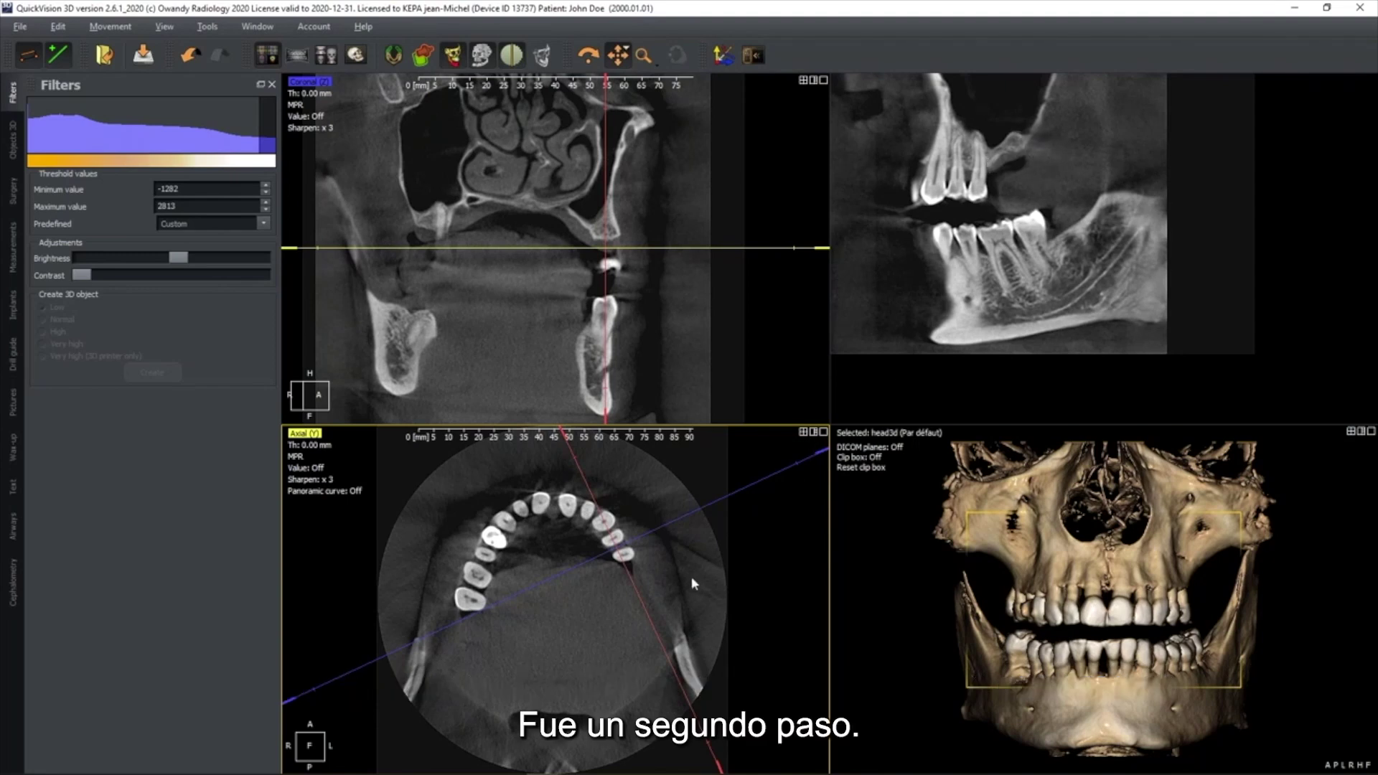
{"action": "left_click", "coordinate": [720, 61]}
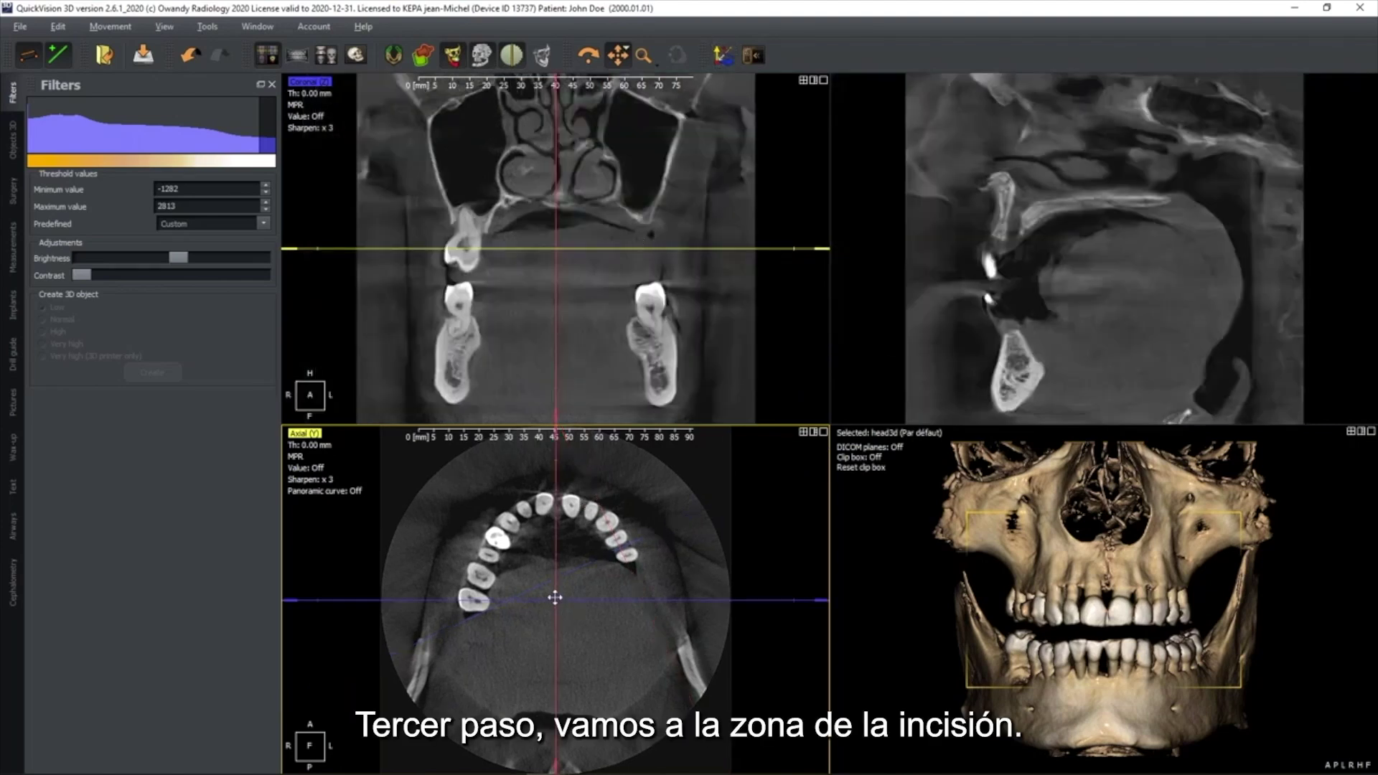
- Center the slice crosshair on the upper front incisors and tilt the planes along their long axis
{"action": "left_click_drag", "start_coordinate": [557, 596], "coordinate": [542, 505]}
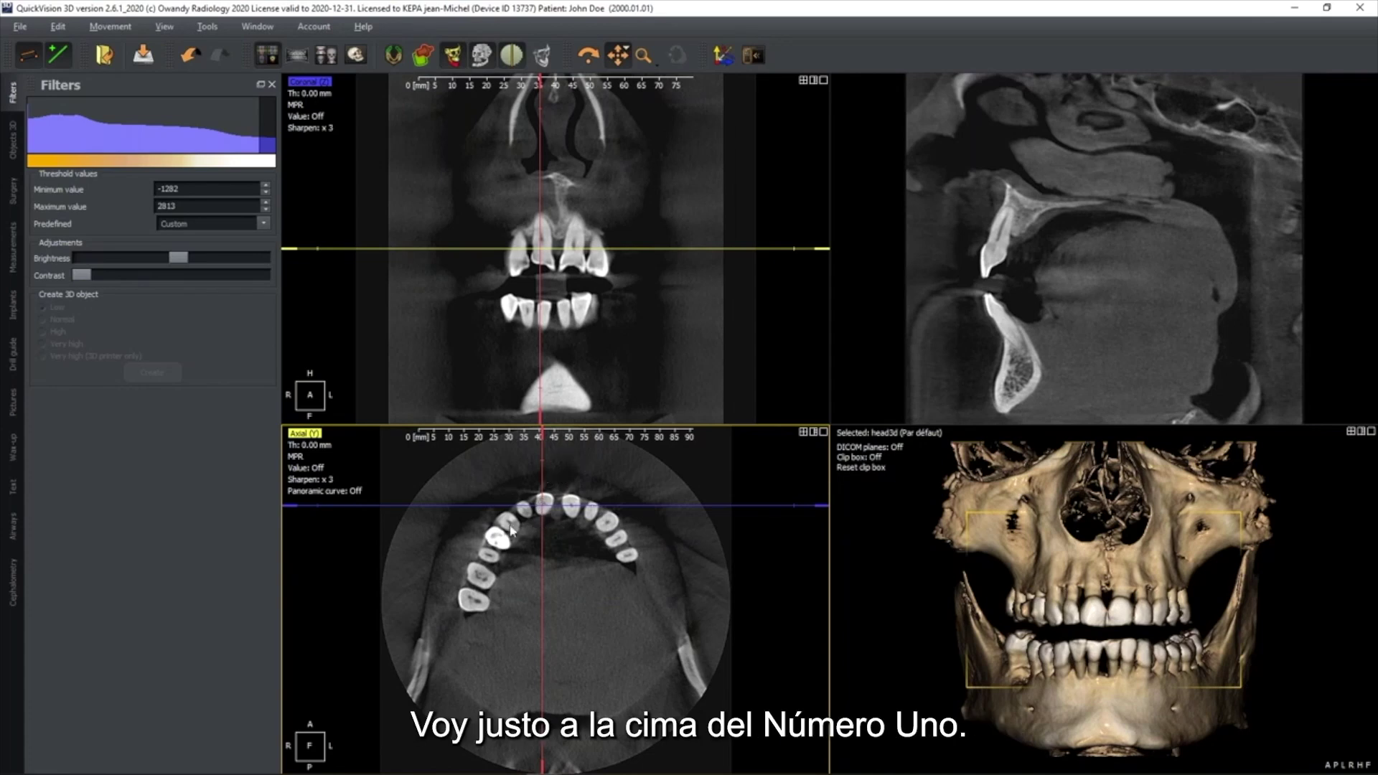
{"action": "left_click", "coordinate": [1057, 296]}
{"action": "key", "text": "space"}
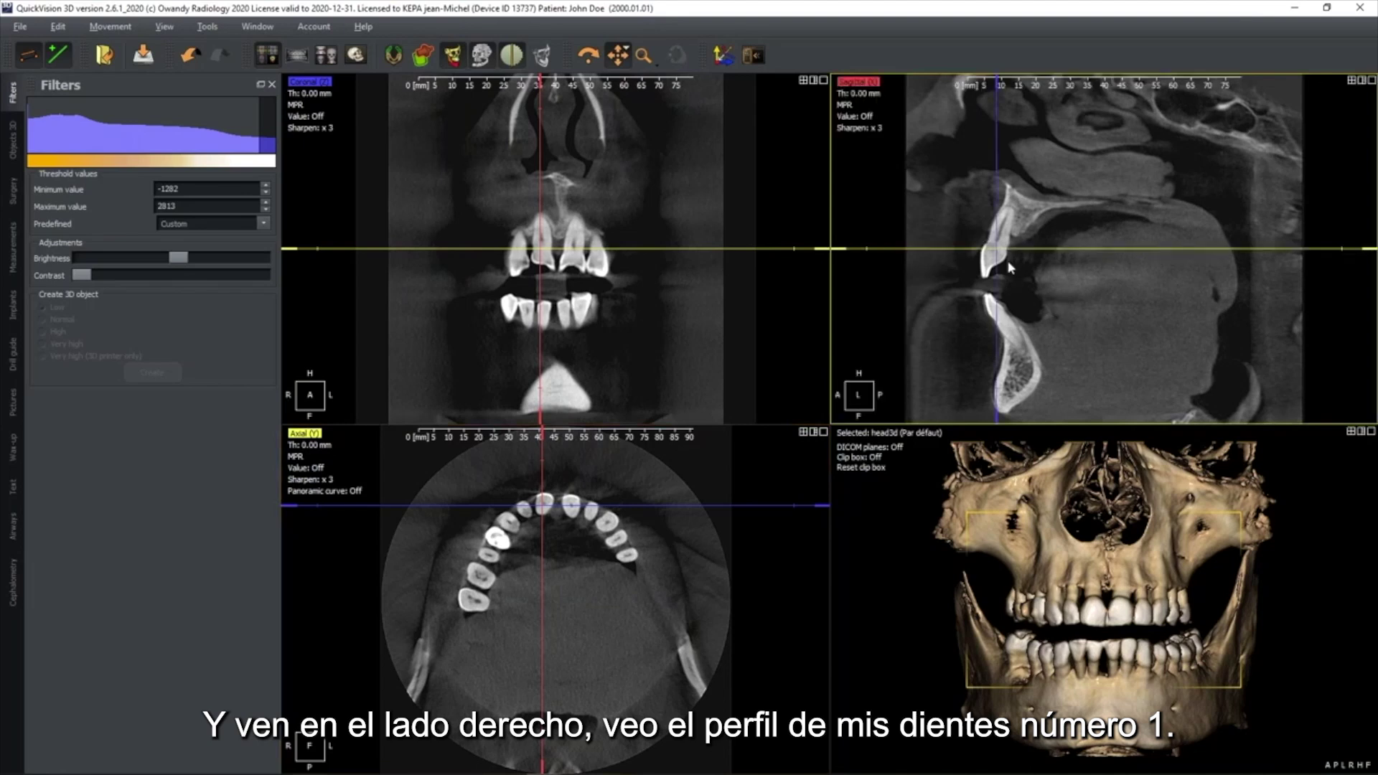
{"action": "left_click_drag", "start_coordinate": [997, 252], "coordinate": [999, 236]}
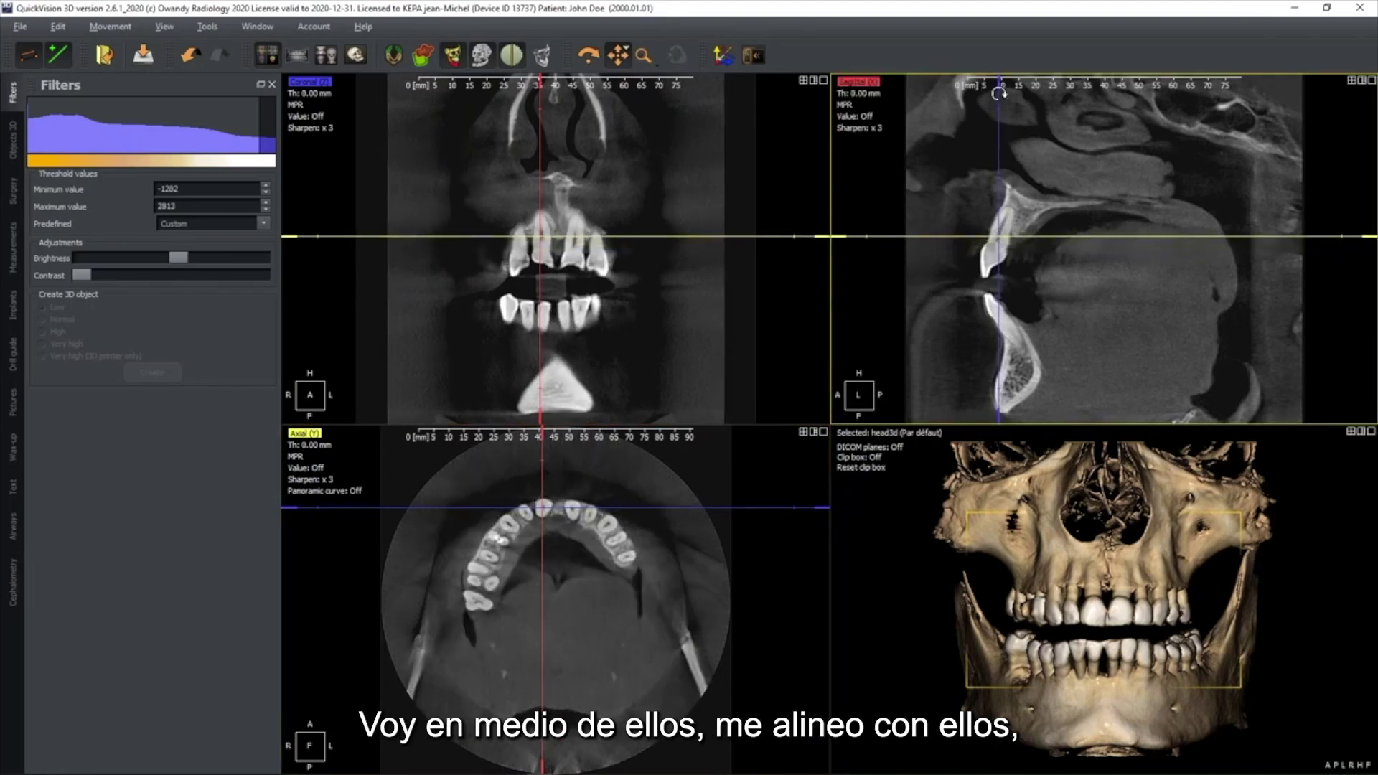
{"action": "left_click_drag", "start_coordinate": [1000, 96], "coordinate": [1041, 104]}
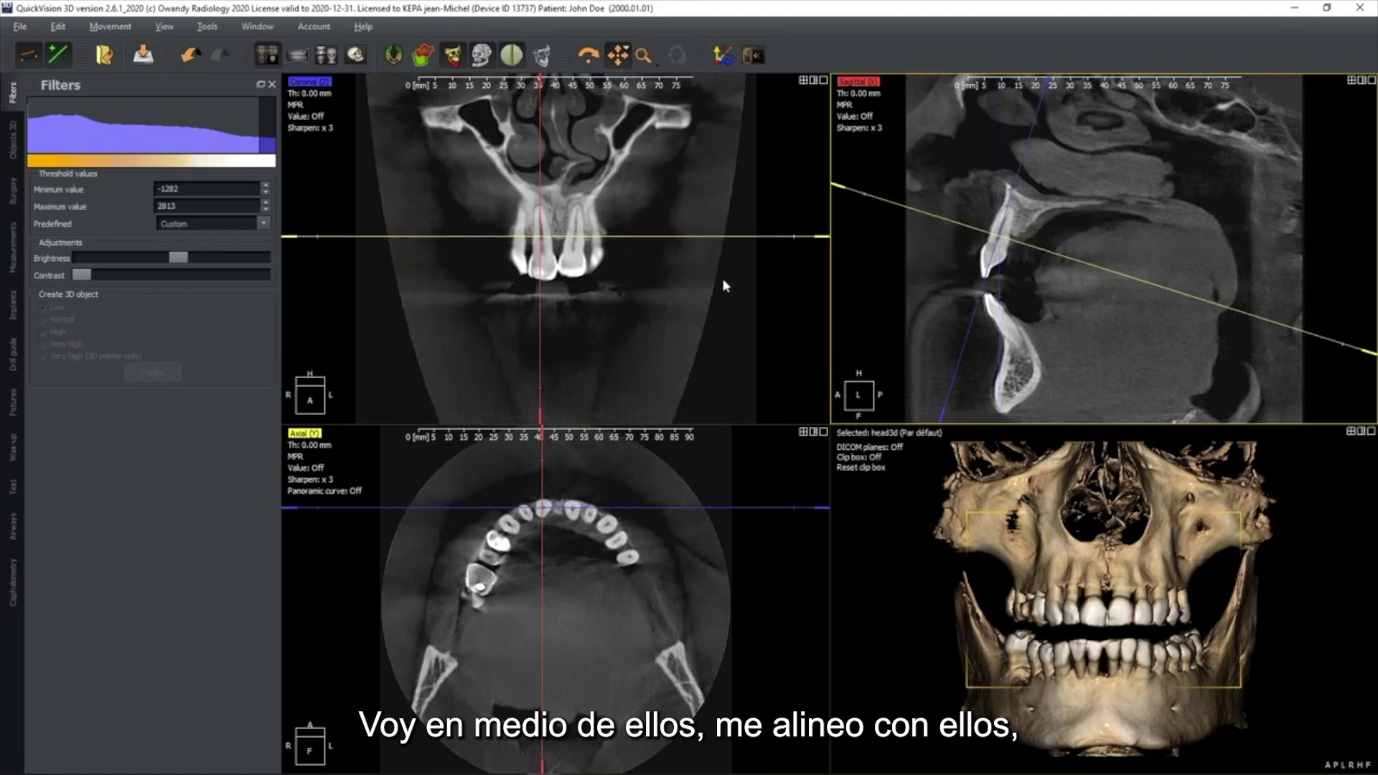
- Enlarge the coronal view, hide its overlays, and step through the incisor slices
{"action": "scroll", "coordinate": [645, 284], "scroll_direction": "up", "scroll_amount": 2}
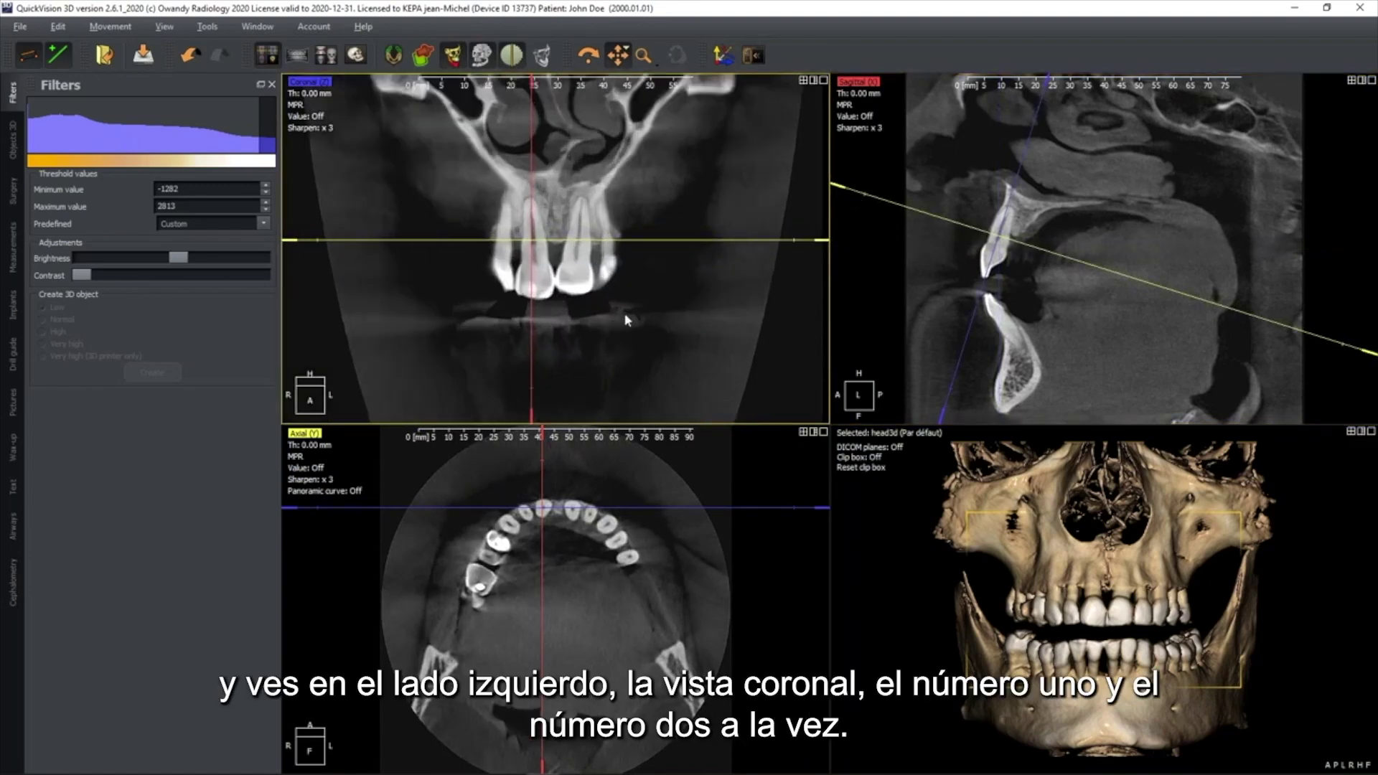
{"action": "key", "text": "space"}
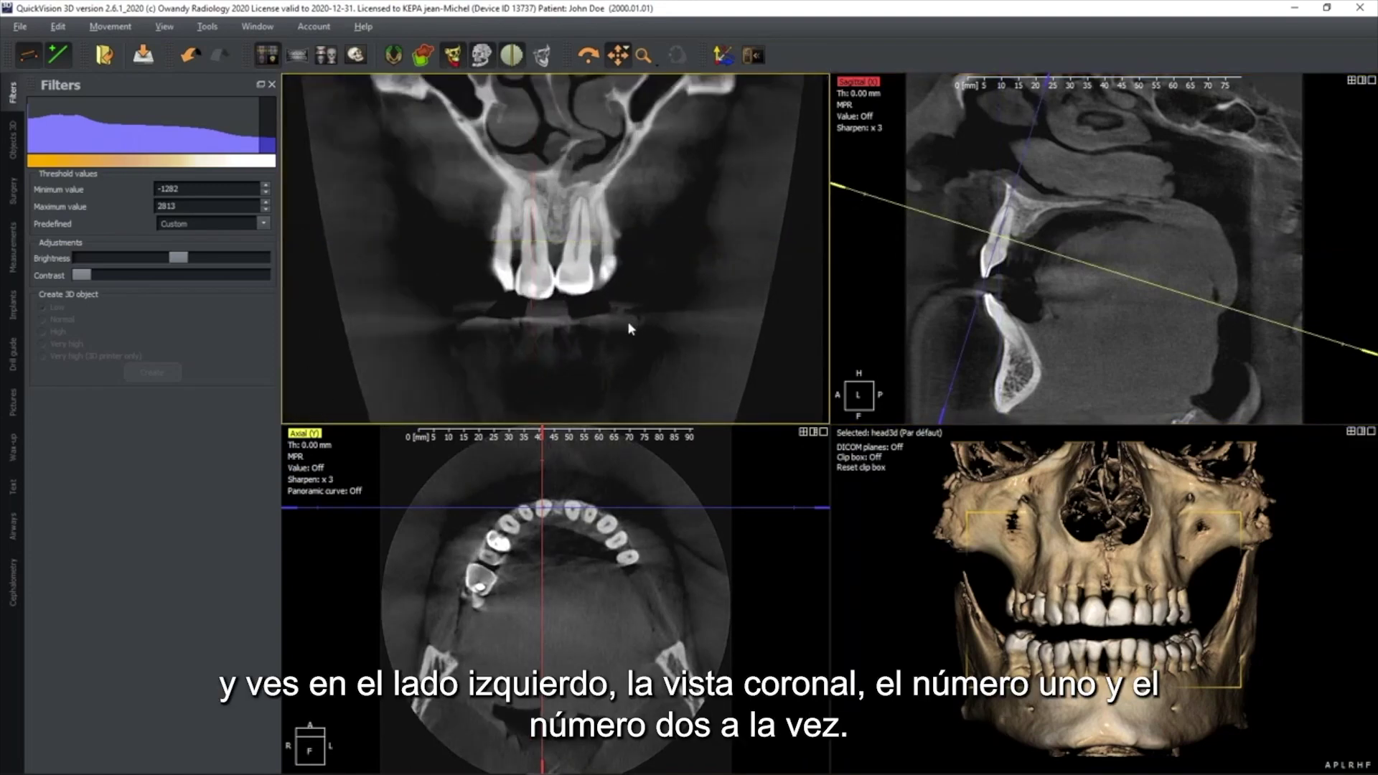
{"action": "scroll", "coordinate": [610, 278], "scroll_direction": "down", "scroll_amount": 5}
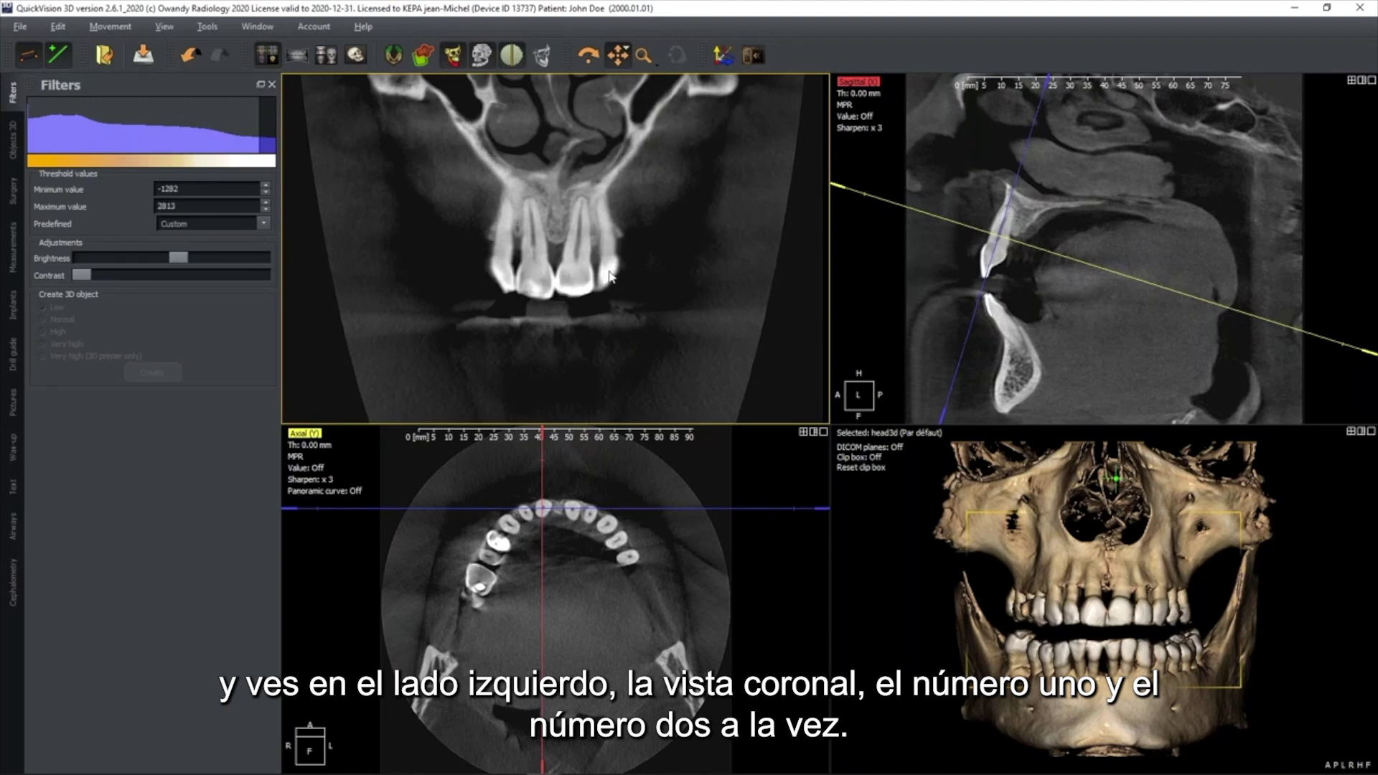
{"action": "scroll", "coordinate": [610, 271], "scroll_direction": "up", "scroll_amount": 4}
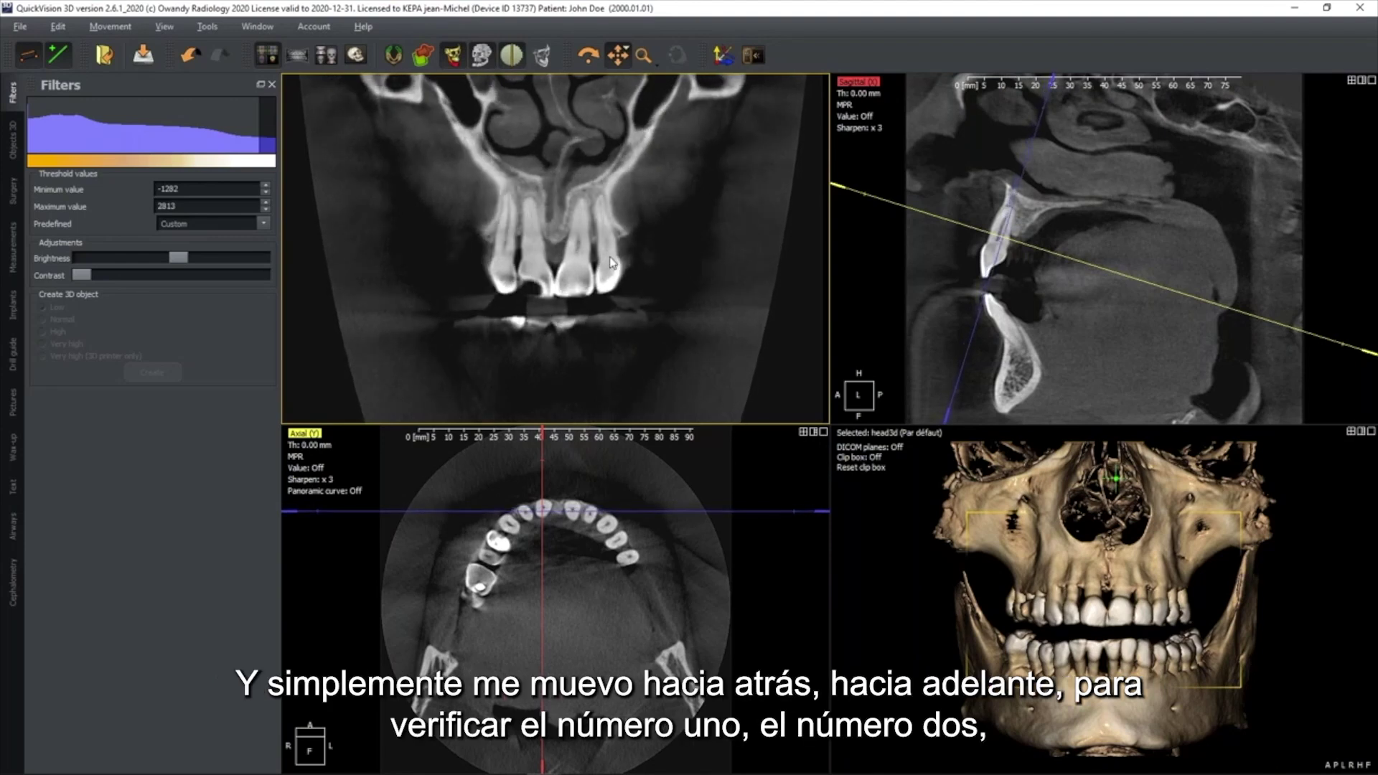
{"action": "scroll", "coordinate": [610, 263], "scroll_direction": "down", "scroll_amount": 4}
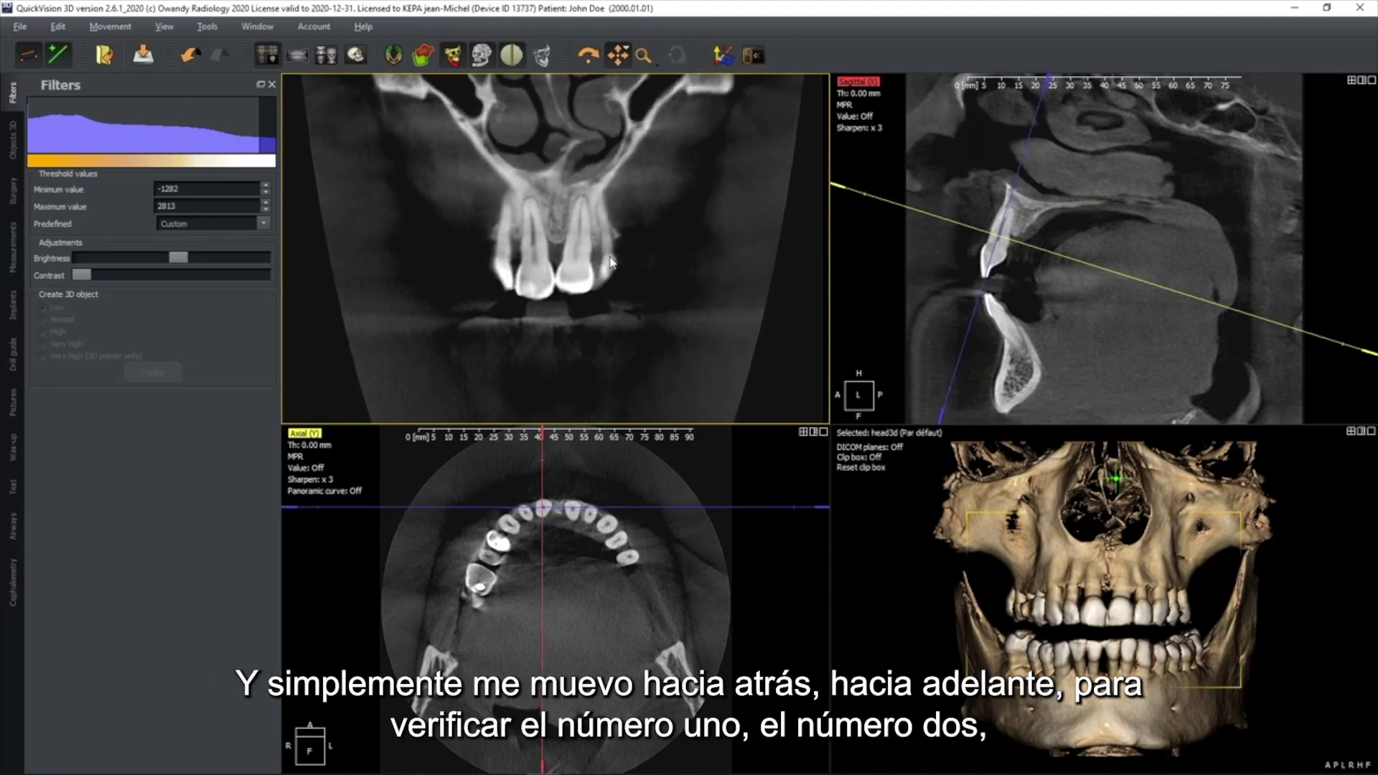
{"action": "scroll", "coordinate": [610, 263], "scroll_direction": "down", "scroll_amount": 5}
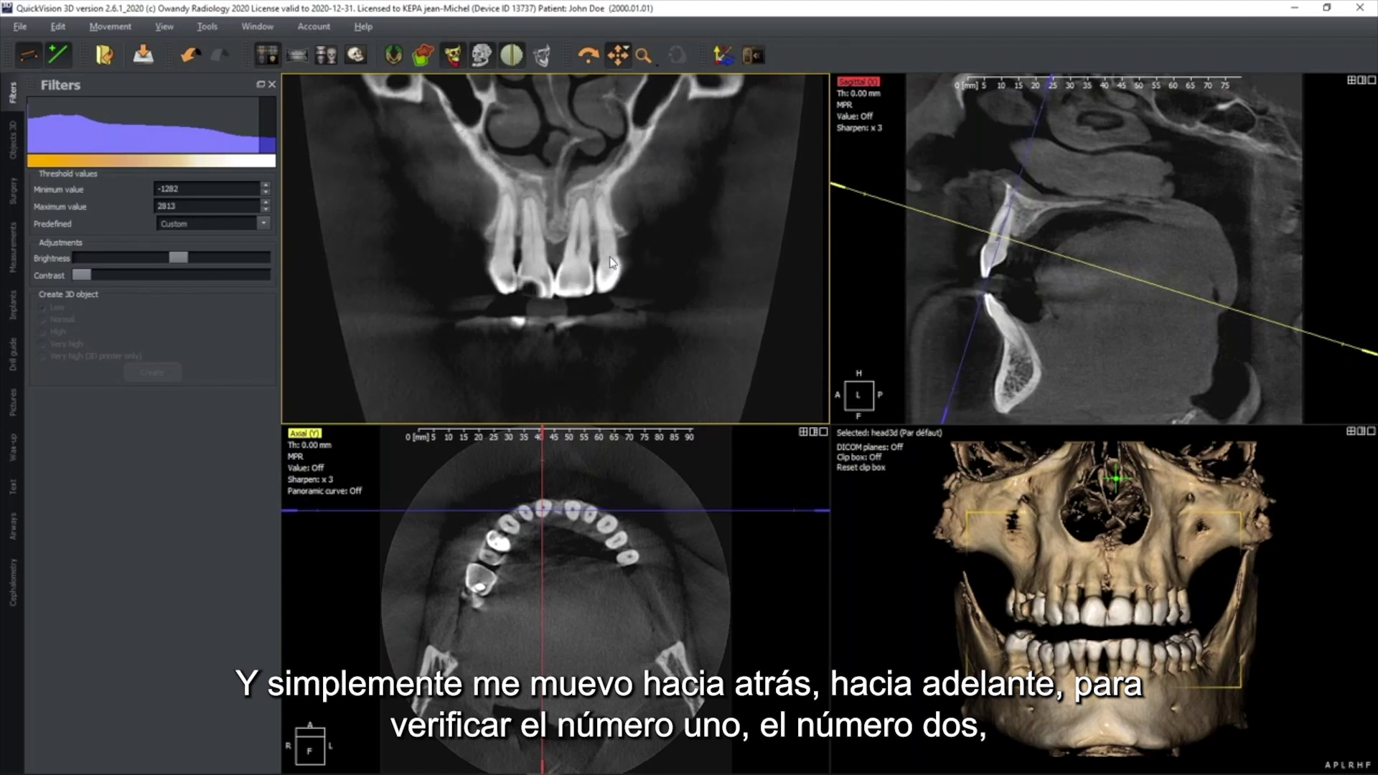
{"action": "scroll", "coordinate": [609, 257], "scroll_direction": "down", "scroll_amount": 5}
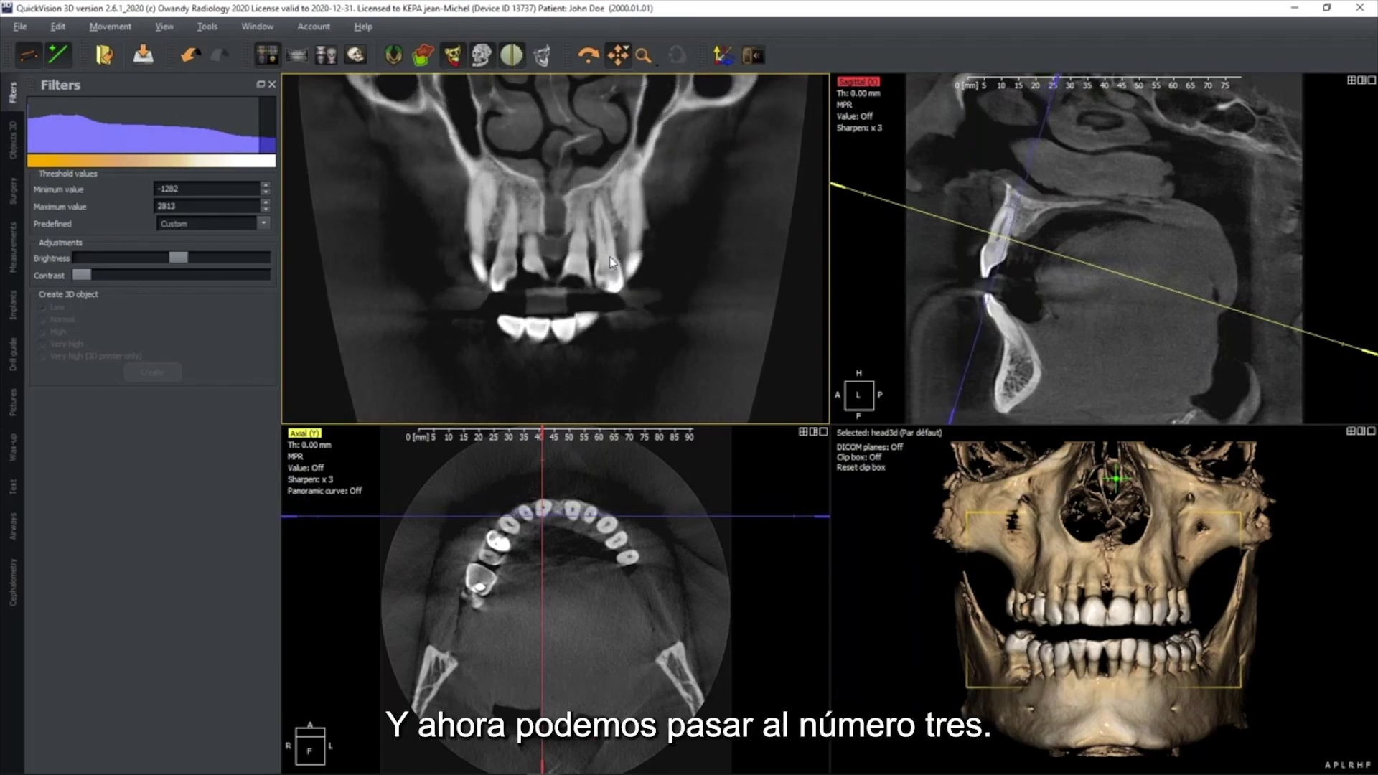
{"action": "scroll", "coordinate": [609, 256], "scroll_direction": "down", "scroll_amount": 5}
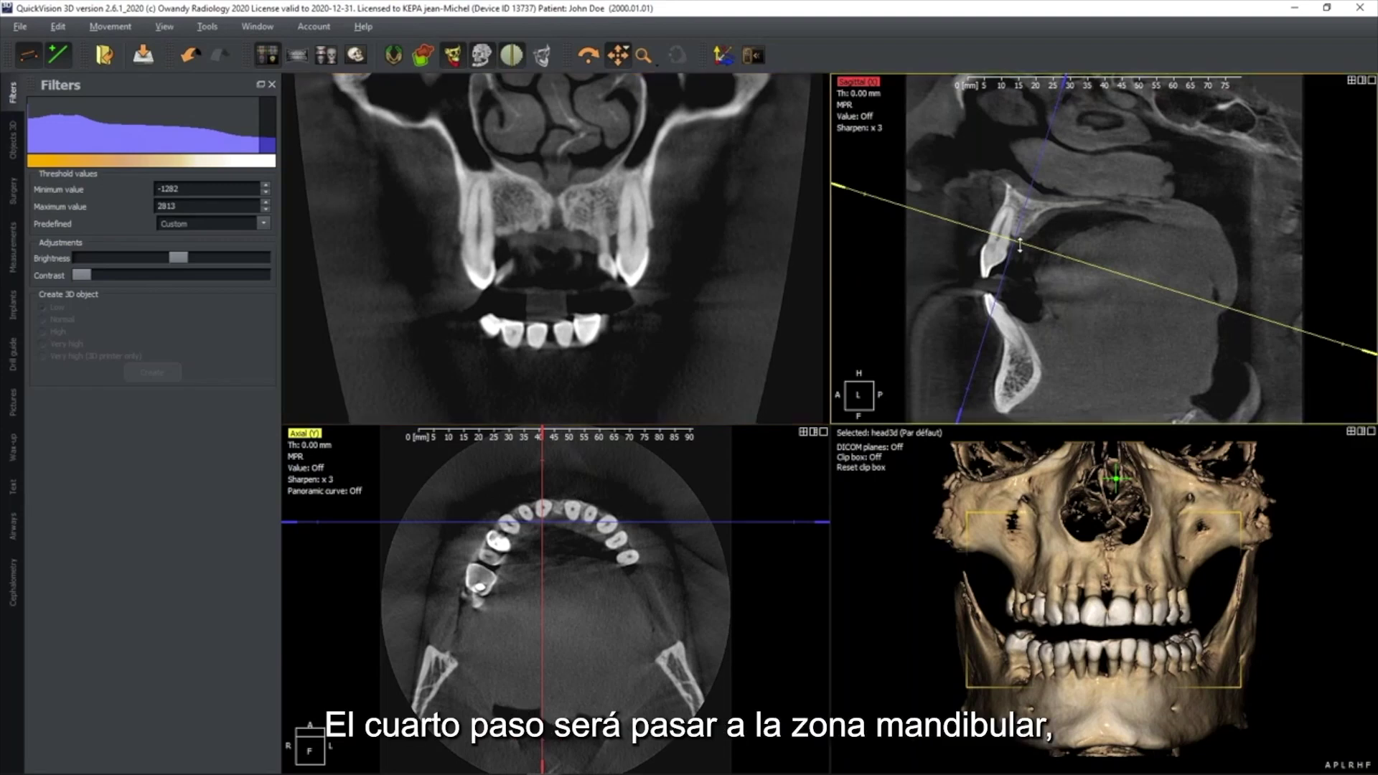
- Move the crosshair into the mandible and tilt the plane along the lower incisors
{"action": "left_click_drag", "start_coordinate": [1013, 241], "coordinate": [1002, 321]}
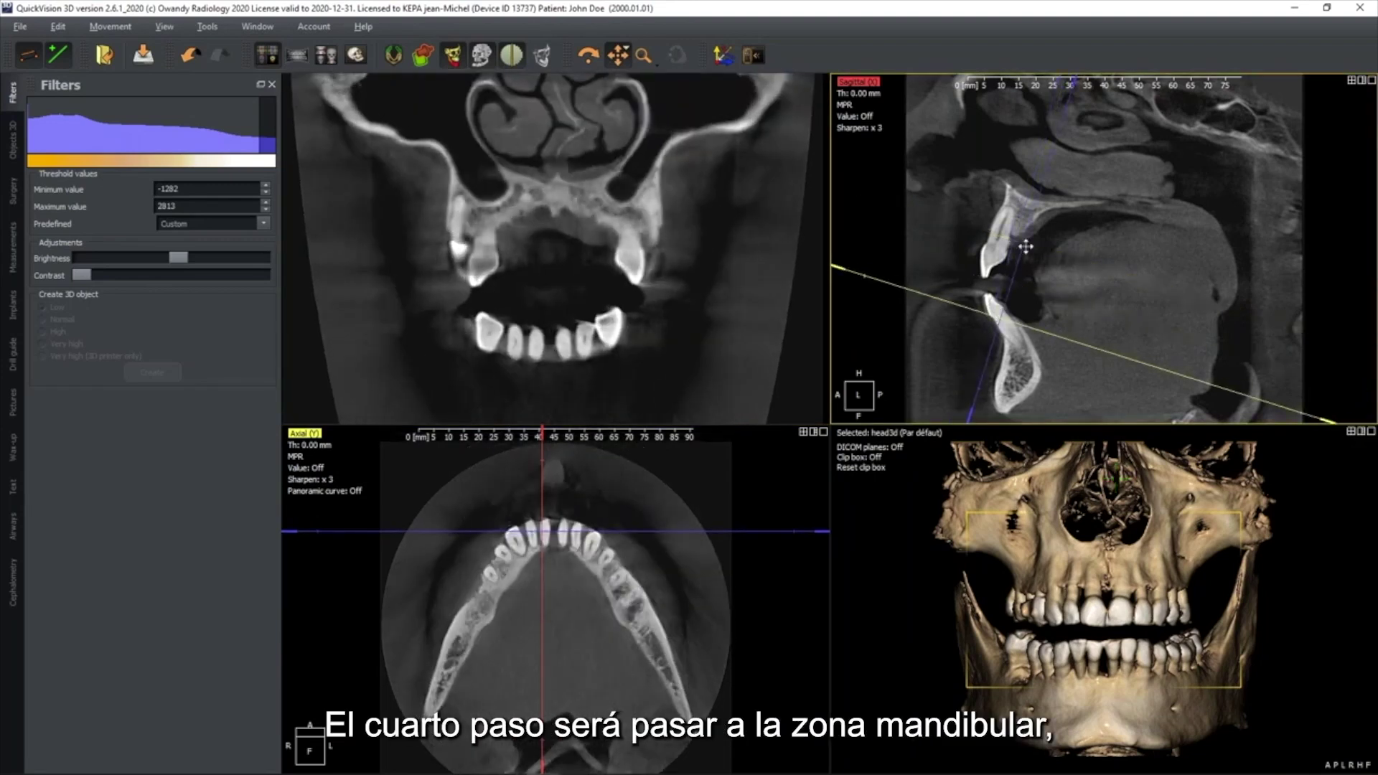
{"action": "left_click_drag", "start_coordinate": [1046, 99], "coordinate": [906, 138]}
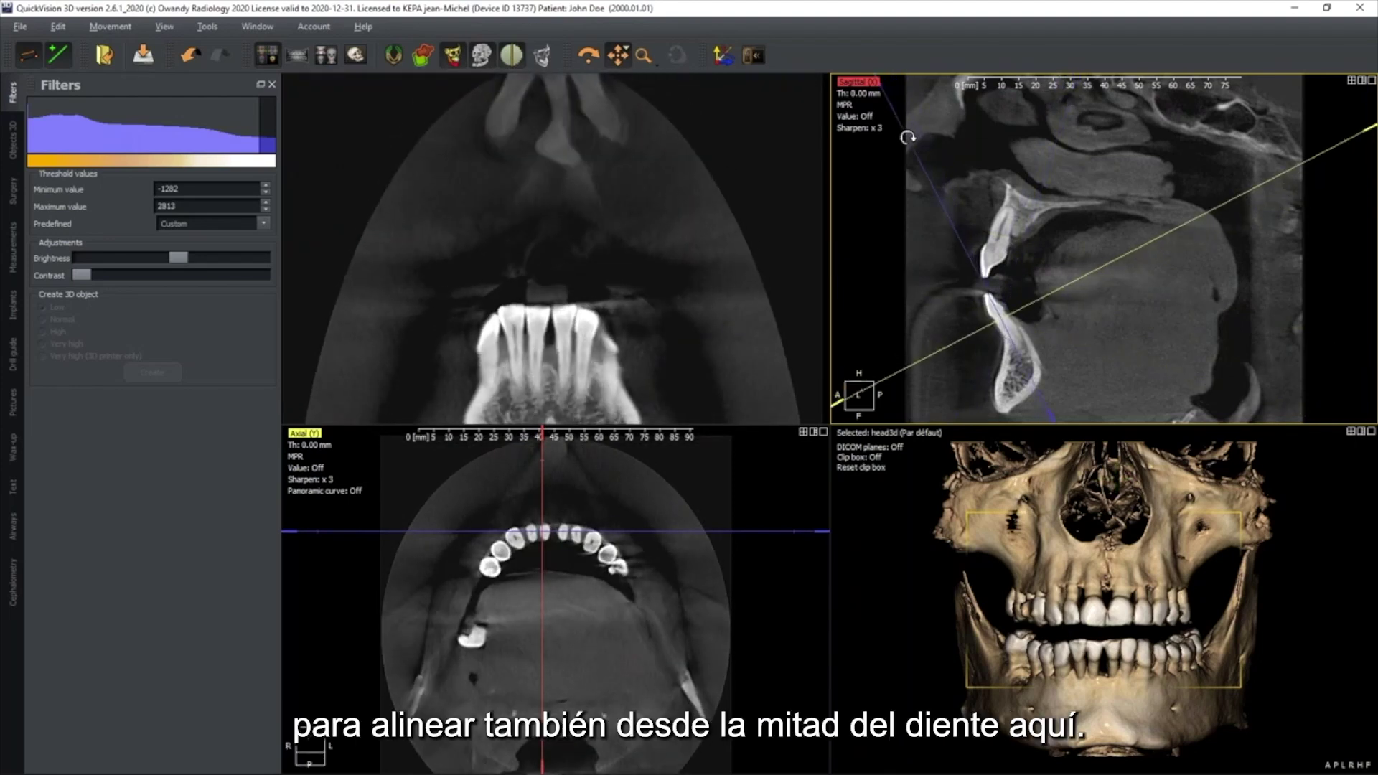
{"action": "left_click_drag", "start_coordinate": [643, 350], "coordinate": [655, 264]}
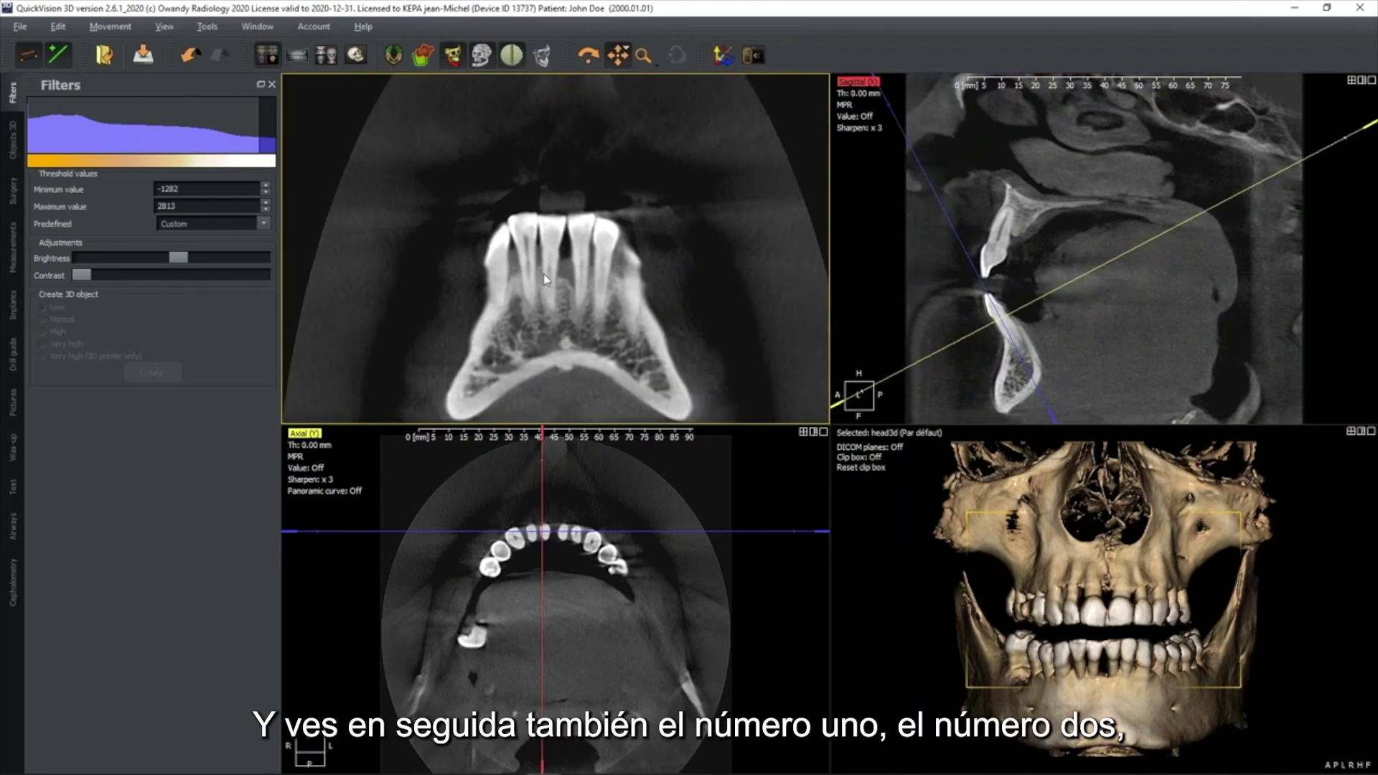
- Scroll through the coronal slices, then reset all slice views to default orientation
{"action": "scroll", "coordinate": [544, 307], "scroll_direction": "down", "scroll_amount": 4}
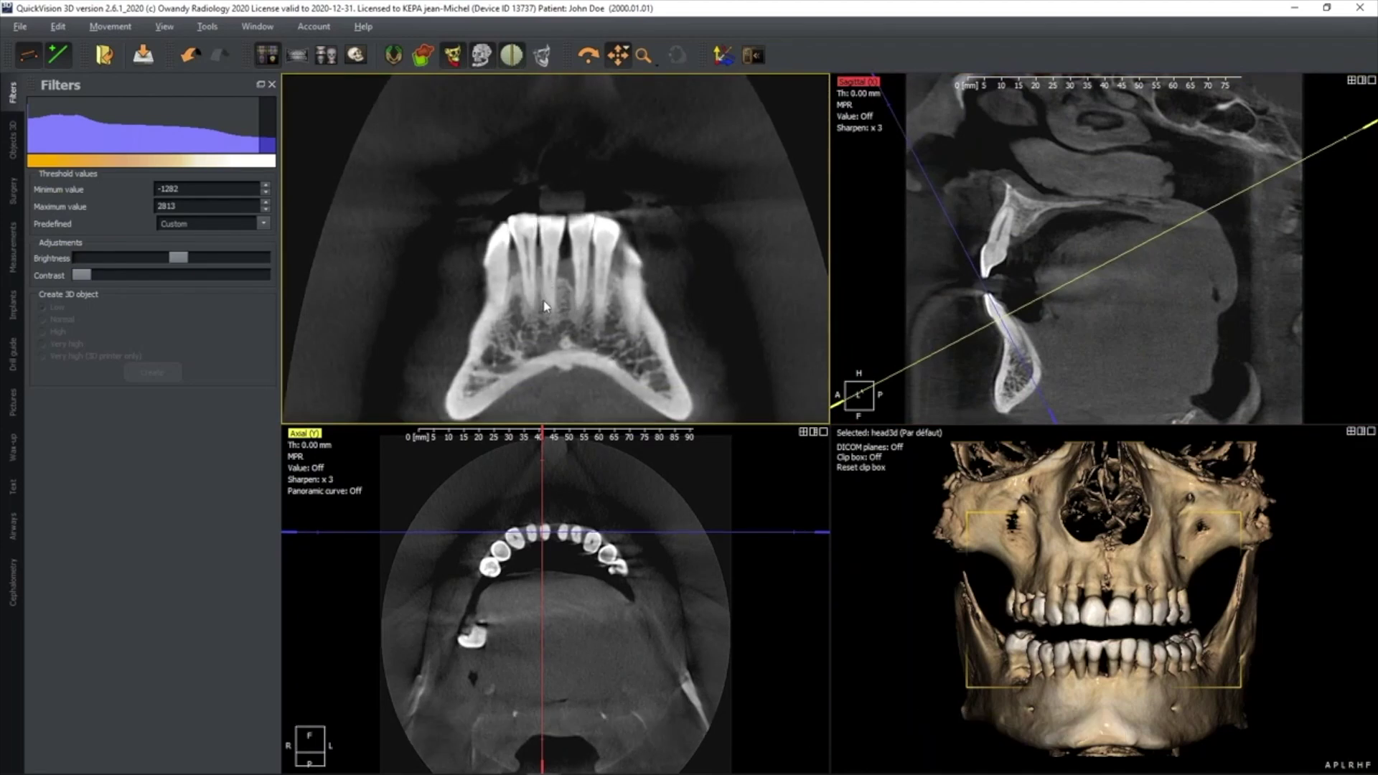
{"action": "scroll", "coordinate": [544, 297], "scroll_direction": "up", "scroll_amount": 5}
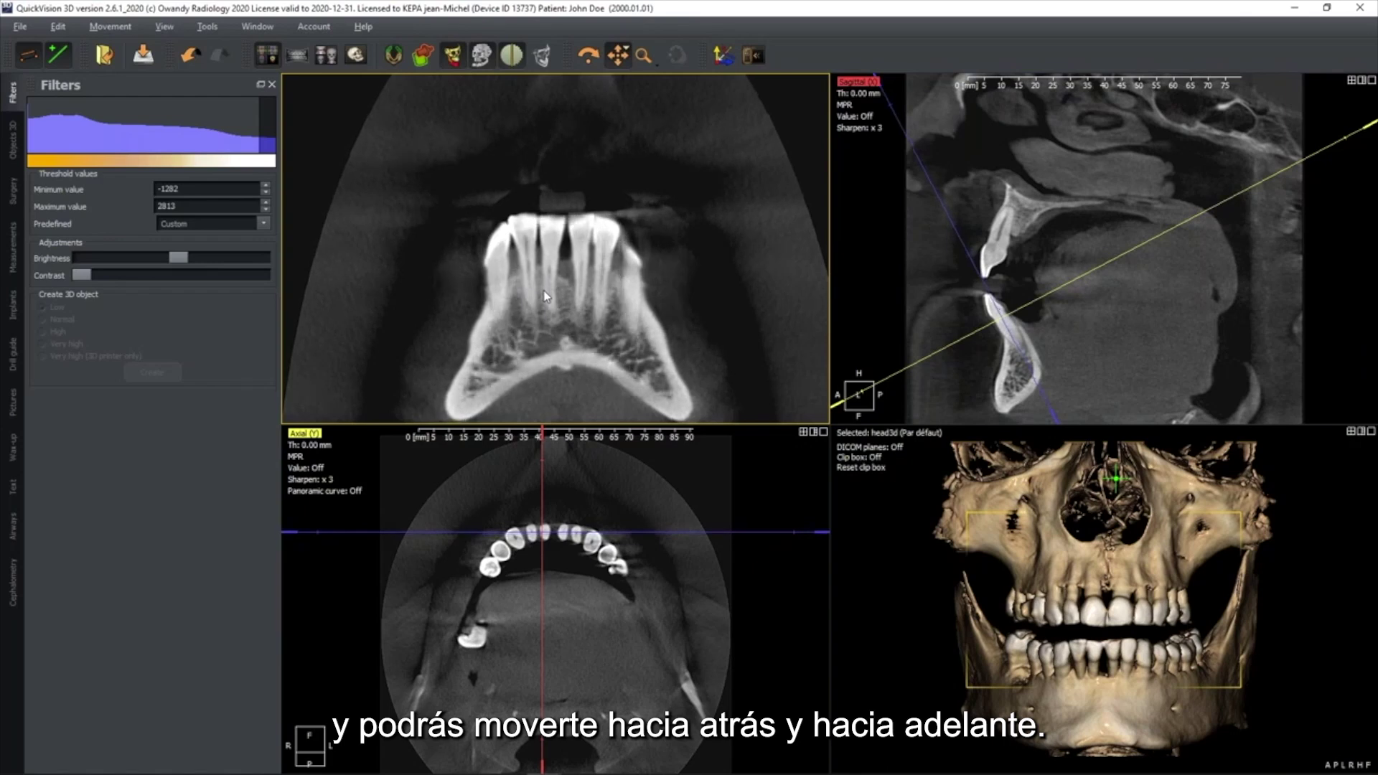
{"action": "scroll", "coordinate": [547, 296], "scroll_direction": "up", "scroll_amount": 1}
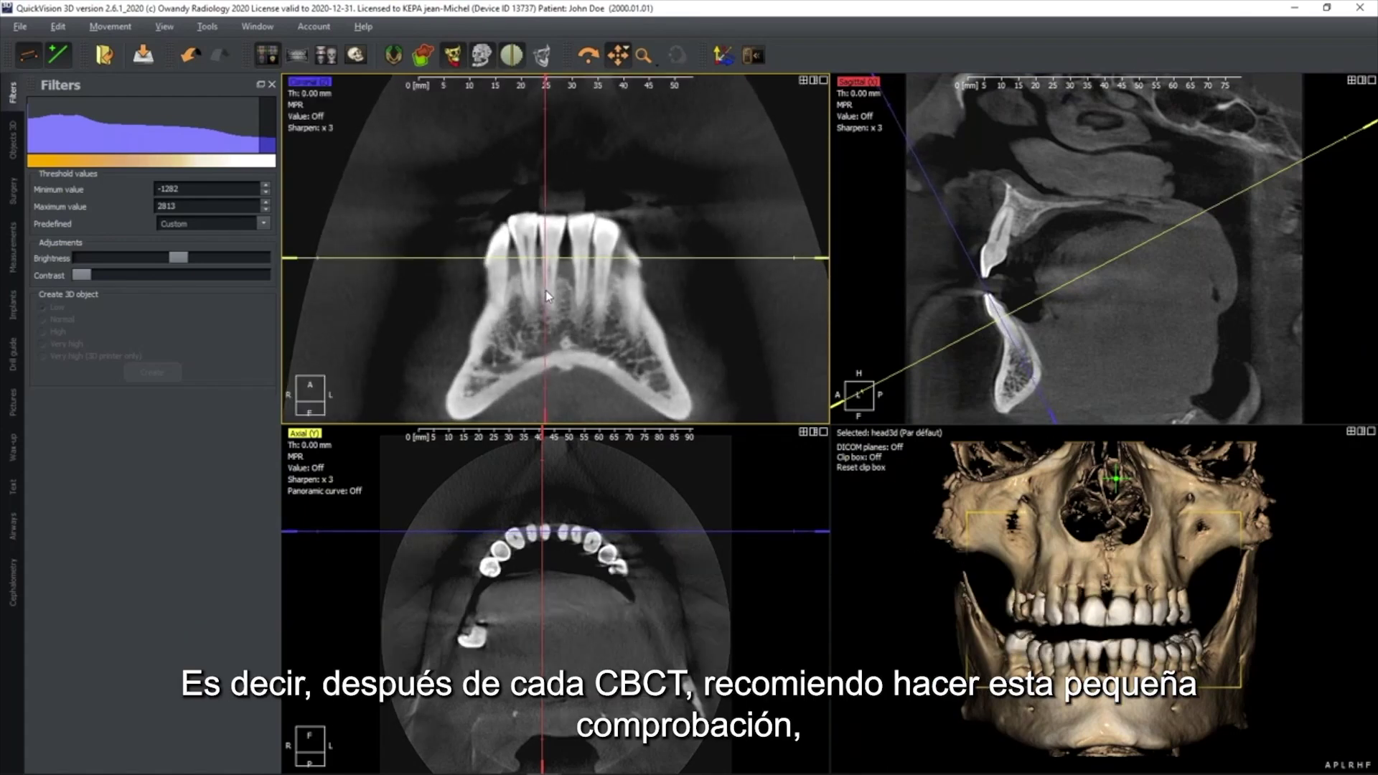
{"action": "left_click", "coordinate": [723, 58]}
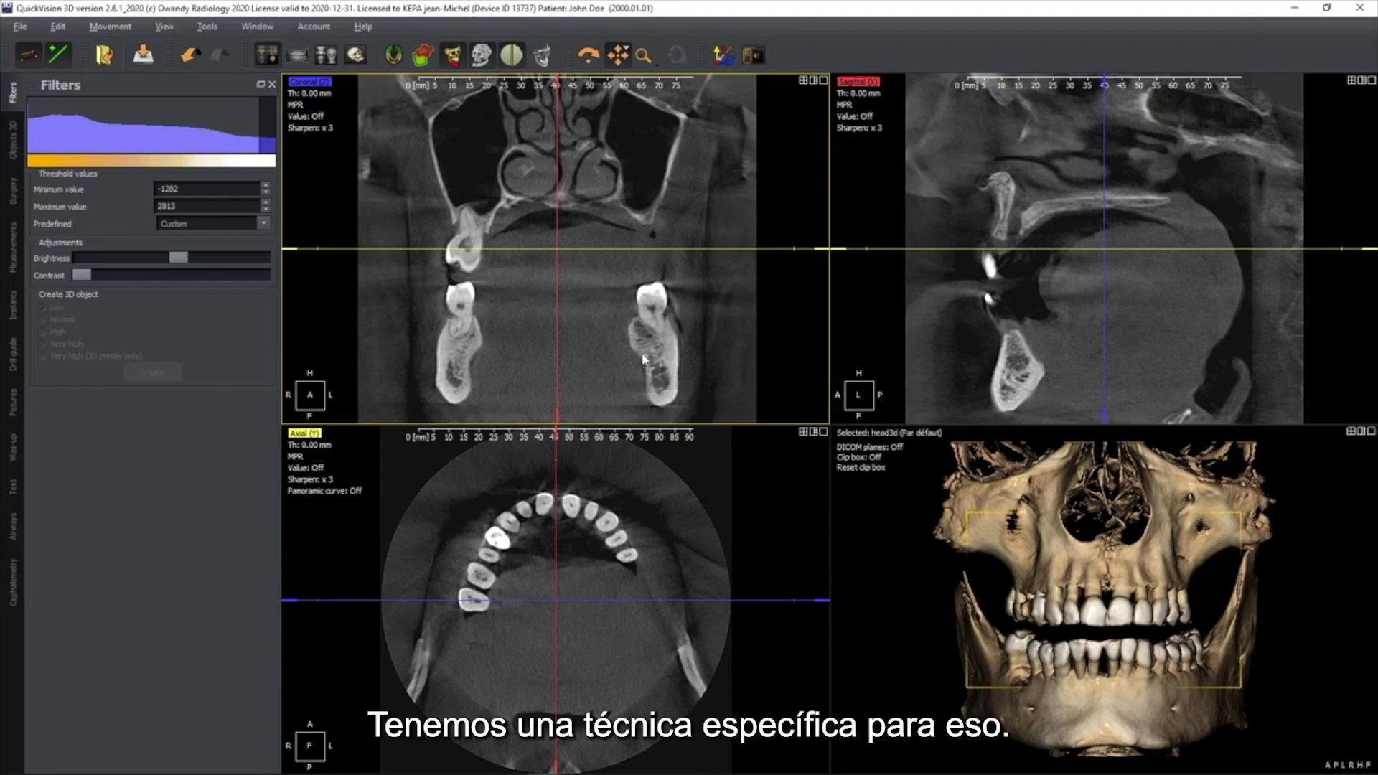
- Center the axial crosshair on the back teeth and rotate the planes to follow the jaw
{"action": "left_click", "coordinate": [592, 568]}
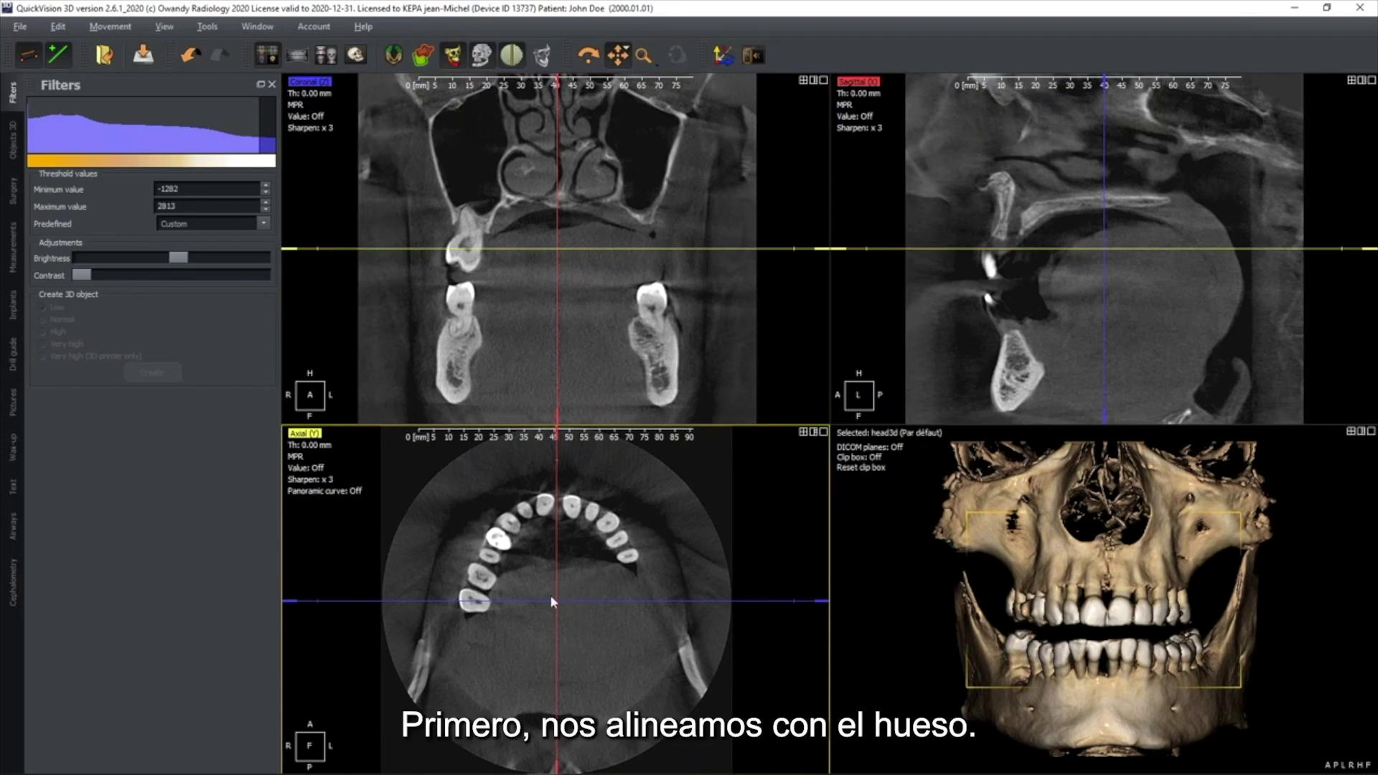
{"action": "left_click_drag", "start_coordinate": [556, 600], "coordinate": [486, 563]}
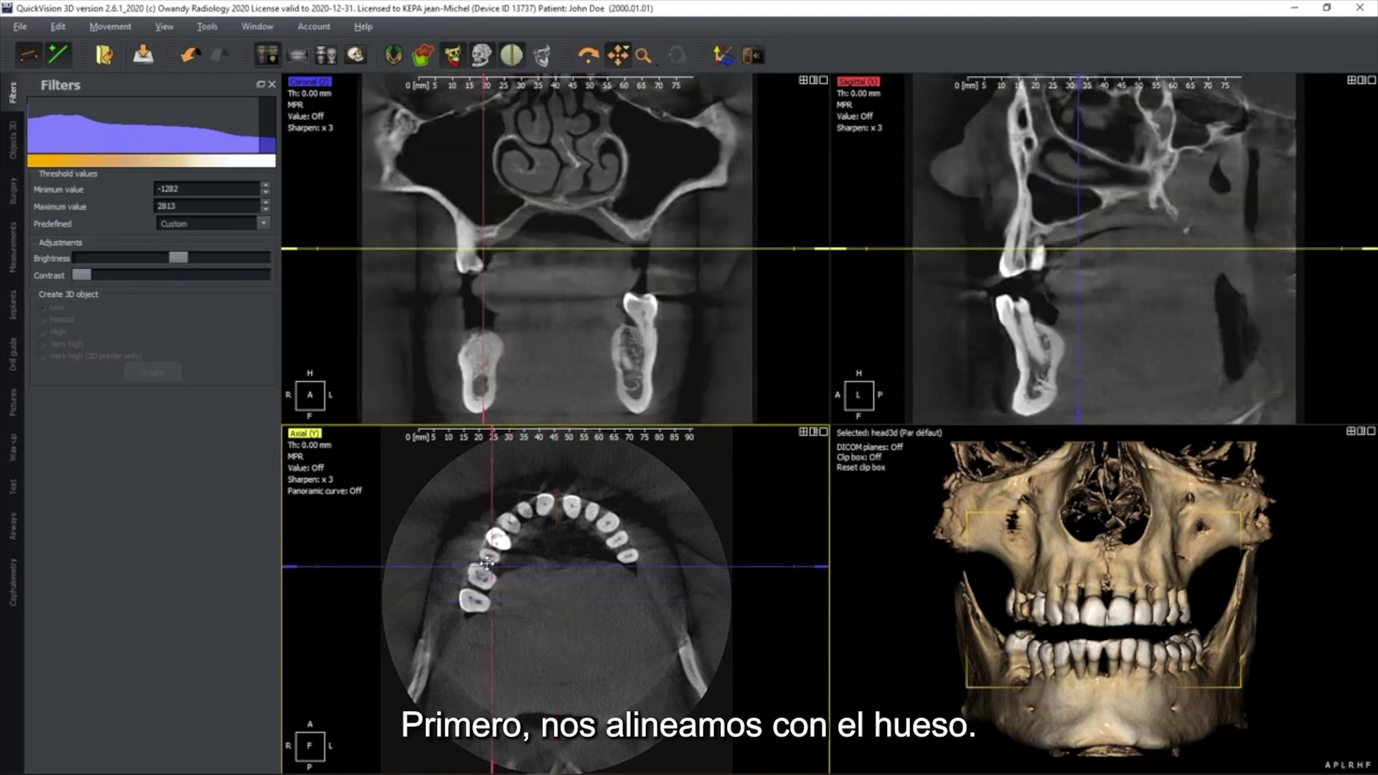
{"action": "left_click_drag", "start_coordinate": [487, 452], "coordinate": [531, 459]}
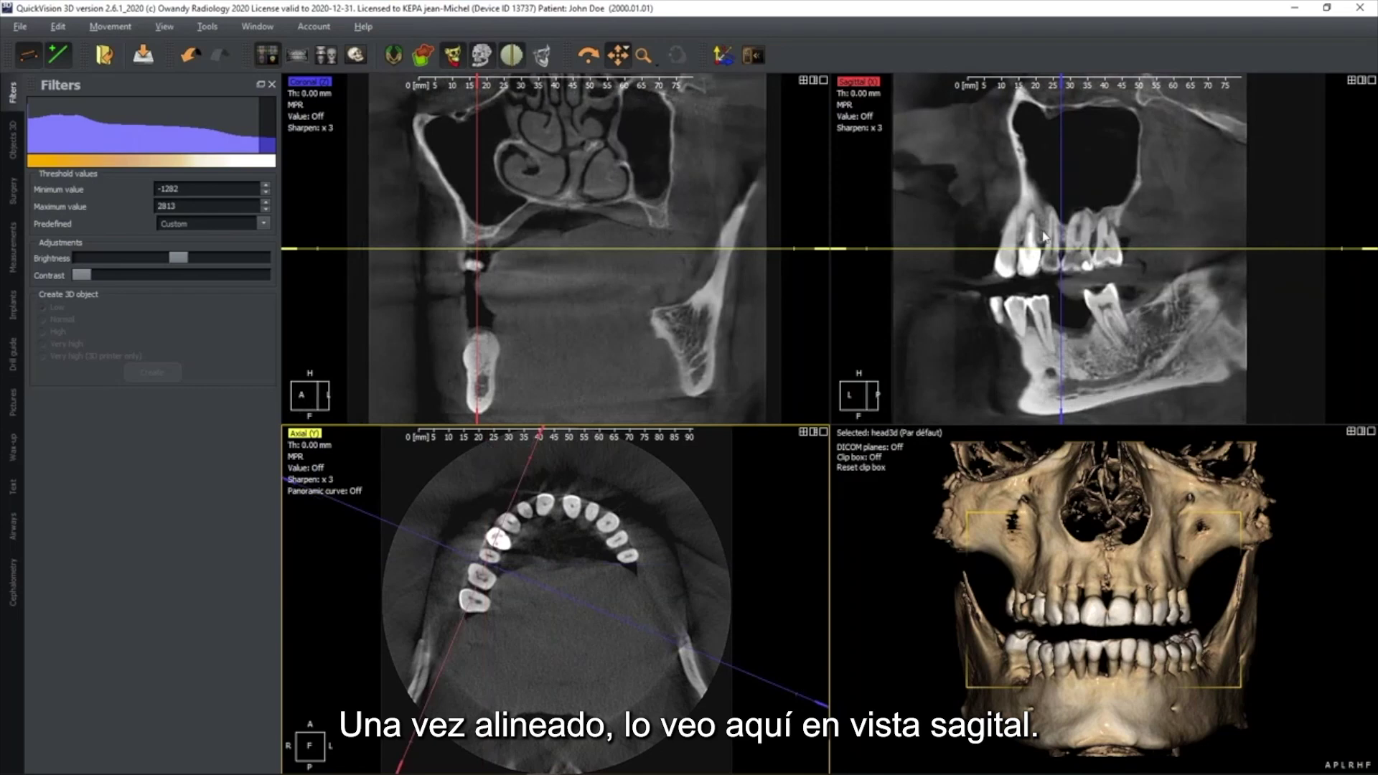
{"action": "scroll", "coordinate": [1131, 345], "scroll_direction": "up", "scroll_amount": 1}
{"action": "left_click_drag", "start_coordinate": [1131, 345], "coordinate": [1135, 277]}
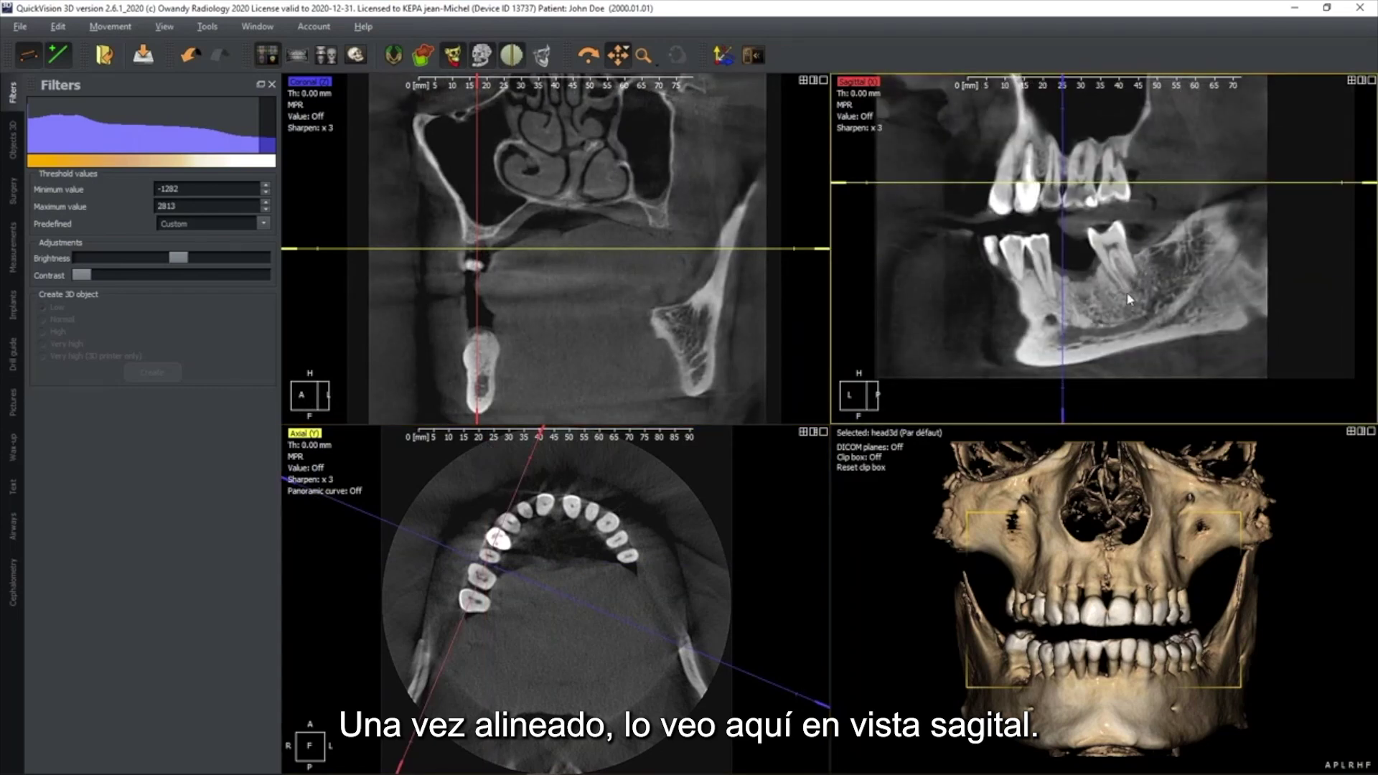
{"action": "key", "text": "space"}
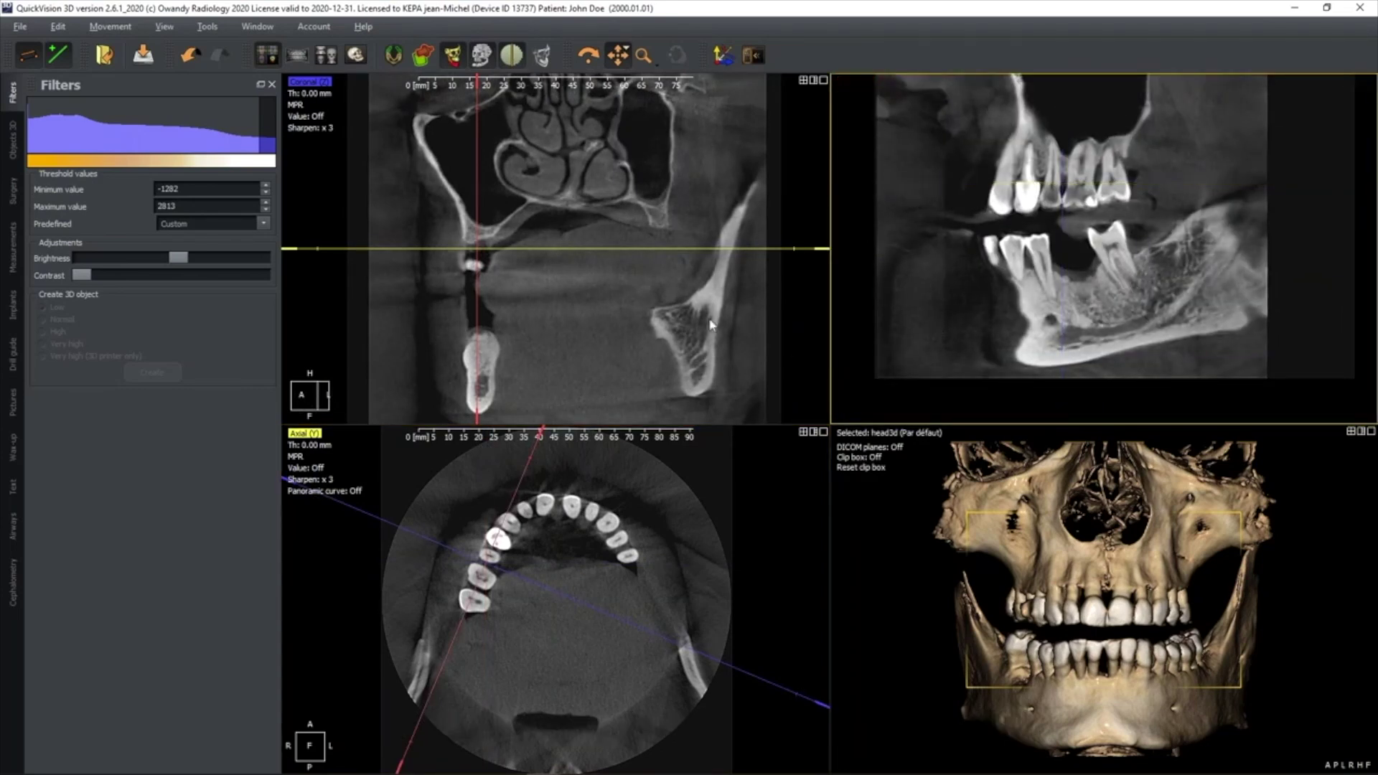
- Zoom the coronal slice and turn the 3D skull sideways to pinpoint the mandibular foramen
{"action": "left_click", "coordinate": [710, 324]}
{"action": "scroll", "coordinate": [650, 310], "scroll_direction": "up", "scroll_amount": 1}
{"action": "left_click_drag", "start_coordinate": [649, 311], "coordinate": [714, 190]}
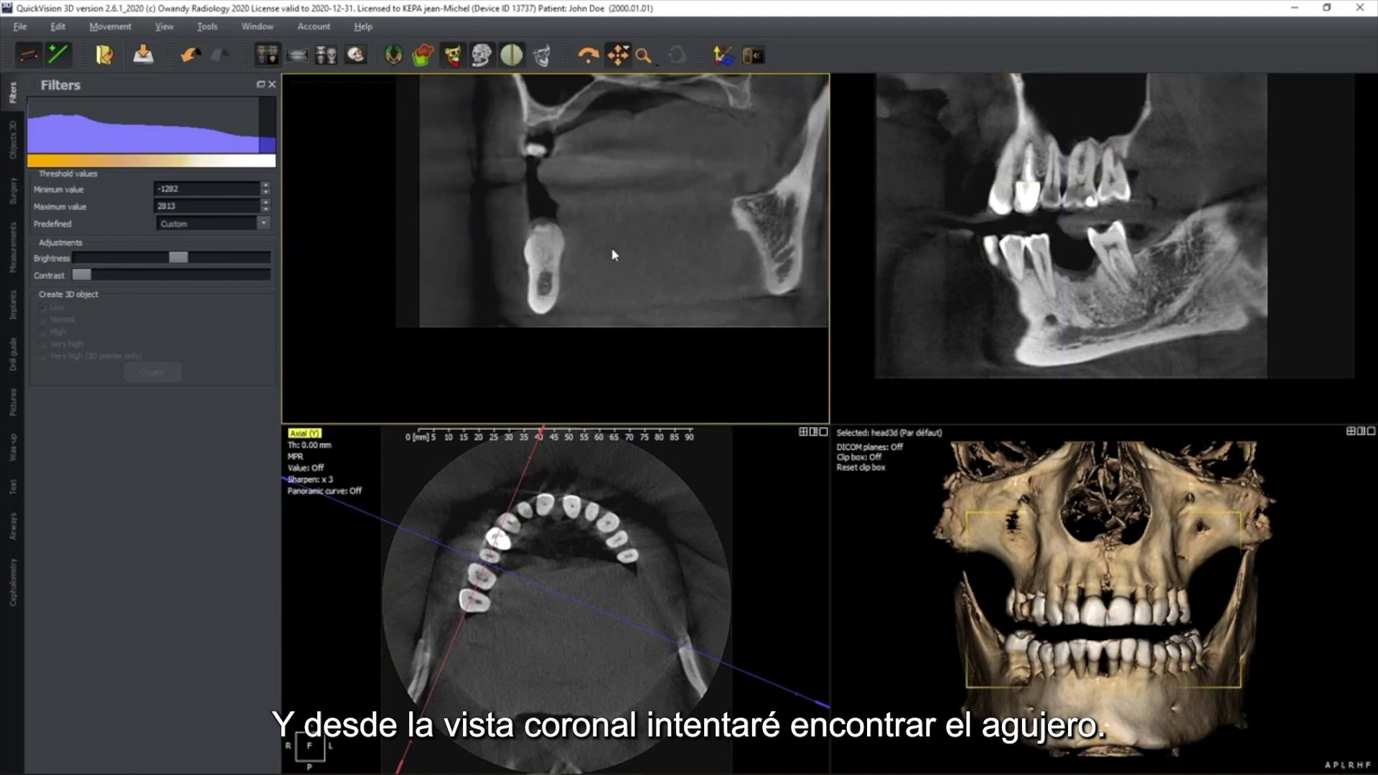
{"action": "scroll", "coordinate": [610, 248], "scroll_direction": "up", "scroll_amount": 2}
{"action": "left_click_drag", "start_coordinate": [1044, 572], "coordinate": [1076, 669]}
{"action": "scroll", "coordinate": [1083, 666], "scroll_direction": "up", "scroll_amount": 2}
{"action": "middle_click_drag", "start_coordinate": [1083, 665], "coordinate": [1156, 542]}
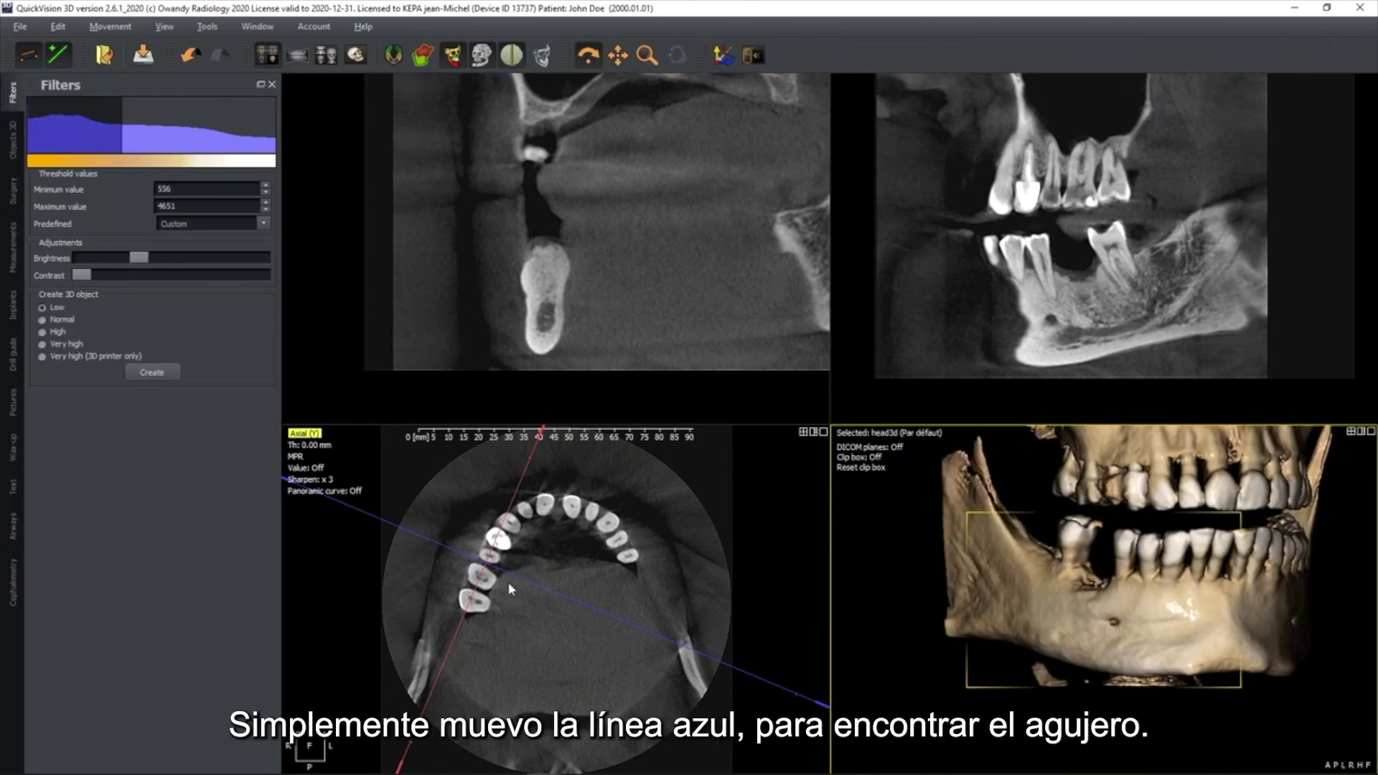
{"action": "left_click_drag", "start_coordinate": [514, 577], "coordinate": [518, 569]}
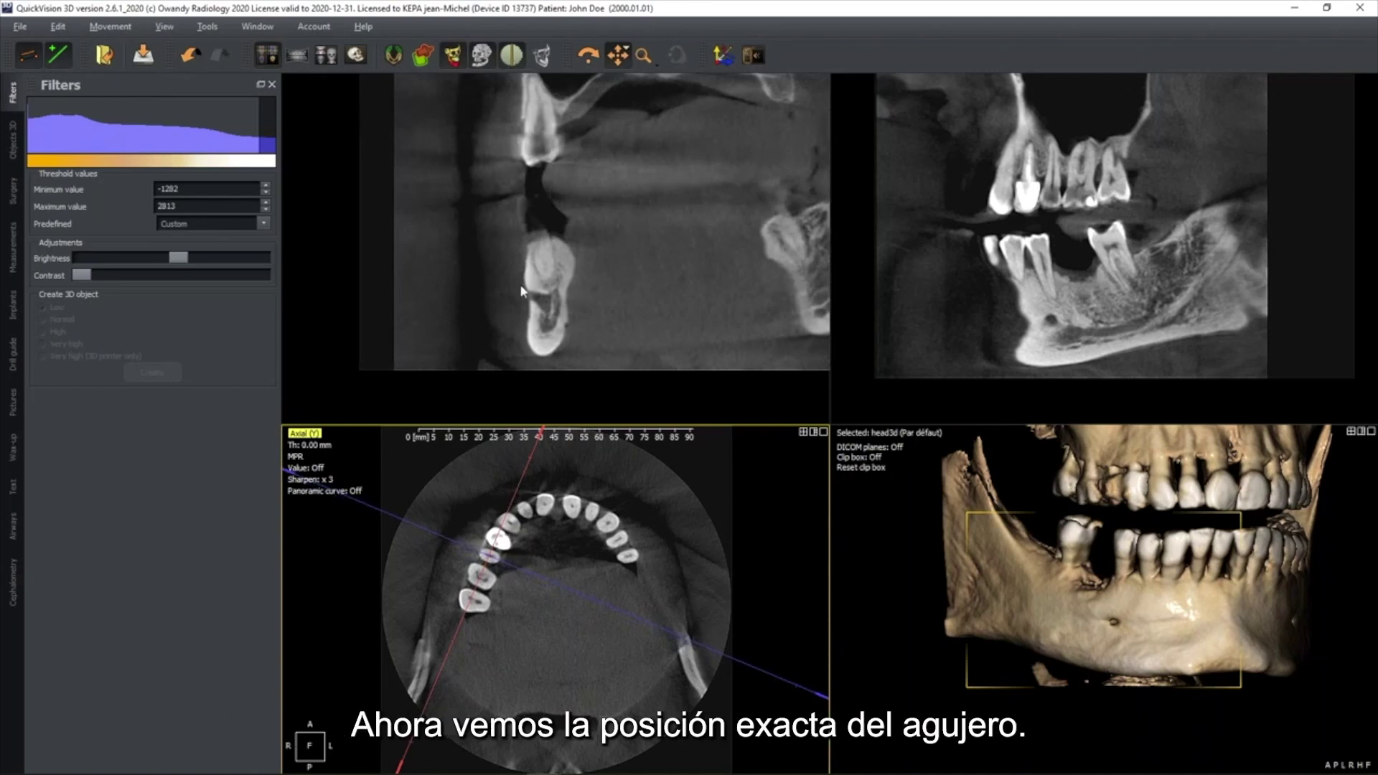
- Nudge the cross-section line and rotate the plane along the nerve canal, then hide coronal and sagittal overlays
{"action": "left_click", "coordinate": [542, 289]}
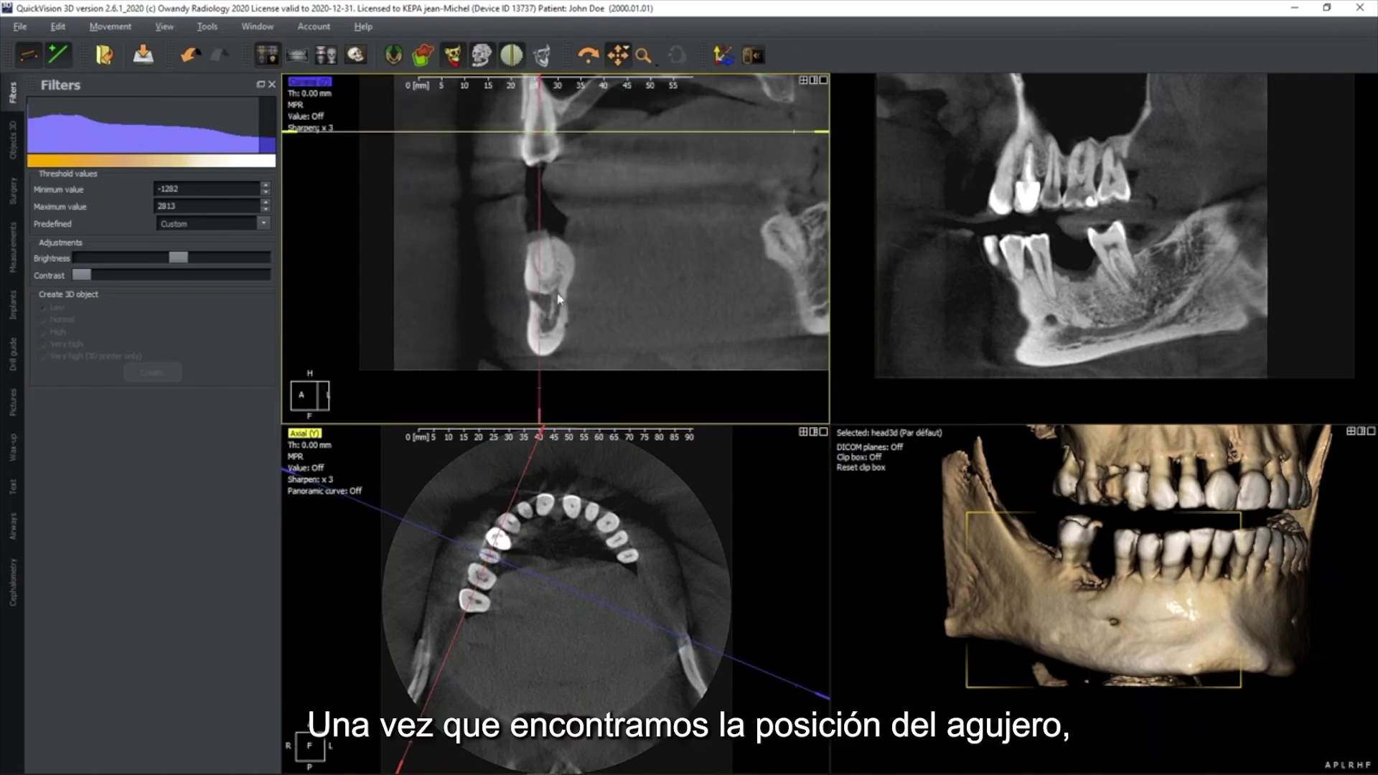
{"action": "left_click_drag", "start_coordinate": [537, 290], "coordinate": [543, 289]}
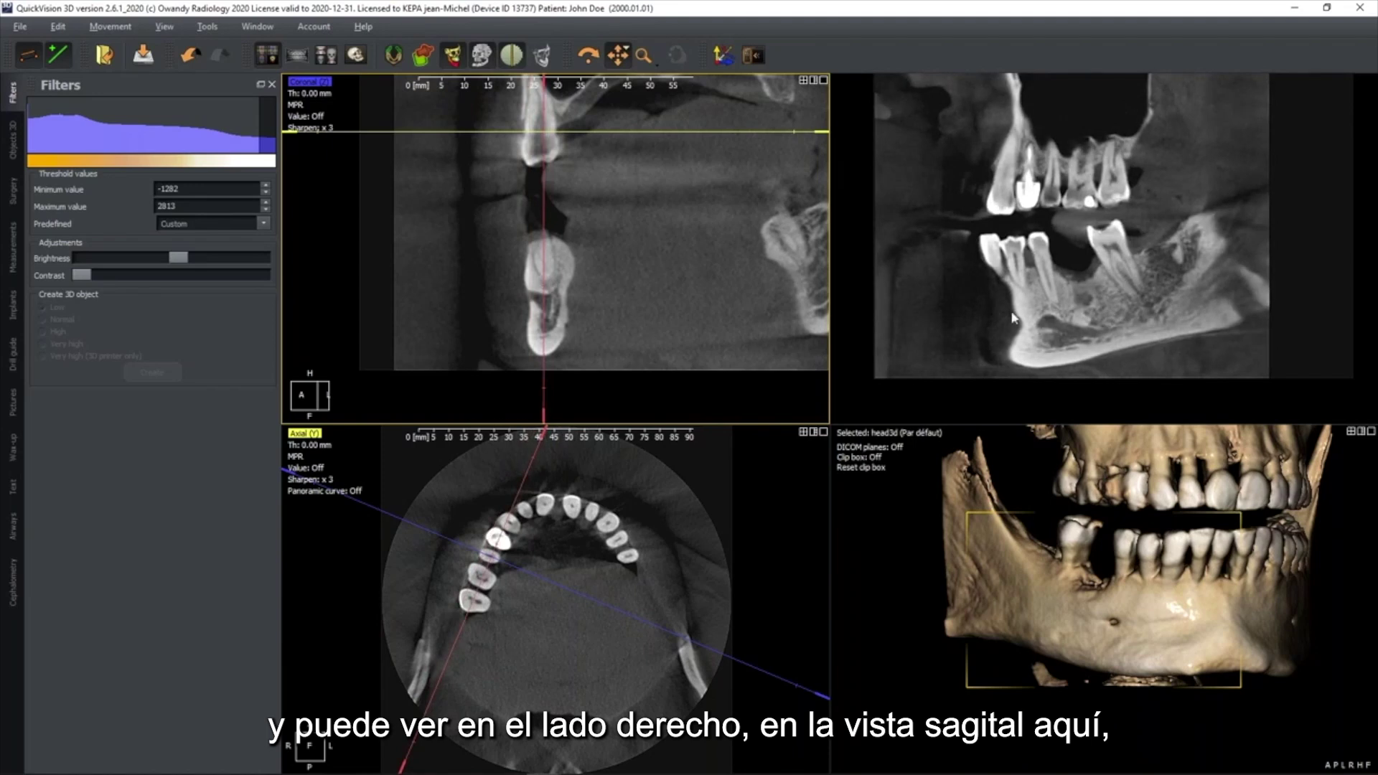
{"action": "left_click", "coordinate": [1089, 325]}
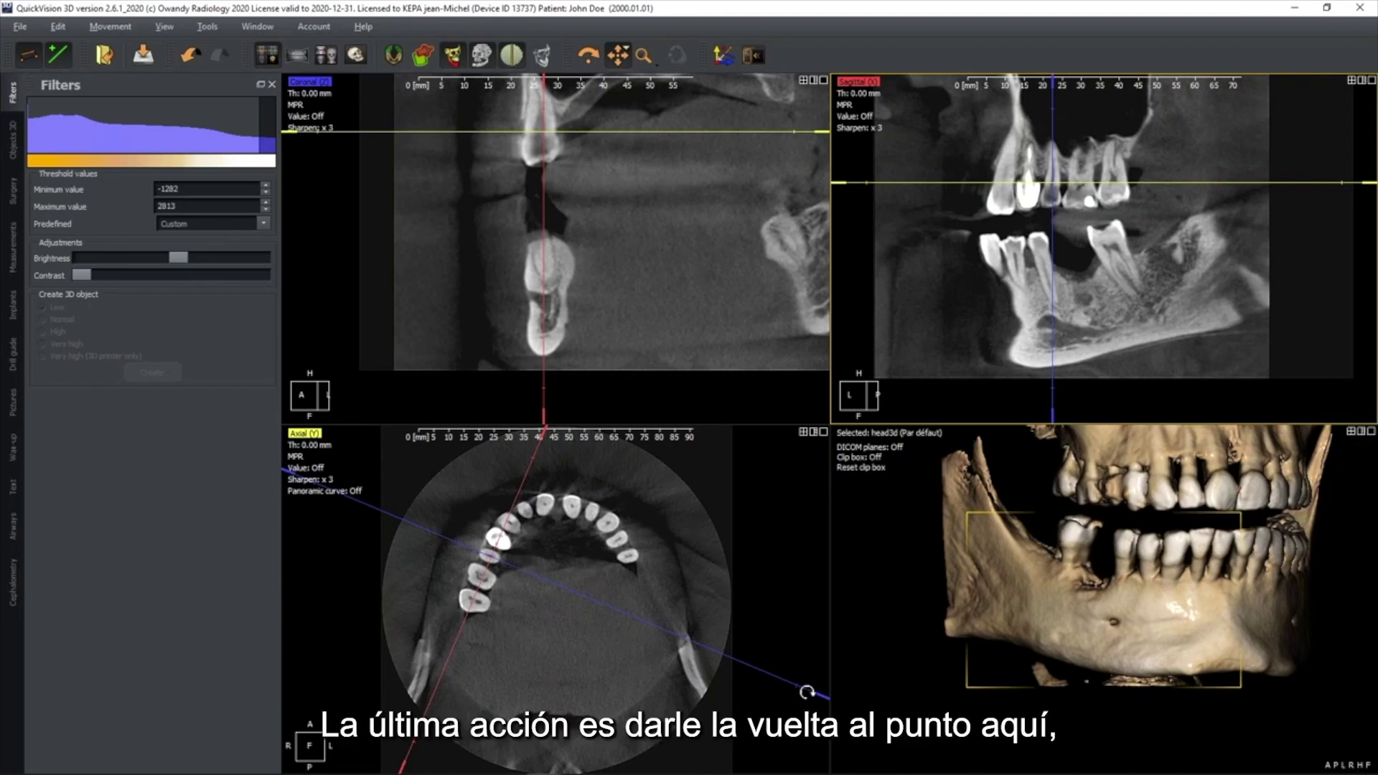
{"action": "left_click_drag", "start_coordinate": [803, 690], "coordinate": [793, 714]}
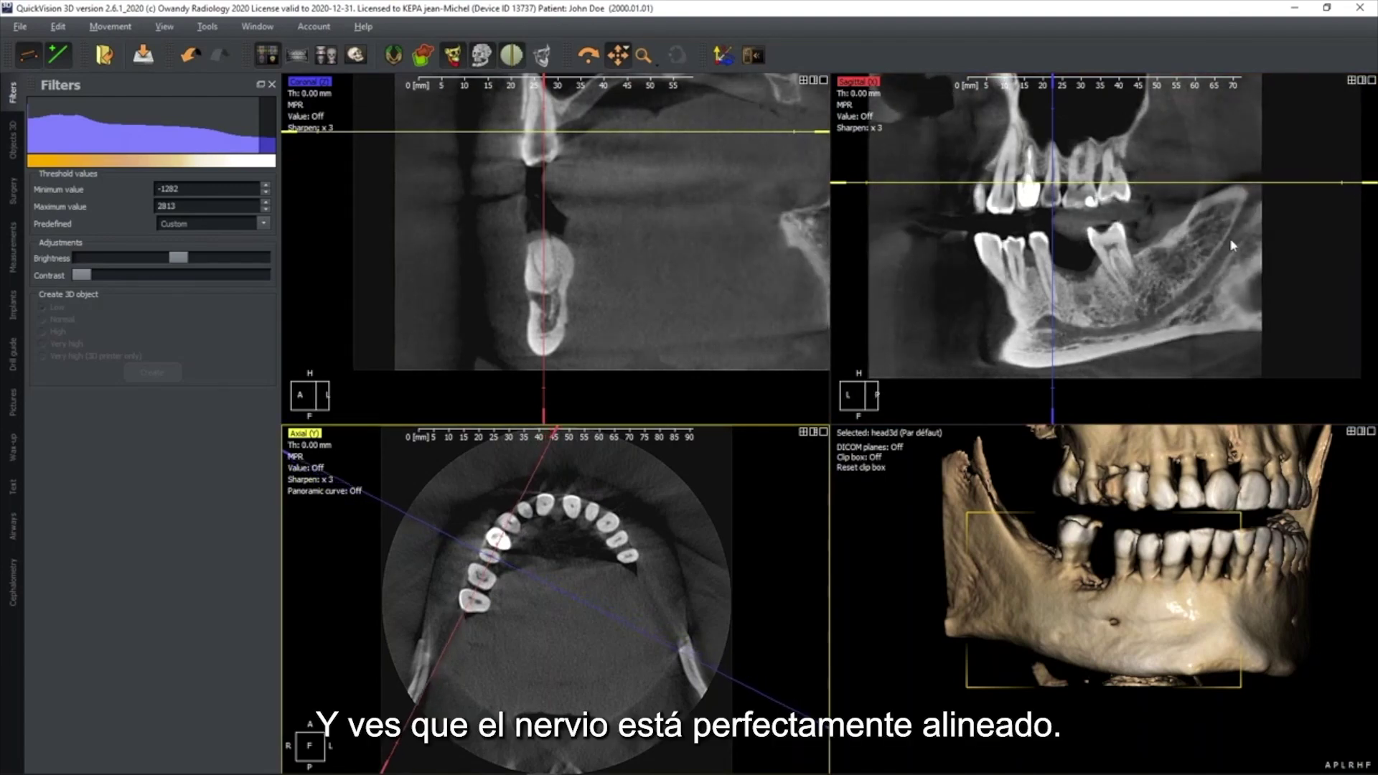
{"action": "double_click", "coordinate": [752, 272]}
{"action": "double_click", "coordinate": [967, 292]}
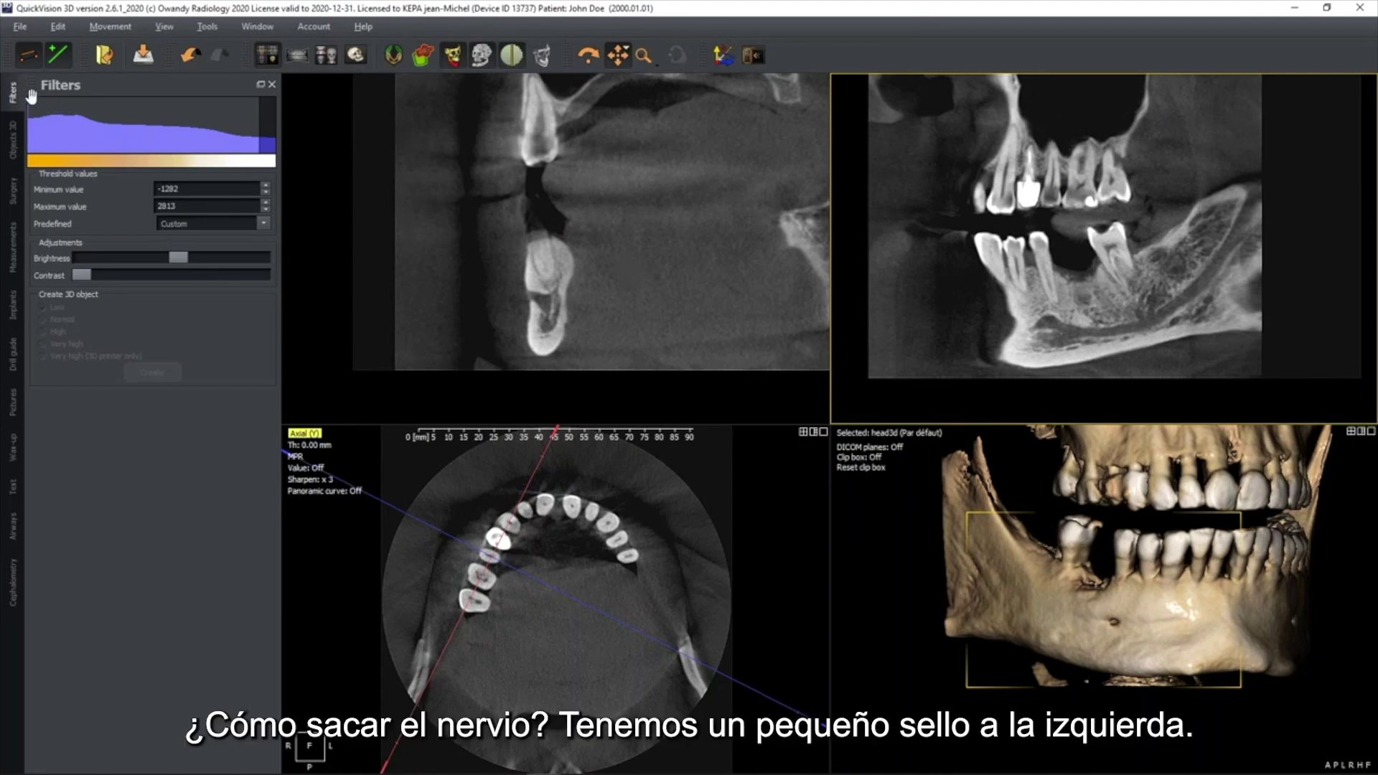
- Add a Nerve object and place its first two points at the foramen and canal in the cross-section
{"action": "left_click", "coordinate": [13, 144]}
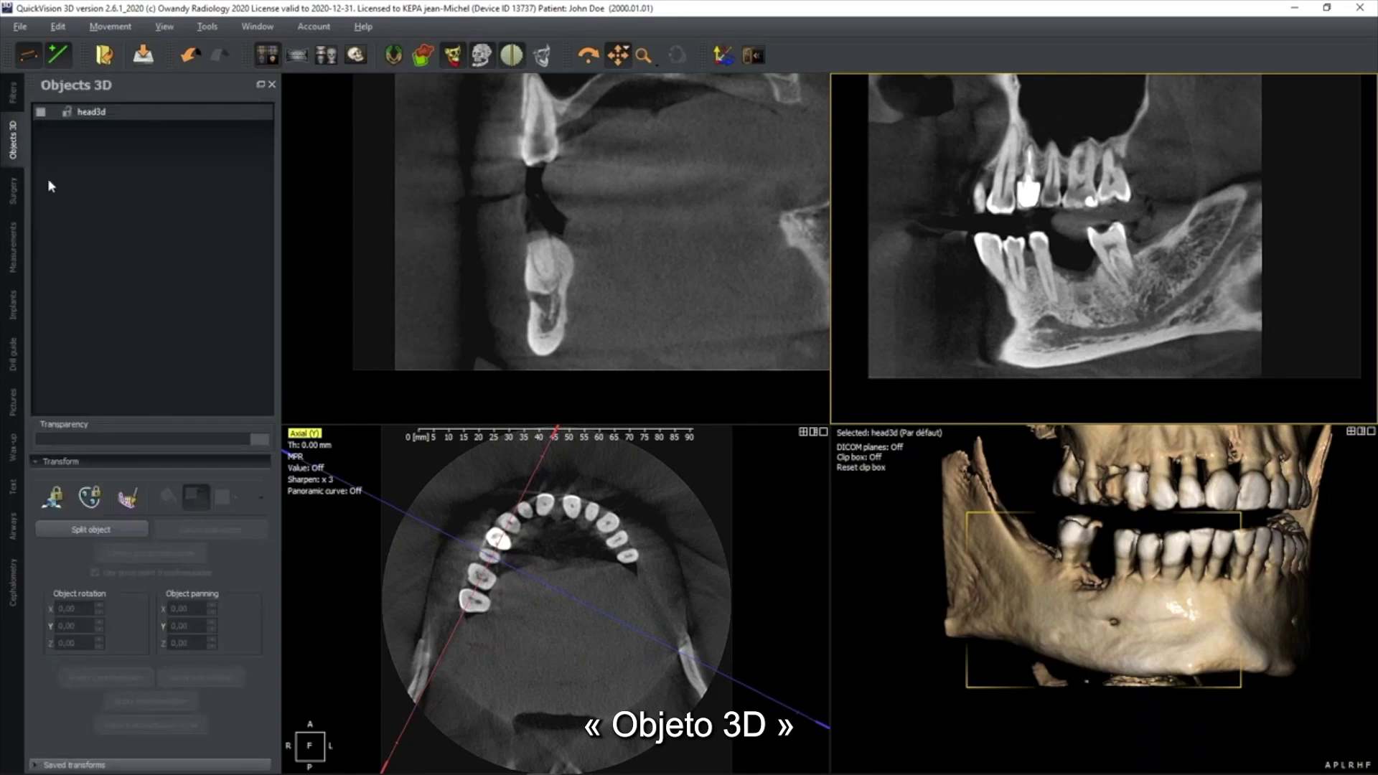
{"action": "left_click", "coordinate": [127, 498]}
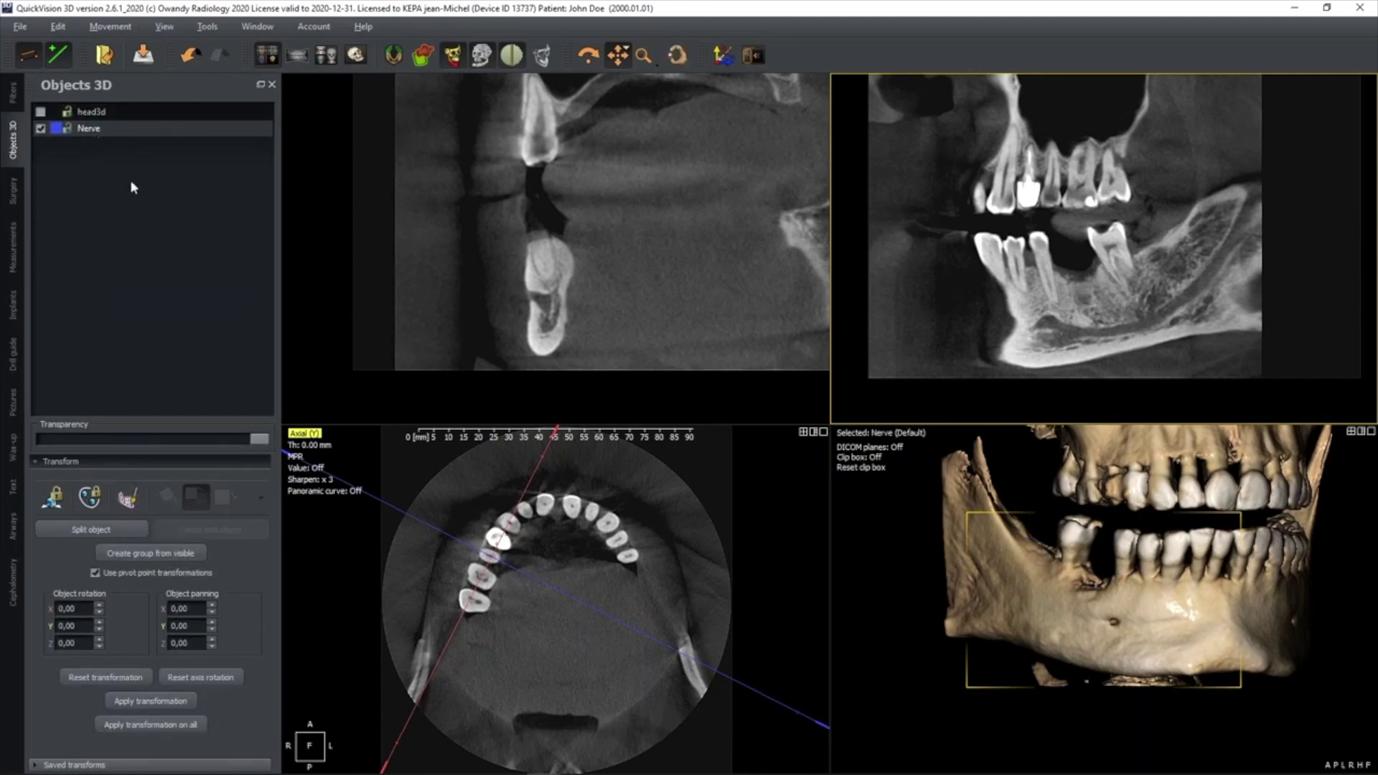
{"action": "left_click", "coordinate": [625, 136]}
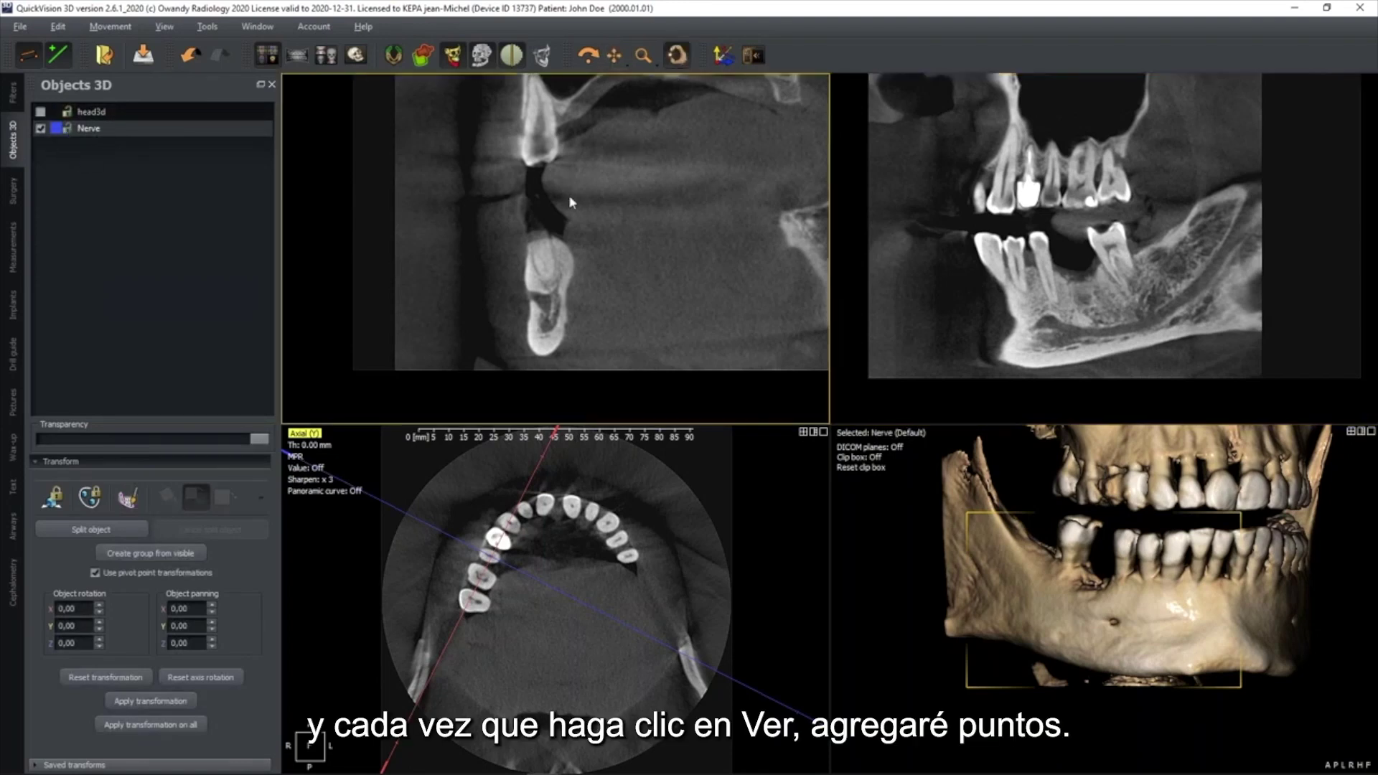
{"action": "left_click", "coordinate": [488, 271]}
{"action": "left_click", "coordinate": [545, 299]}
{"action": "left_click_drag", "start_coordinate": [491, 278], "coordinate": [545, 308]}
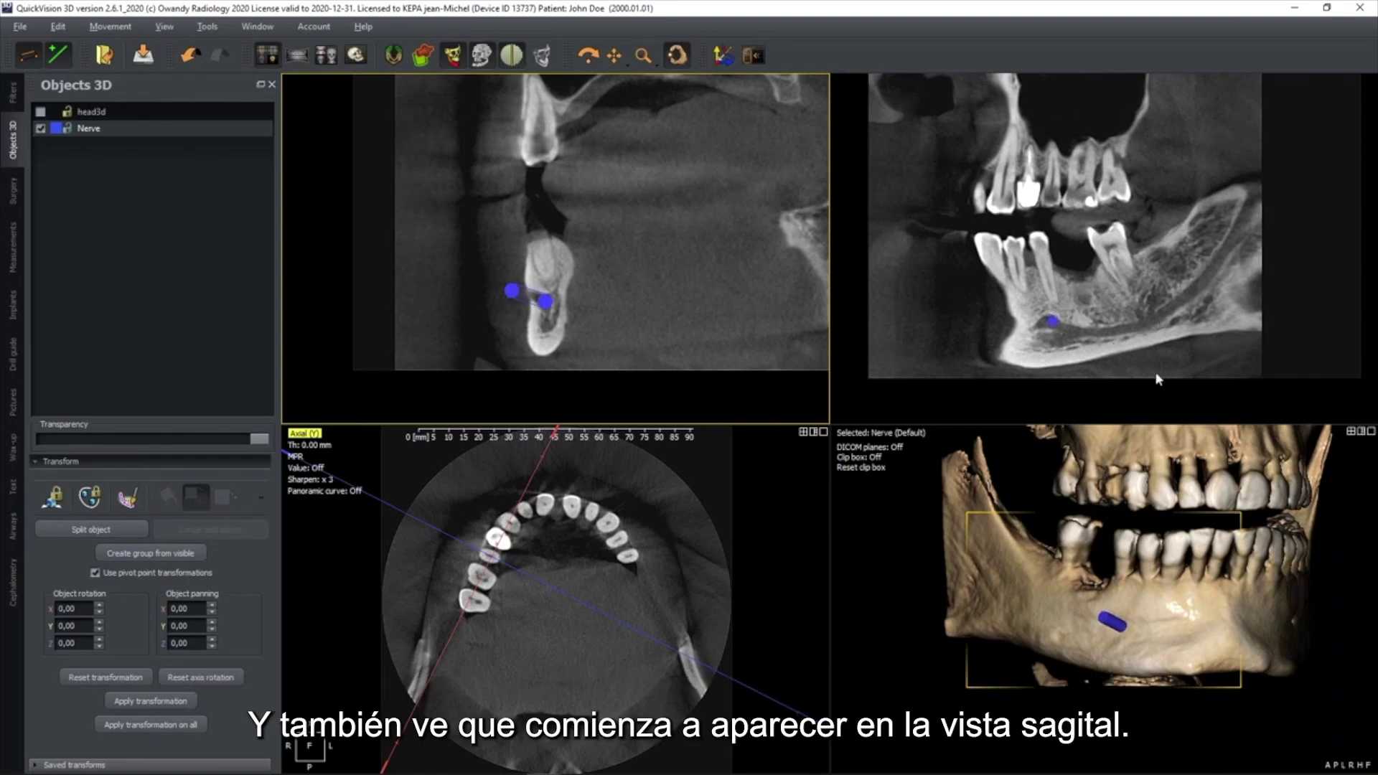
{"action": "middle_click_drag", "start_coordinate": [1147, 319], "coordinate": [1097, 268]}
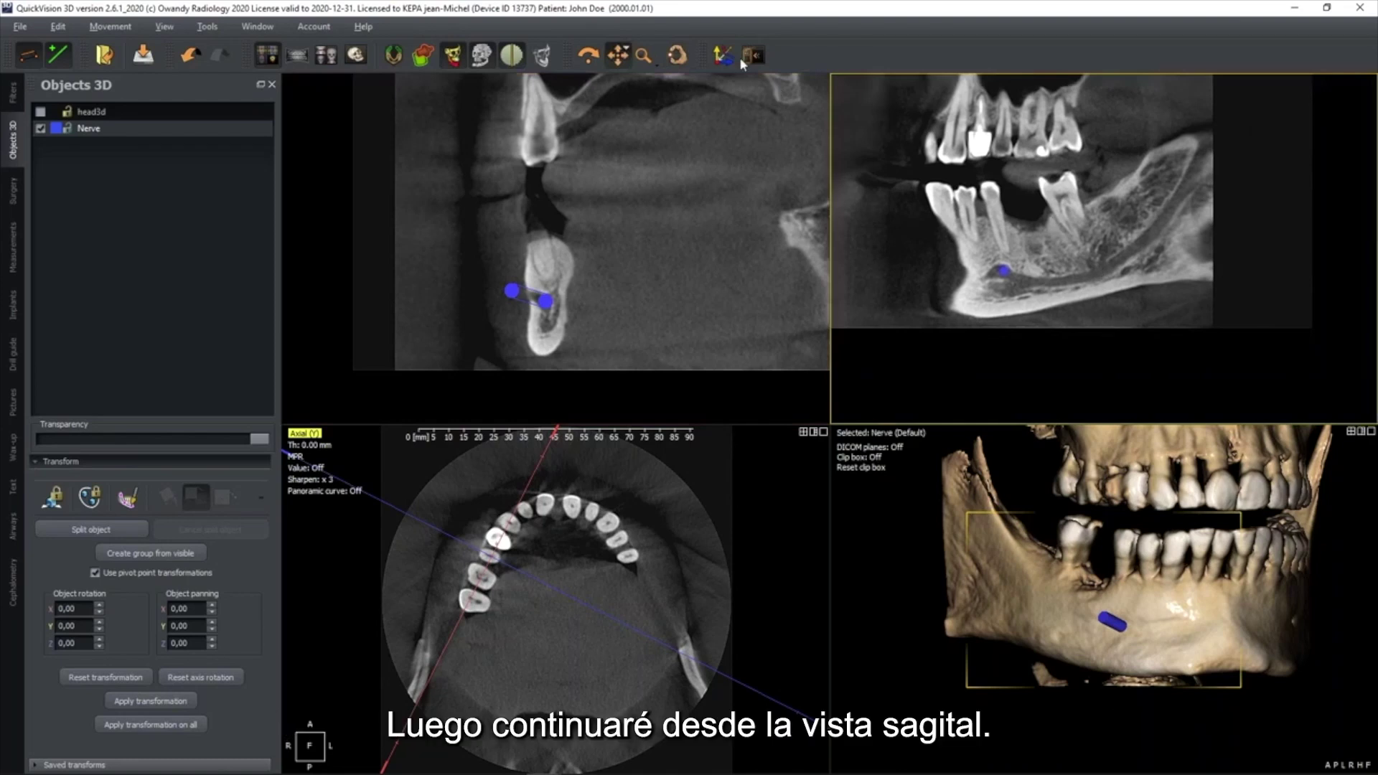
- Place ten nerve points along the mandibular canal in the sagittal view, up into the ramus
{"action": "left_click", "coordinate": [677, 56]}
{"action": "left_click", "coordinate": [1017, 273]}
{"action": "left_click", "coordinate": [1038, 279]}
{"action": "left_click", "coordinate": [1062, 279]}
{"action": "left_click", "coordinate": [1089, 274]}
{"action": "left_click", "coordinate": [1114, 264]}
{"action": "left_click", "coordinate": [1131, 252]}
{"action": "left_click", "coordinate": [1151, 232]}
{"action": "left_click", "coordinate": [1163, 218]}
{"action": "left_click", "coordinate": [1182, 189]}
{"action": "left_click", "coordinate": [1195, 161]}
- Adjust two misplaced nerve points onto the canal and finish the nerve points
{"action": "scroll", "coordinate": [1176, 262], "scroll_direction": "up", "scroll_amount": 2}
{"action": "left_click_drag", "start_coordinate": [1165, 280], "coordinate": [1161, 279]}
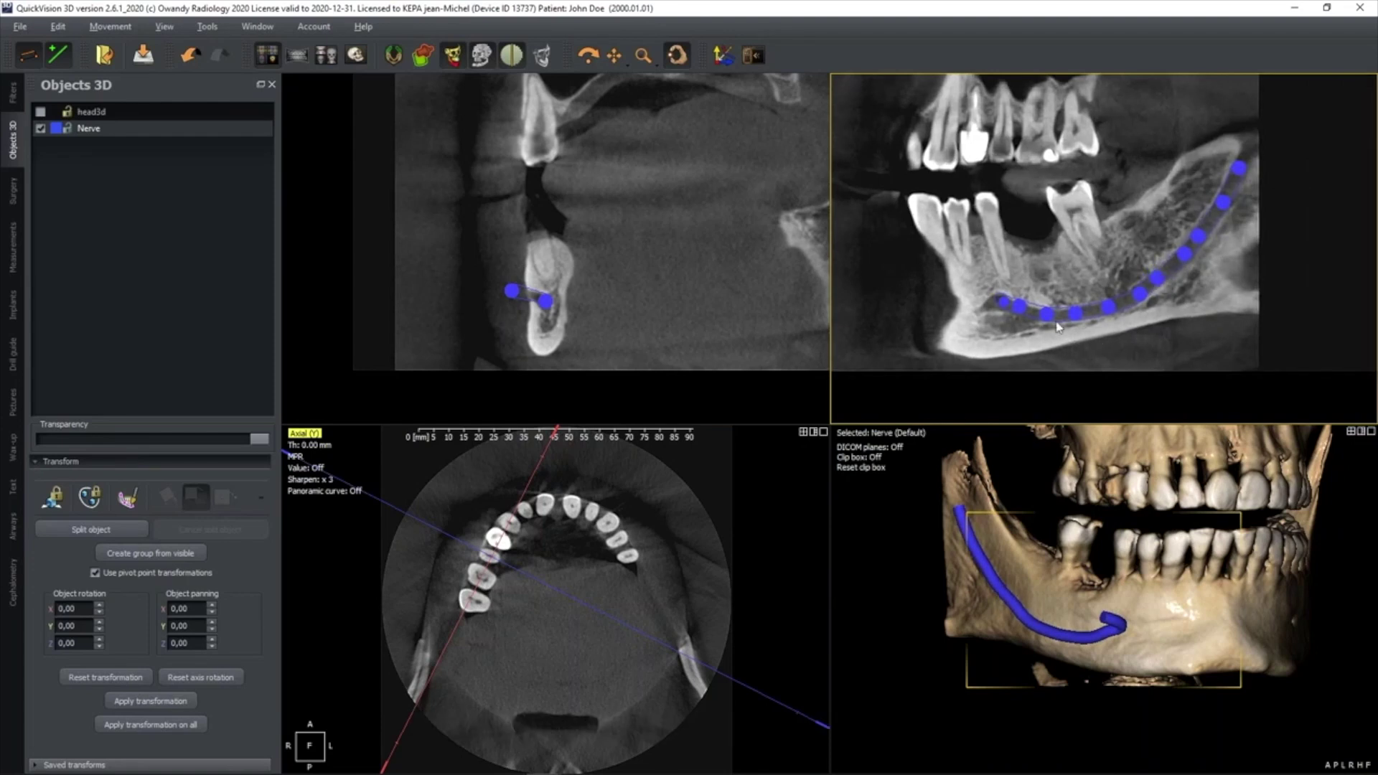
{"action": "left_click_drag", "start_coordinate": [1022, 309], "coordinate": [1020, 311]}
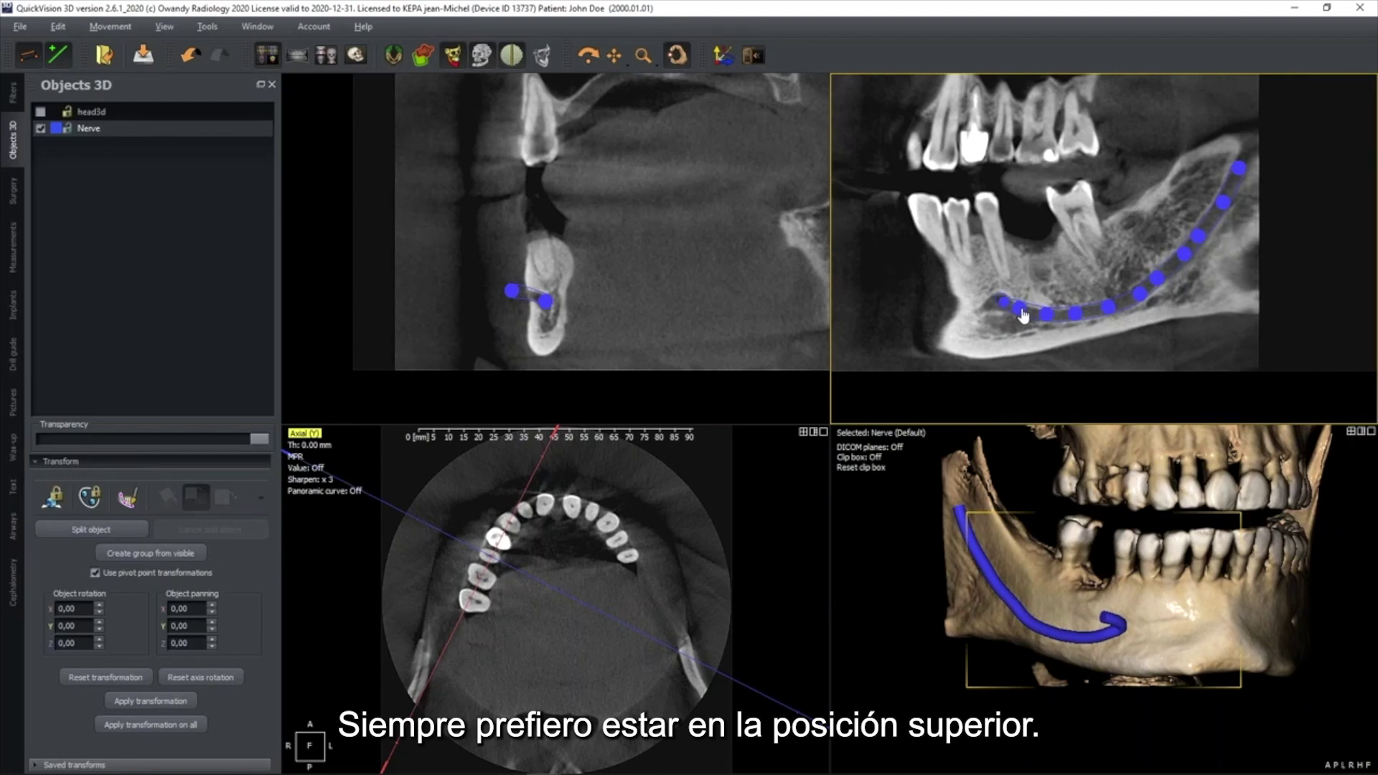
{"action": "right_click", "coordinate": [1107, 308]}
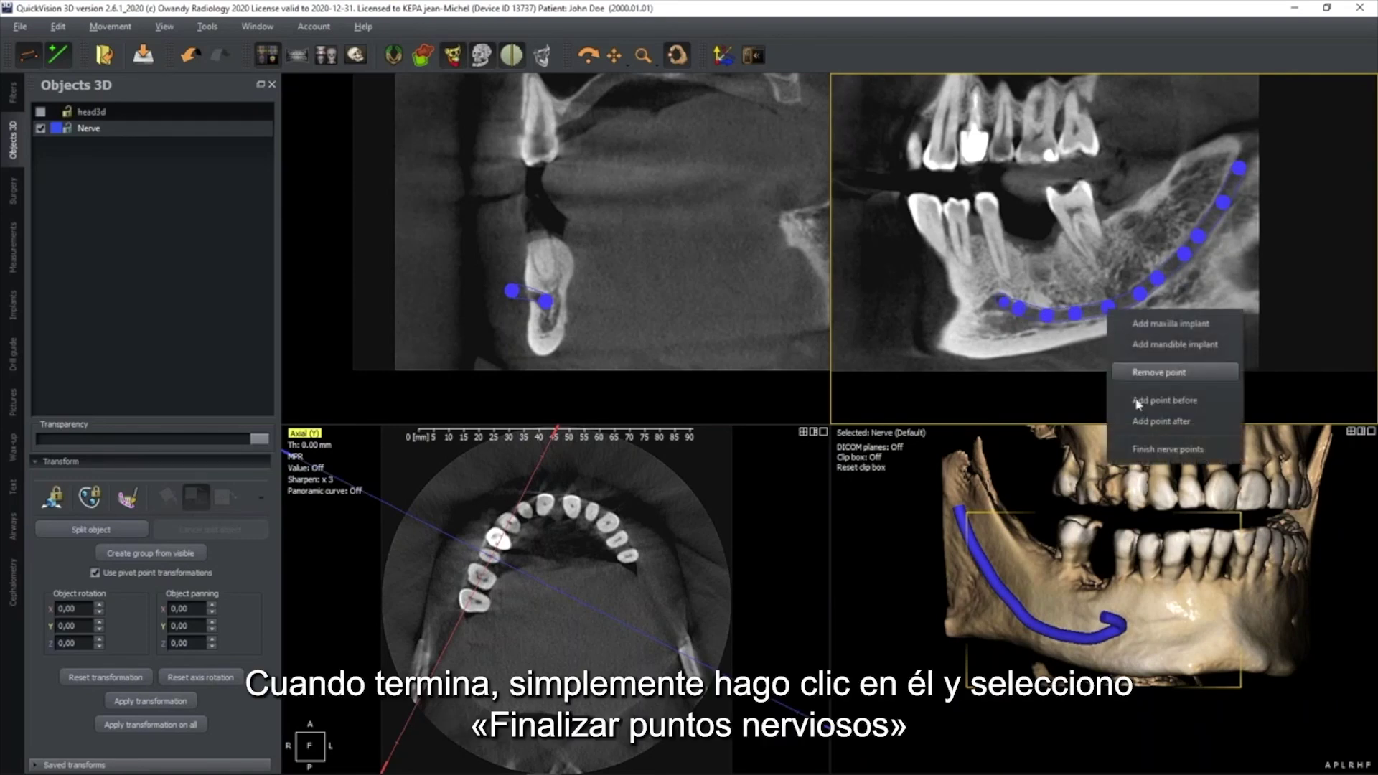
{"action": "left_click", "coordinate": [1148, 452]}
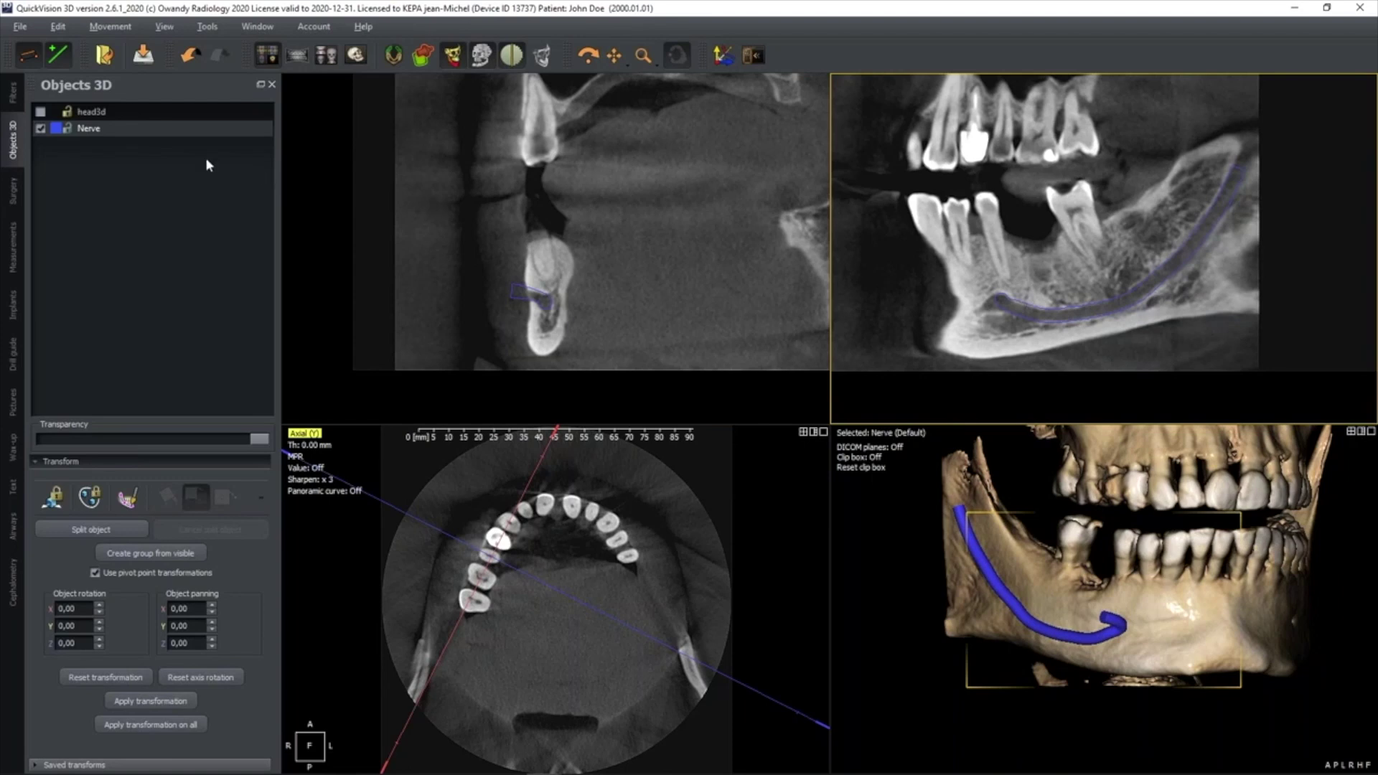
- Recolour the Nerve bright green (#55ff00) and show the view overlays again
{"action": "left_click", "coordinate": [57, 128]}
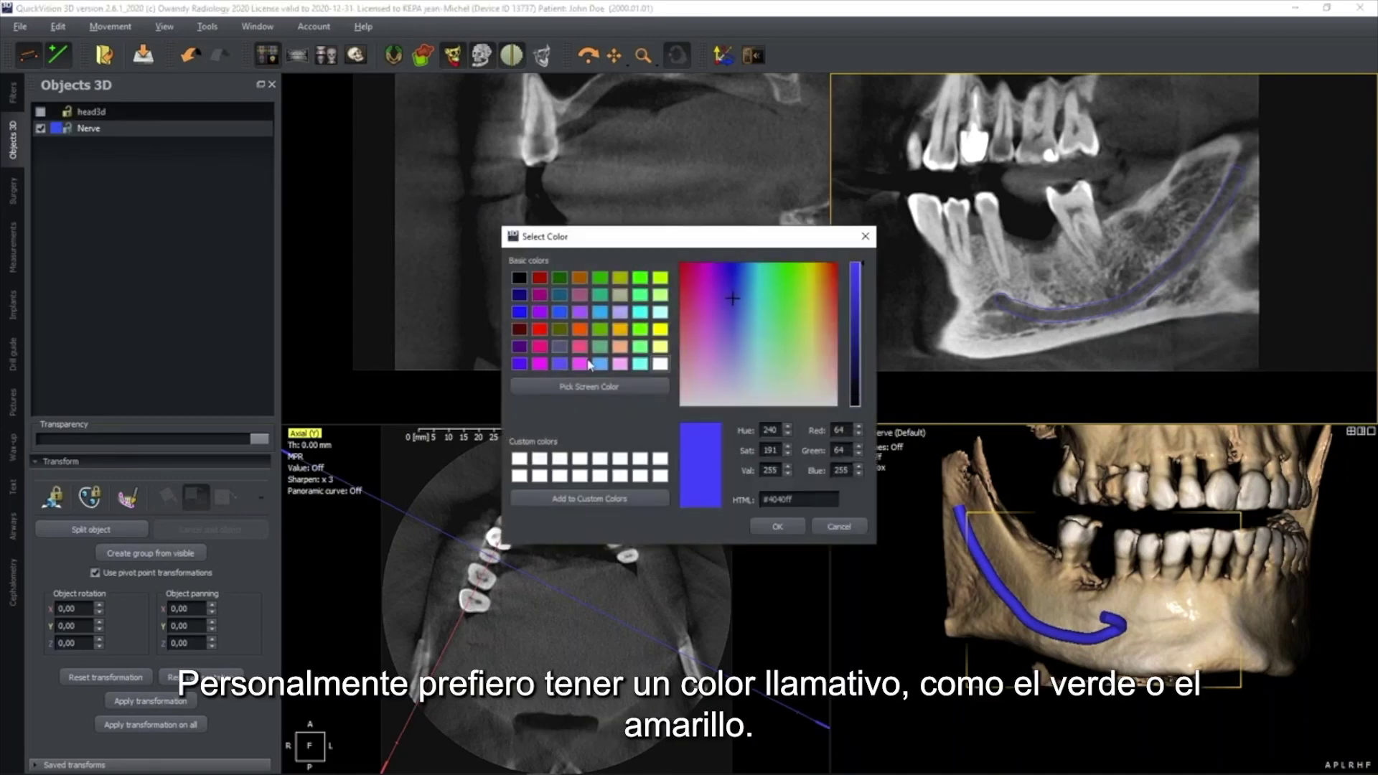
{"action": "left_click", "coordinate": [639, 334]}
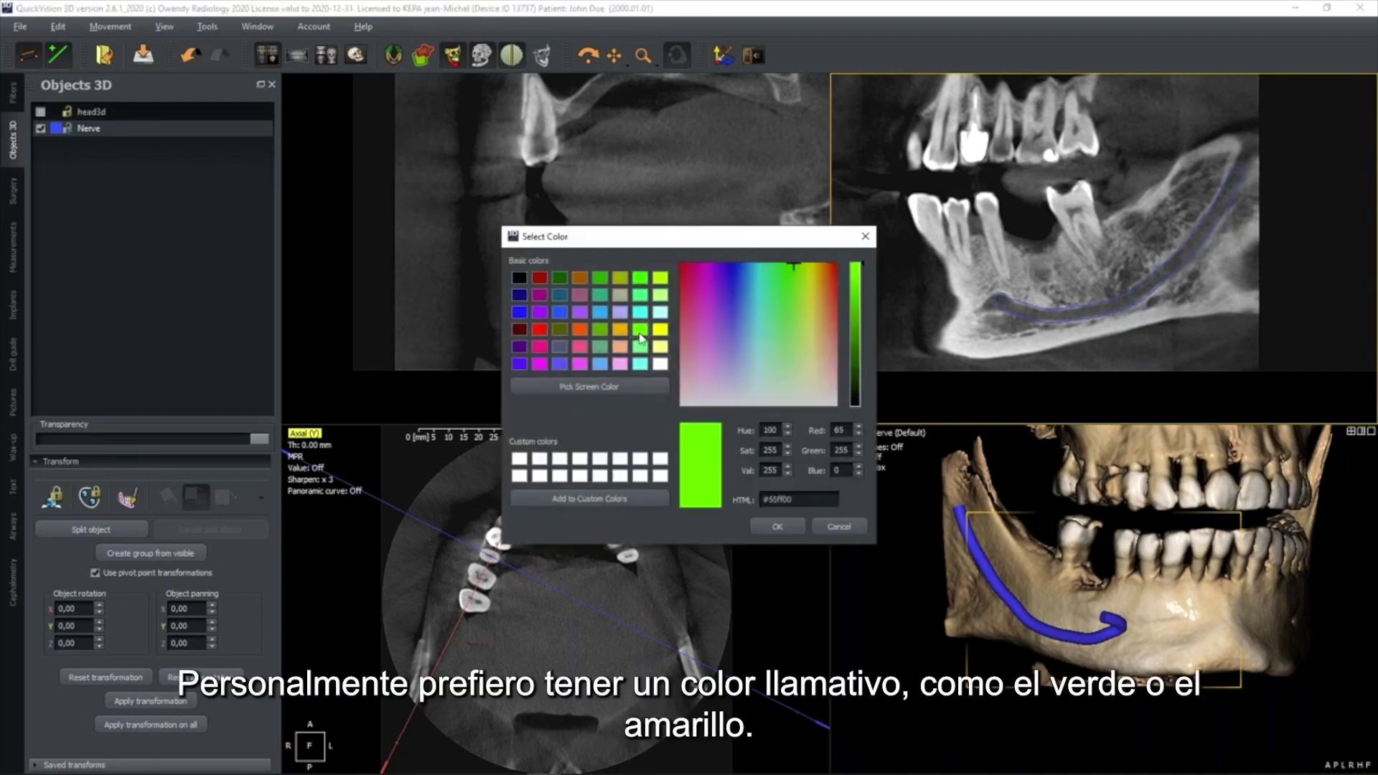
{"action": "left_click", "coordinate": [776, 528]}
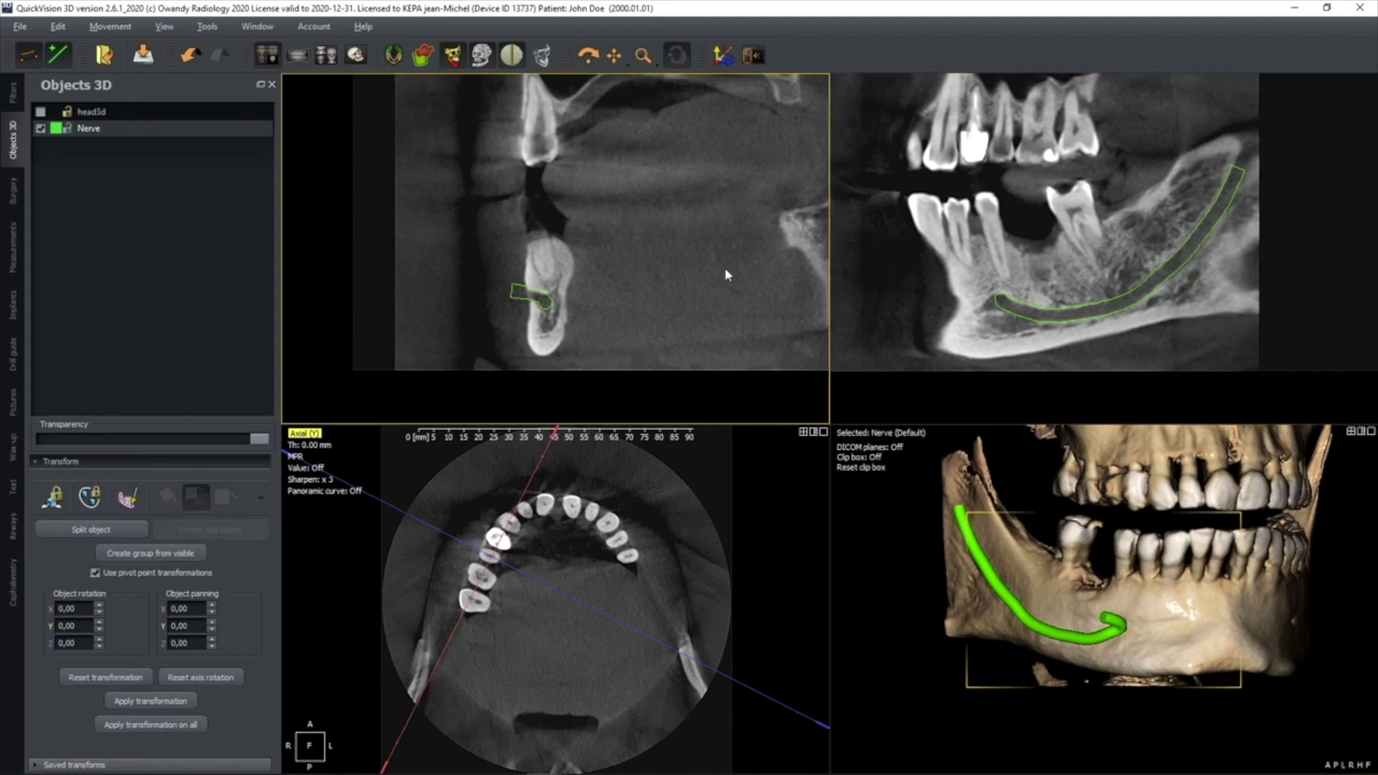
{"action": "key", "text": "space"}
{"action": "key", "text": "space"}
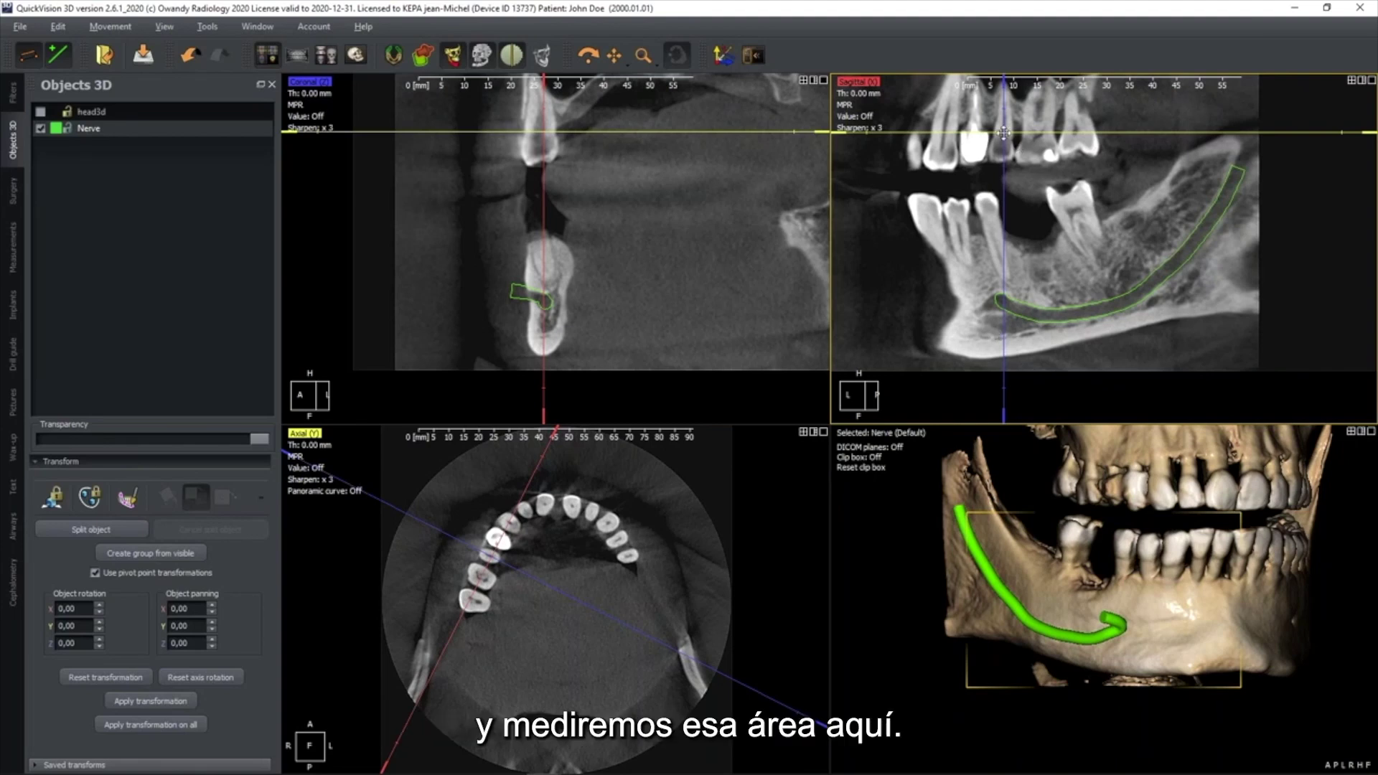
- Center and level the slices on the empty tooth site, then enlarge the coronal section with overlays hidden
{"action": "left_click_drag", "start_coordinate": [1004, 144], "coordinate": [1027, 209]}
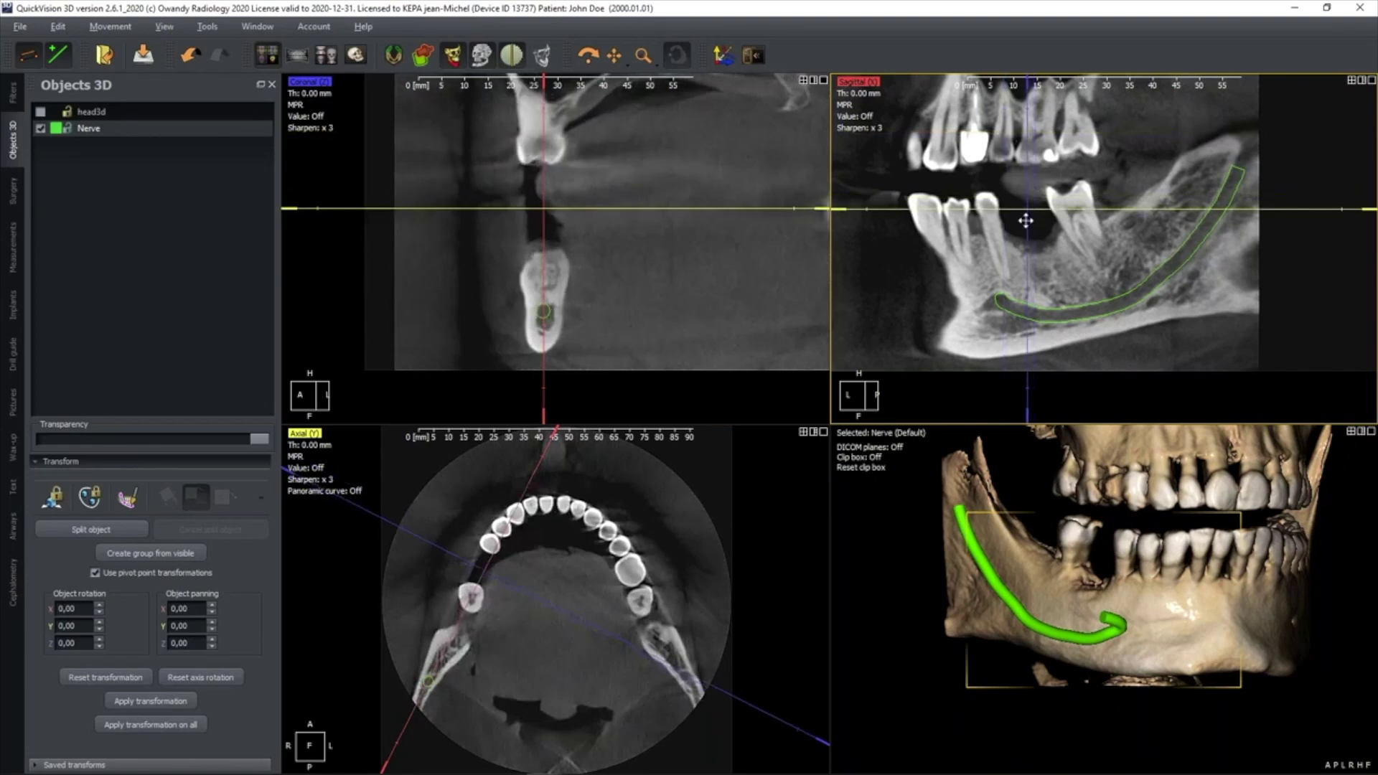
{"action": "left_click_drag", "start_coordinate": [1028, 394], "coordinate": [1075, 394]}
{"action": "left_click_drag", "start_coordinate": [1361, 125], "coordinate": [1360, 151]}
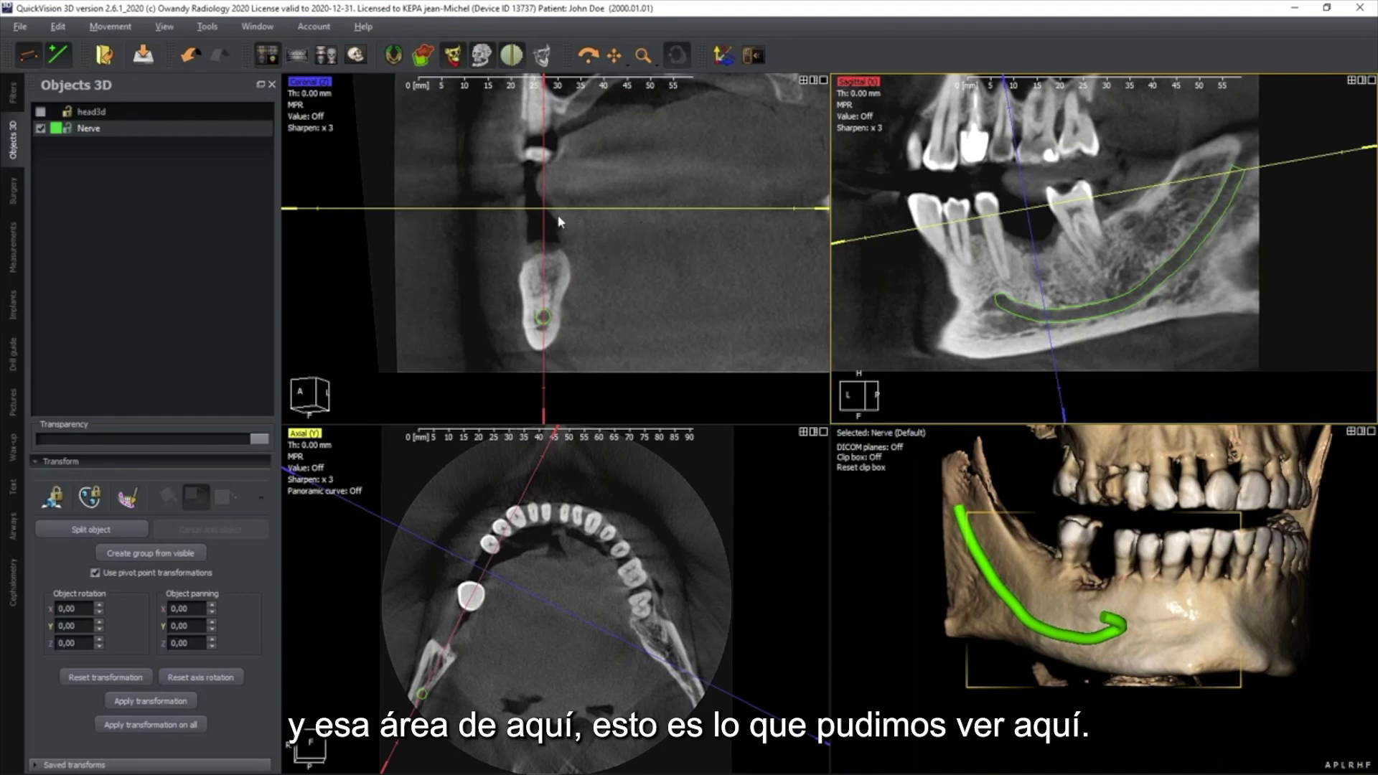
{"action": "scroll", "coordinate": [575, 314], "scroll_direction": "up", "scroll_amount": 3}
{"action": "middle_click_drag", "start_coordinate": [578, 310], "coordinate": [594, 277]}
{"action": "key", "text": "space"}
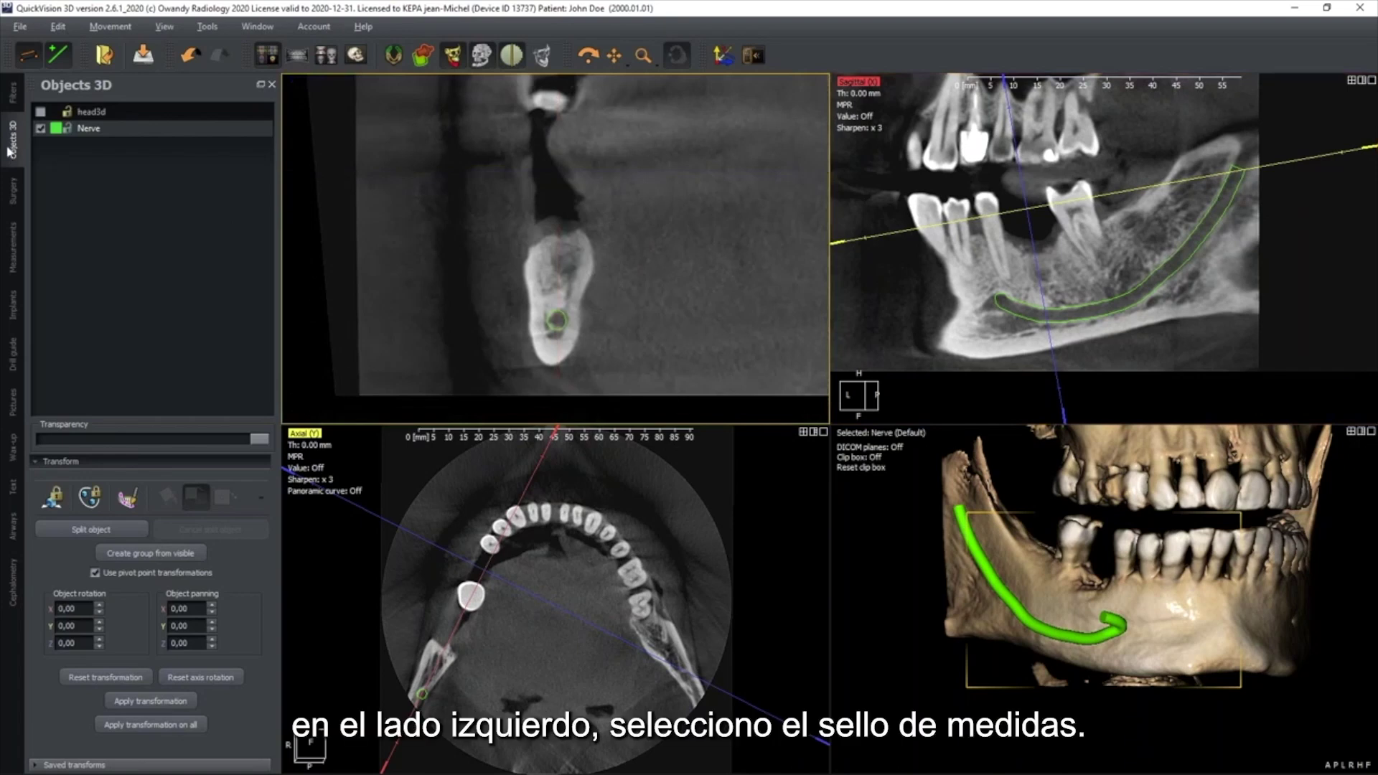
- Draw an 11.16 mm point-to-point bone height measurement at the gap on the coronal slice
{"action": "left_click", "coordinate": [13, 247]}
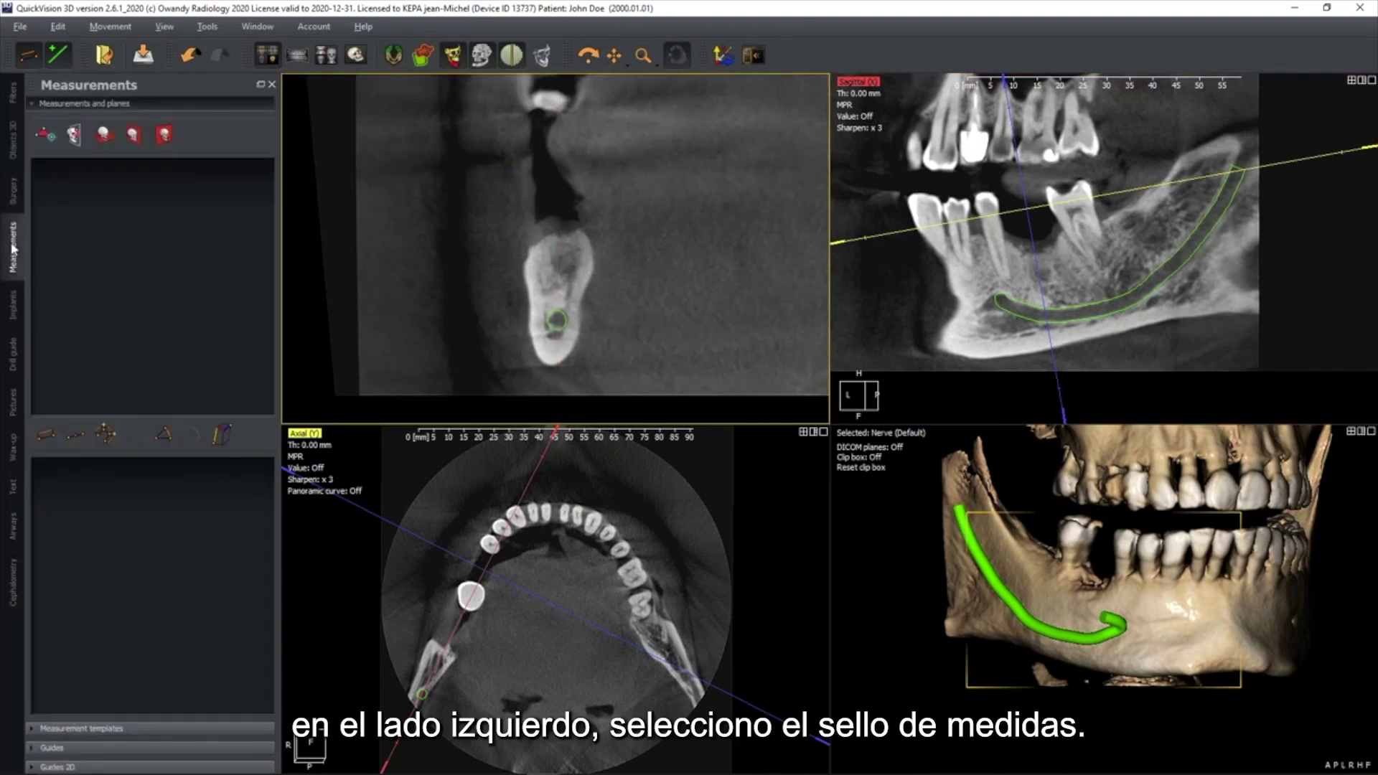
{"action": "left_click", "coordinate": [45, 434]}
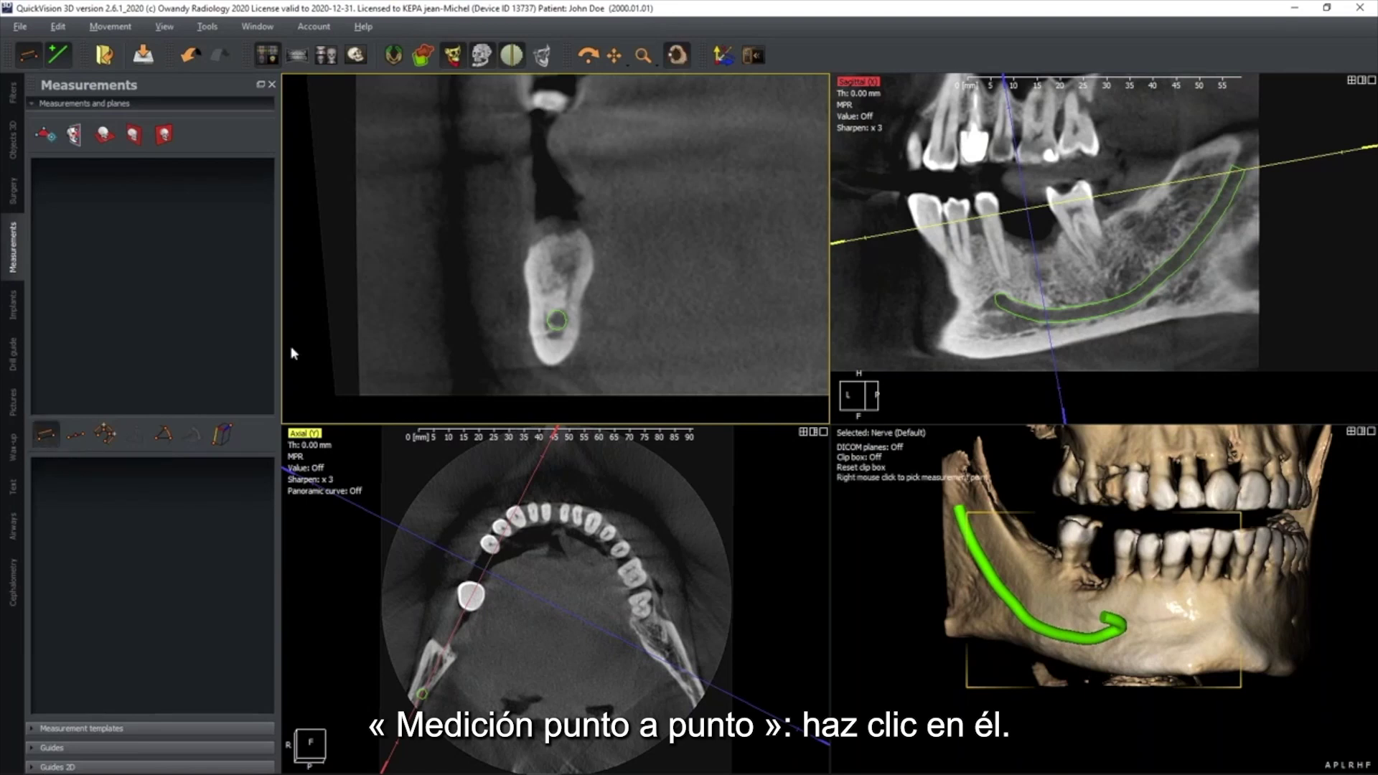
{"action": "left_click", "coordinate": [562, 239]}
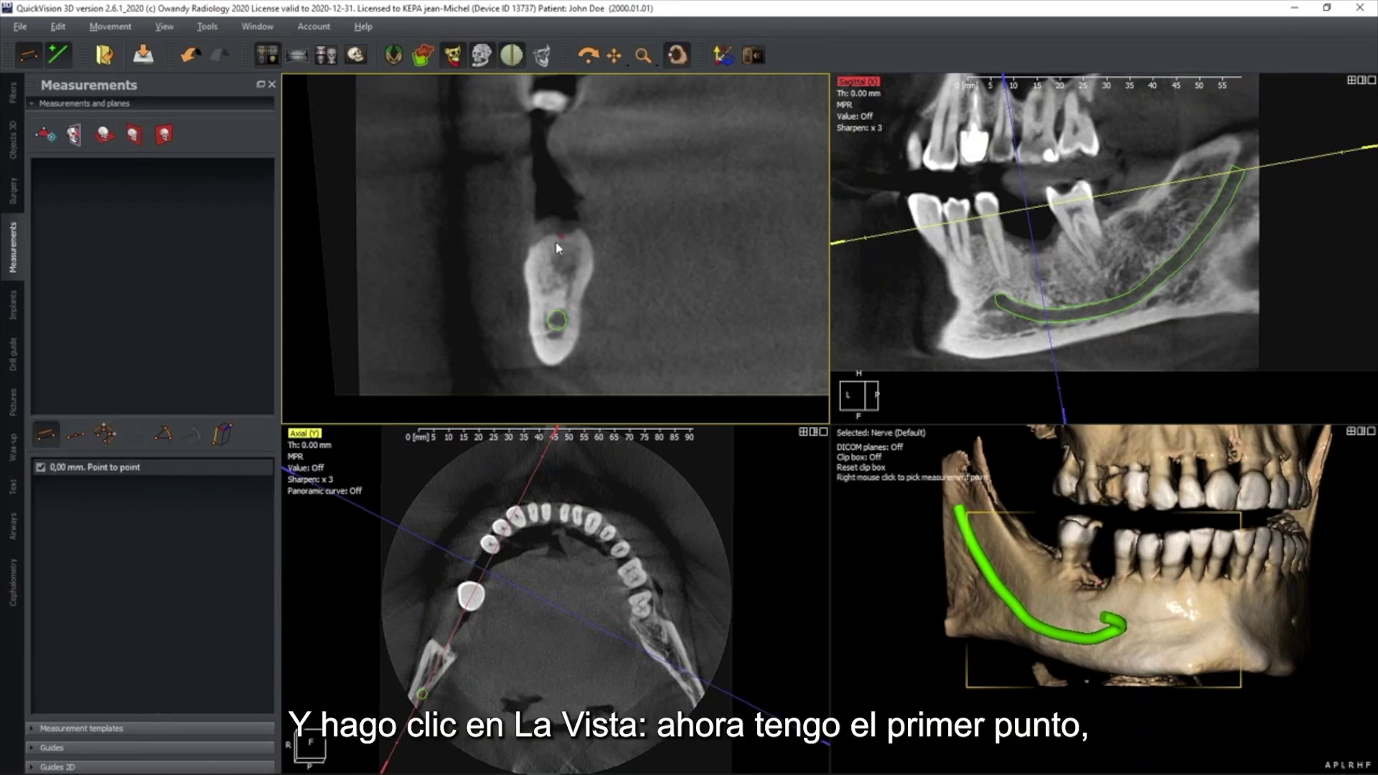
{"action": "left_click", "coordinate": [565, 293]}
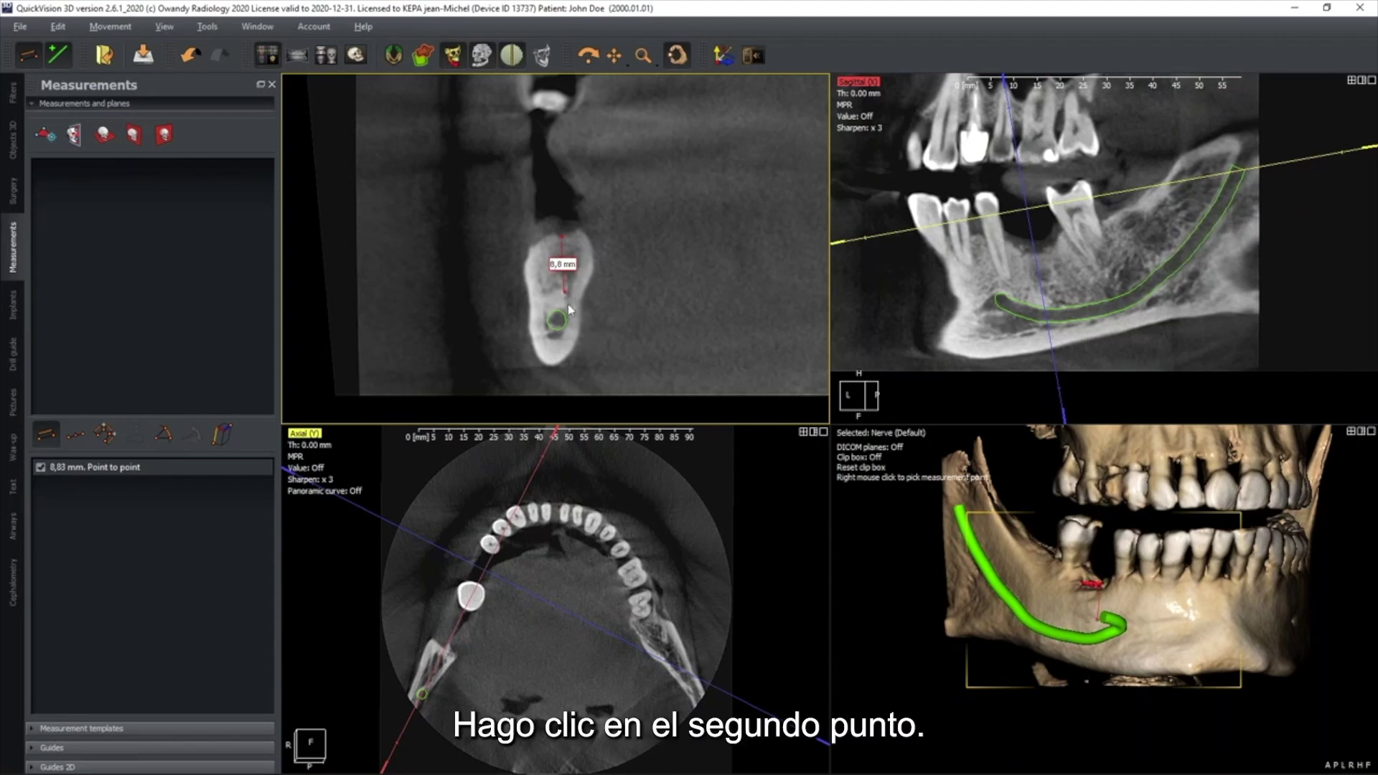
{"action": "mouse_move", "coordinate": [566, 295]}
{"action": "left_mouse_down"}
{"action": "mouse_move", "coordinate": [492, 295]}
{"action": "mouse_move", "coordinate": [556, 314]}
{"action": "left_mouse_up"}
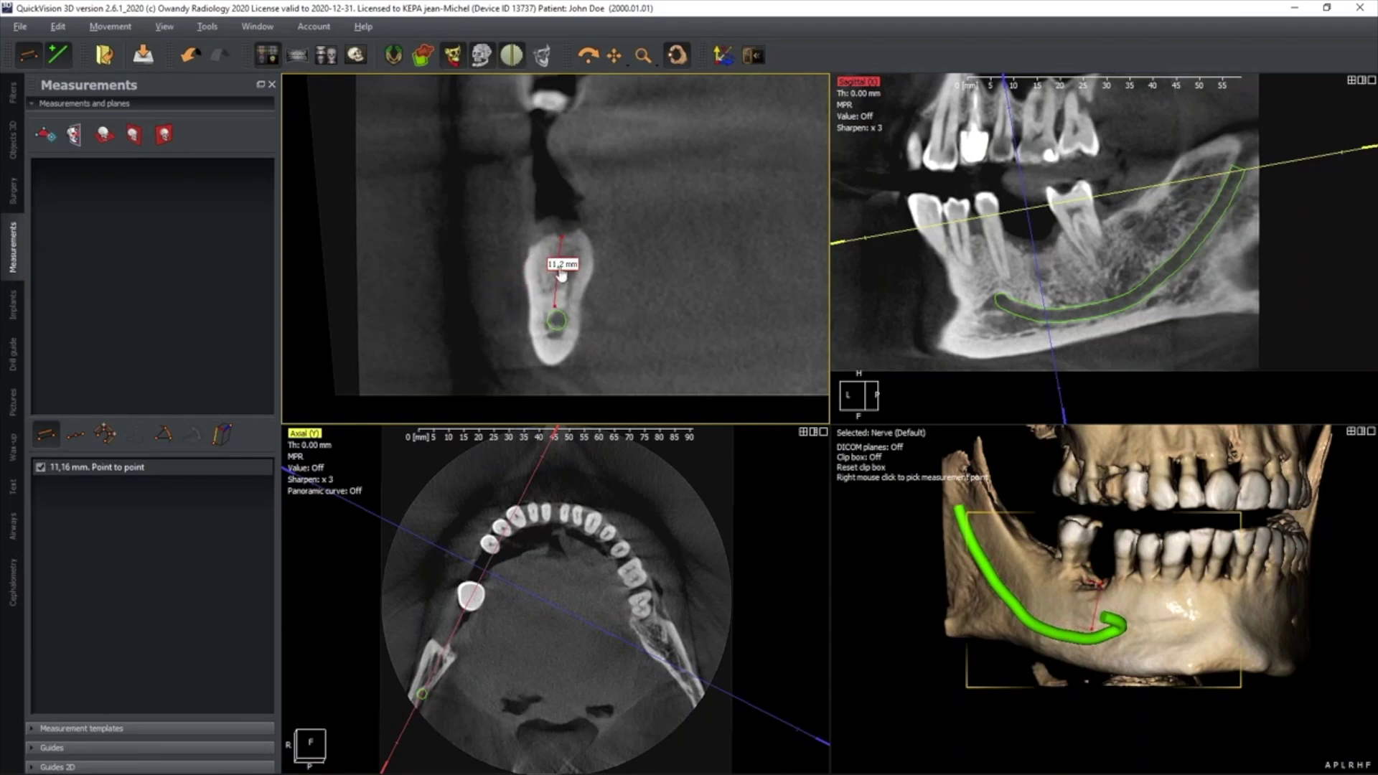
- Move the height label clear of the bone and add the 8.95 mm width measurement
{"action": "left_click_drag", "start_coordinate": [559, 267], "coordinate": [488, 238]}
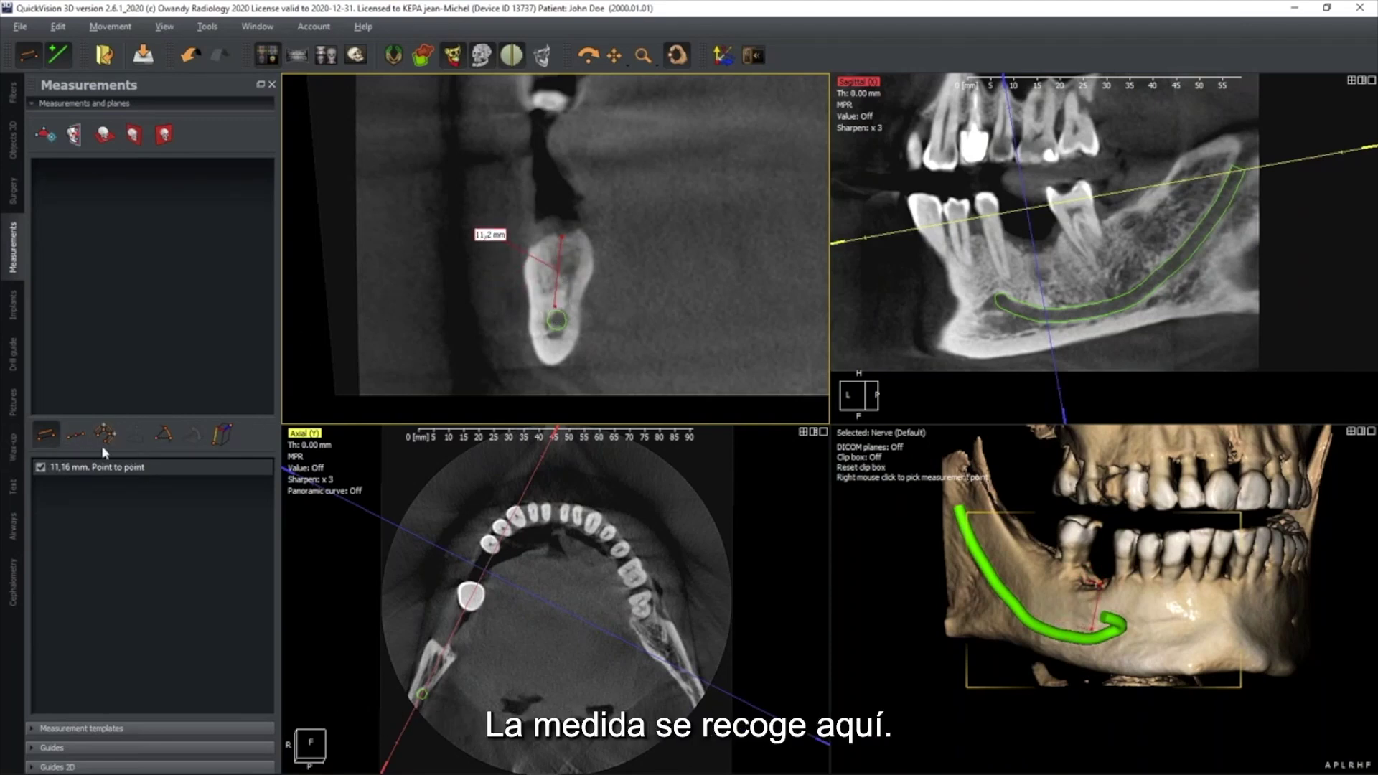
{"action": "left_click_drag", "start_coordinate": [492, 244], "coordinate": [480, 190]}
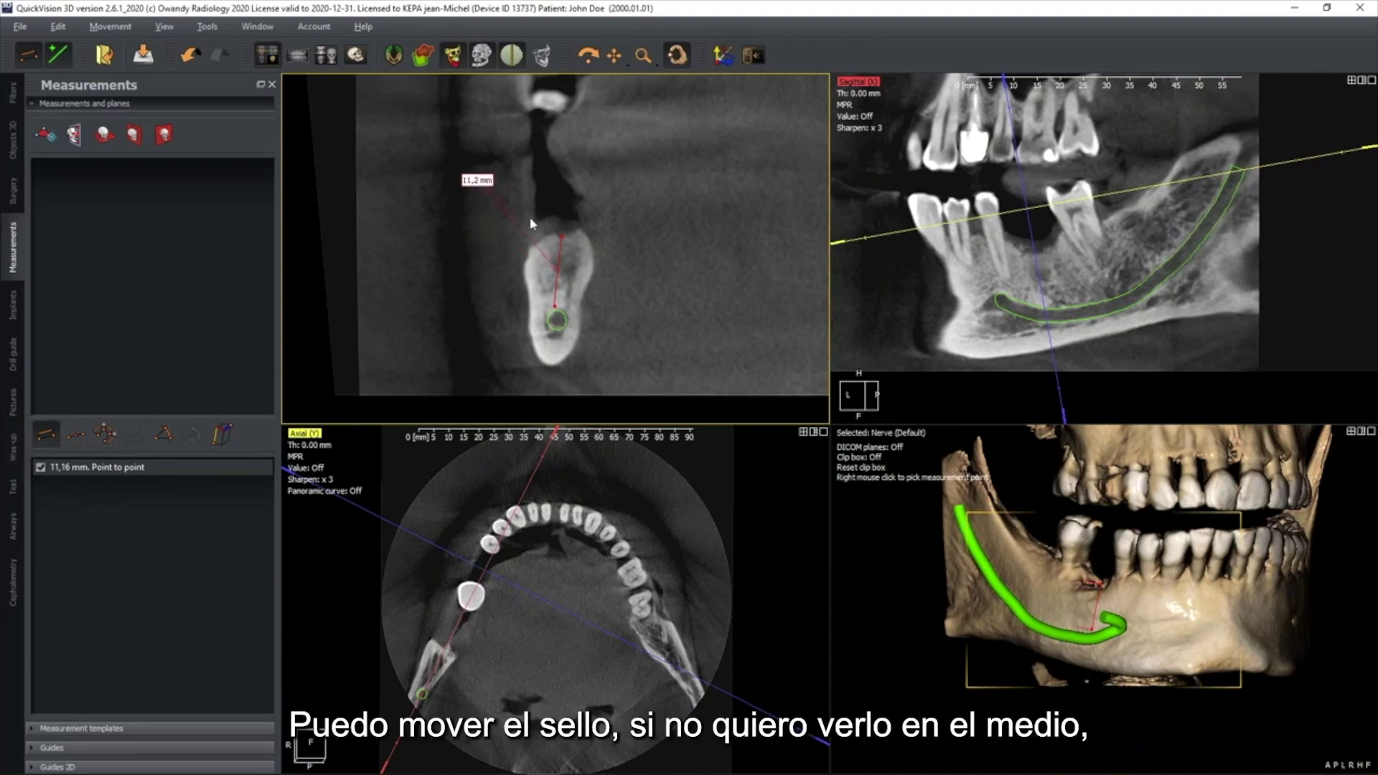
{"action": "left_click", "coordinate": [529, 265]}
{"action": "left_click", "coordinate": [586, 270]}
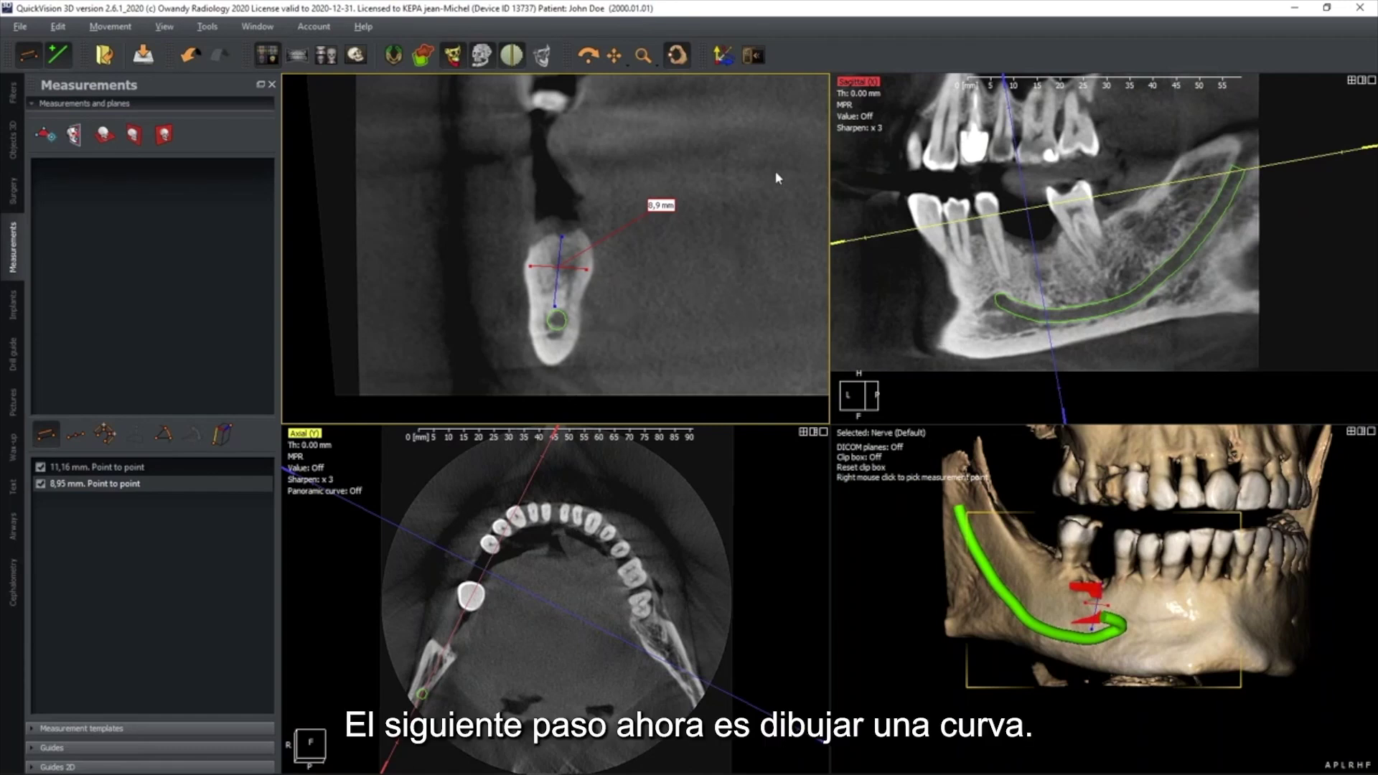
- Reset all views to default orientation and undo the stray 0.00 mm measurement
{"action": "left_click", "coordinate": [723, 57]}
{"action": "left_click", "coordinate": [695, 167]}
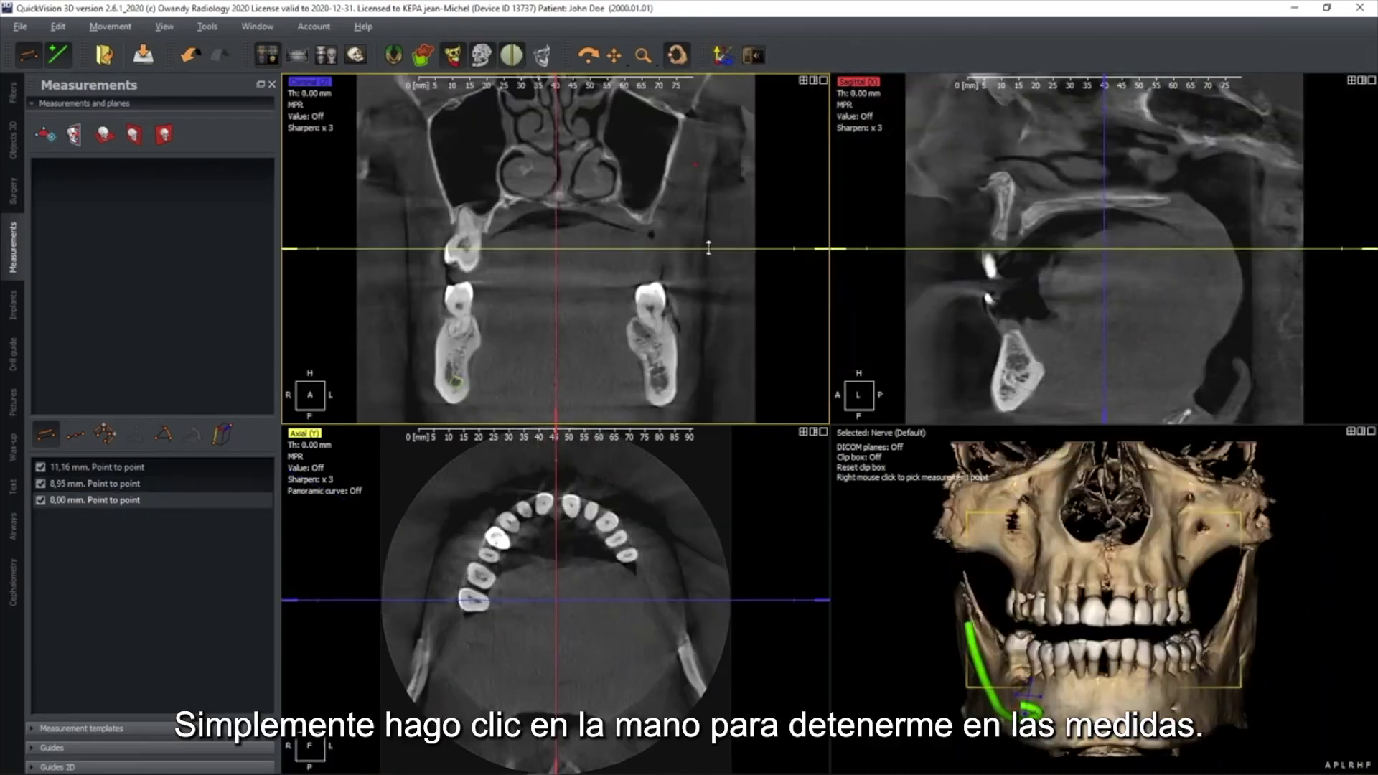
{"action": "key", "text": "ctrl+z"}
{"action": "left_click", "coordinate": [678, 57]}
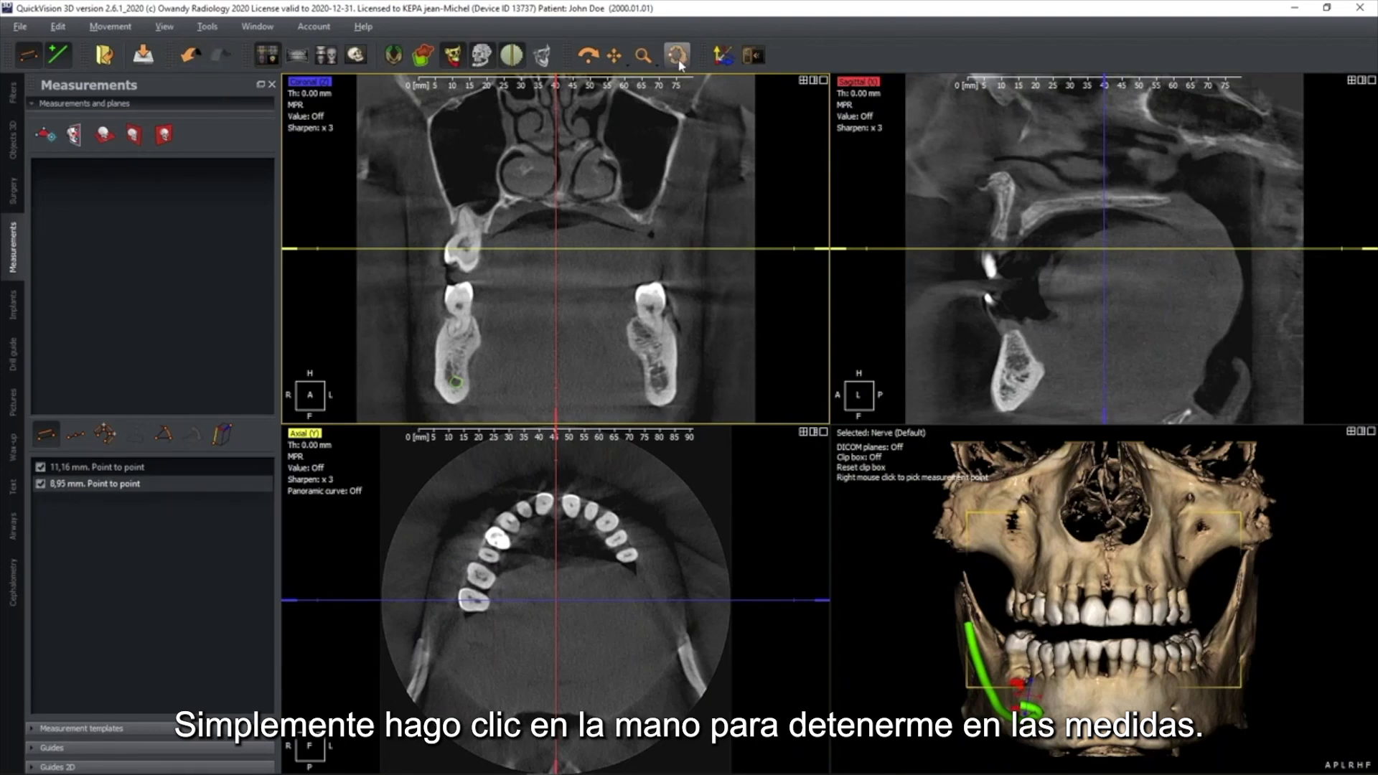
- Lower the axial slice to the lower jaw and enlarge the axial view
{"action": "left_click_drag", "start_coordinate": [637, 248], "coordinate": [629, 309]}
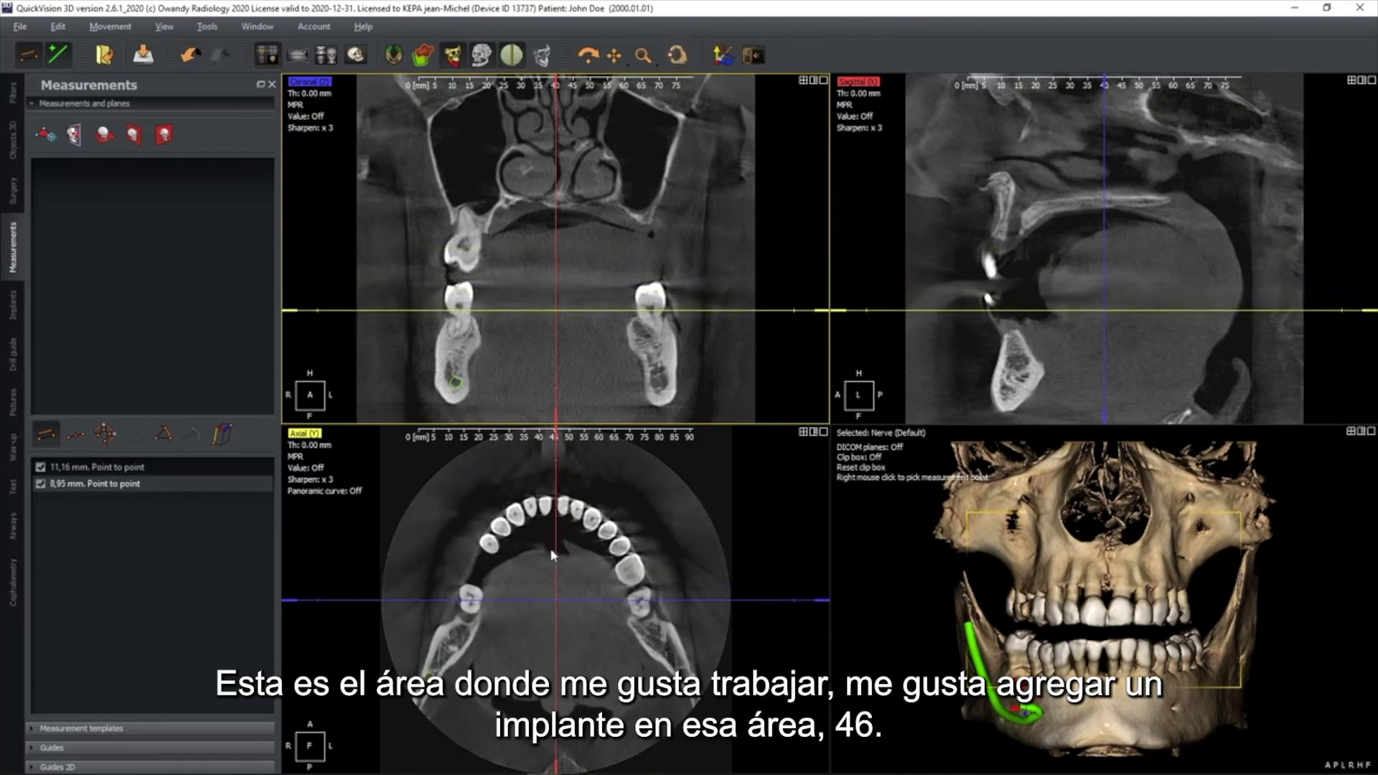
{"action": "scroll", "coordinate": [498, 599], "scroll_direction": "up", "scroll_amount": 2}
{"action": "scroll", "coordinate": [496, 592], "scroll_direction": "up", "scroll_amount": 1}
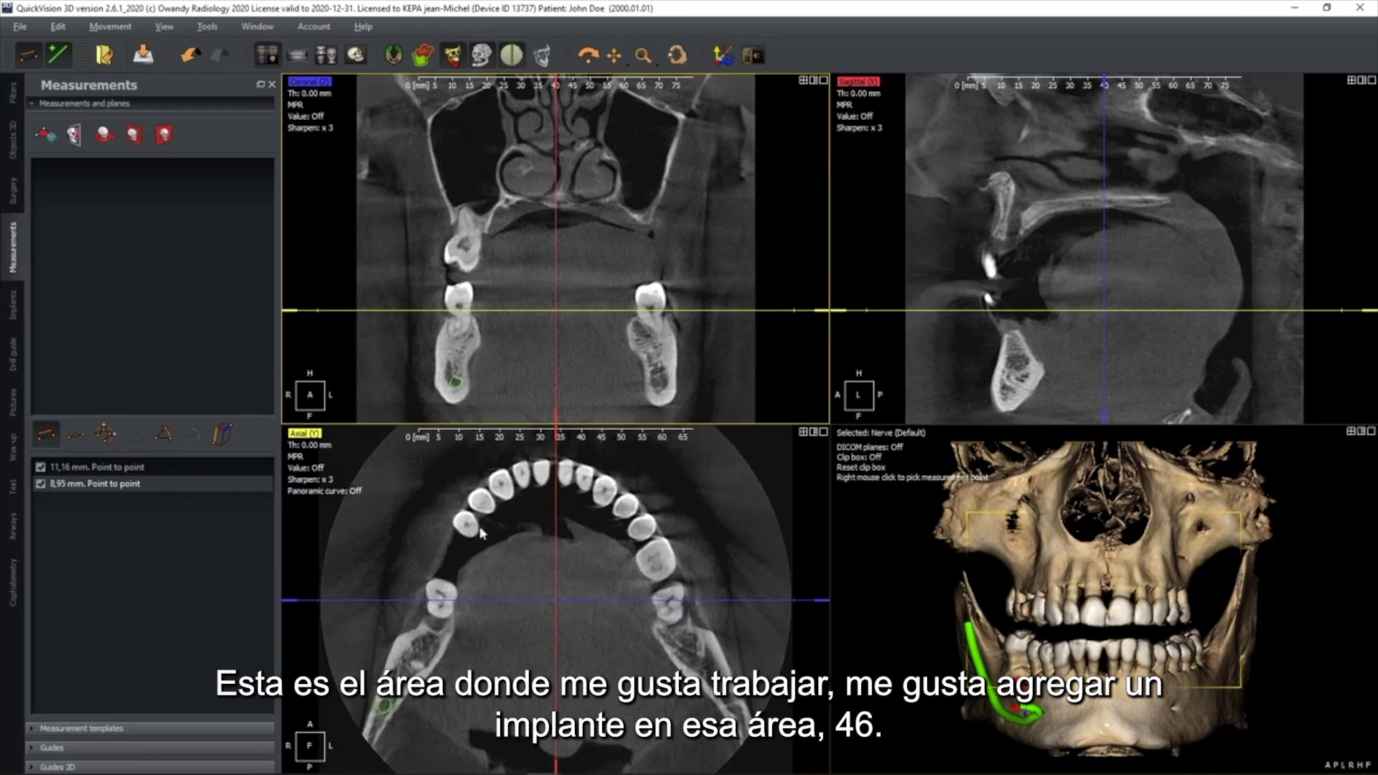
{"action": "left_click_drag", "start_coordinate": [693, 320], "coordinate": [690, 332]}
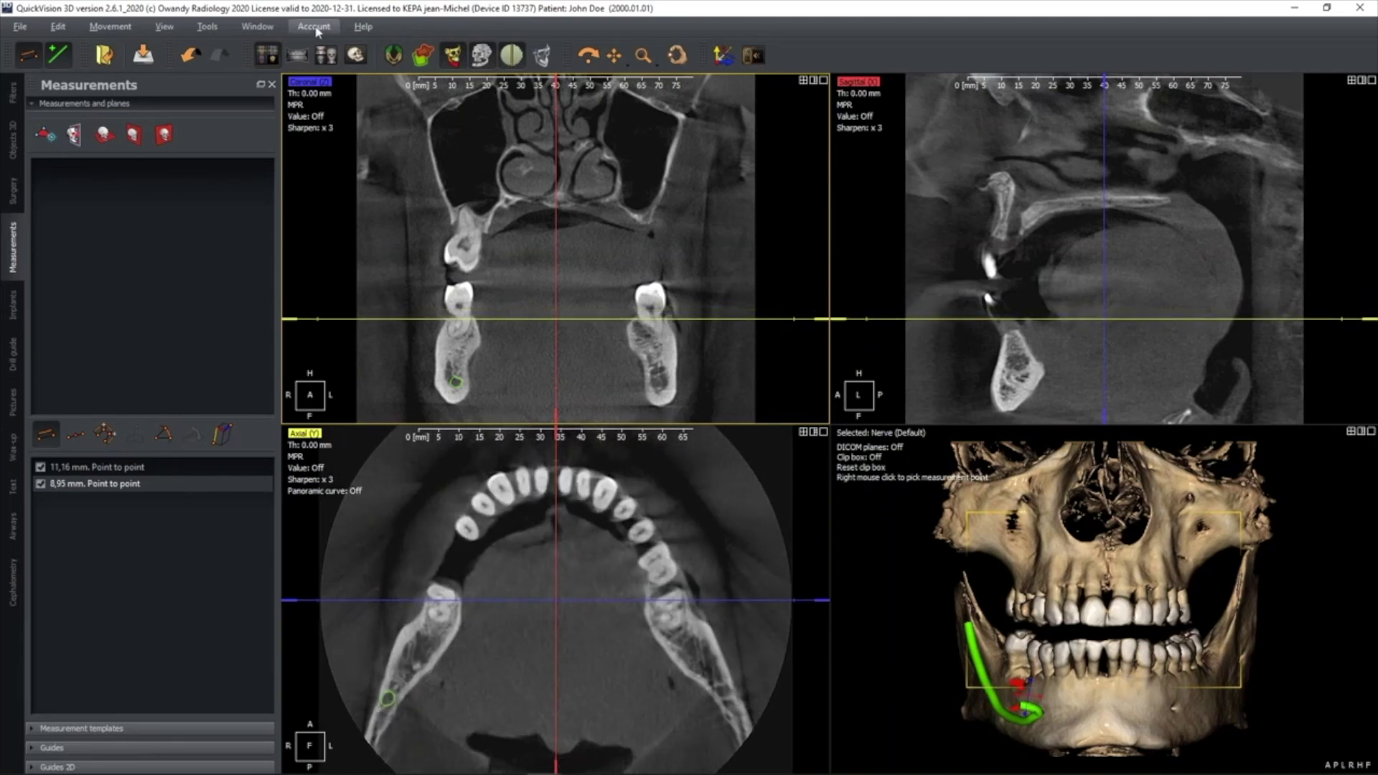
- Switch to the panoramic layout and turn on a Mandible panoramic curve
{"action": "left_click", "coordinate": [297, 54]}
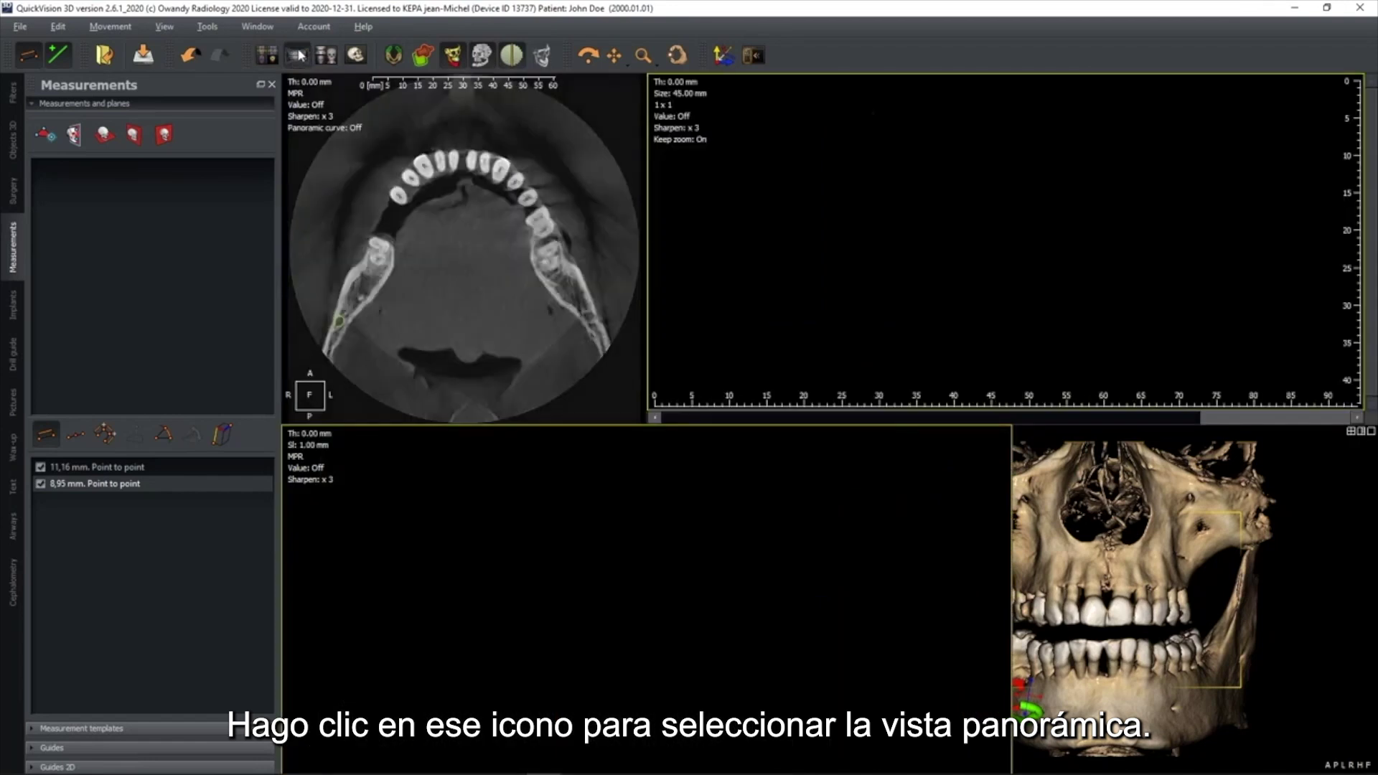
{"action": "left_click", "coordinate": [356, 129]}
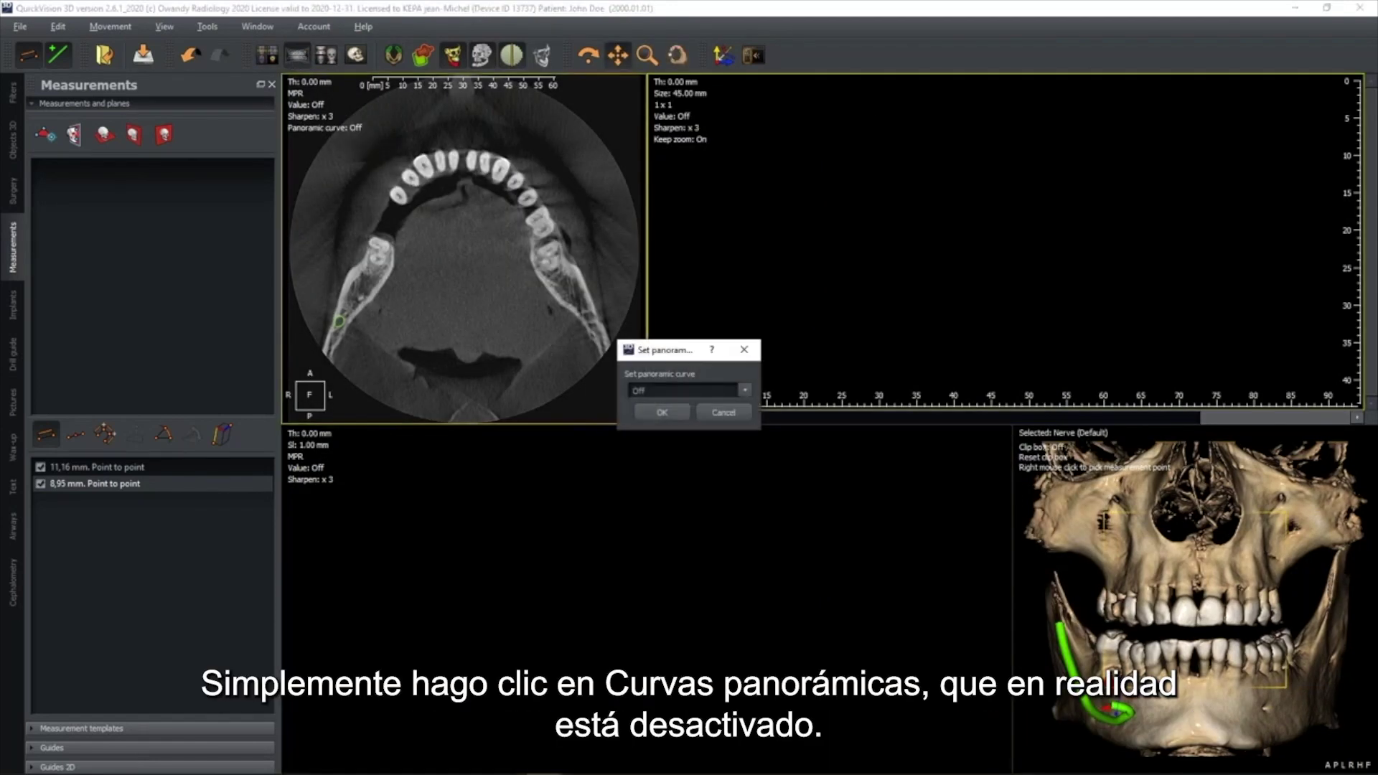
{"action": "left_click", "coordinate": [680, 388]}
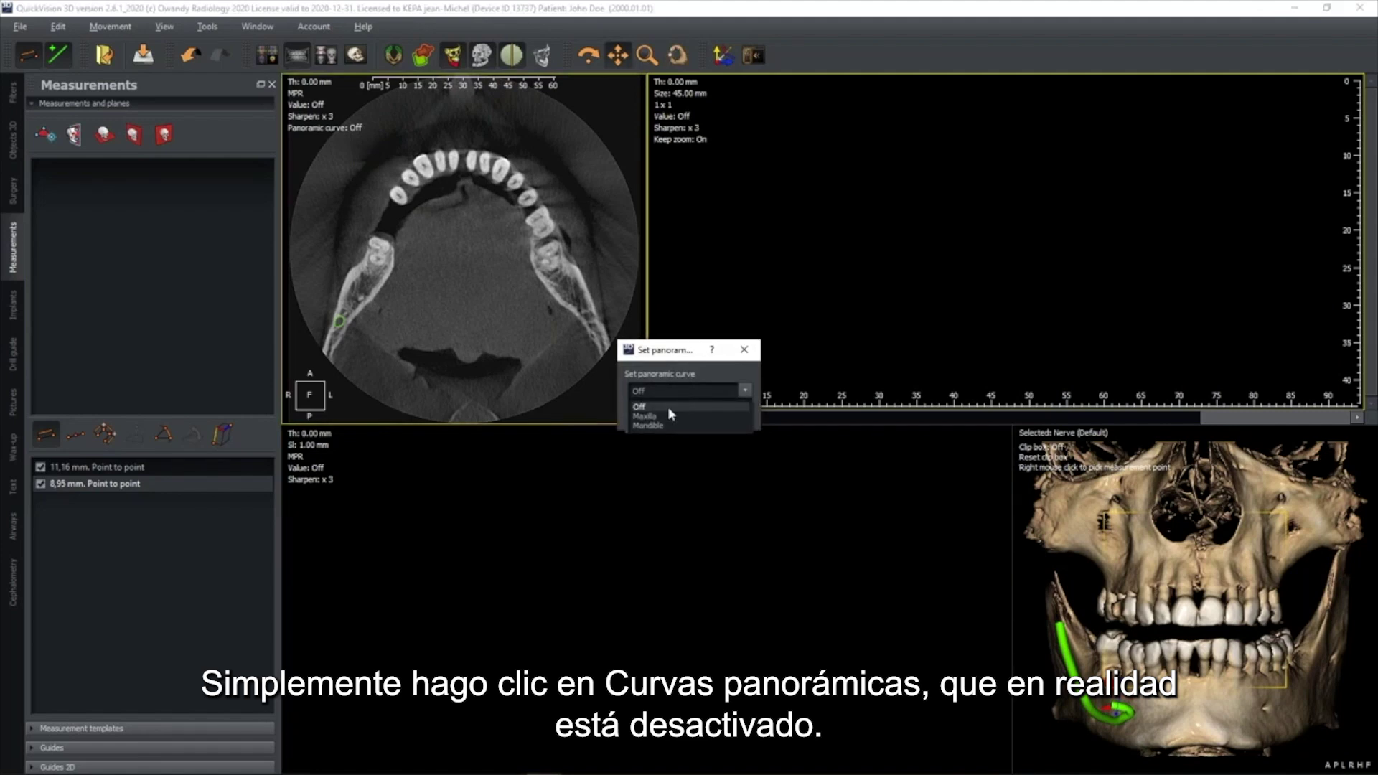
{"action": "left_click", "coordinate": [647, 425]}
{"action": "left_click", "coordinate": [670, 420]}
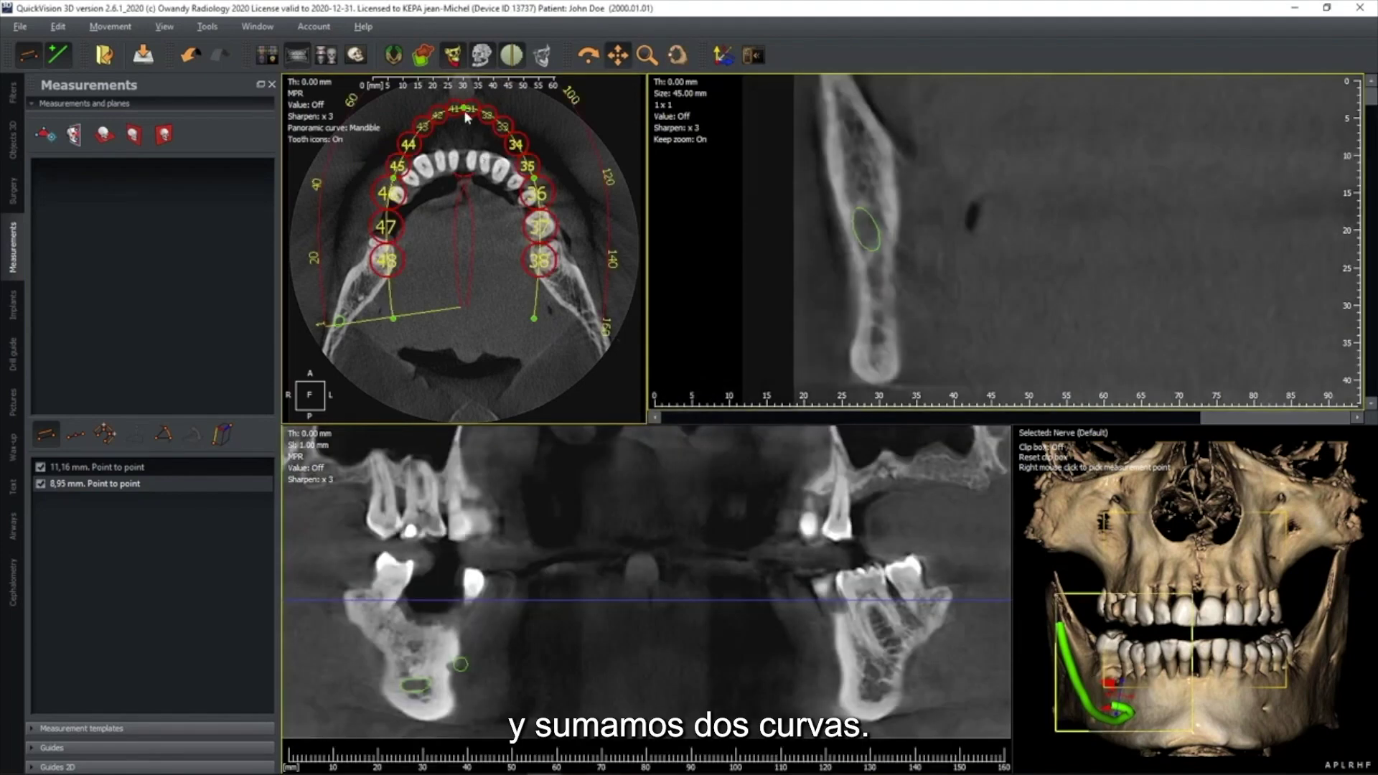
- Drag the curve's control points onto the lower arch, from the front teeth to tooth 38
{"action": "mouse_move", "coordinate": [397, 311]}
{"action": "left_mouse_down"}
{"action": "mouse_move", "coordinate": [334, 319]}
{"action": "mouse_move", "coordinate": [348, 290]}
{"action": "mouse_move", "coordinate": [372, 299]}
{"action": "left_mouse_up"}
{"action": "left_click_drag", "start_coordinate": [464, 108], "coordinate": [401, 191]}
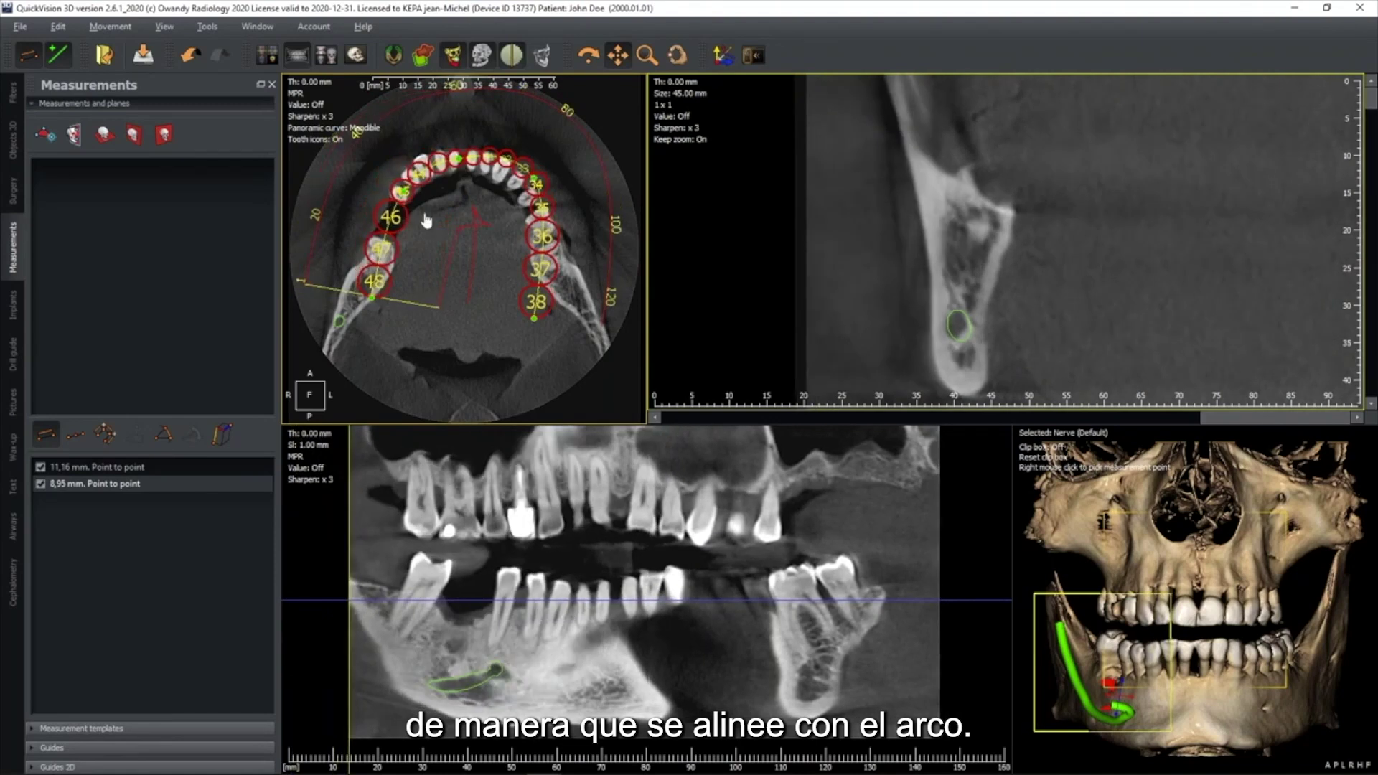
{"action": "left_click_drag", "start_coordinate": [535, 185], "coordinate": [530, 245]}
{"action": "left_click_drag", "start_coordinate": [539, 321], "coordinate": [569, 323]}
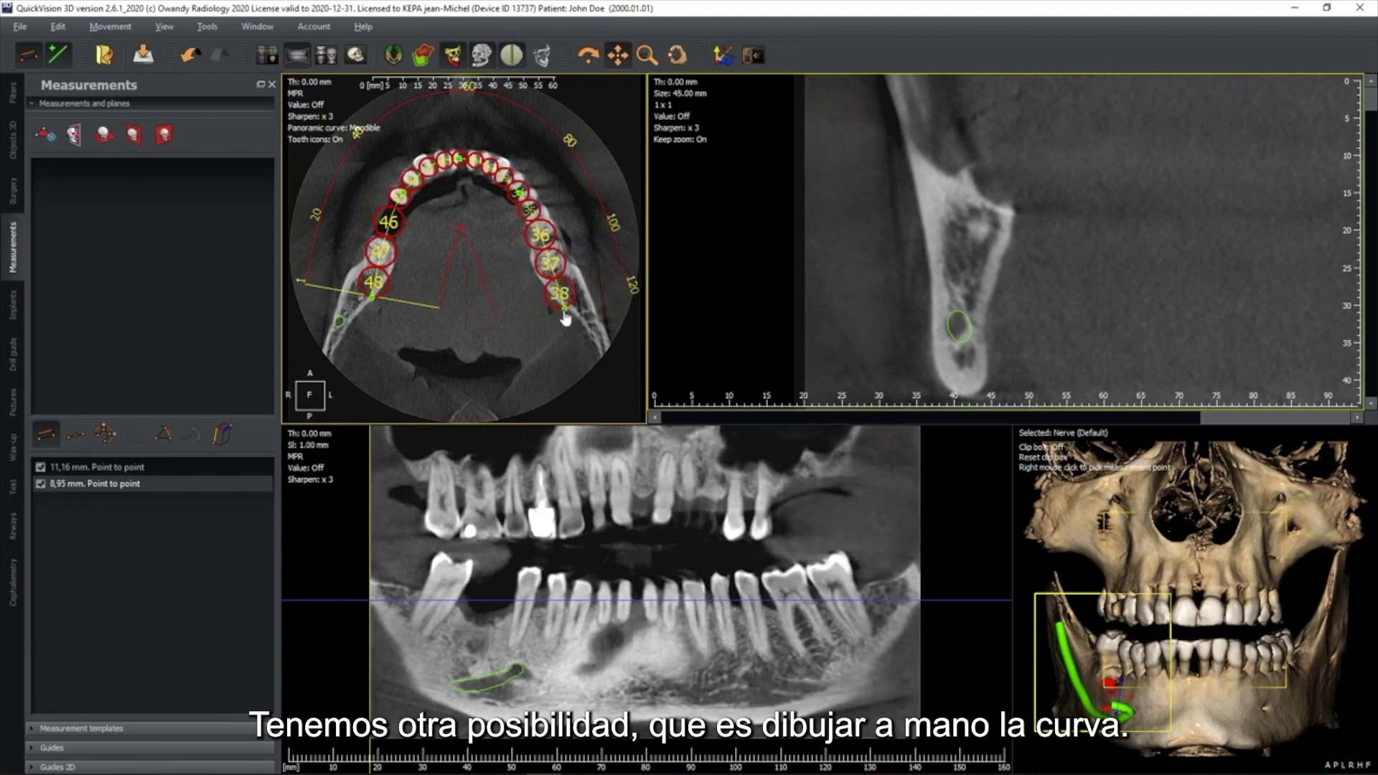
- Remove all curve points and hand-draw a new panoramic curve around to tooth 38
{"action": "right_click", "coordinate": [564, 310]}
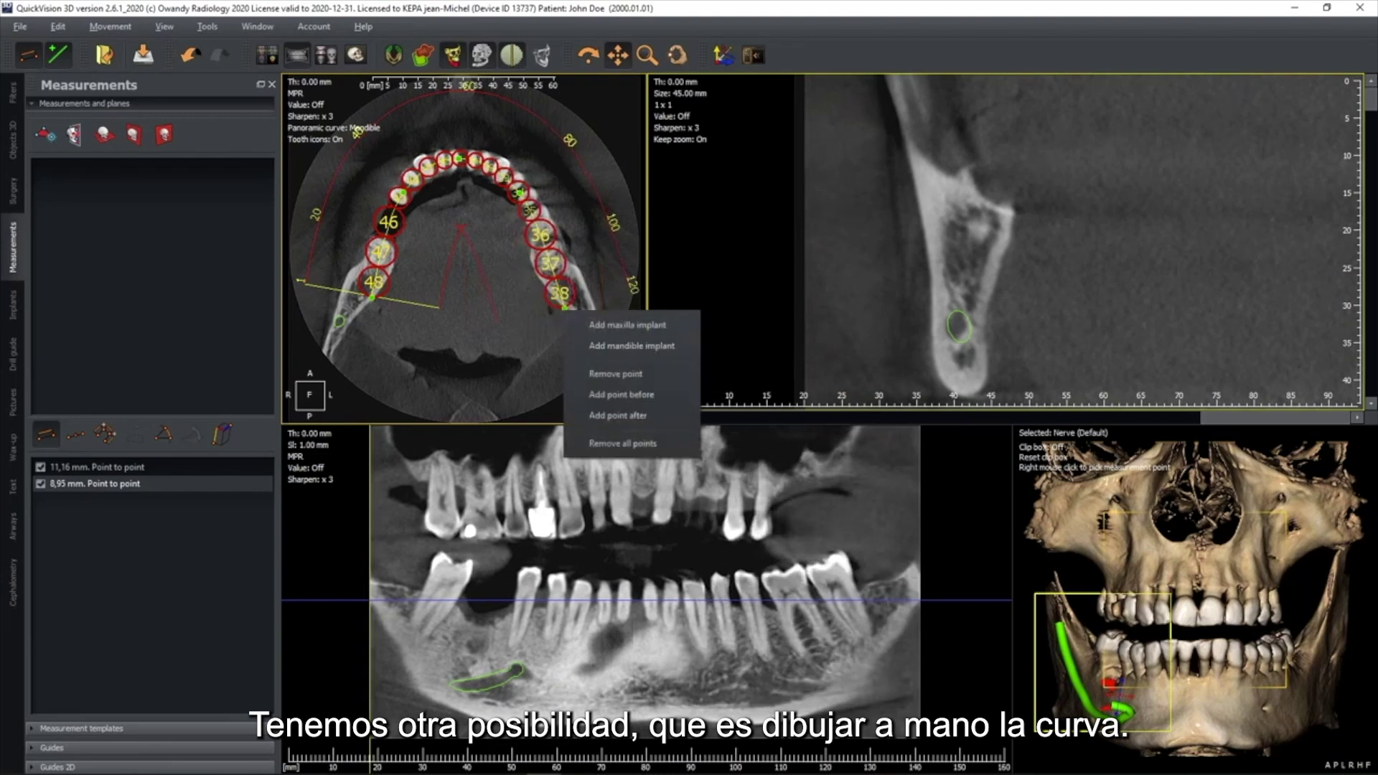
{"action": "left_click", "coordinate": [600, 444]}
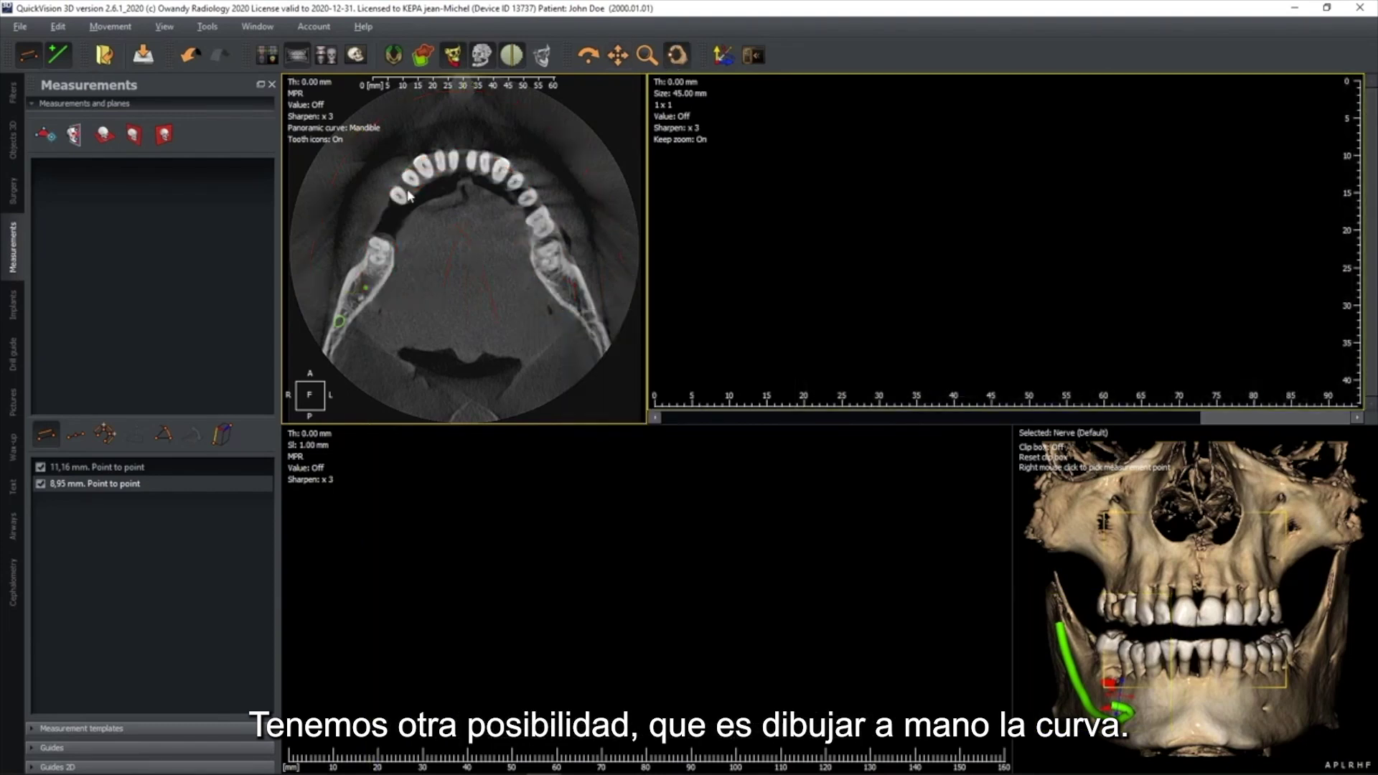
{"action": "left_click", "coordinate": [406, 189]}
{"action": "left_click", "coordinate": [461, 163]}
{"action": "left_click", "coordinate": [523, 196]}
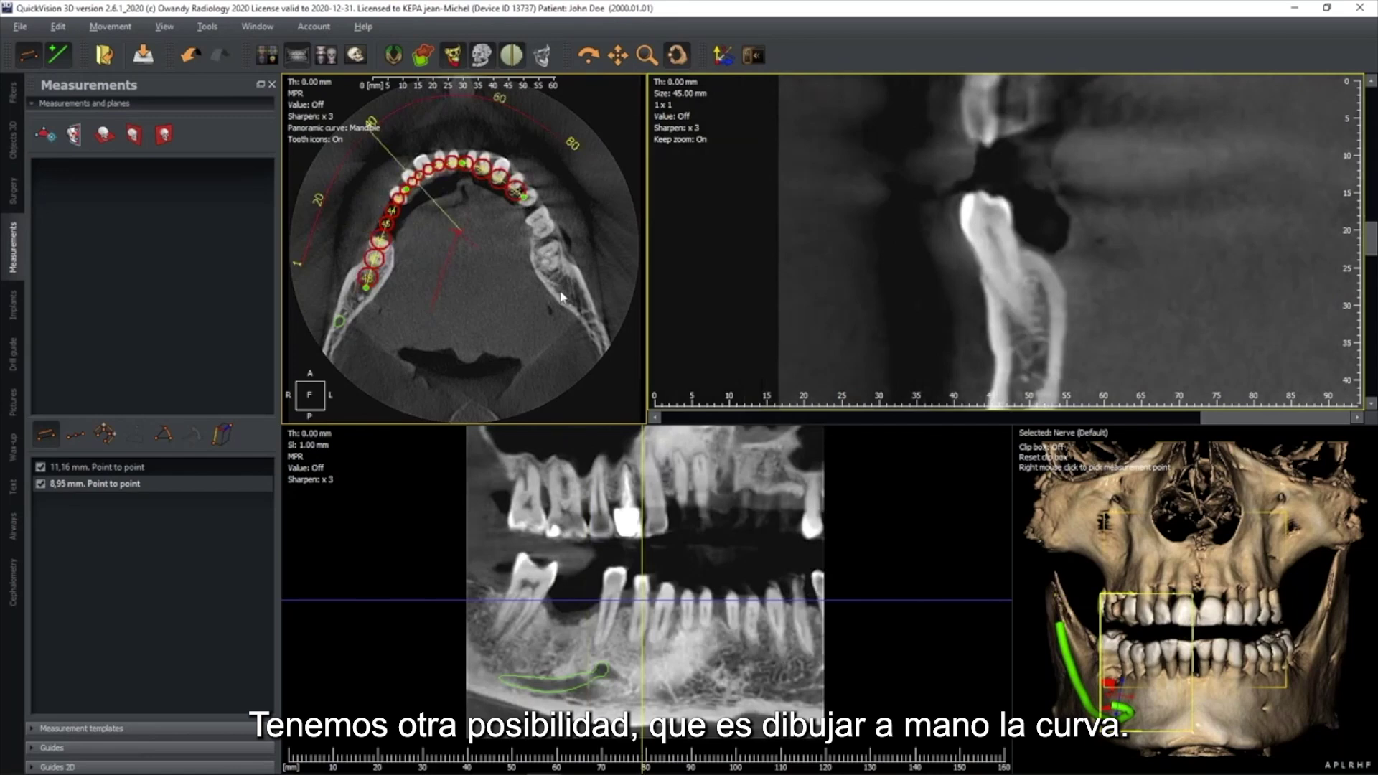
{"action": "left_click_drag", "start_coordinate": [563, 296], "coordinate": [559, 300]}
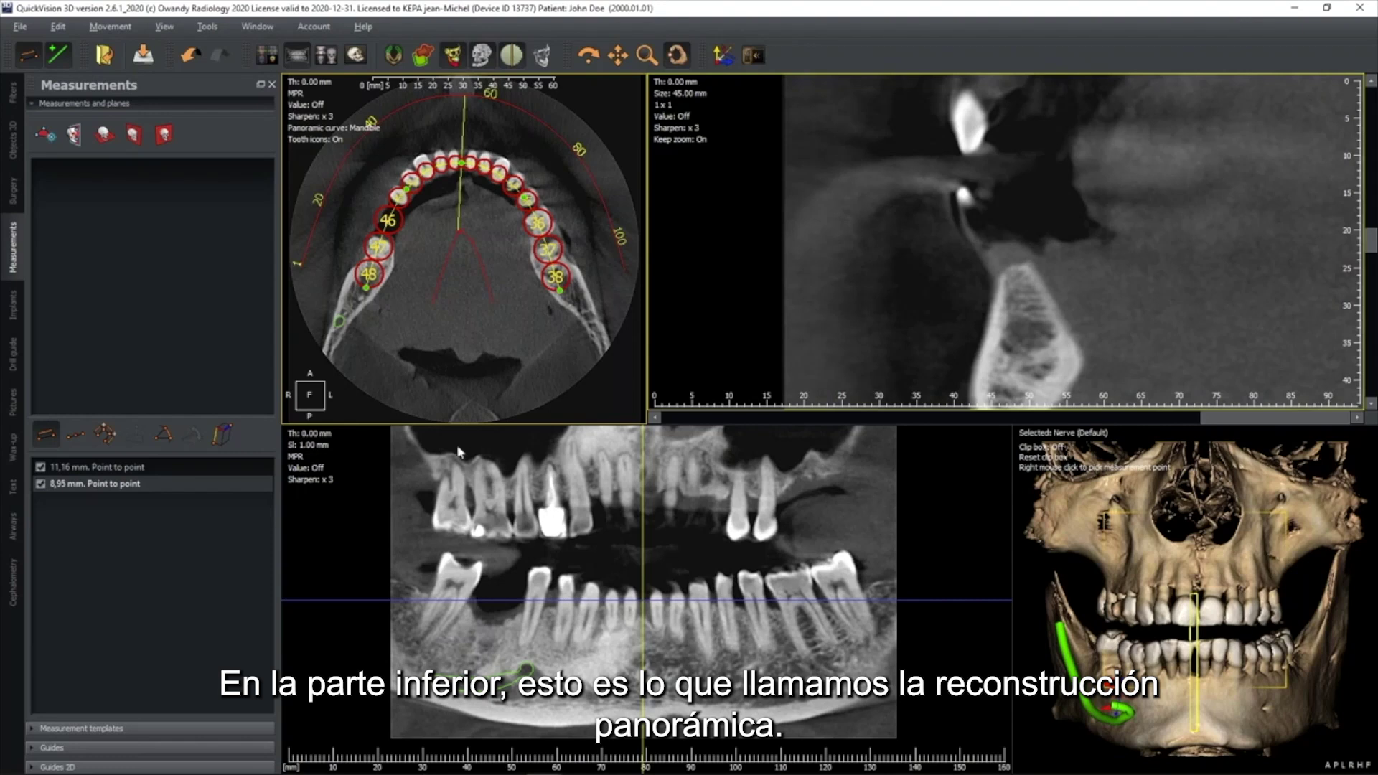
- Set the panoramic slice thickness to 10 mm and confirm the sharpening setting
{"action": "double_click", "coordinate": [330, 432]}
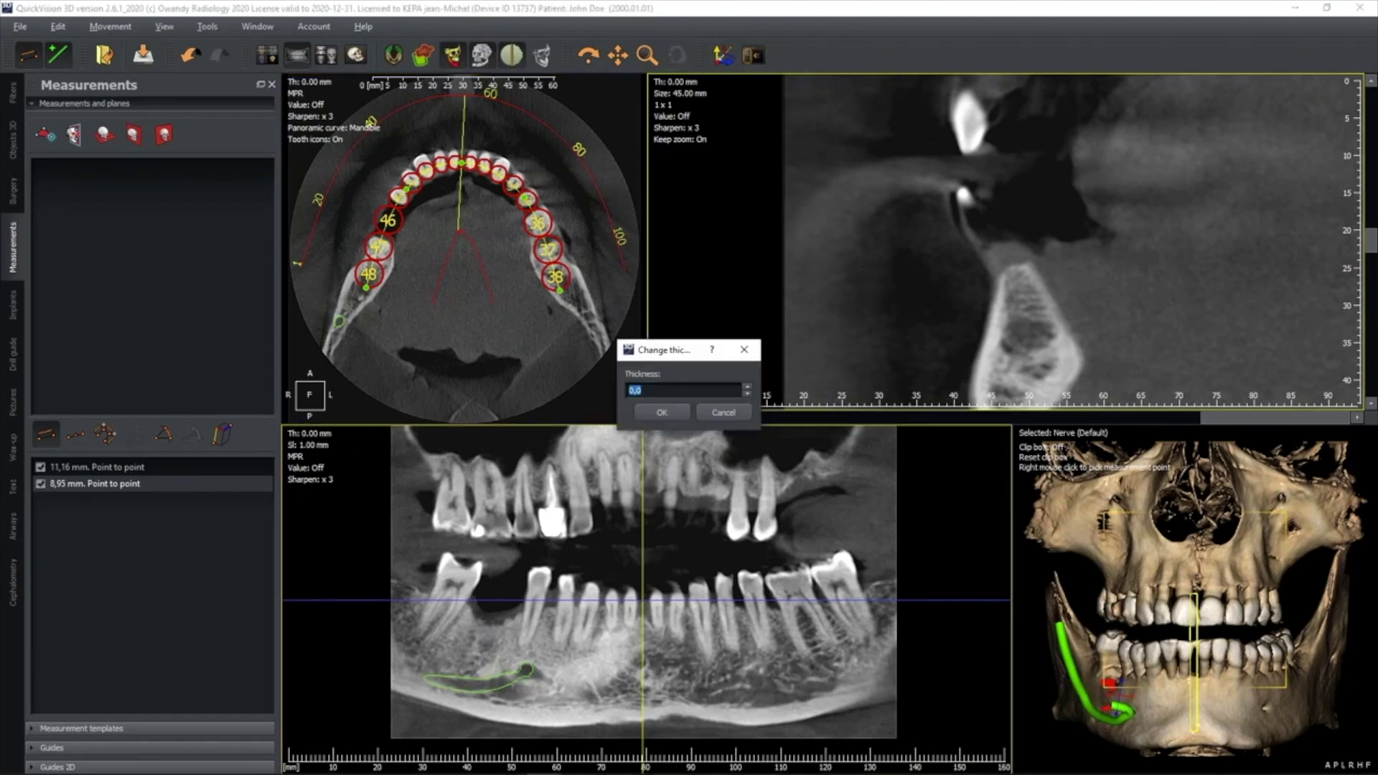
{"action": "type", "text": "10"}
{"action": "key", "text": "Return"}
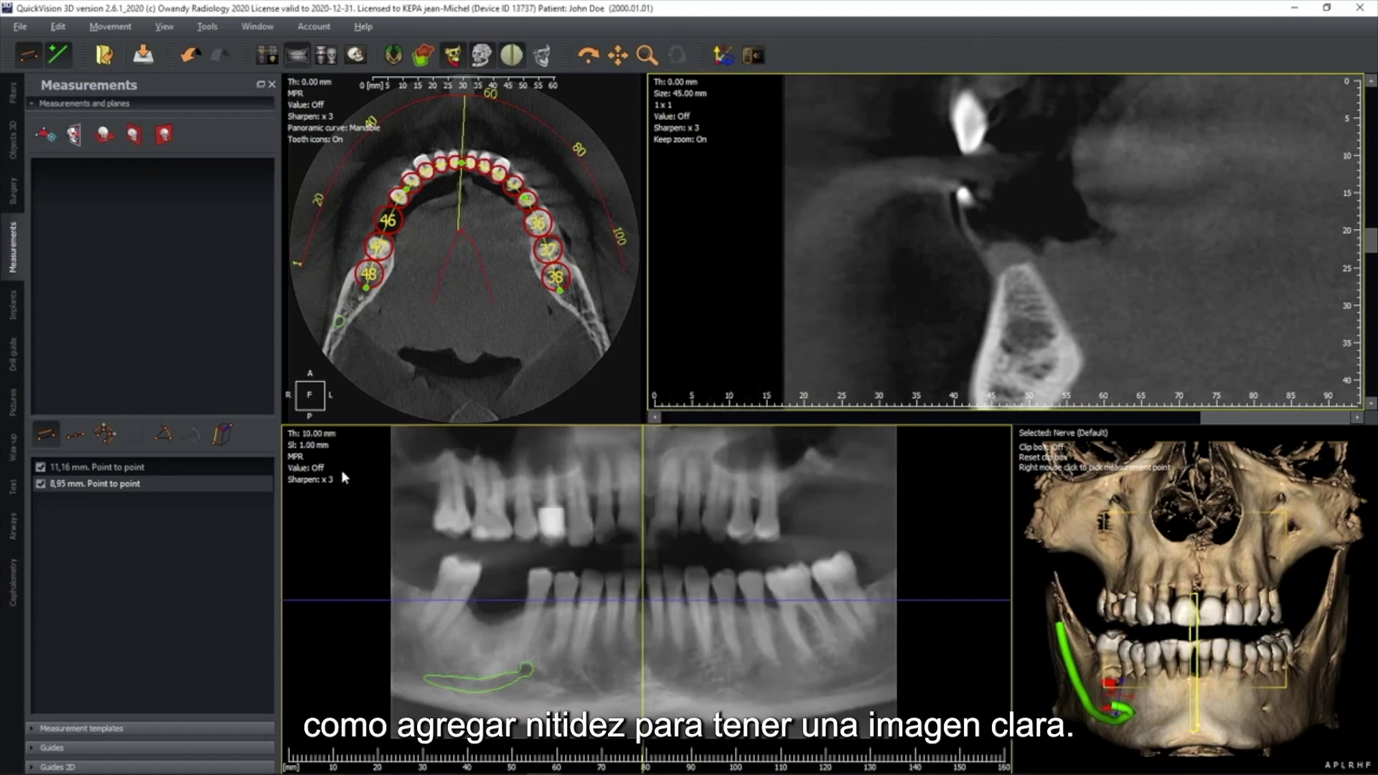
{"action": "left_click", "coordinate": [329, 487]}
{"action": "left_click", "coordinate": [667, 416]}
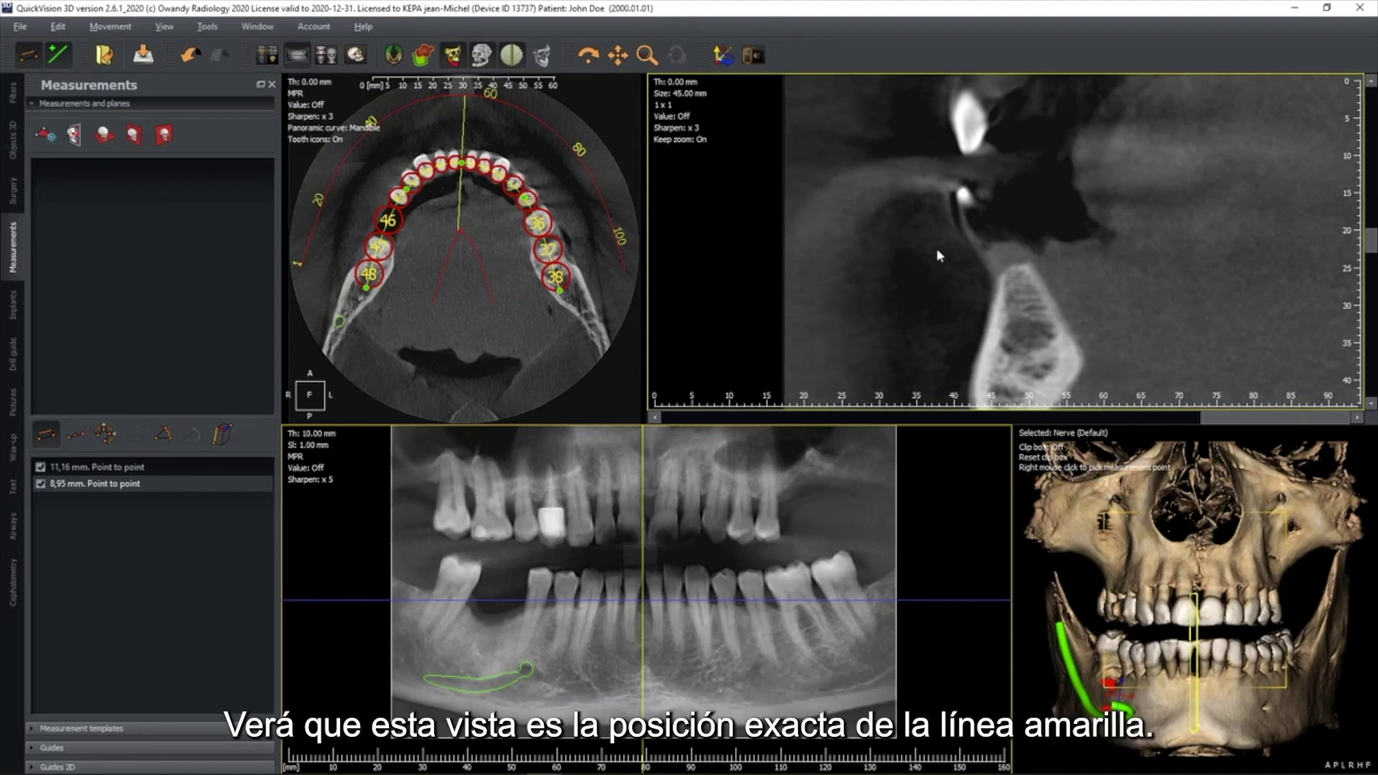
- Move the cross-section to the lower-right implant site and center the slice in its view
{"action": "right_click_drag", "start_coordinate": [942, 222], "coordinate": [1062, 177]}
{"action": "middle_click_drag", "start_coordinate": [1062, 176], "coordinate": [1039, 224]}
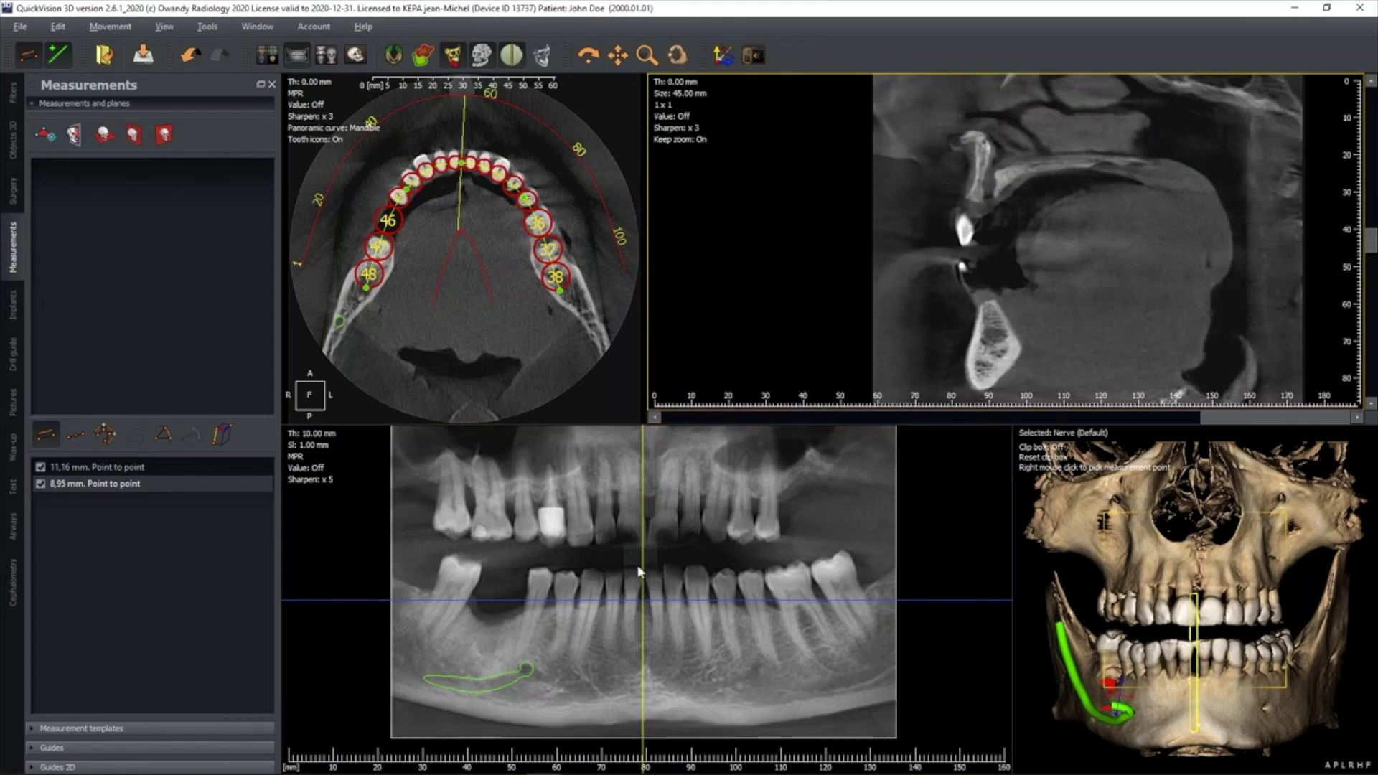
{"action": "left_click_drag", "start_coordinate": [643, 560], "coordinate": [499, 562]}
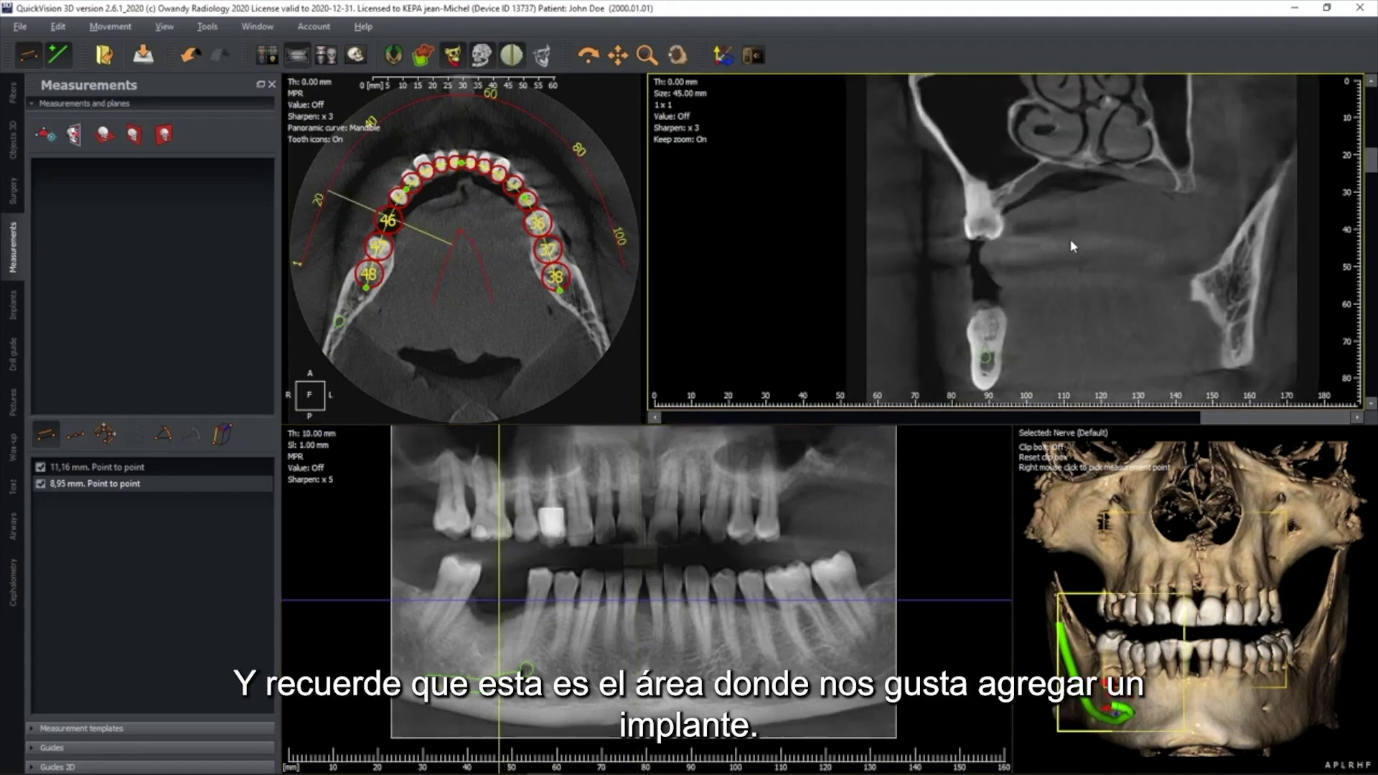
{"action": "middle_click_drag", "start_coordinate": [988, 394], "coordinate": [1023, 310]}
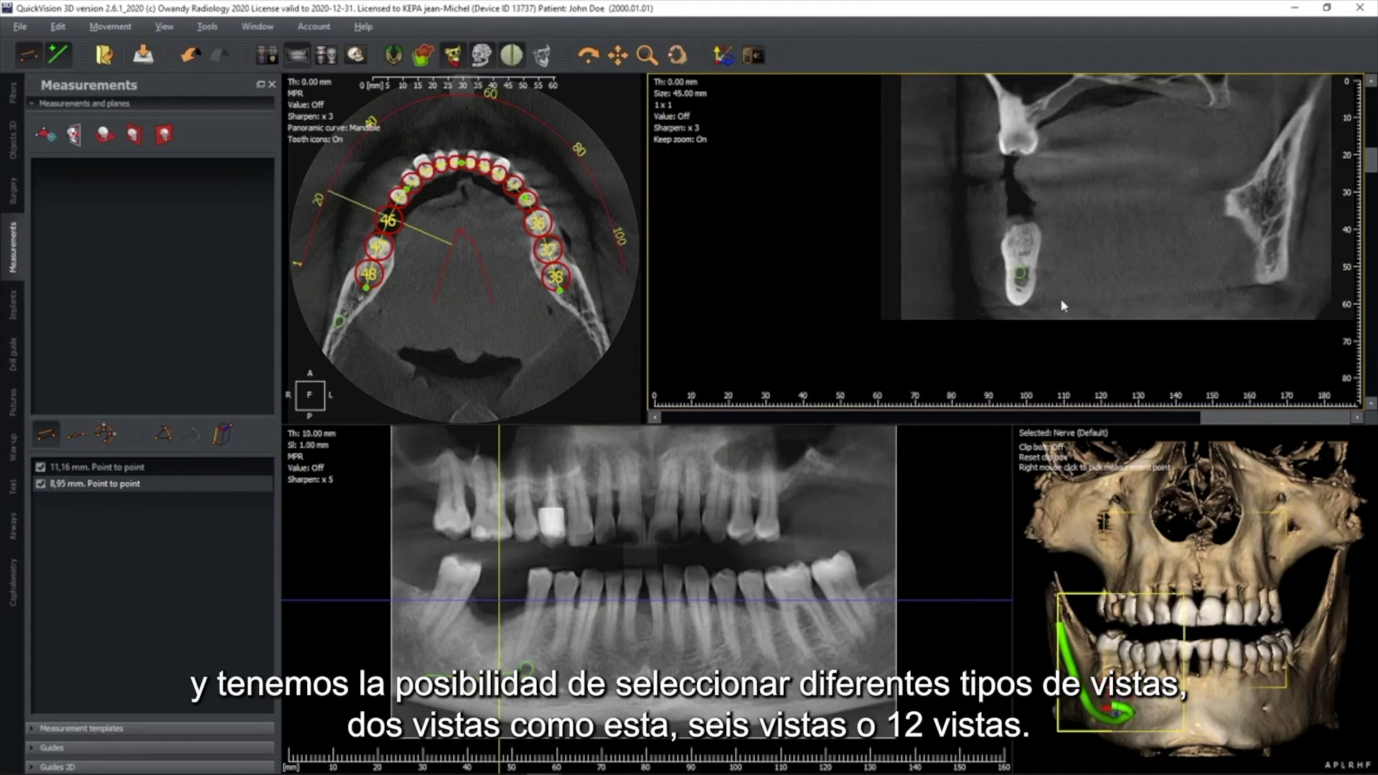
- Switch cross-sections to a 2 x 1, then 4 x 3 grid of slices 25–36, and show the Pictures panel
{"action": "left_click", "coordinate": [660, 105]}
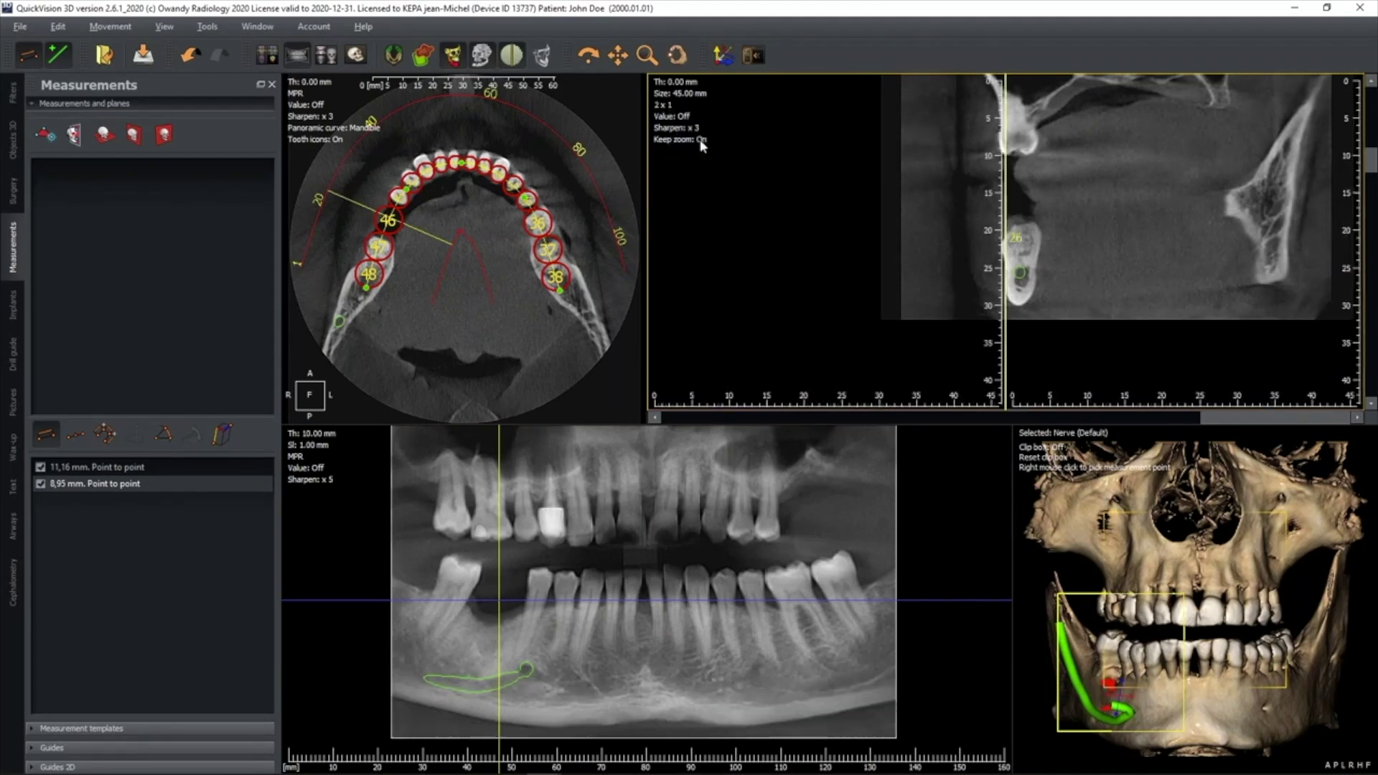
{"action": "left_click", "coordinate": [702, 140]}
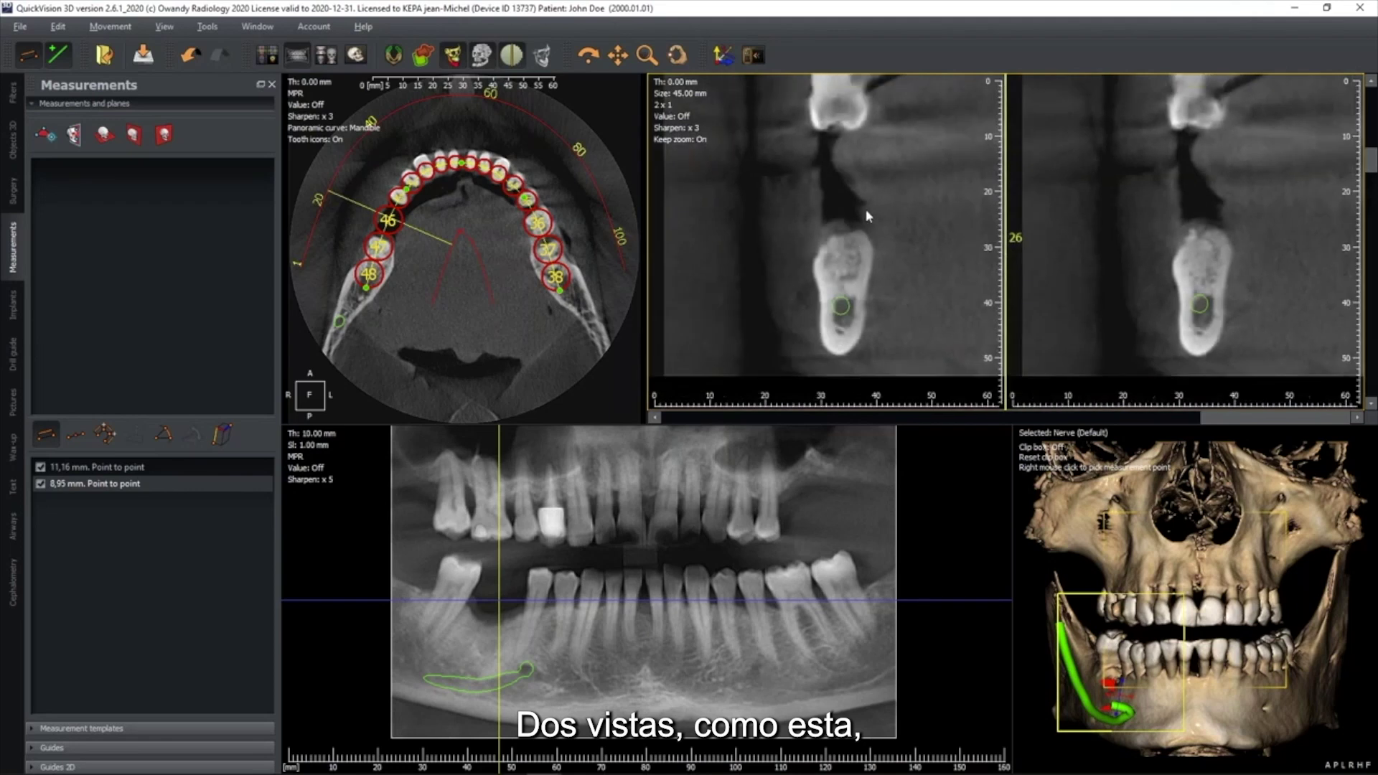
{"action": "left_click", "coordinate": [660, 105]}
{"action": "left_click", "coordinate": [710, 185]}
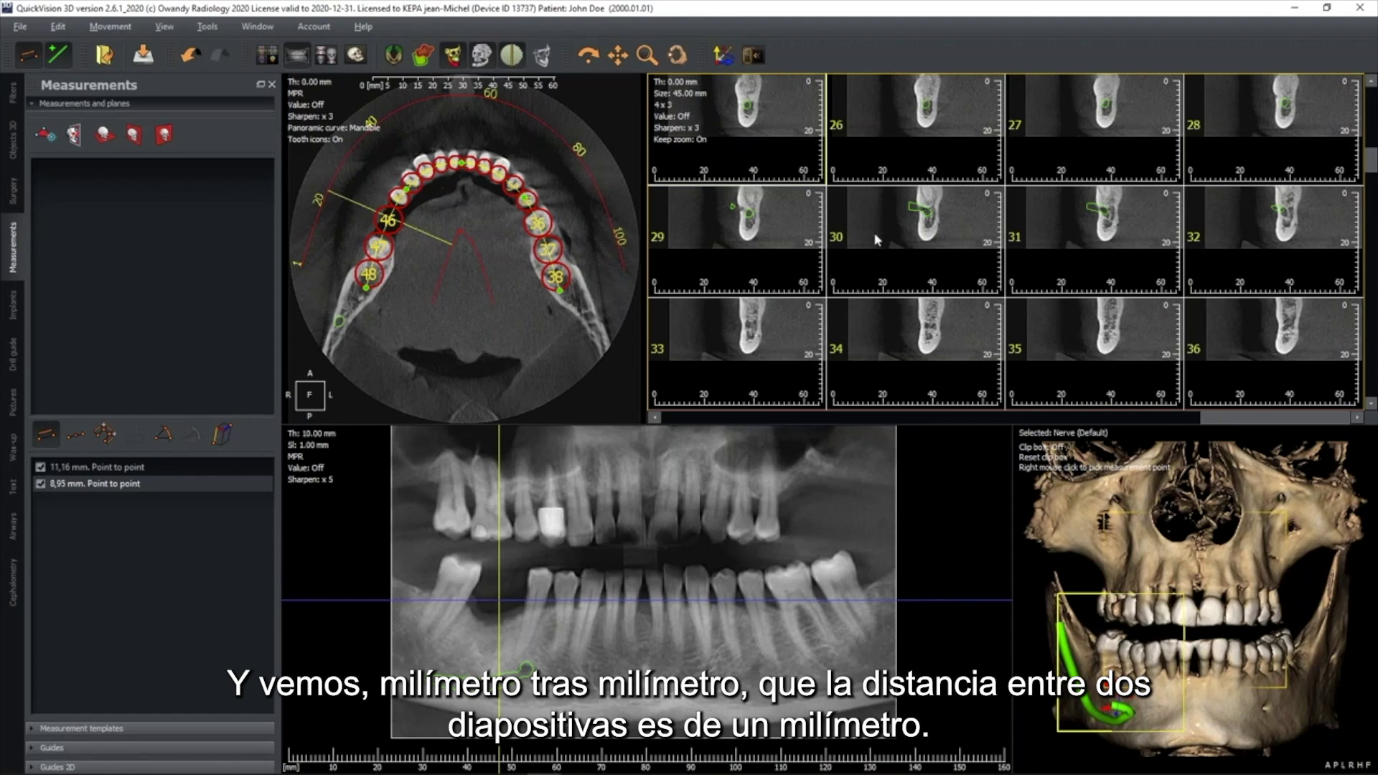
{"action": "middle_click_drag", "start_coordinate": [1149, 134], "coordinate": [1147, 158]}
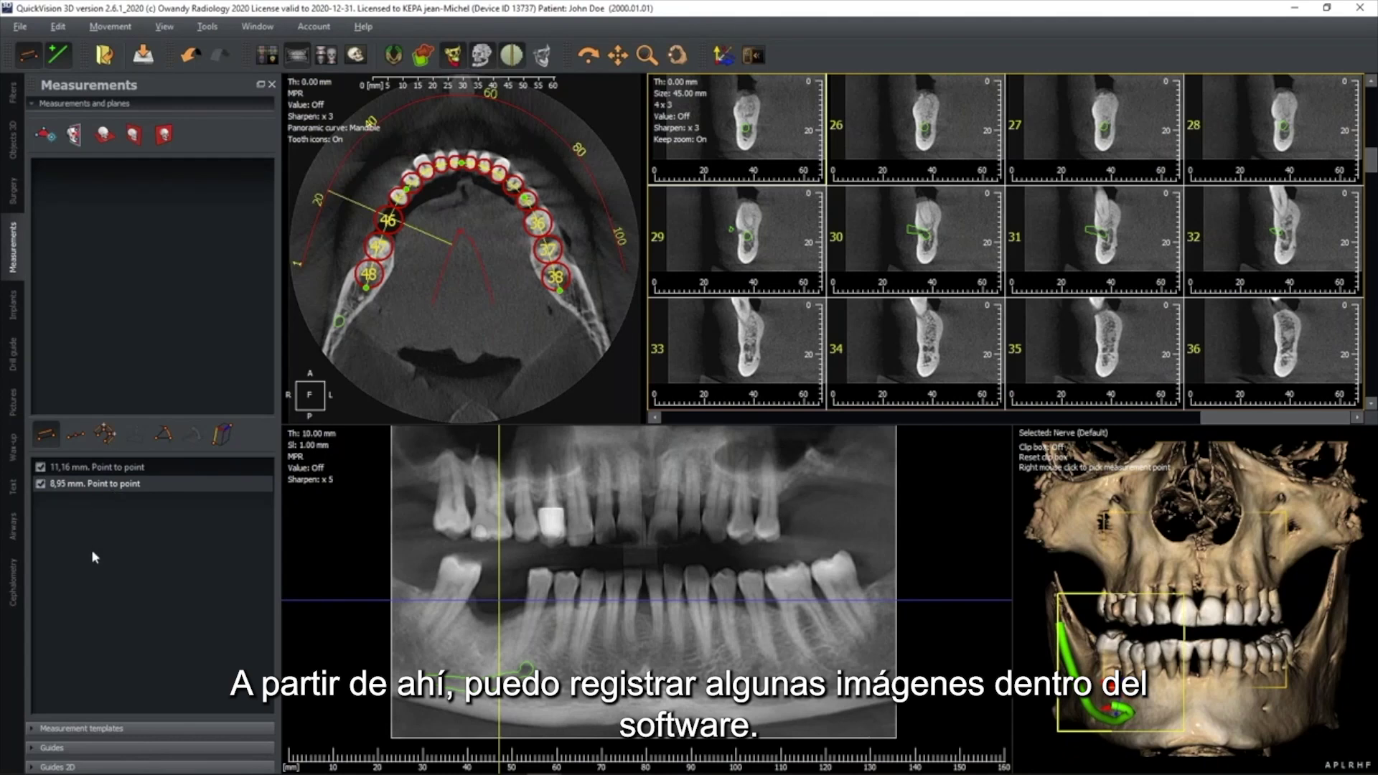
{"action": "left_click", "coordinate": [13, 402]}
- Remove both saved pictures from the Pictures list
{"action": "left_click", "coordinate": [161, 293]}
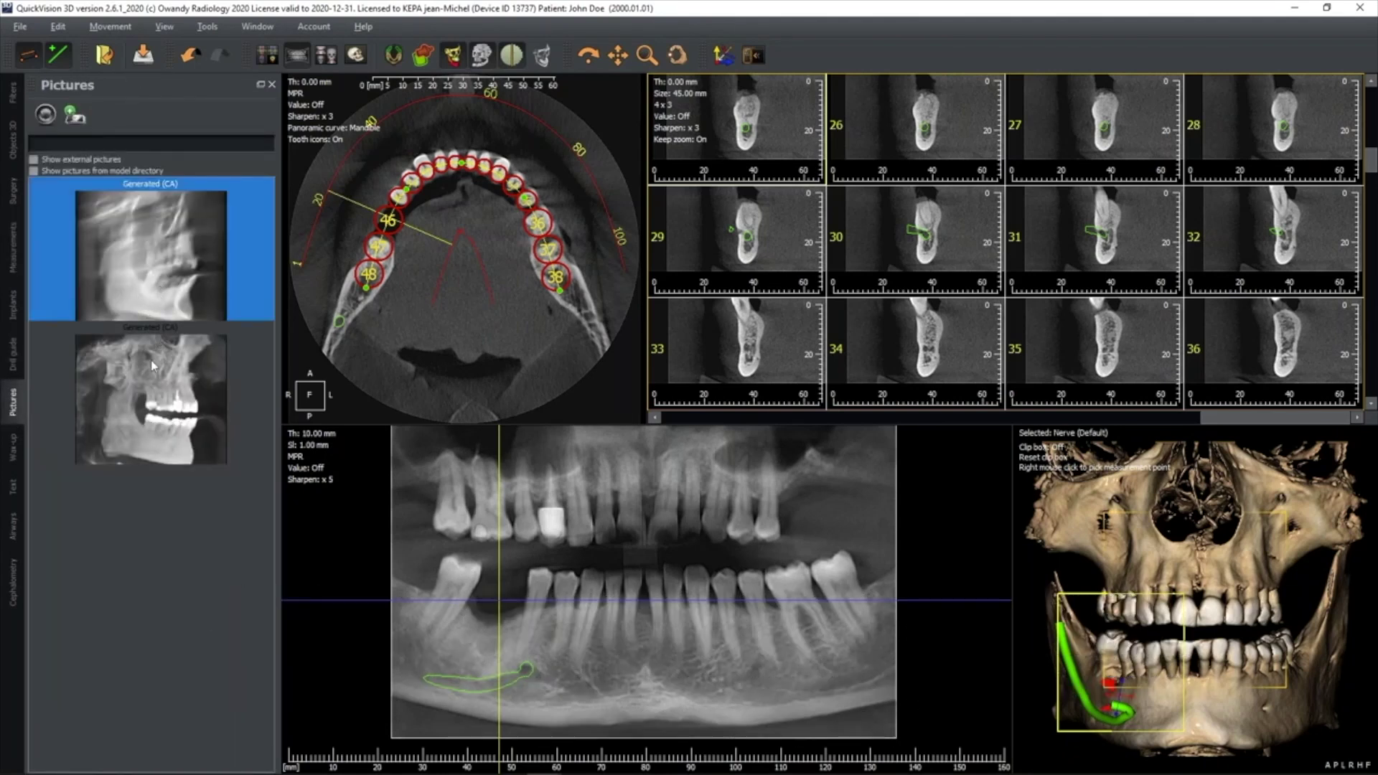
{"action": "left_click", "coordinate": [151, 364]}
{"action": "right_click", "coordinate": [155, 271]}
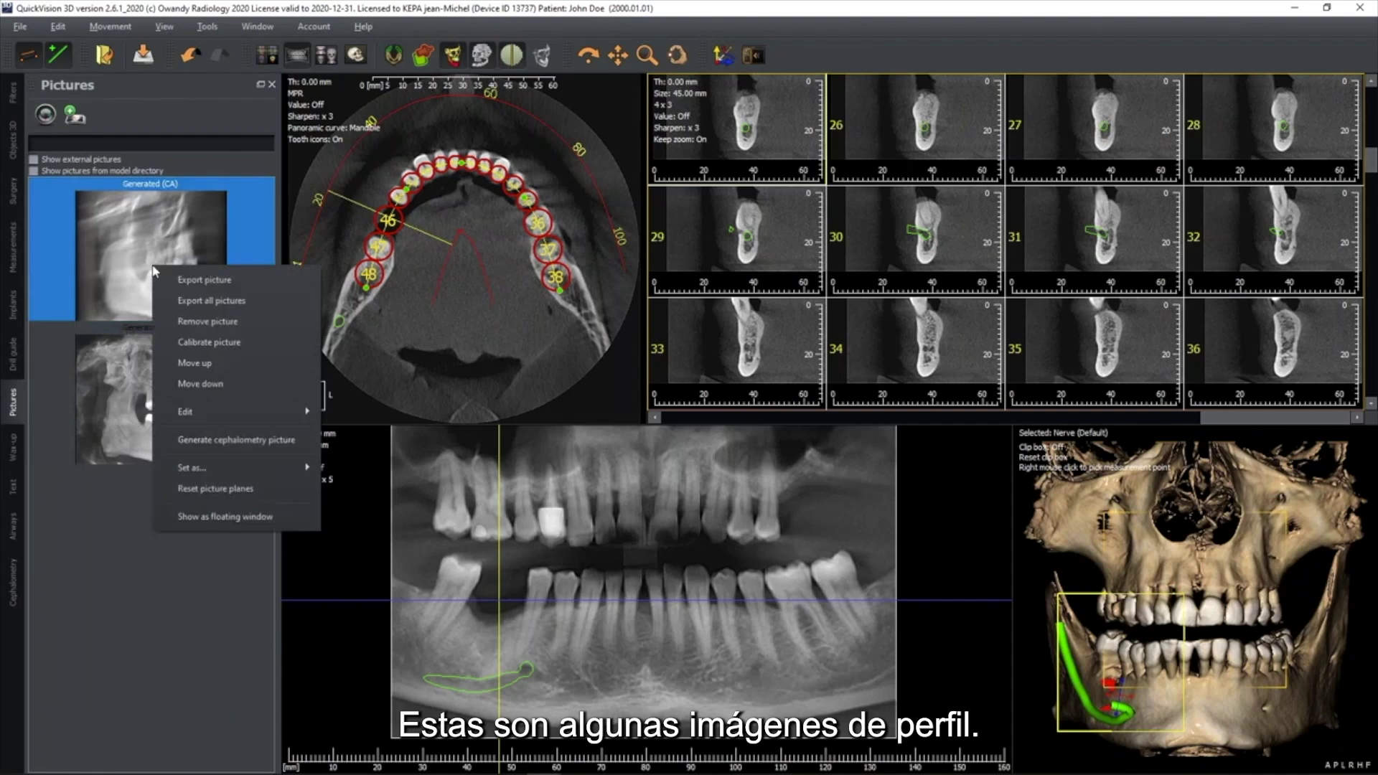
{"action": "left_click", "coordinate": [179, 321]}
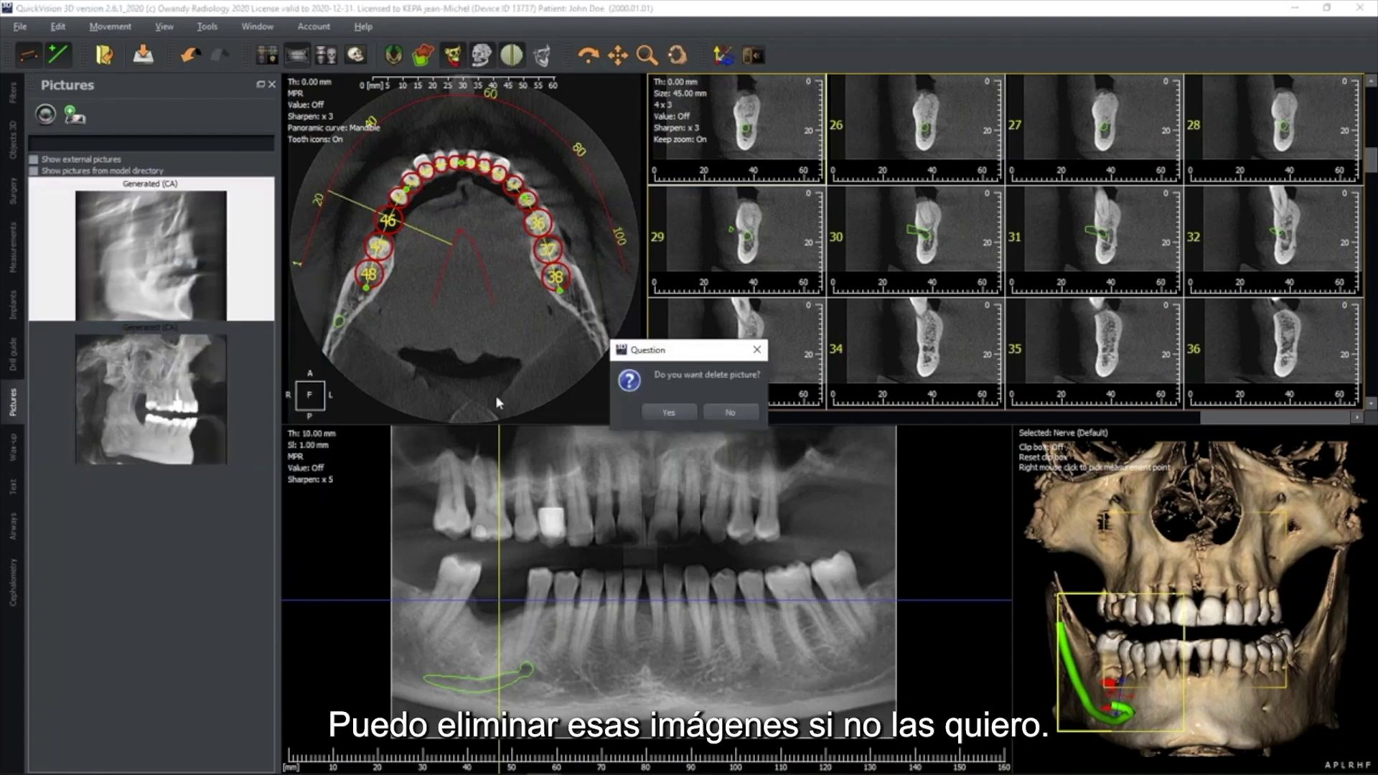
{"action": "left_click", "coordinate": [669, 412]}
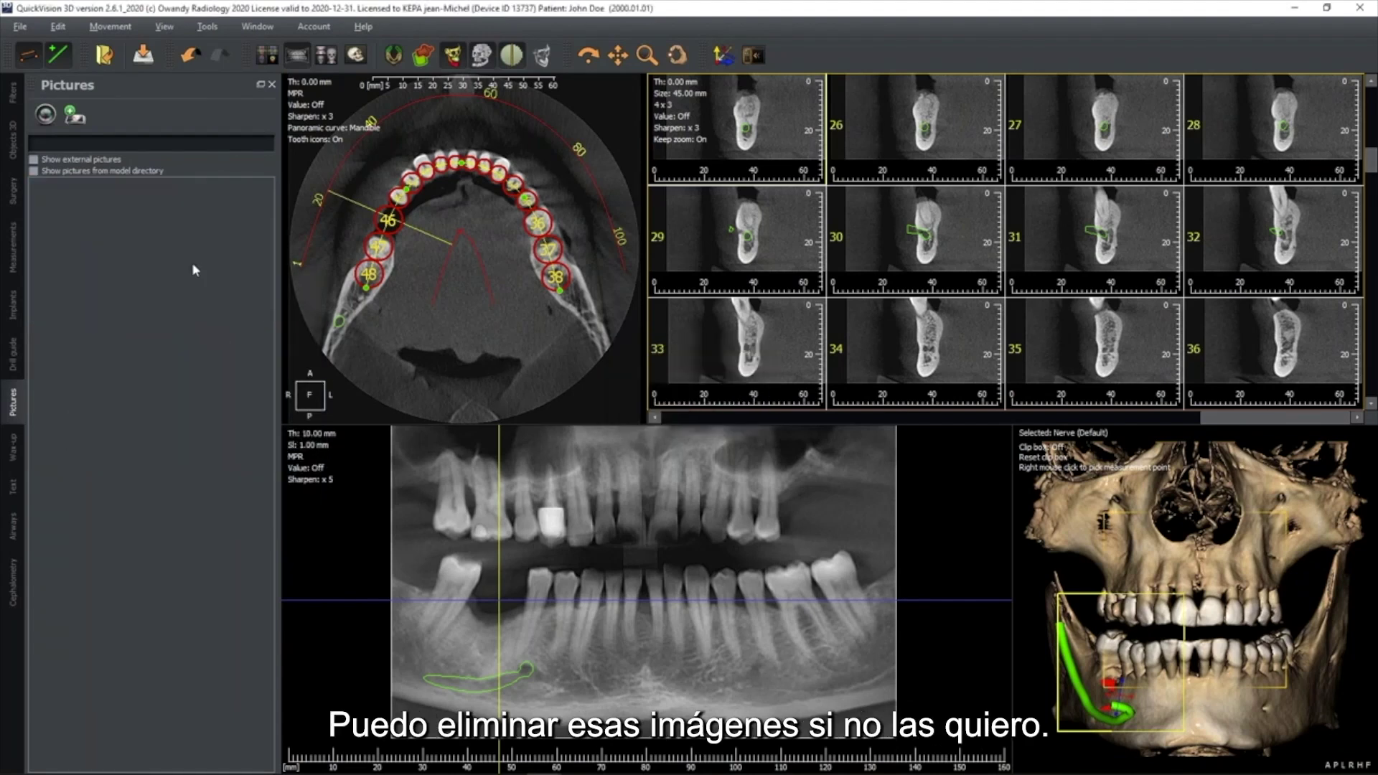
{"action": "right_click", "coordinate": [194, 270]}
{"action": "left_click", "coordinate": [247, 320]}
{"action": "key", "text": "Return"}
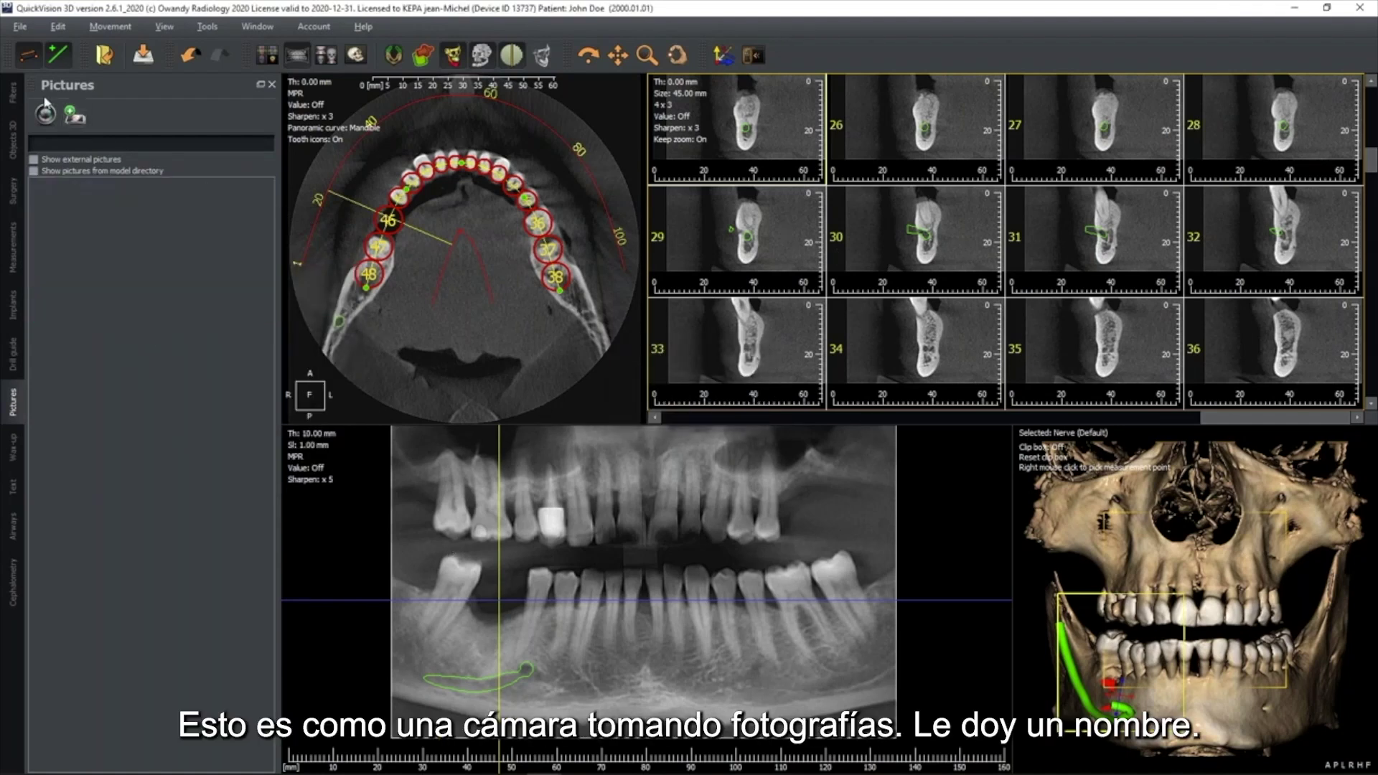
- Capture a snapshot of the current views named test with a comment
{"action": "left_click", "coordinate": [48, 114]}
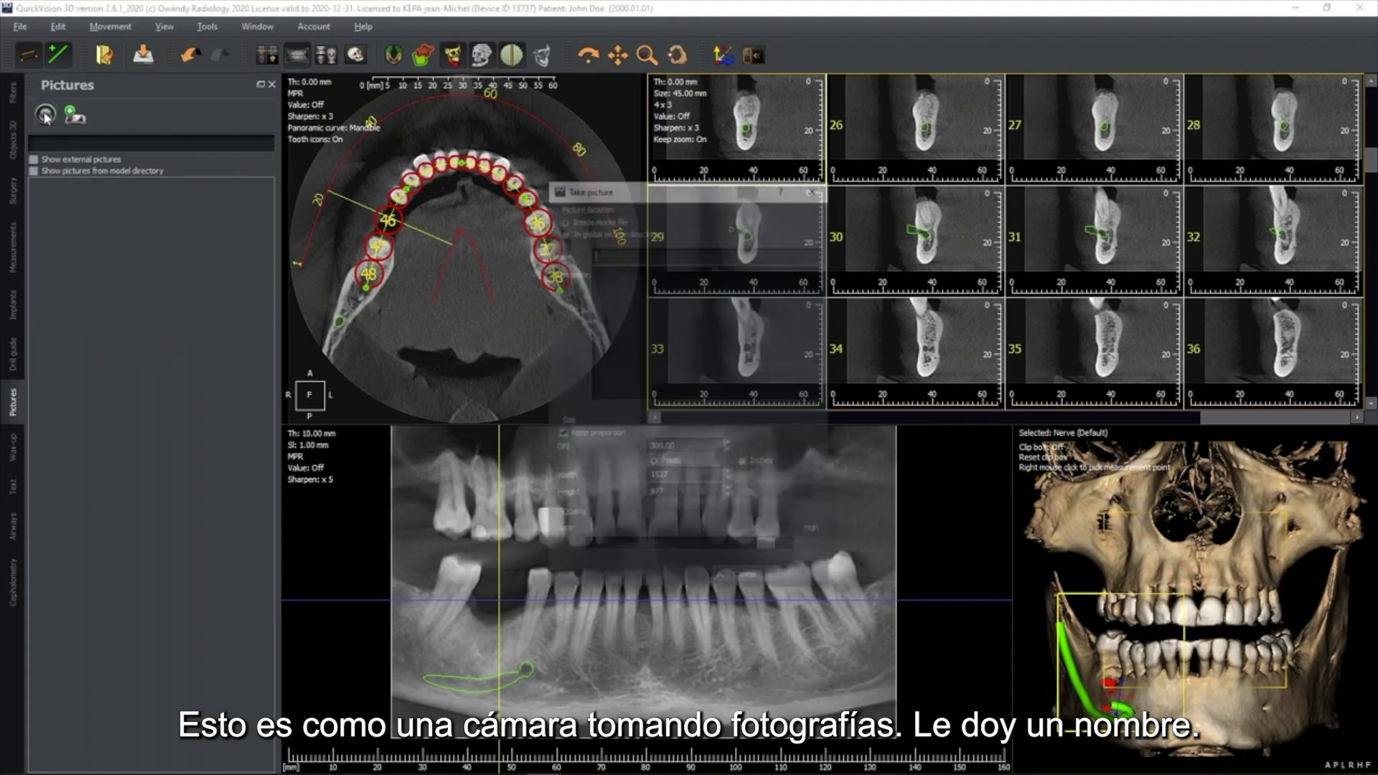
{"action": "type", "text": "tes"}
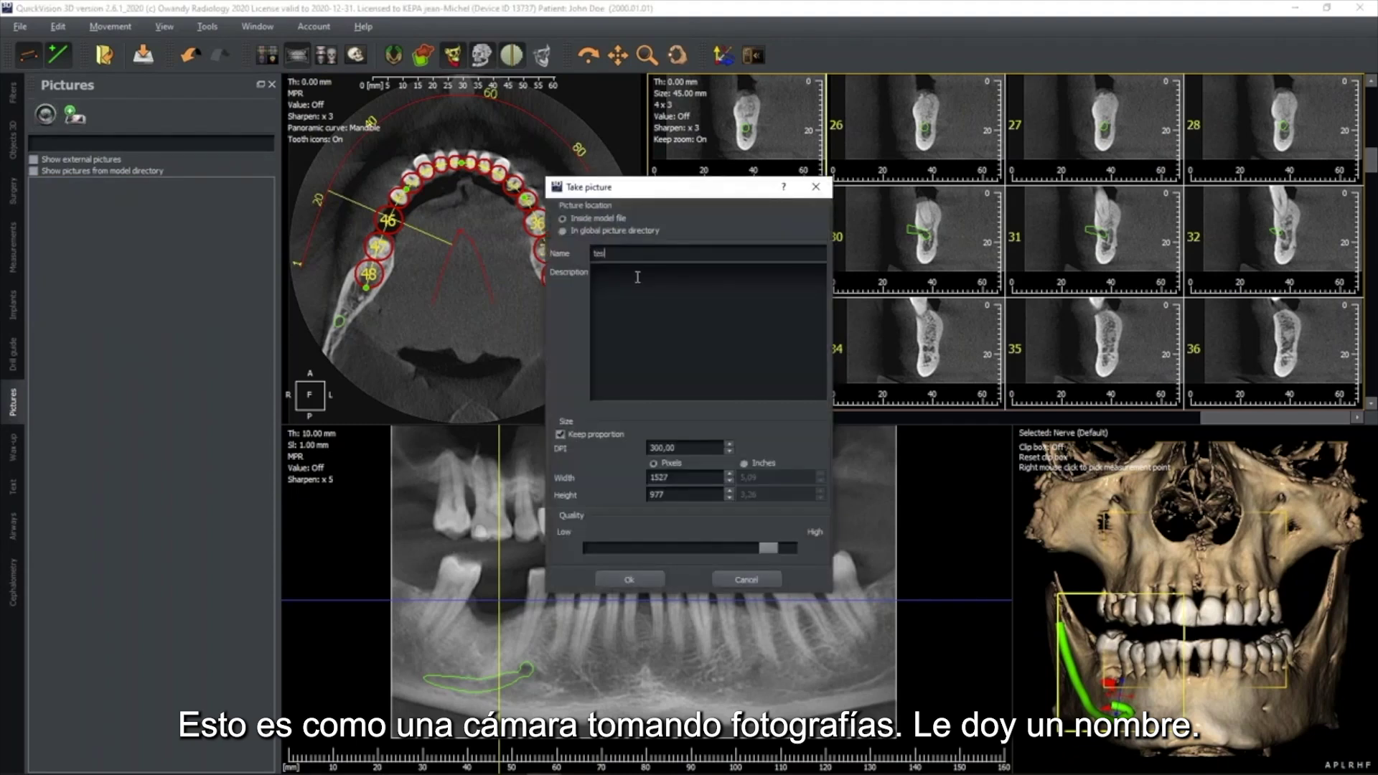
{"action": "type", "text": "comments"}
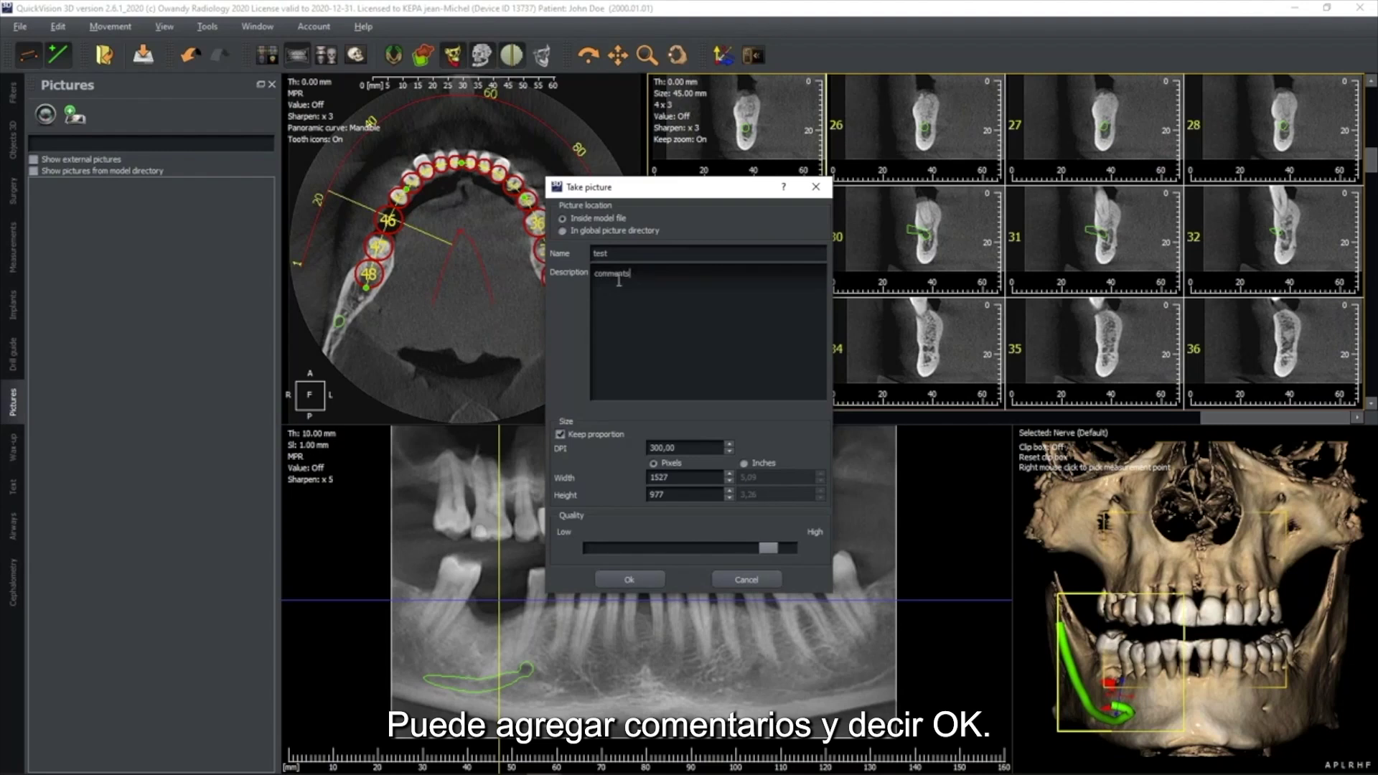
{"action": "left_click", "coordinate": [645, 579]}
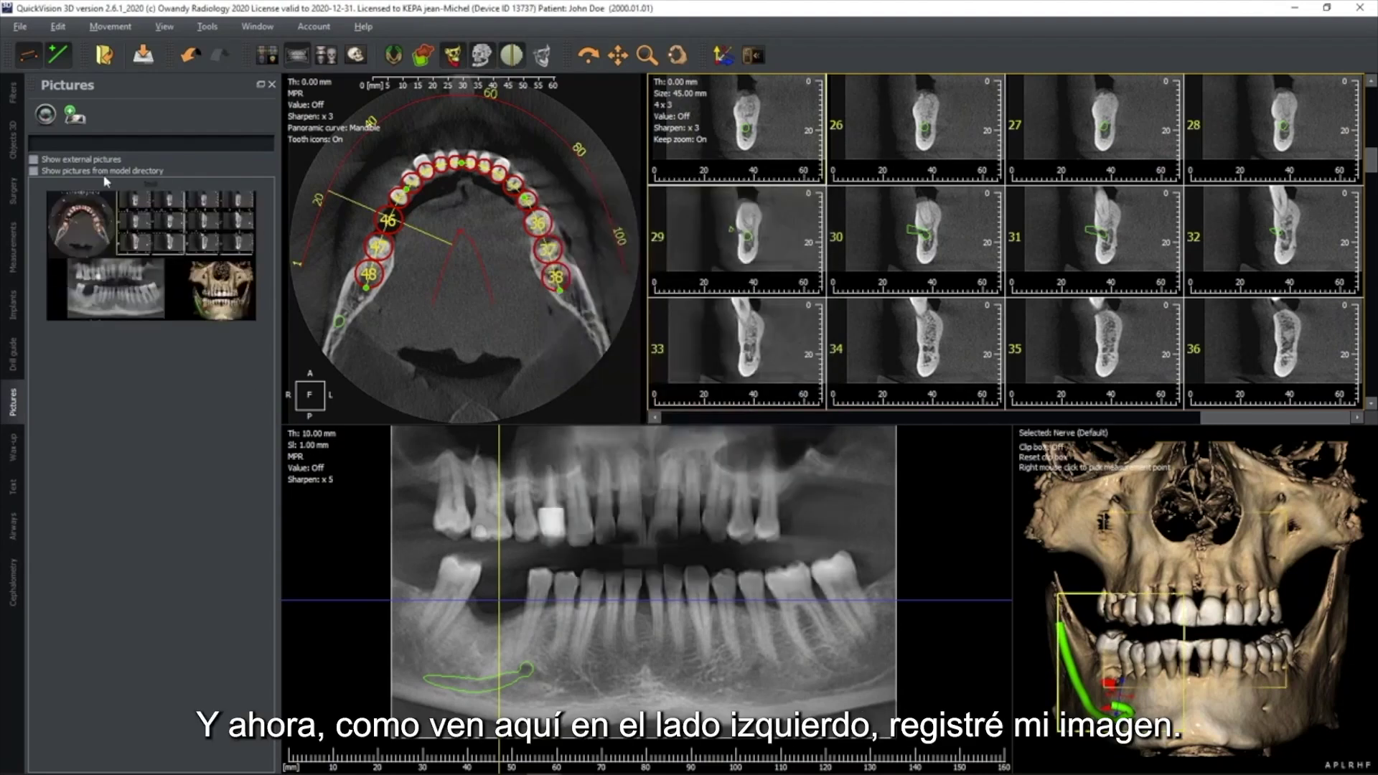
- Open the test picture for review, then close its viewer
{"action": "left_click", "coordinate": [157, 238]}
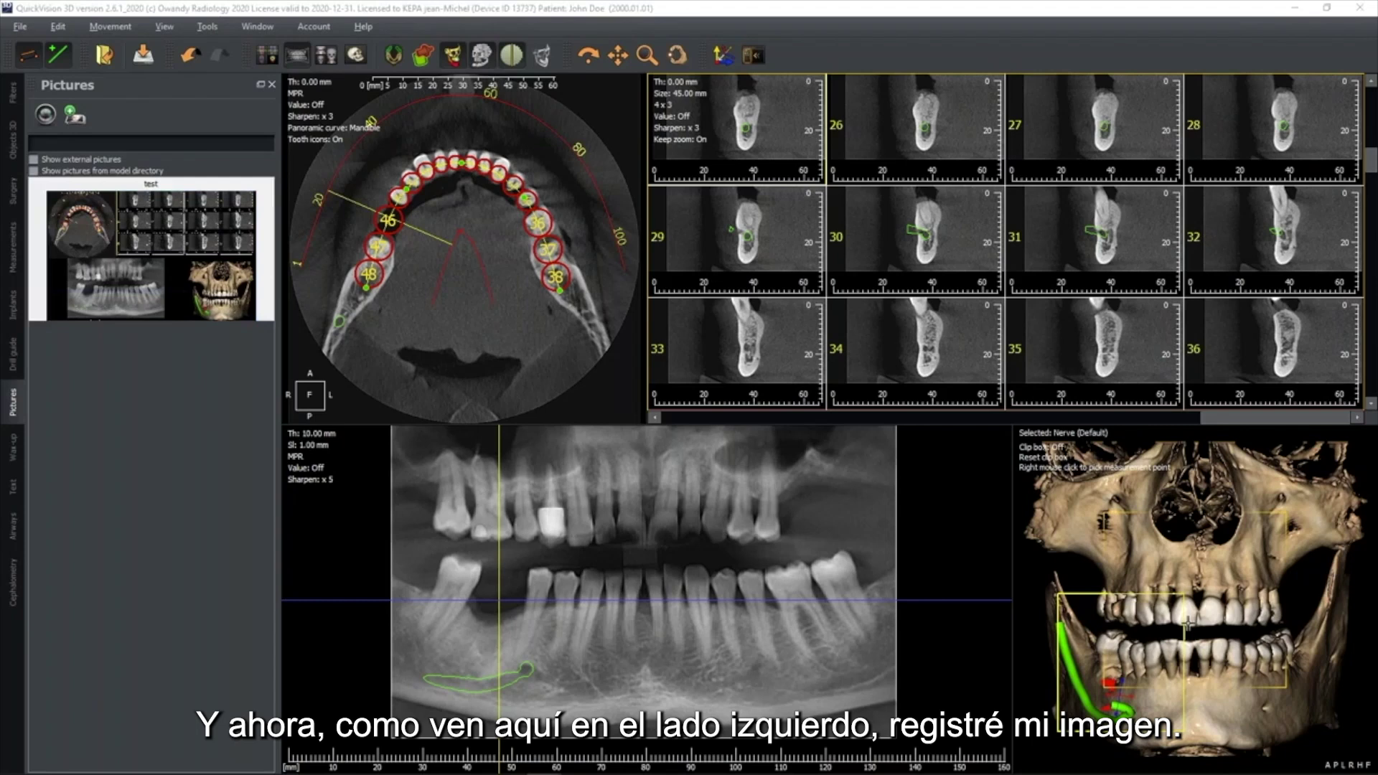
{"action": "left_click_drag", "start_coordinate": [262, 210], "coordinate": [804, 74]}
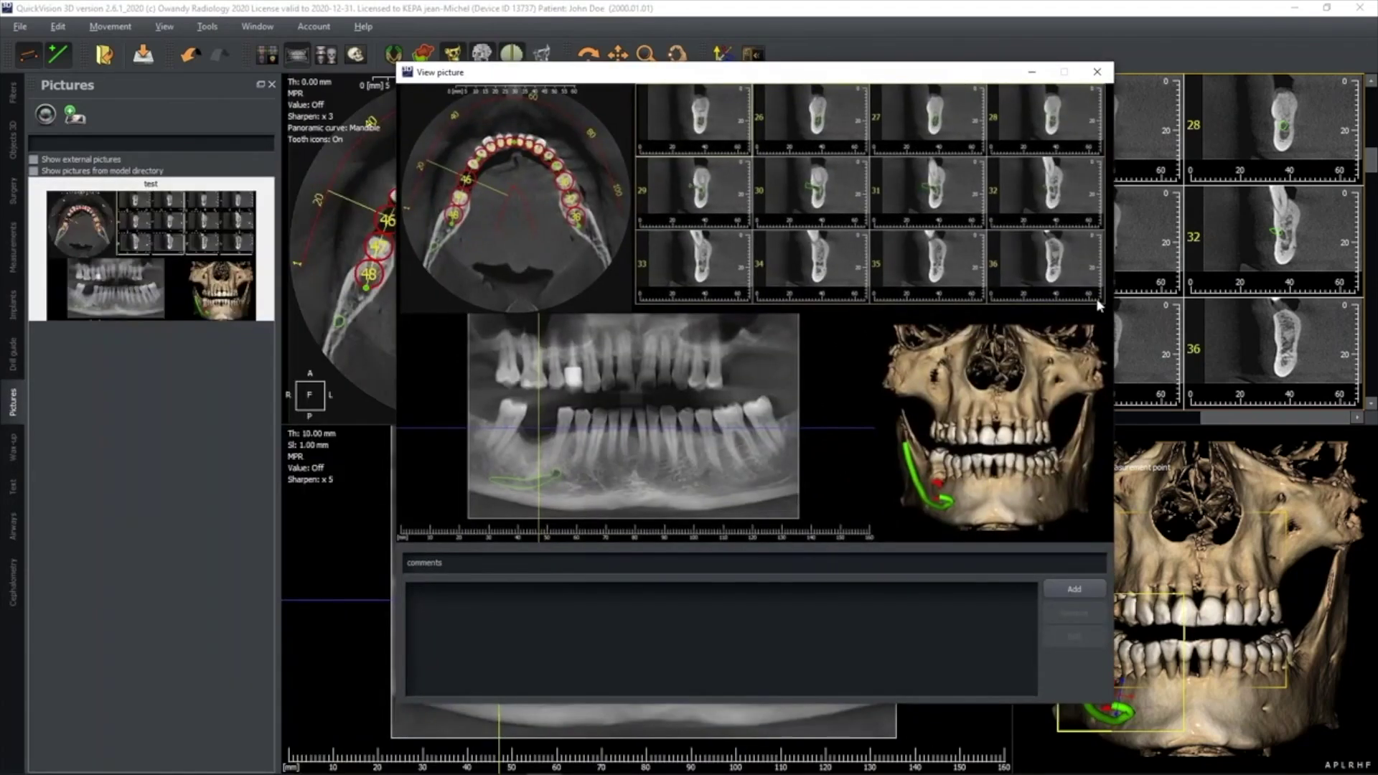
{"action": "left_click", "coordinate": [1097, 73]}
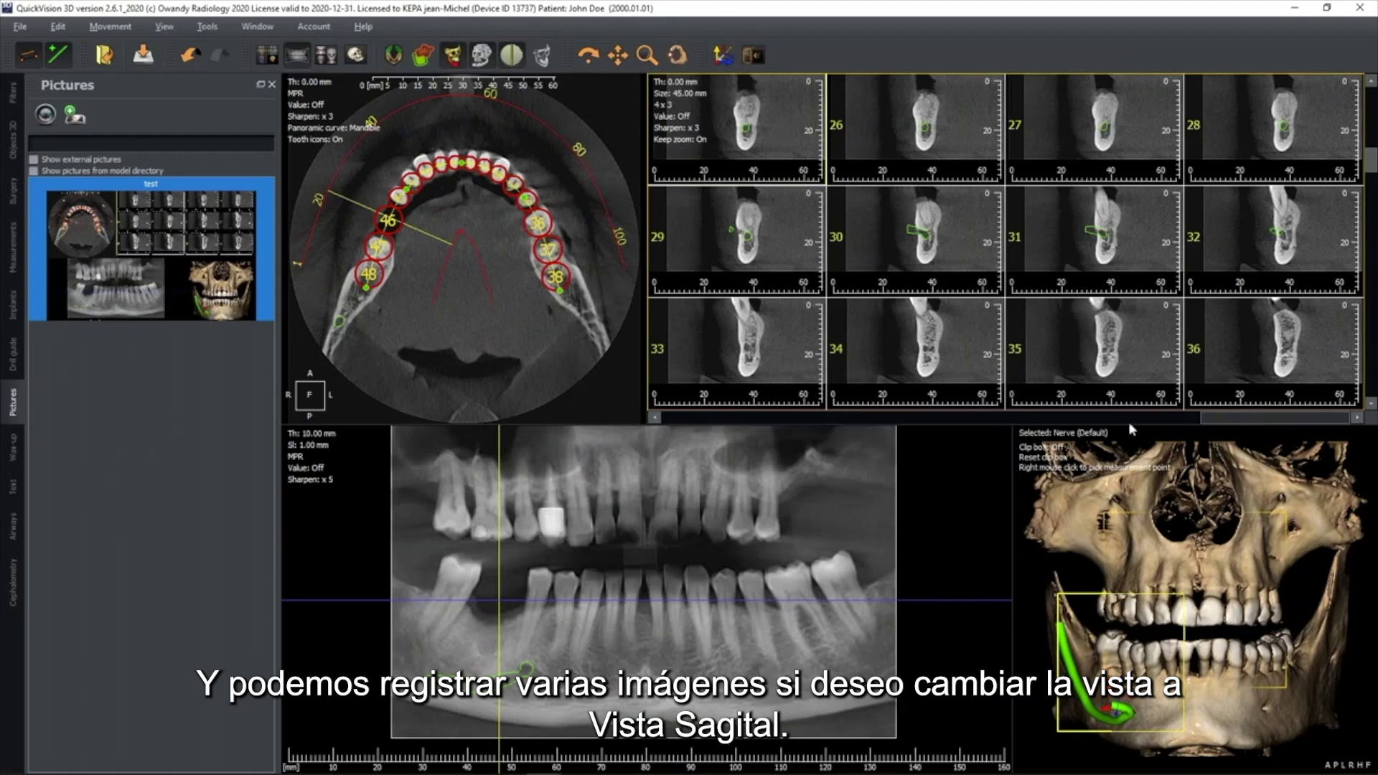
- Page to the wide slices along the jaw and show one enlarged 1 x 1 slice
{"action": "left_click", "coordinate": [1002, 421]}
{"action": "left_click", "coordinate": [1203, 419]}
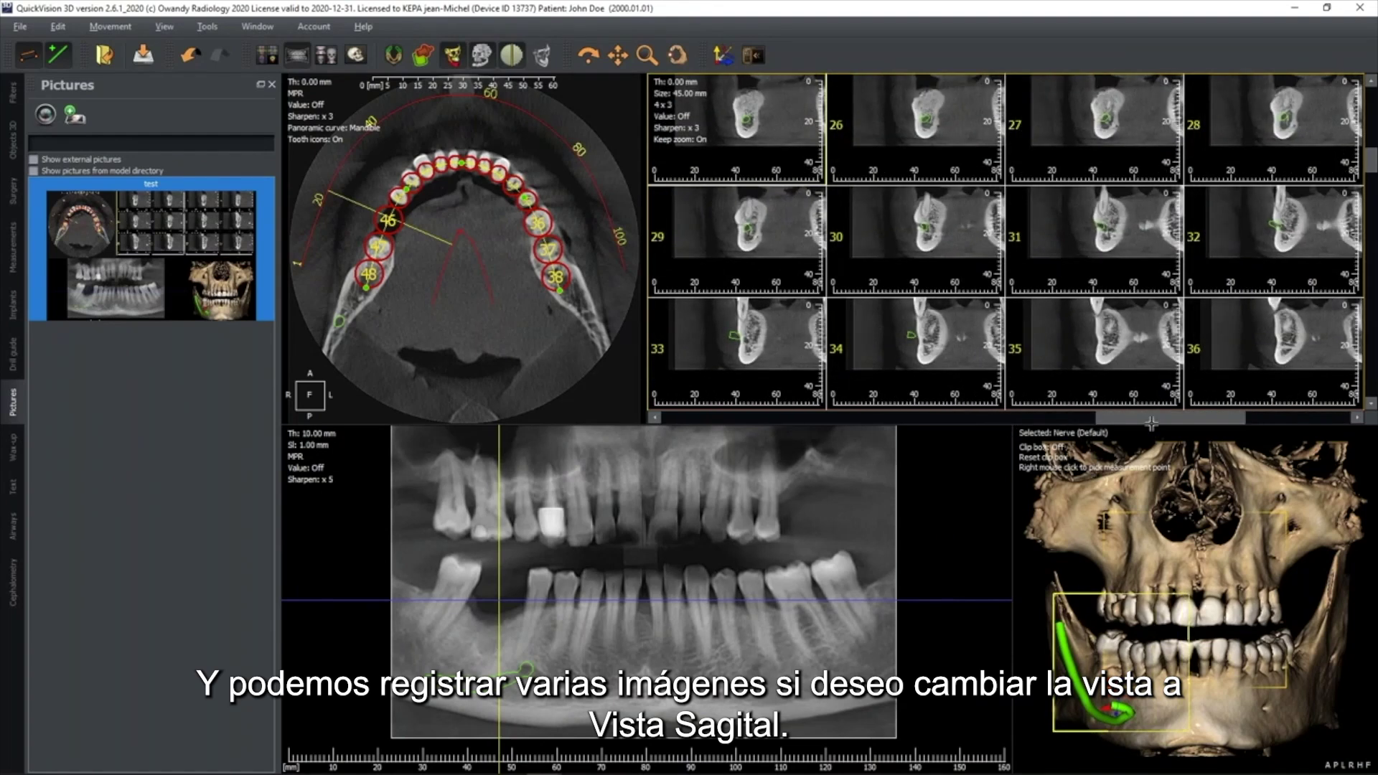
{"action": "left_click", "coordinate": [1018, 424]}
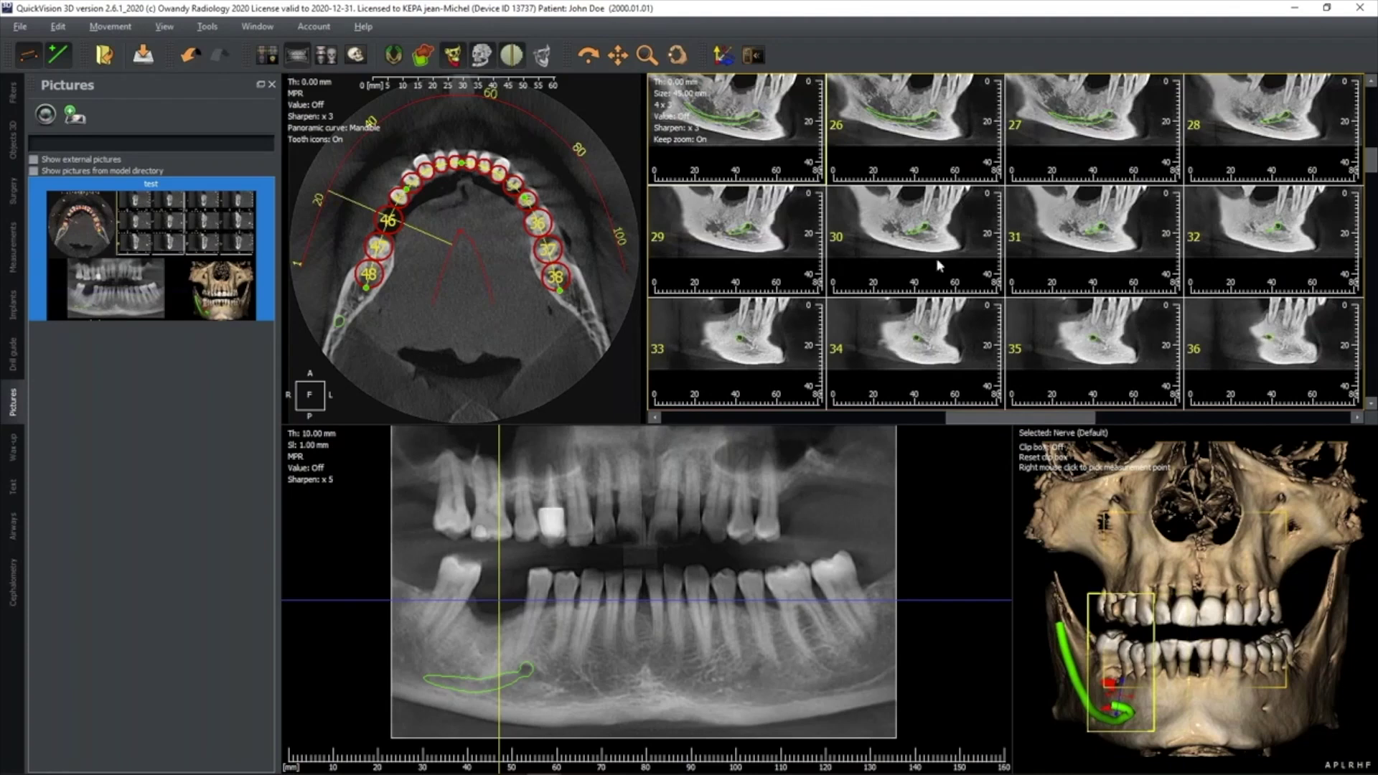
{"action": "left_click", "coordinate": [665, 107]}
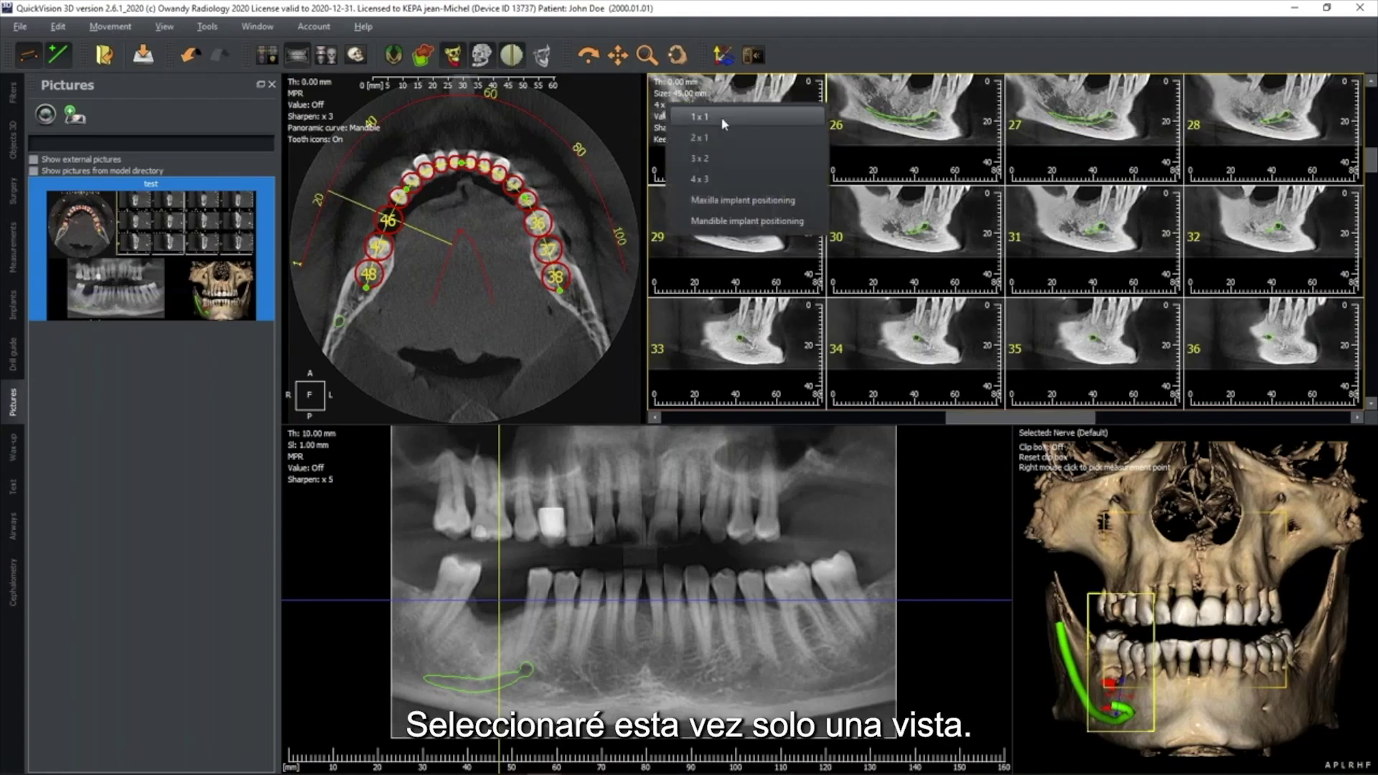
{"action": "left_click", "coordinate": [721, 118]}
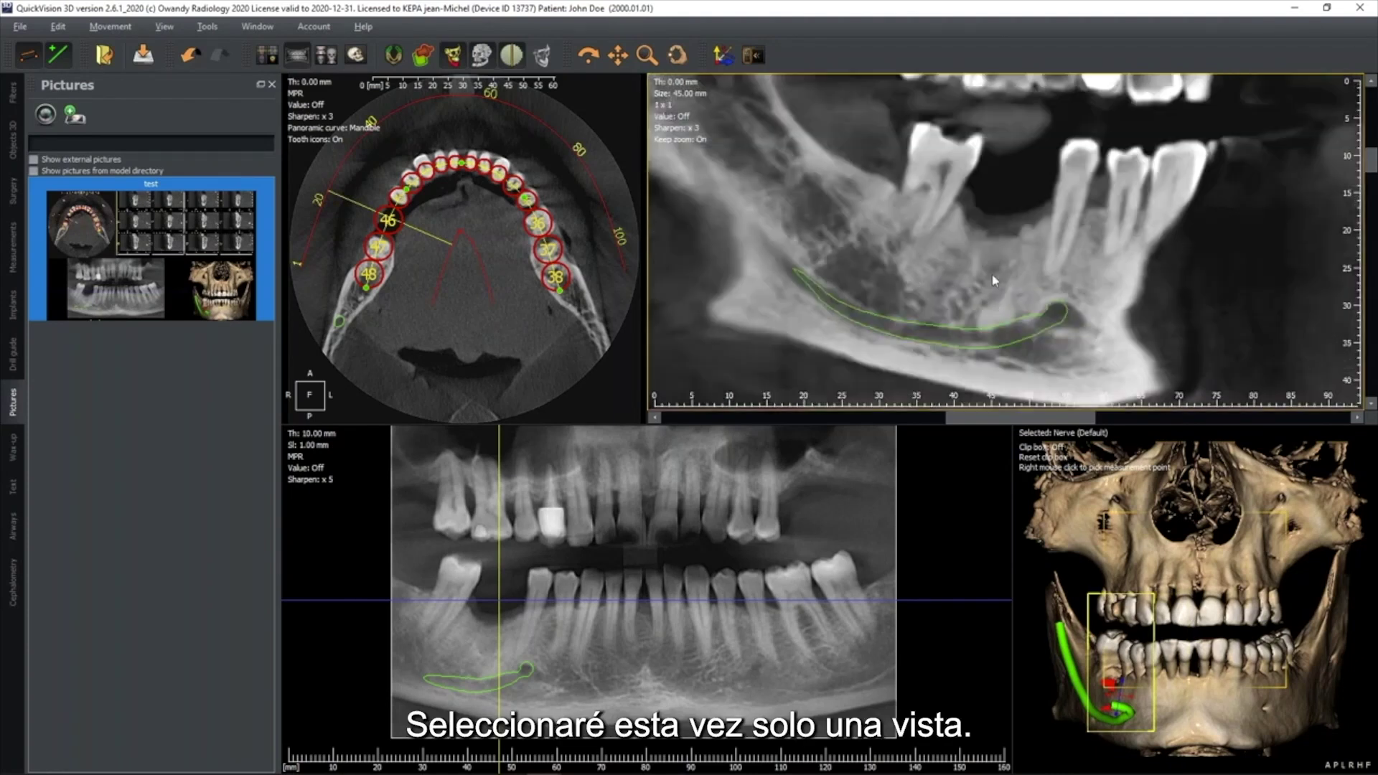
{"action": "scroll", "coordinate": [993, 256], "scroll_direction": "down", "scroll_amount": 2}
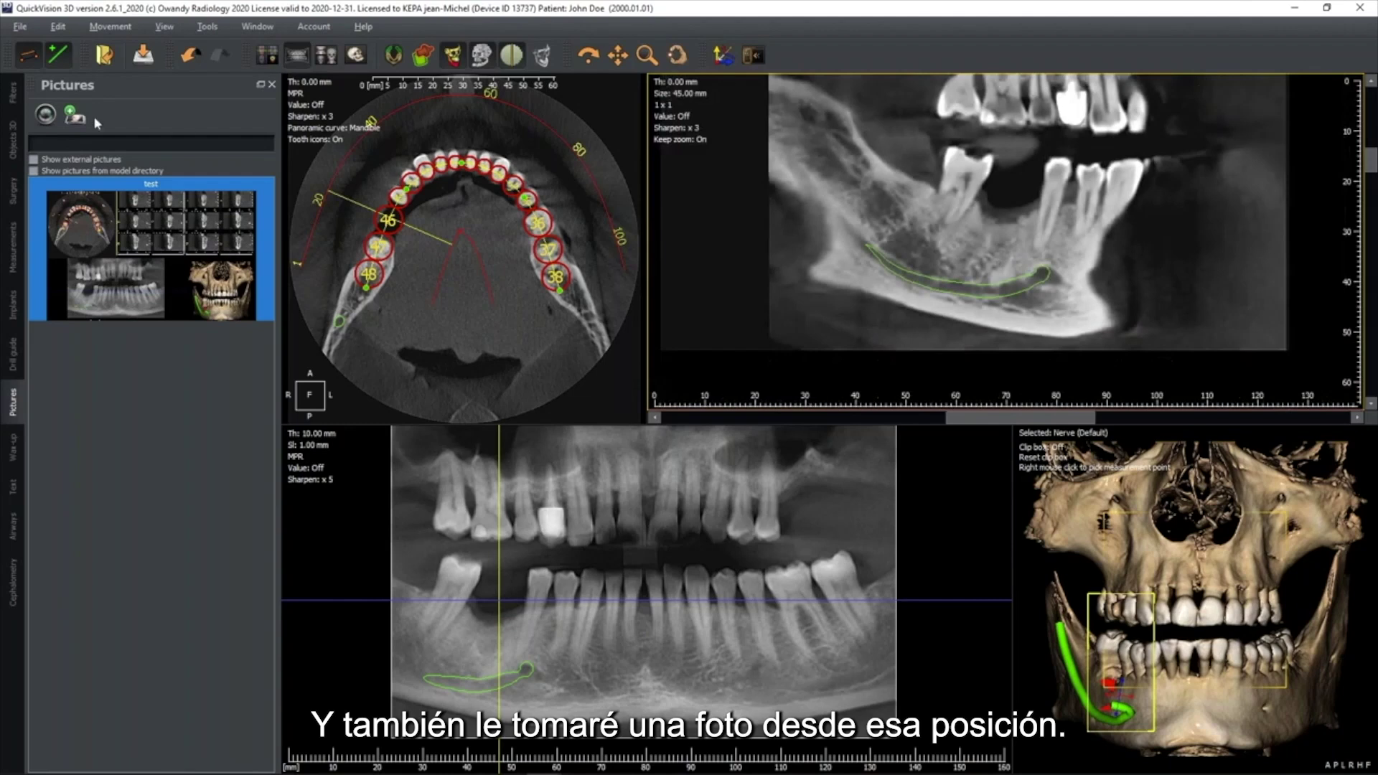
- Capture a snapshot of this single-slice view as picture test2
{"action": "left_click", "coordinate": [47, 116]}
{"action": "type", "text": "test2"}
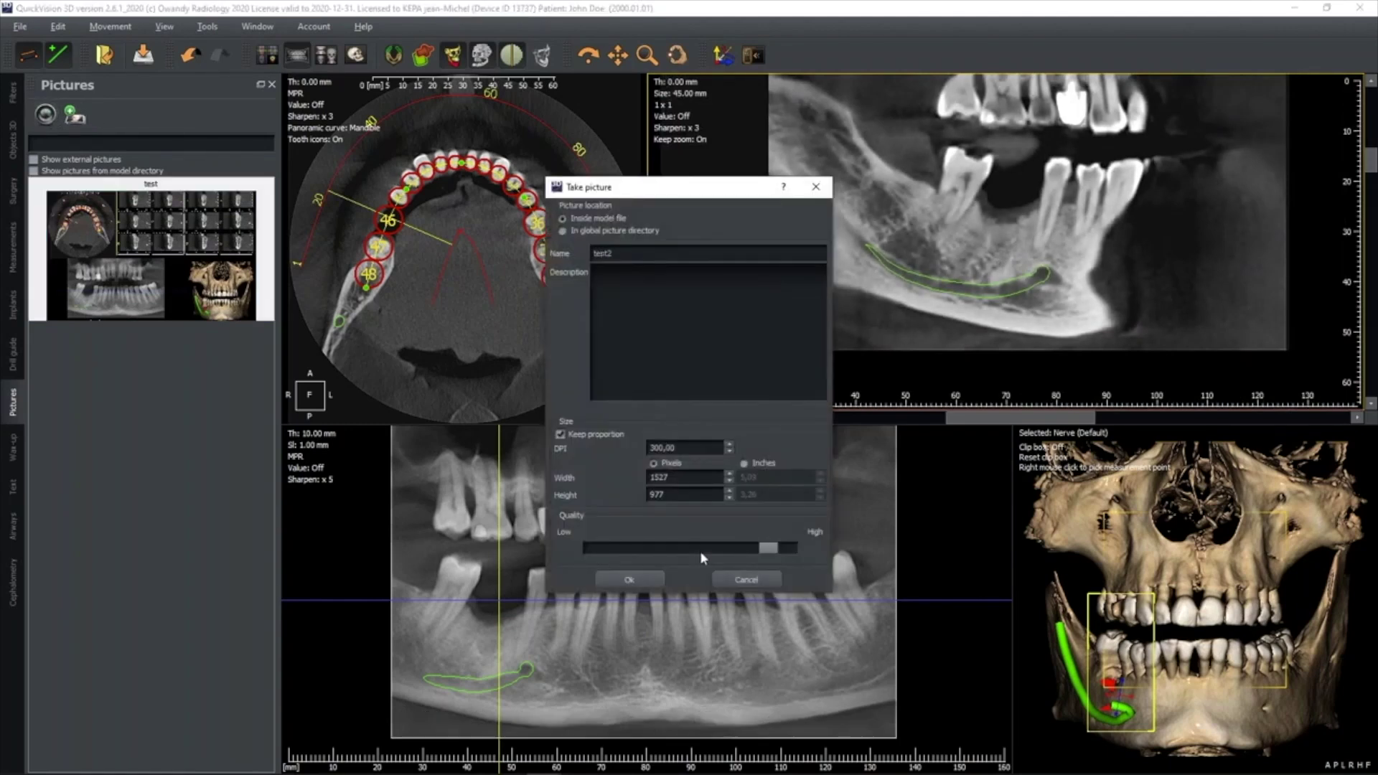
{"action": "left_click", "coordinate": [629, 580]}
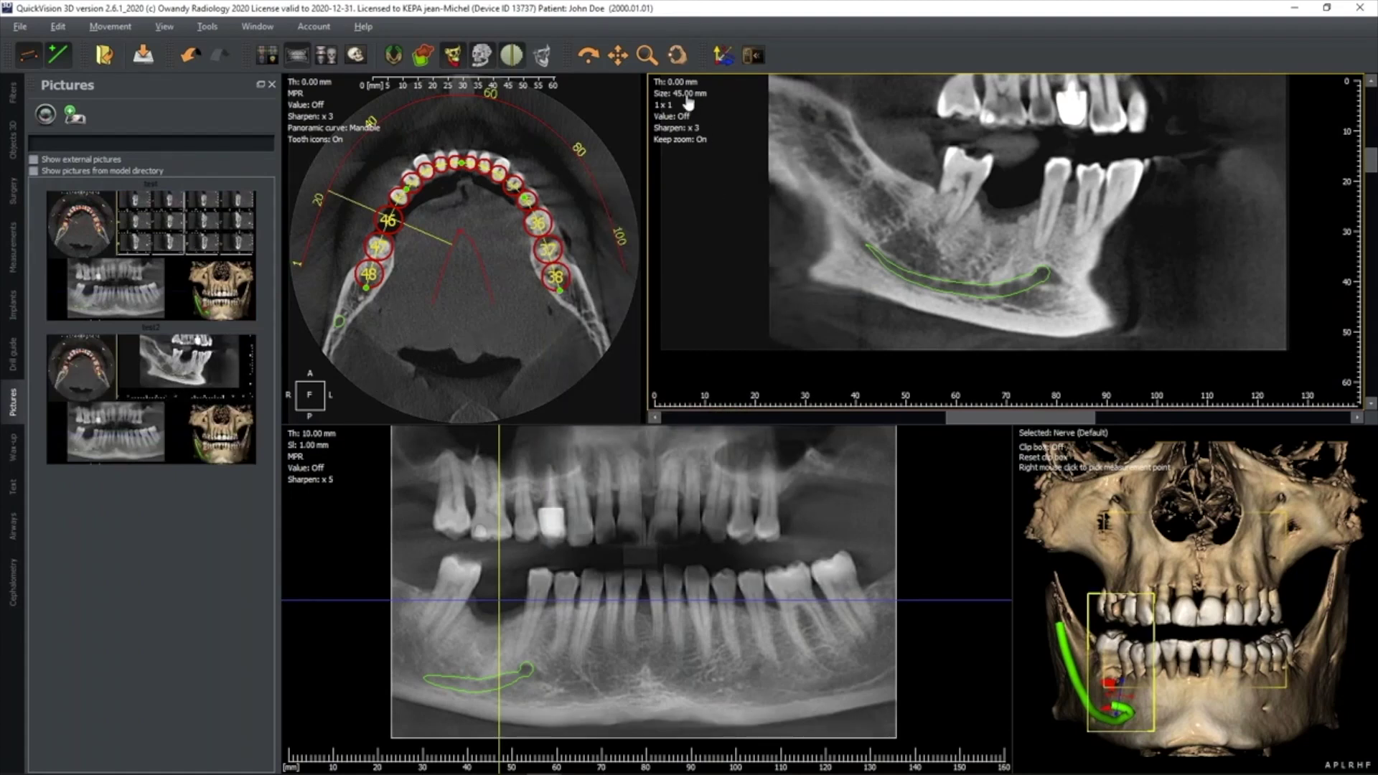
- Return the slice view to a 4 by 3 grid and page through the coronal cross-sections
{"action": "left_click", "coordinate": [668, 109]}
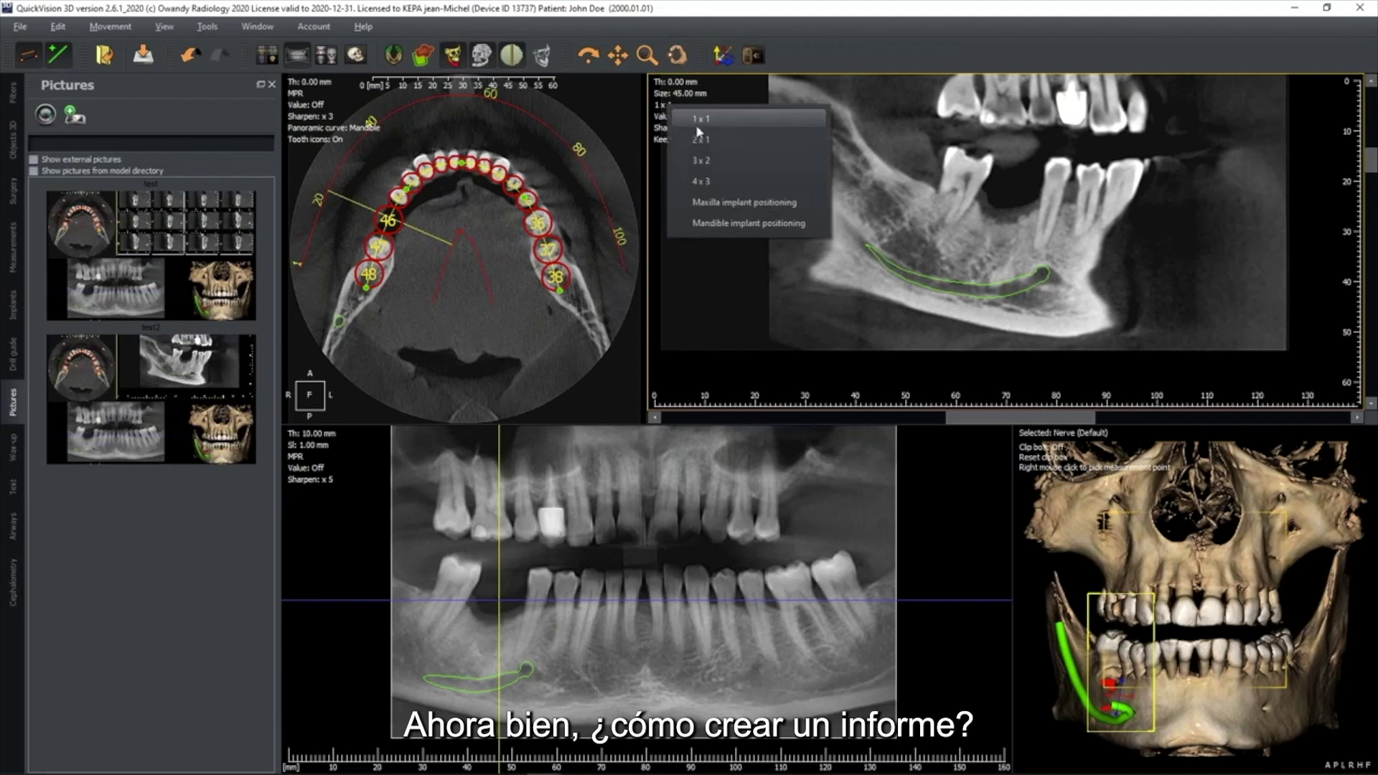
{"action": "left_click", "coordinate": [703, 184]}
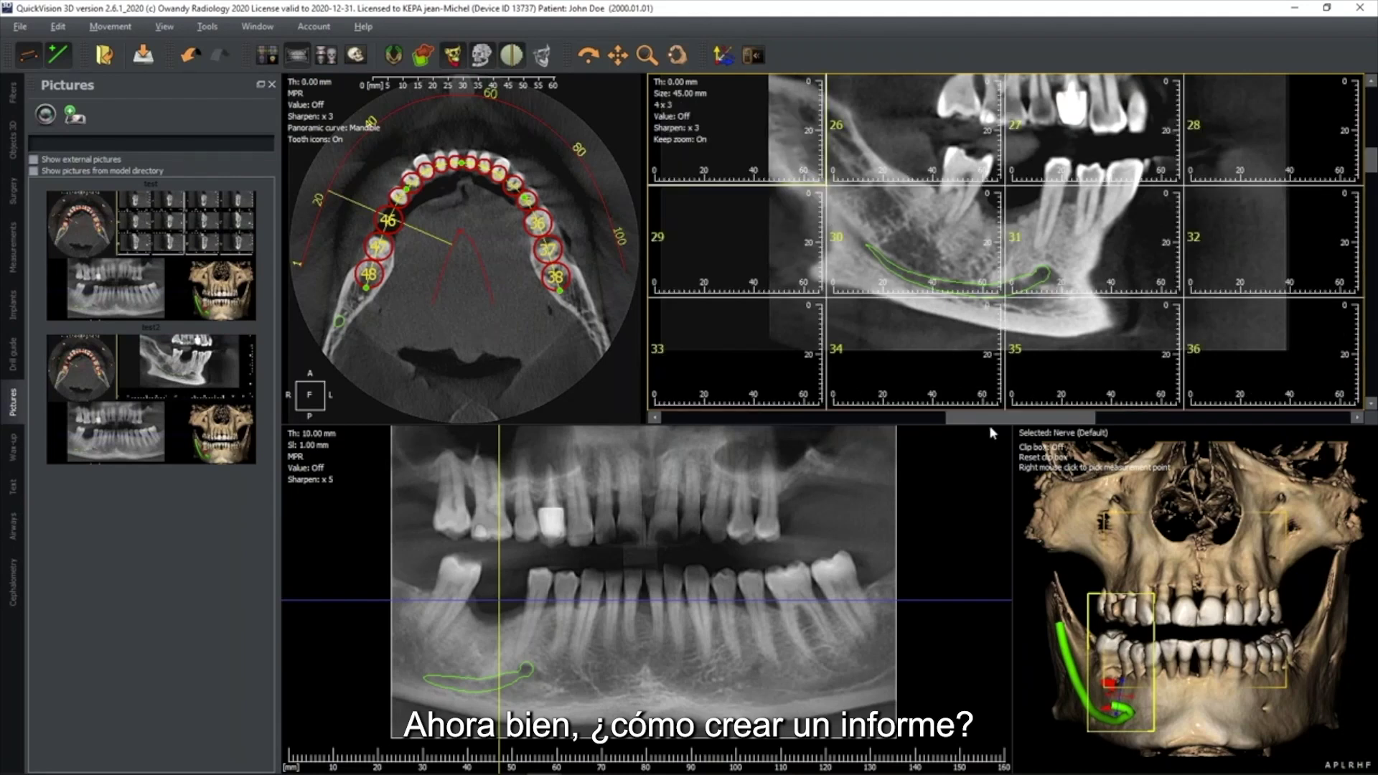
{"action": "left_click", "coordinate": [1326, 419]}
{"action": "left_click", "coordinate": [1341, 419]}
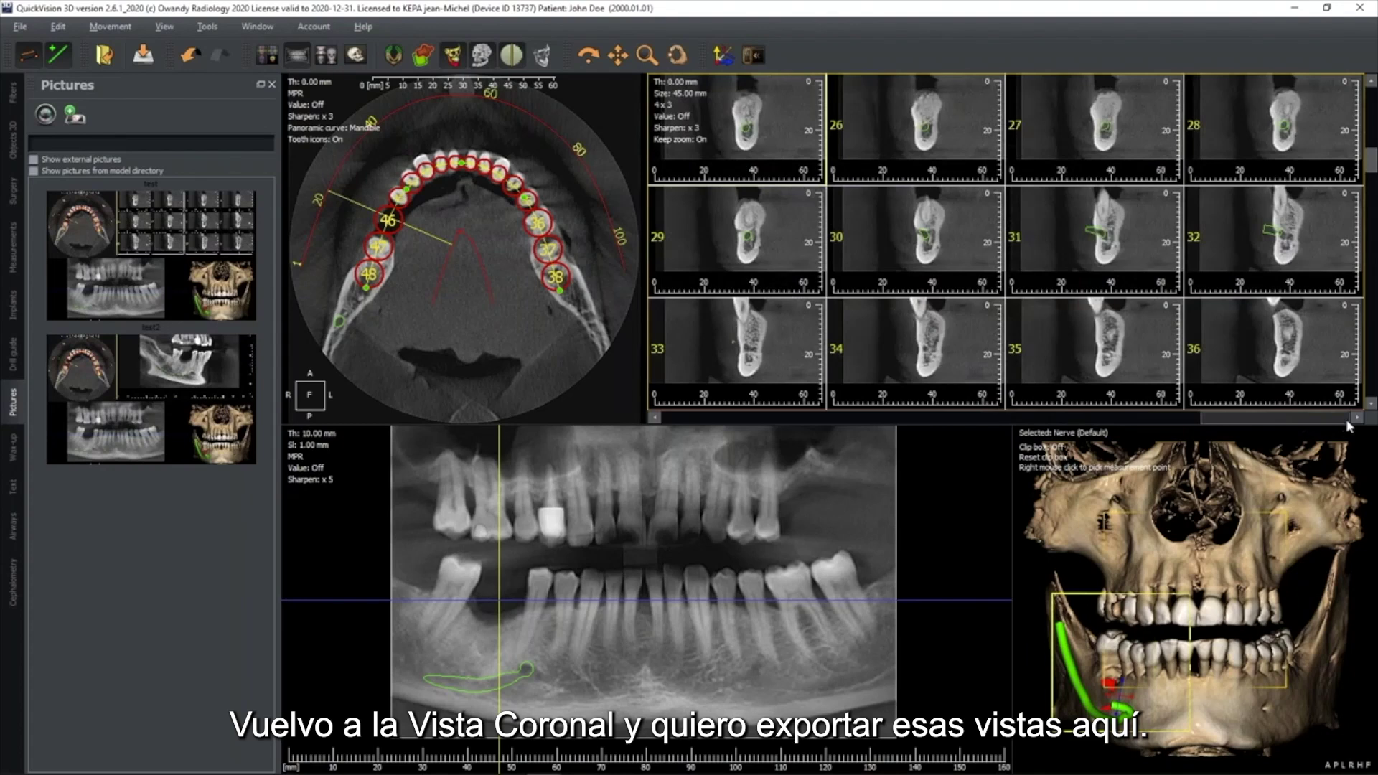
{"action": "left_click_drag", "start_coordinate": [1346, 422], "coordinate": [1349, 422]}
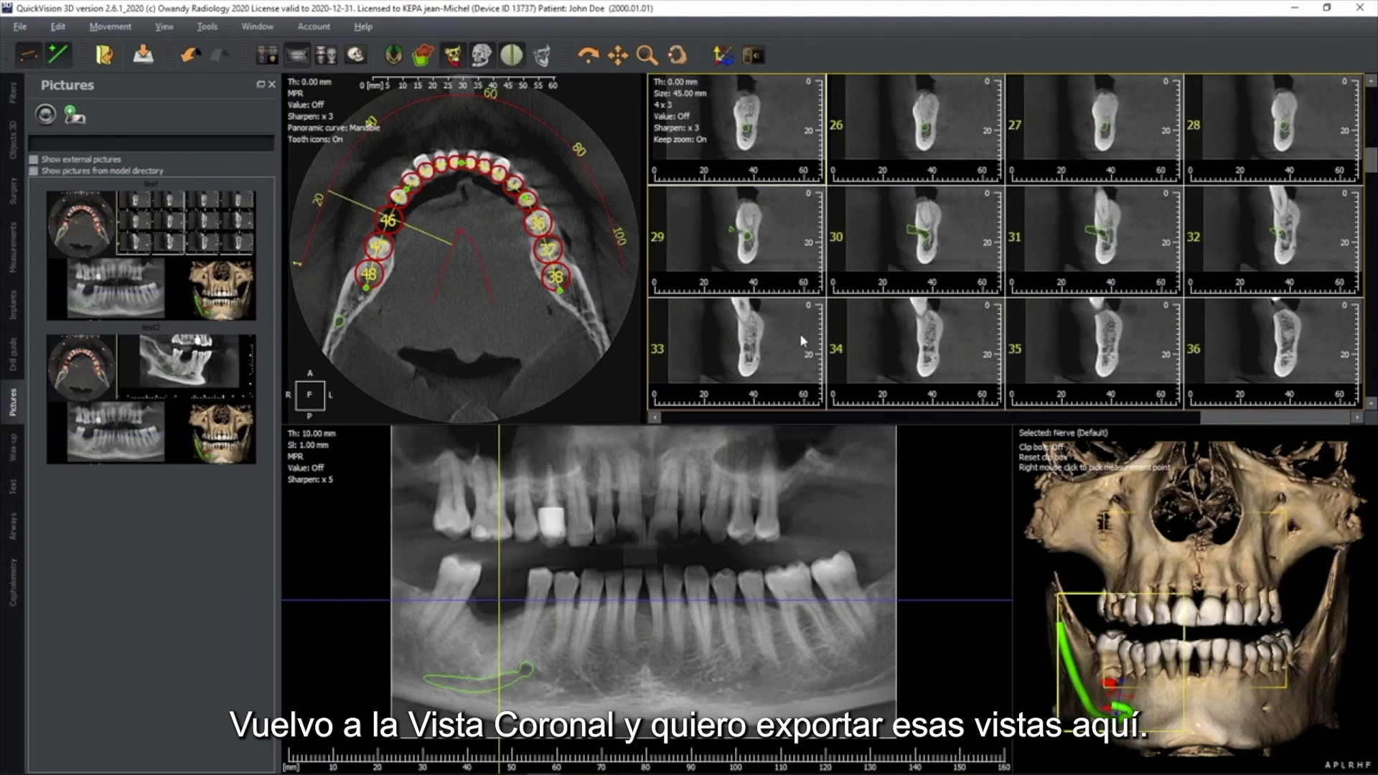
- Fill in the report's practice name, set print slices 25 to 36, and open the print preview
{"action": "left_click", "coordinate": [20, 29]}
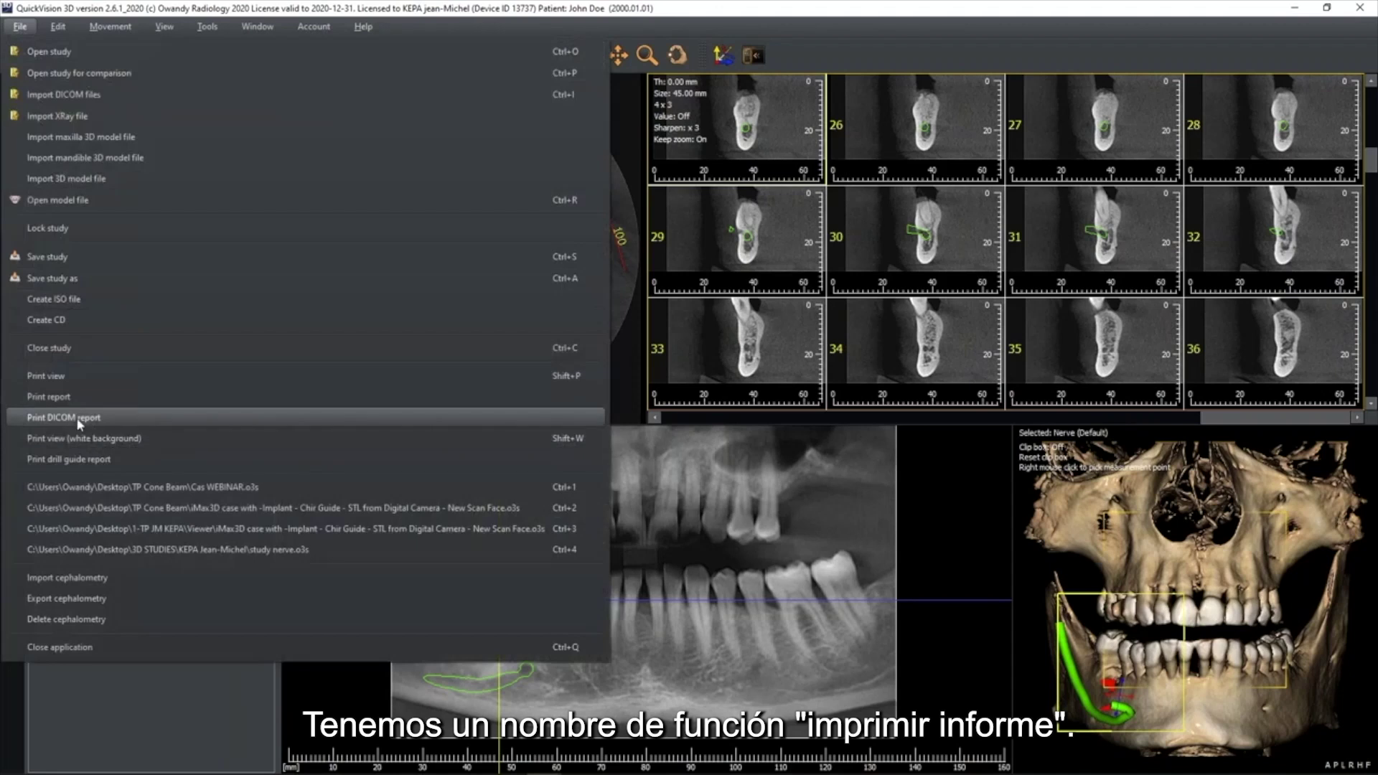
{"action": "left_click", "coordinate": [56, 399]}
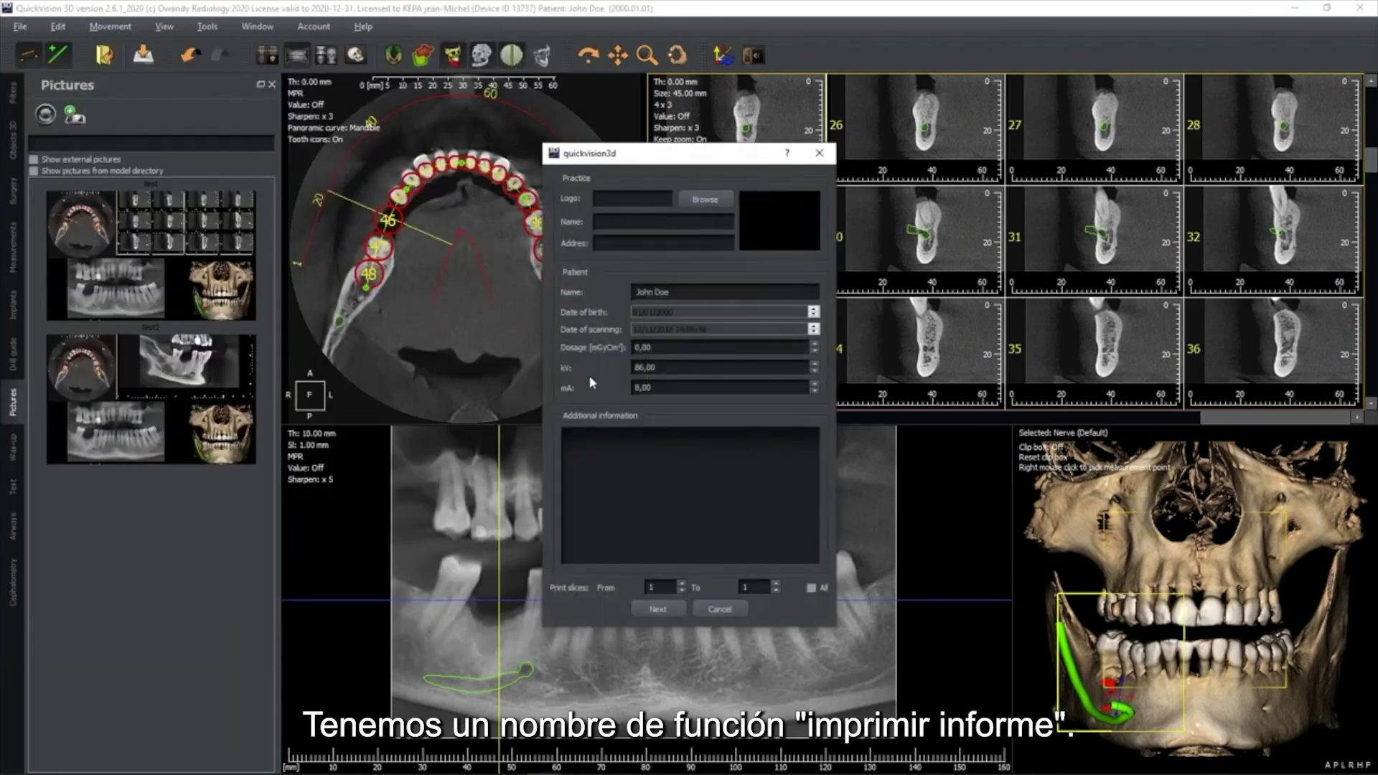
{"action": "left_click", "coordinate": [639, 220]}
{"action": "type", "text": "APEX"}
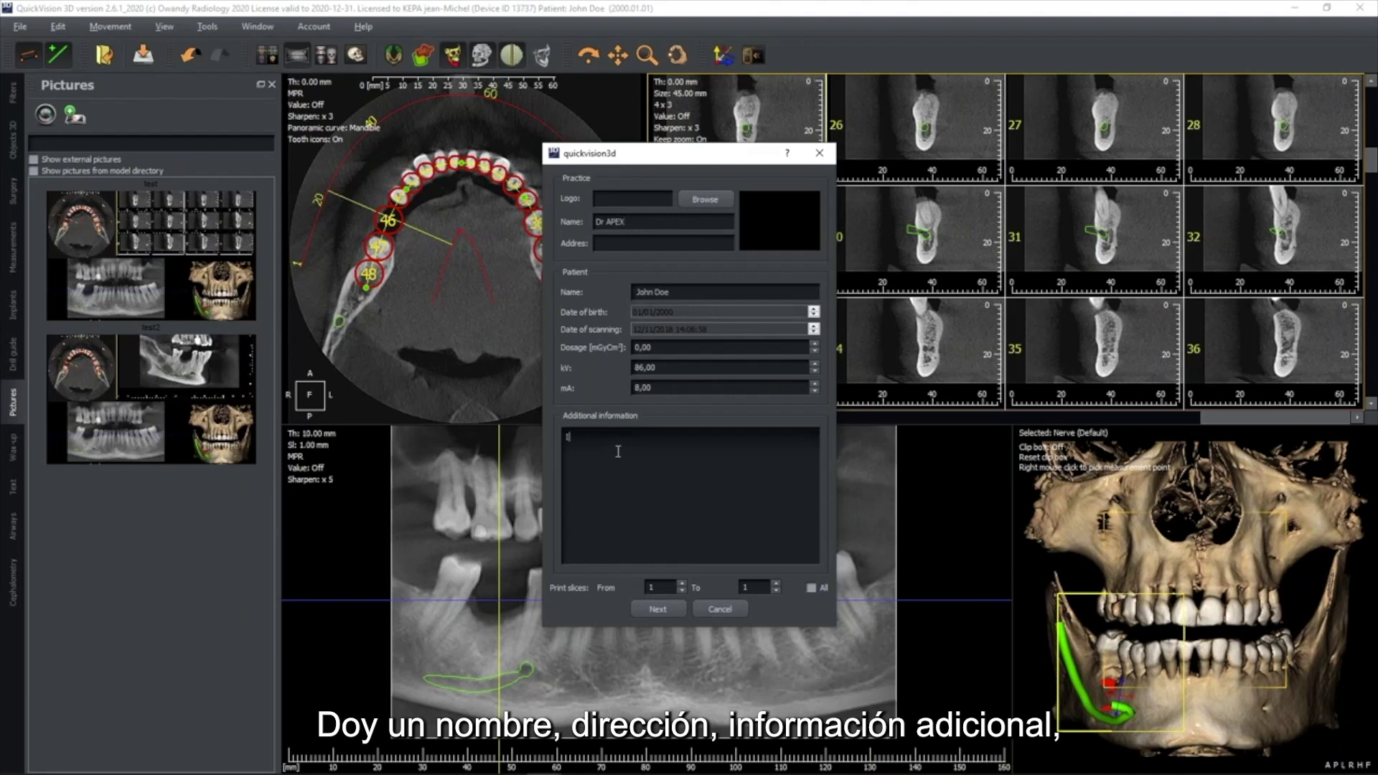
{"action": "type", "text": "ormations"}
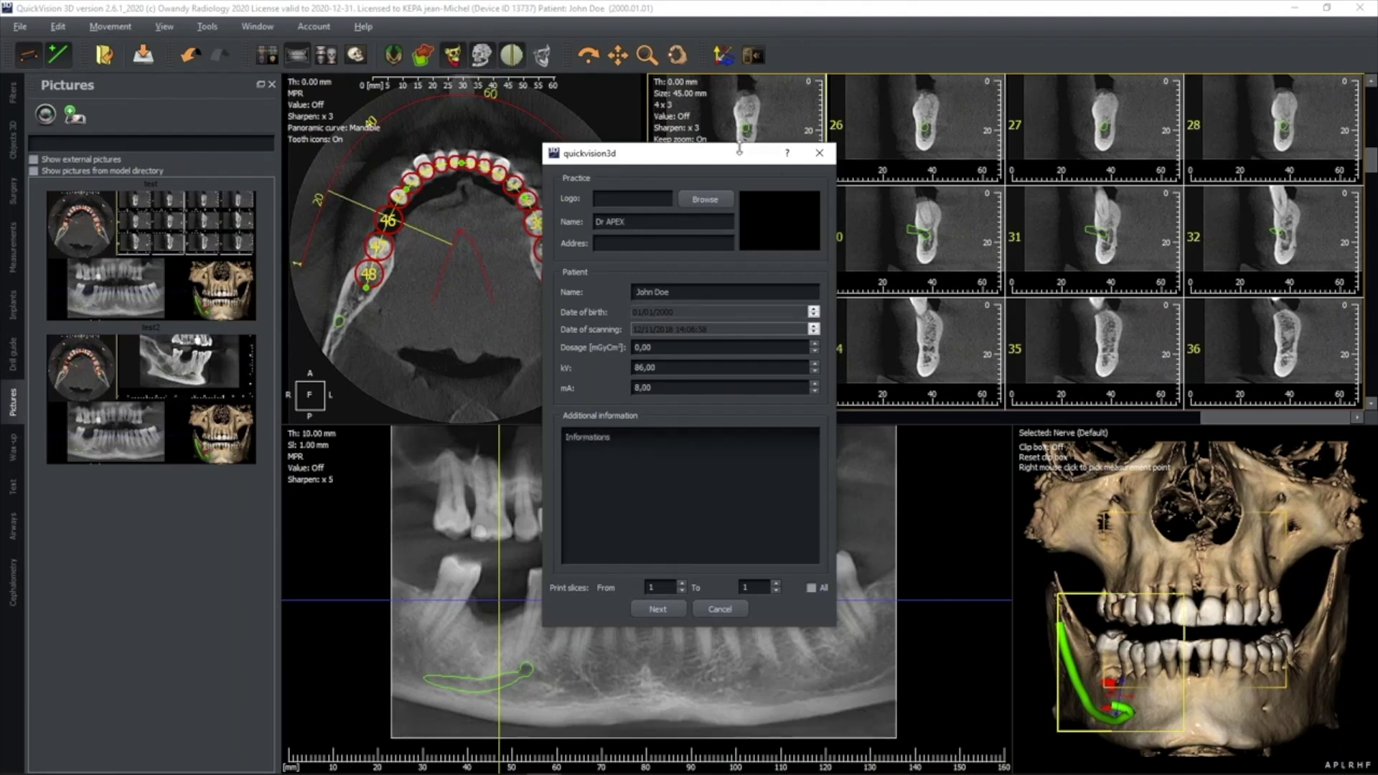
{"action": "left_click_drag", "start_coordinate": [739, 153], "coordinate": [565, 104]}
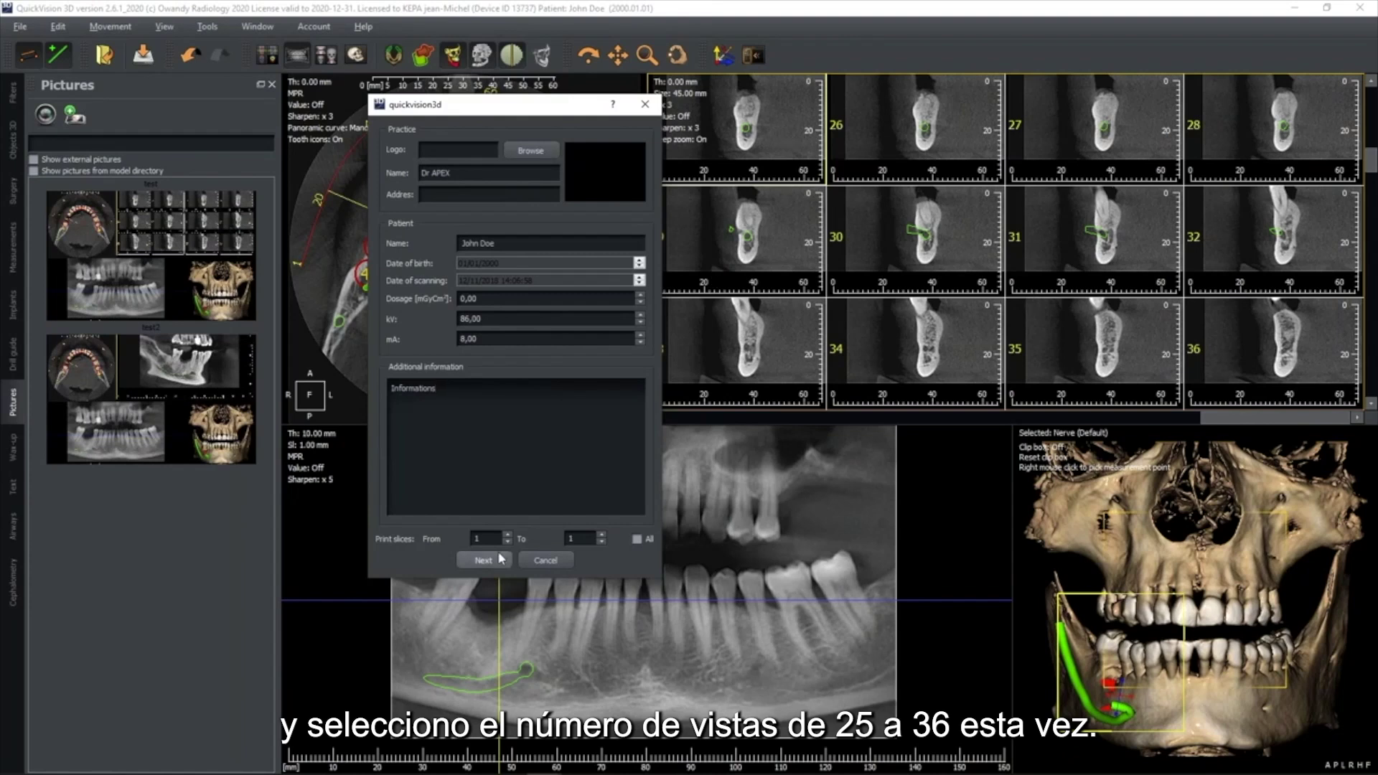
{"action": "left_click_drag", "start_coordinate": [488, 537], "coordinate": [461, 540]}
{"action": "left_click", "coordinate": [483, 559]}
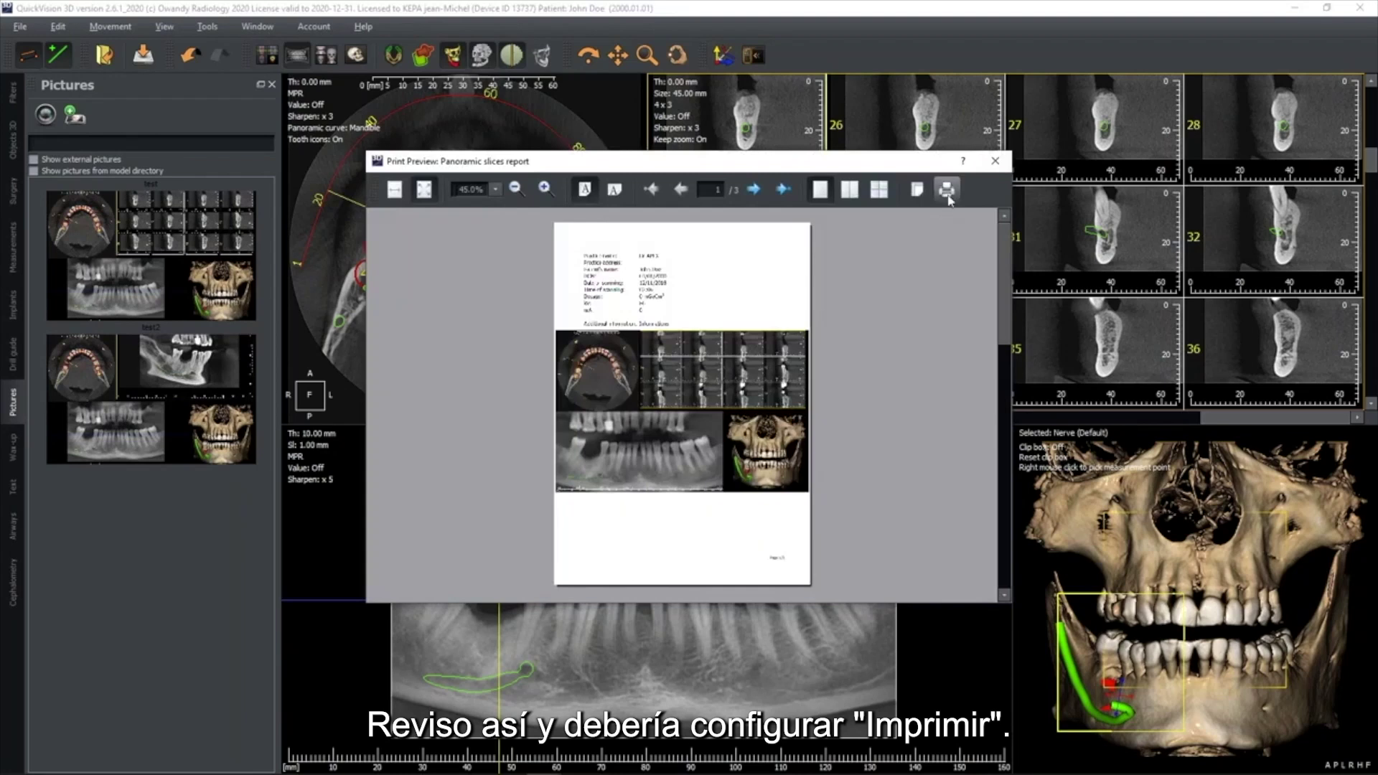
- Print the report to a PDF named 'Repport DEMO' in TP Cone Beam > Rapports
{"action": "left_click", "coordinate": [945, 198]}
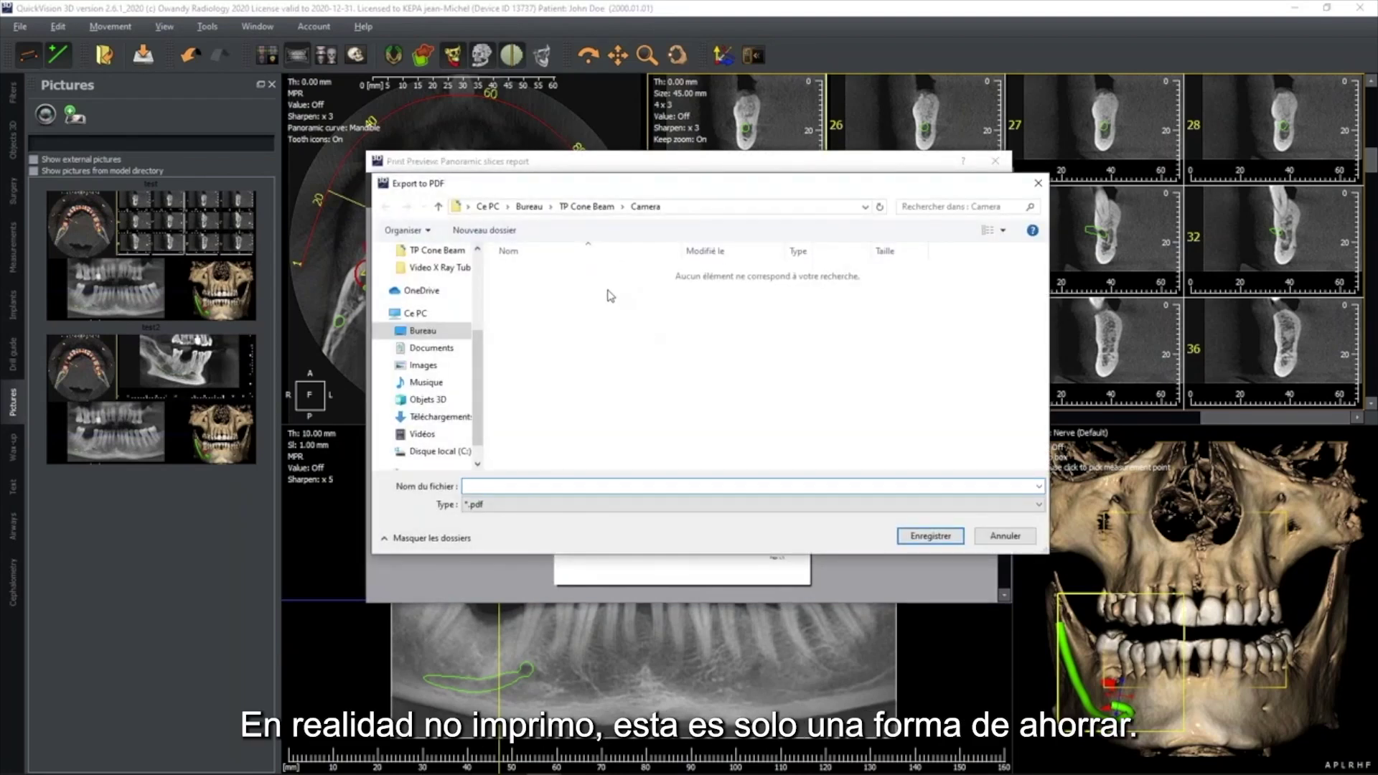
{"action": "left_click", "coordinate": [586, 207]}
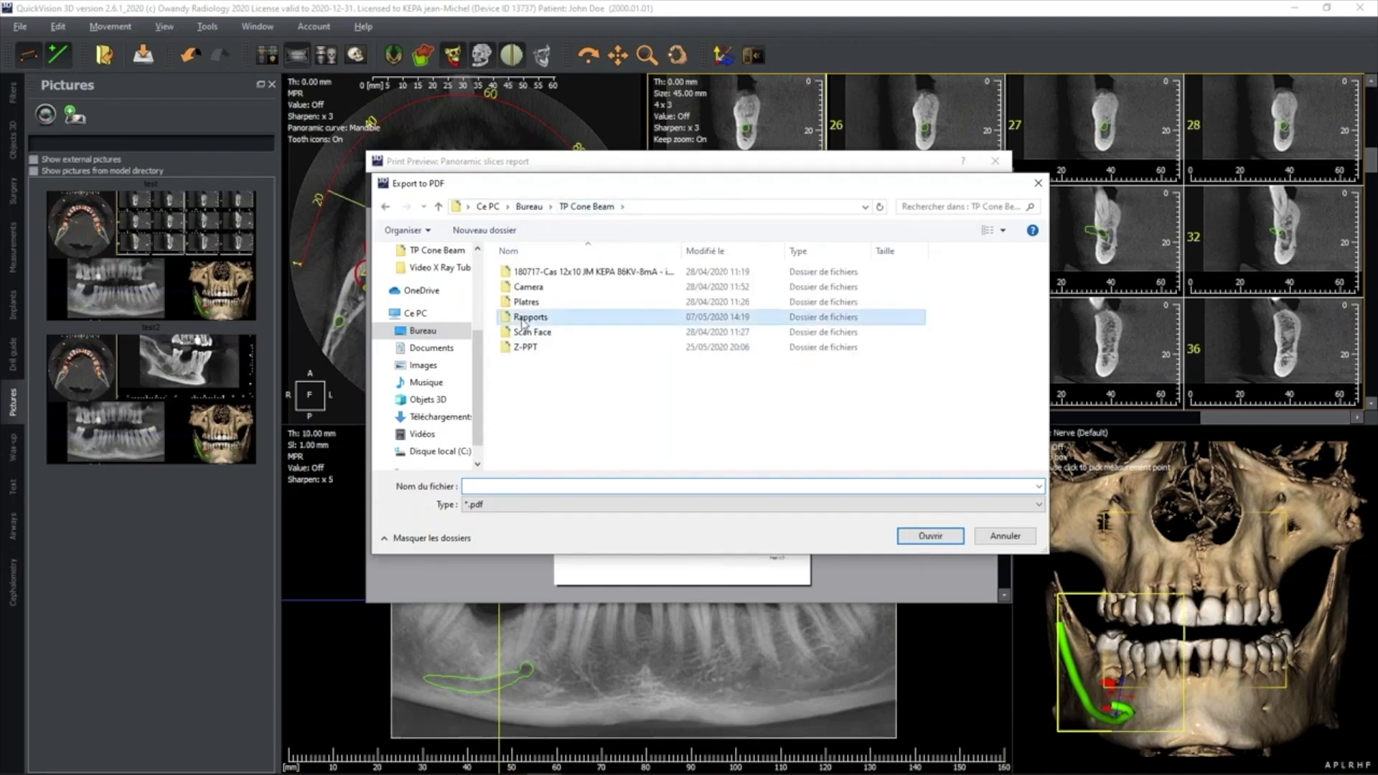
{"action": "double_click", "coordinate": [529, 316]}
{"action": "left_click", "coordinate": [523, 487]}
{"action": "type", "text": "Repport DEMO"}
{"action": "left_click", "coordinate": [930, 542]}
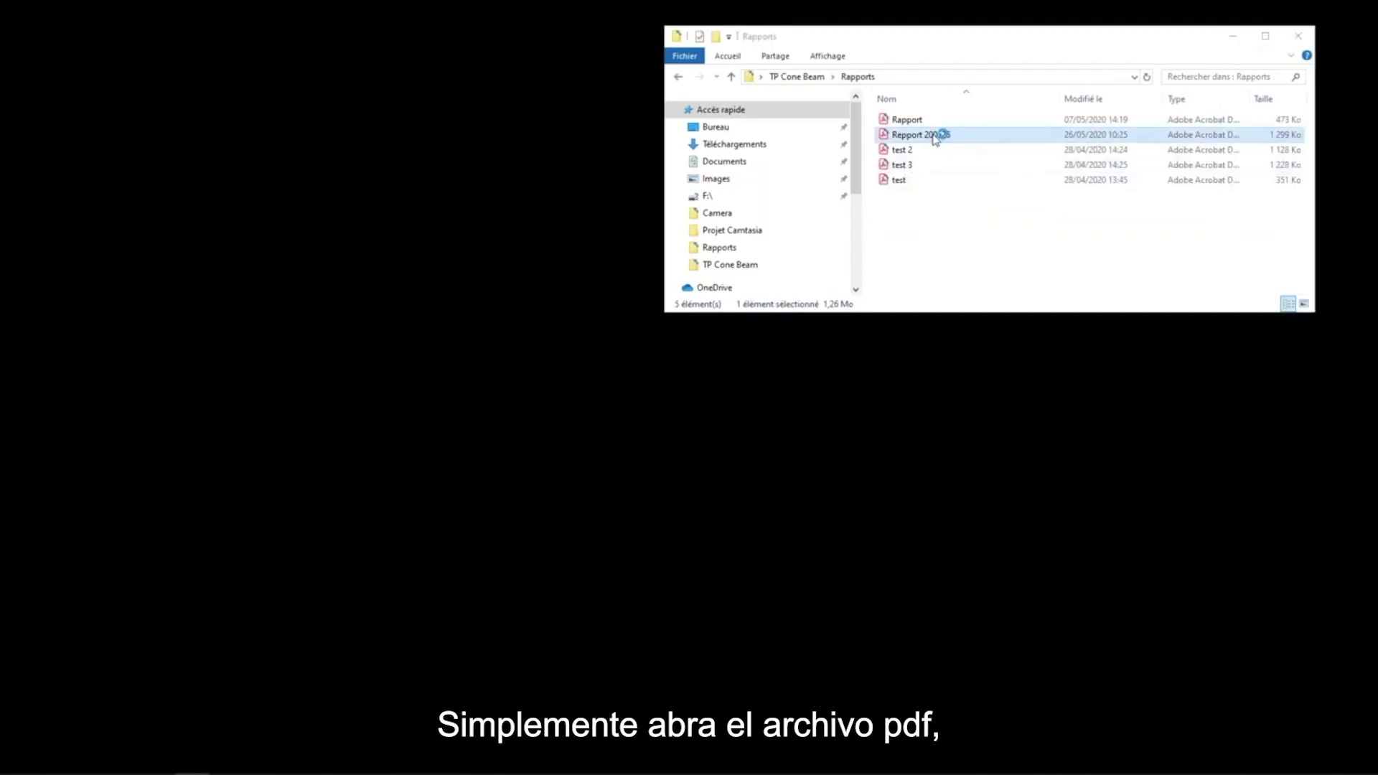
- Open the exported report PDF in Acrobat Reader, scroll its pages, then close Acrobat and Explorer
{"action": "double_click", "coordinate": [938, 135]}
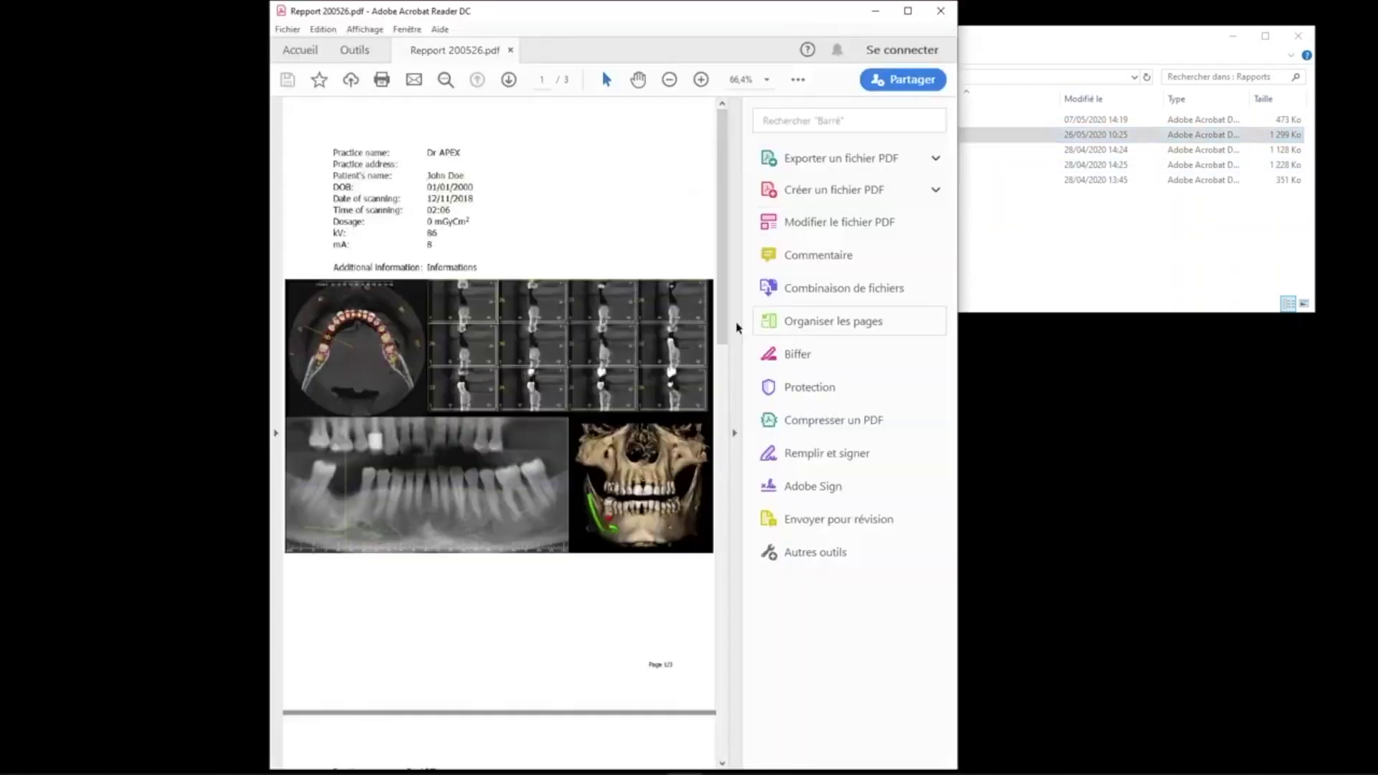
{"action": "left_click", "coordinate": [734, 433]}
{"action": "scroll", "coordinate": [750, 407], "scroll_direction": "down", "scroll_amount": 10}
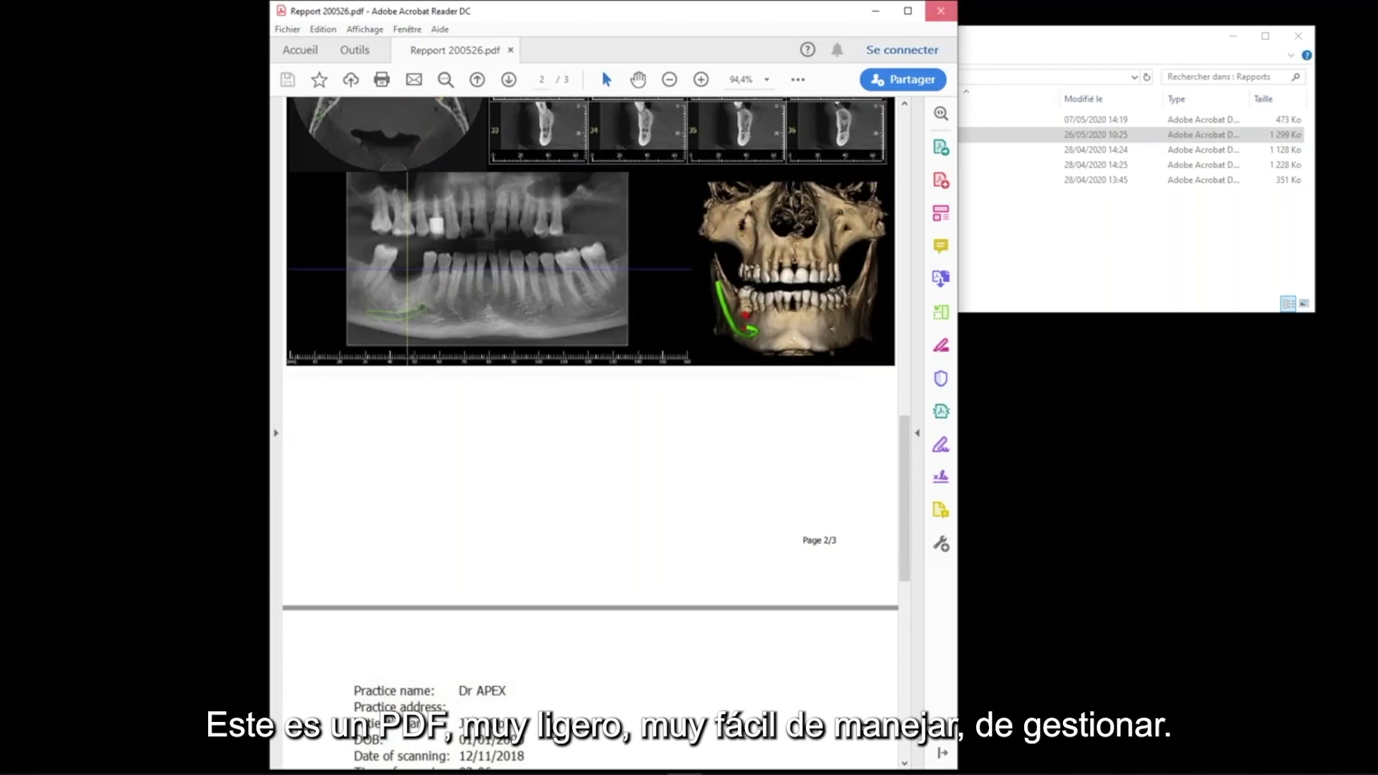
{"action": "left_click", "coordinate": [940, 11]}
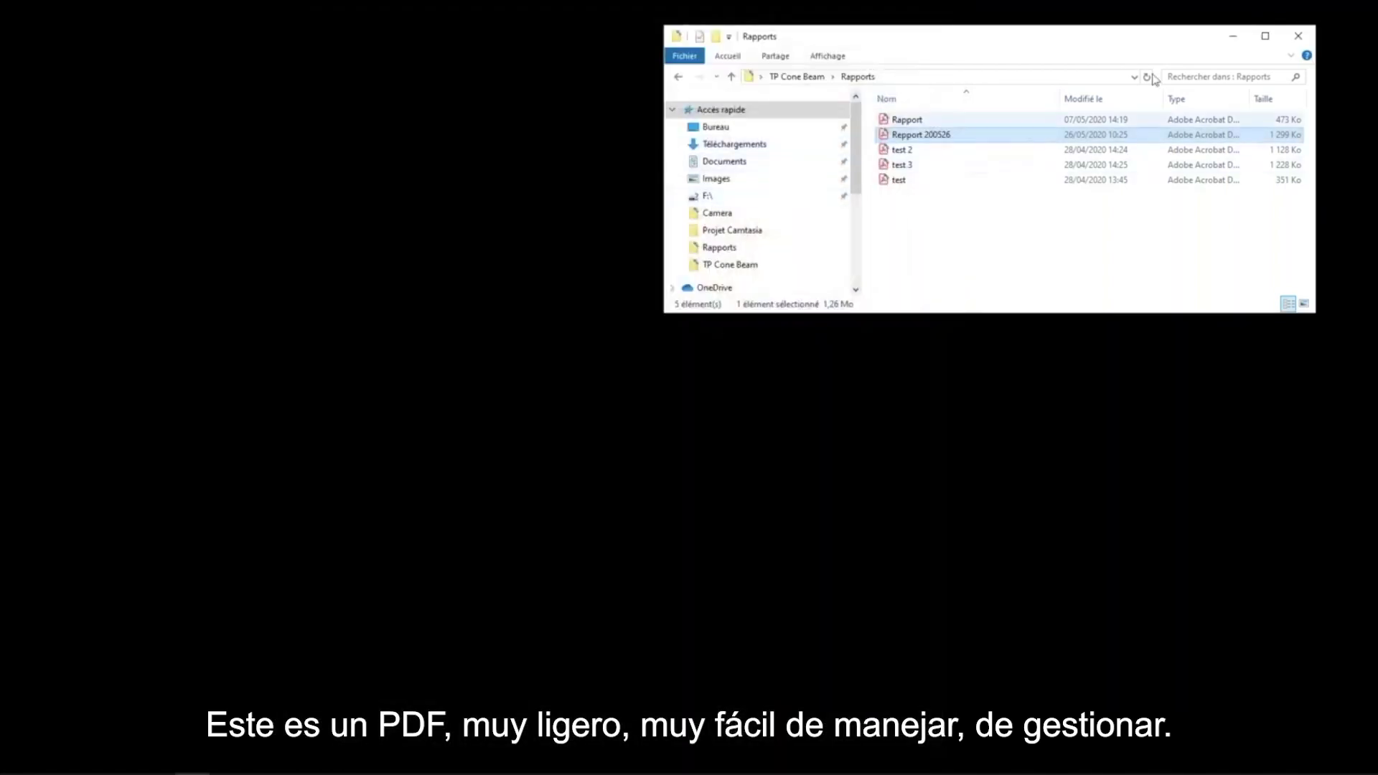
{"action": "left_click", "coordinate": [1298, 36]}
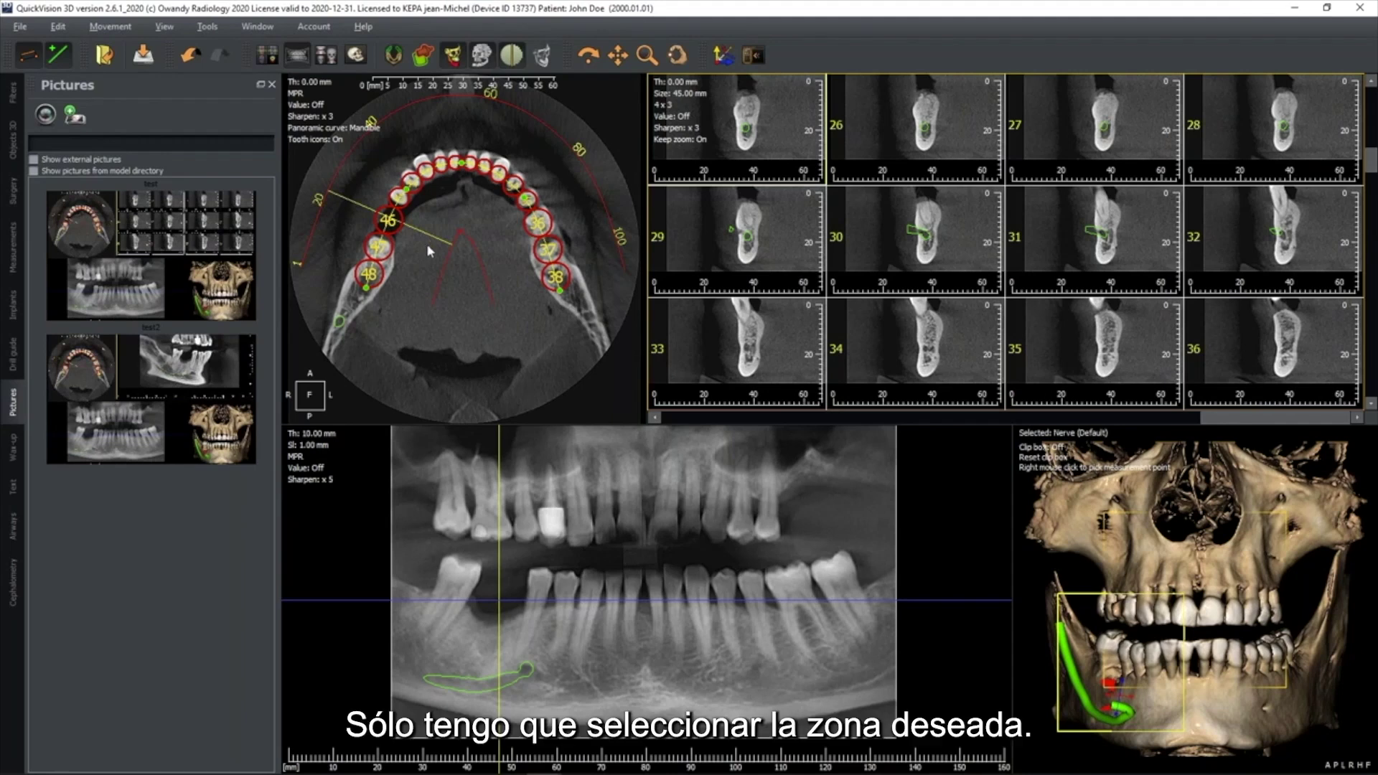
- Show an enlarged single cross-section through tooth 46 and choose to add an implant there
{"action": "left_click", "coordinate": [397, 231]}
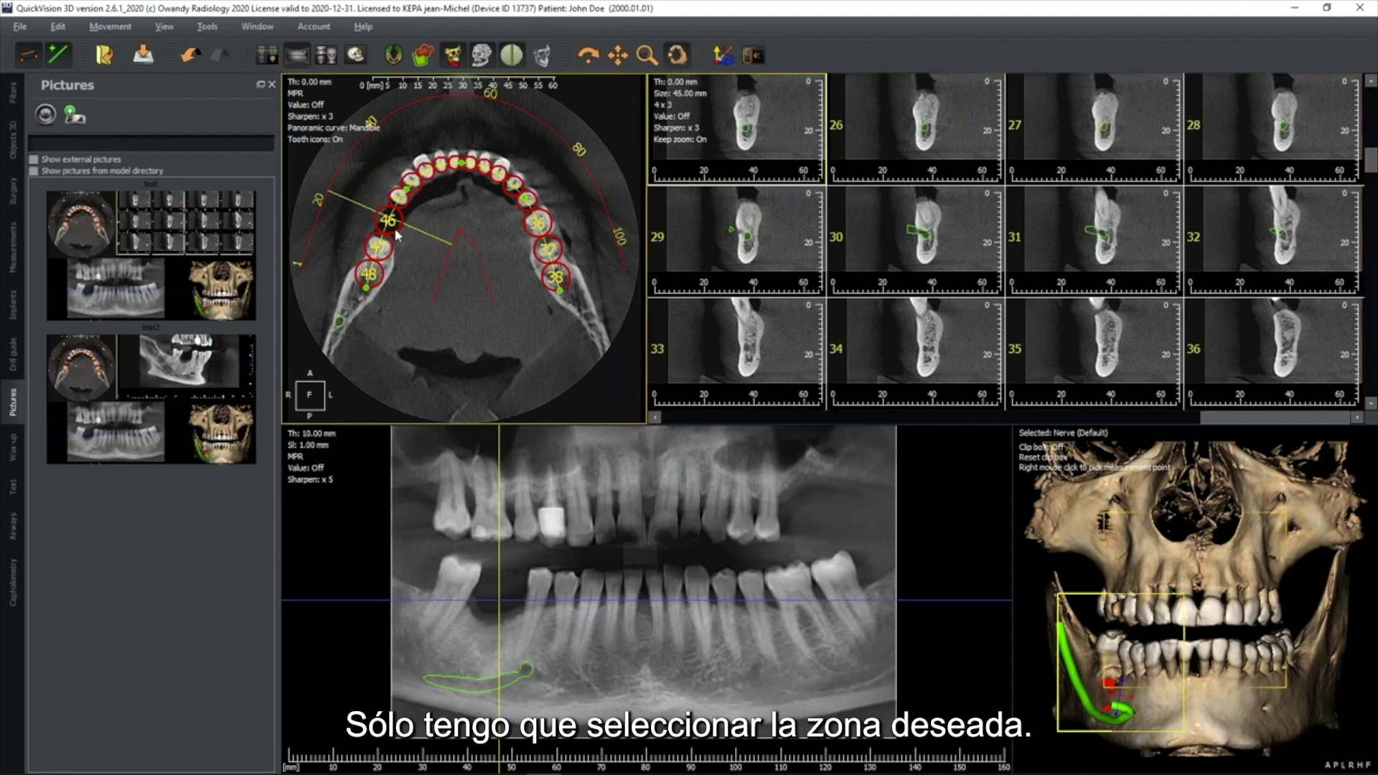
{"action": "left_click", "coordinate": [390, 221]}
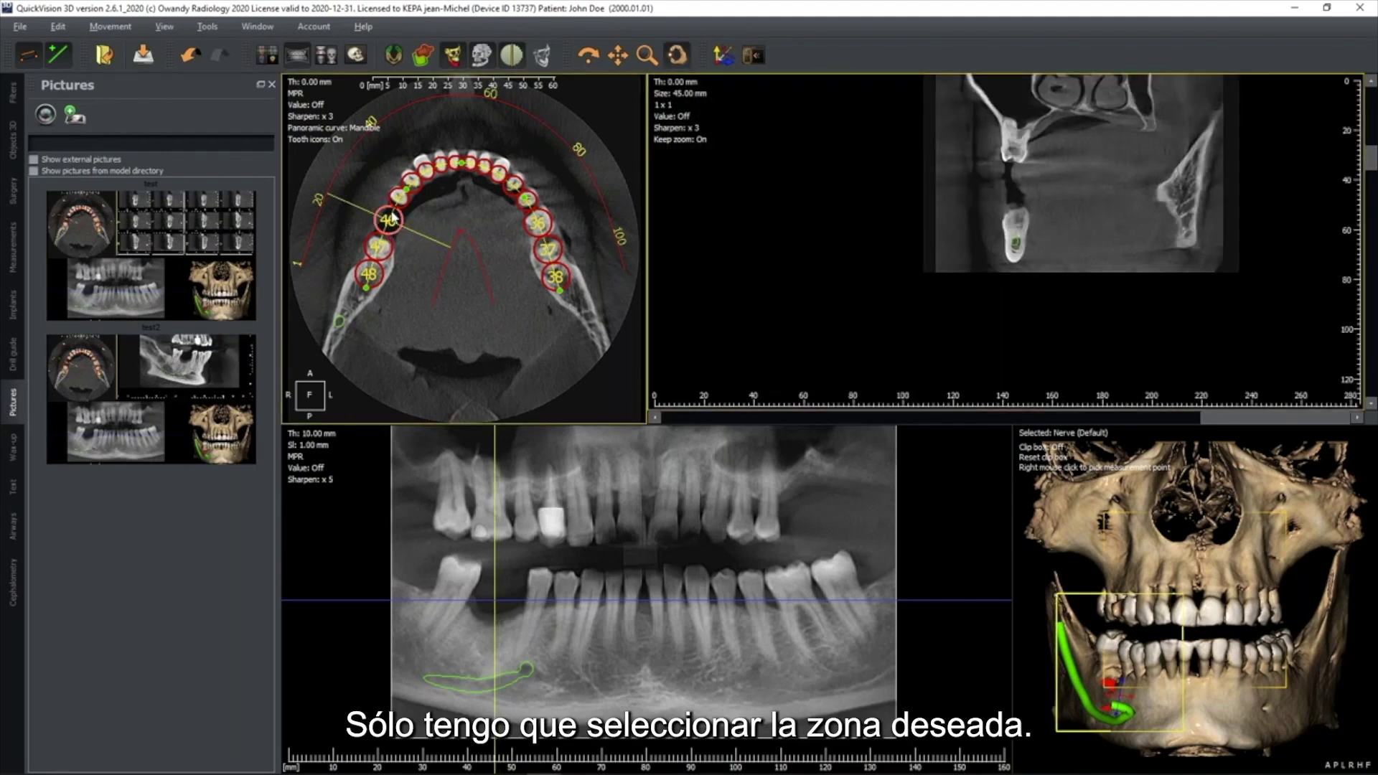
{"action": "scroll", "coordinate": [983, 238], "scroll_direction": "up", "scroll_amount": 3}
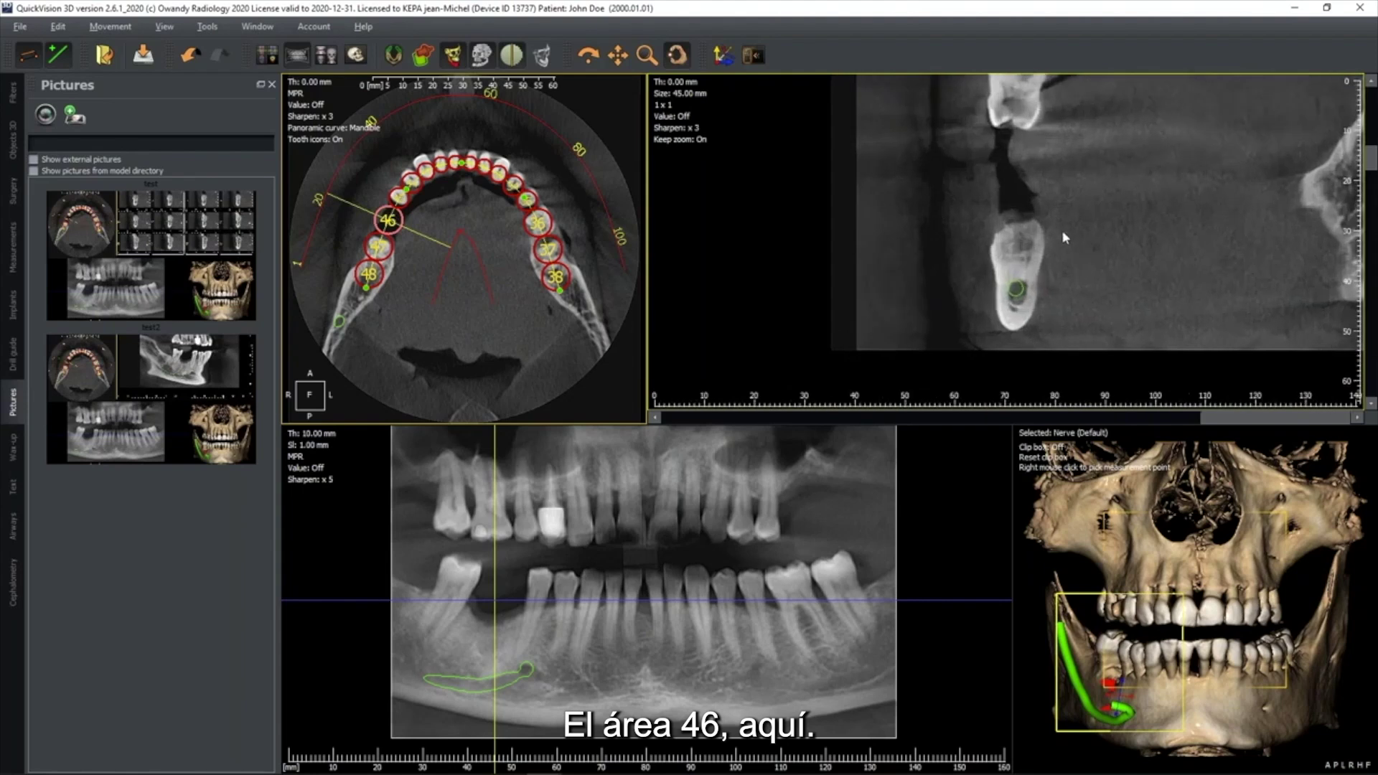
{"action": "right_click", "coordinate": [395, 221]}
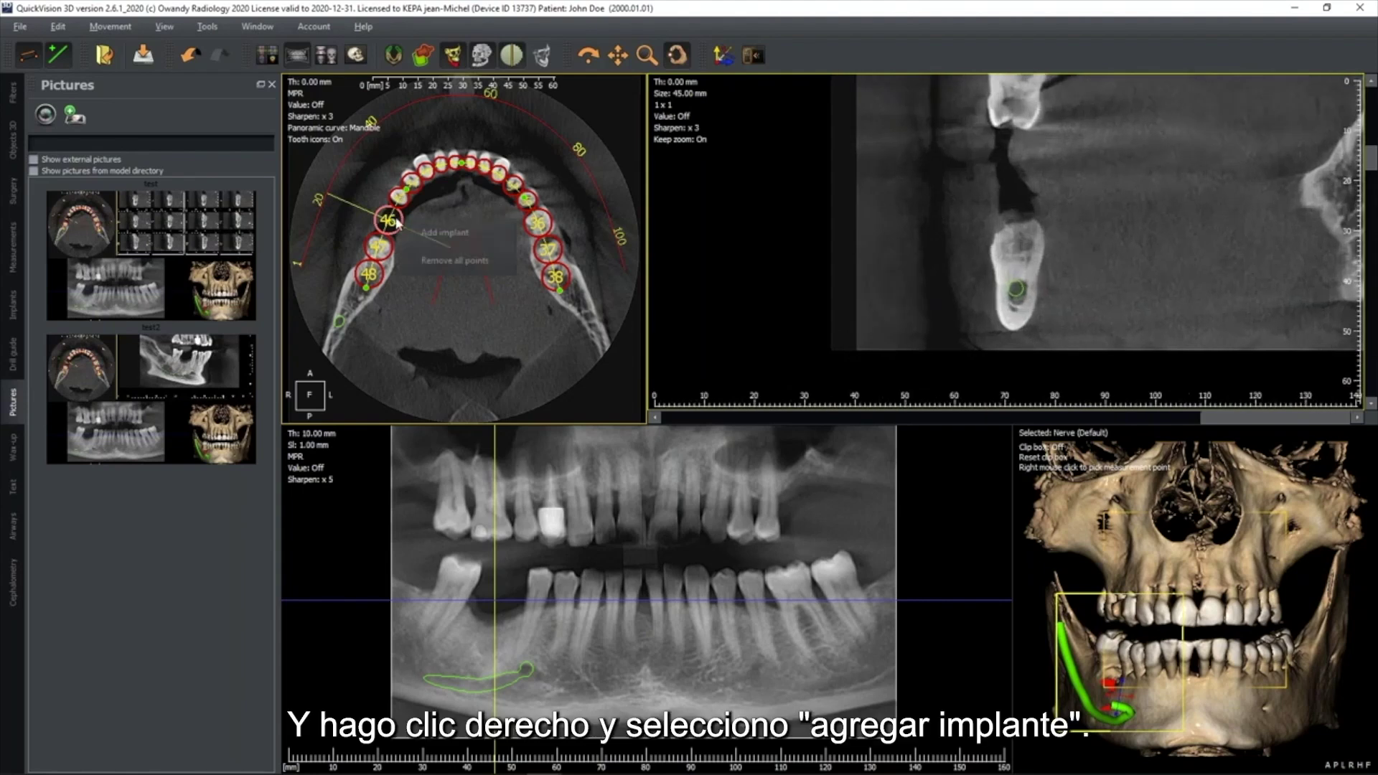
{"action": "left_click", "coordinate": [444, 240]}
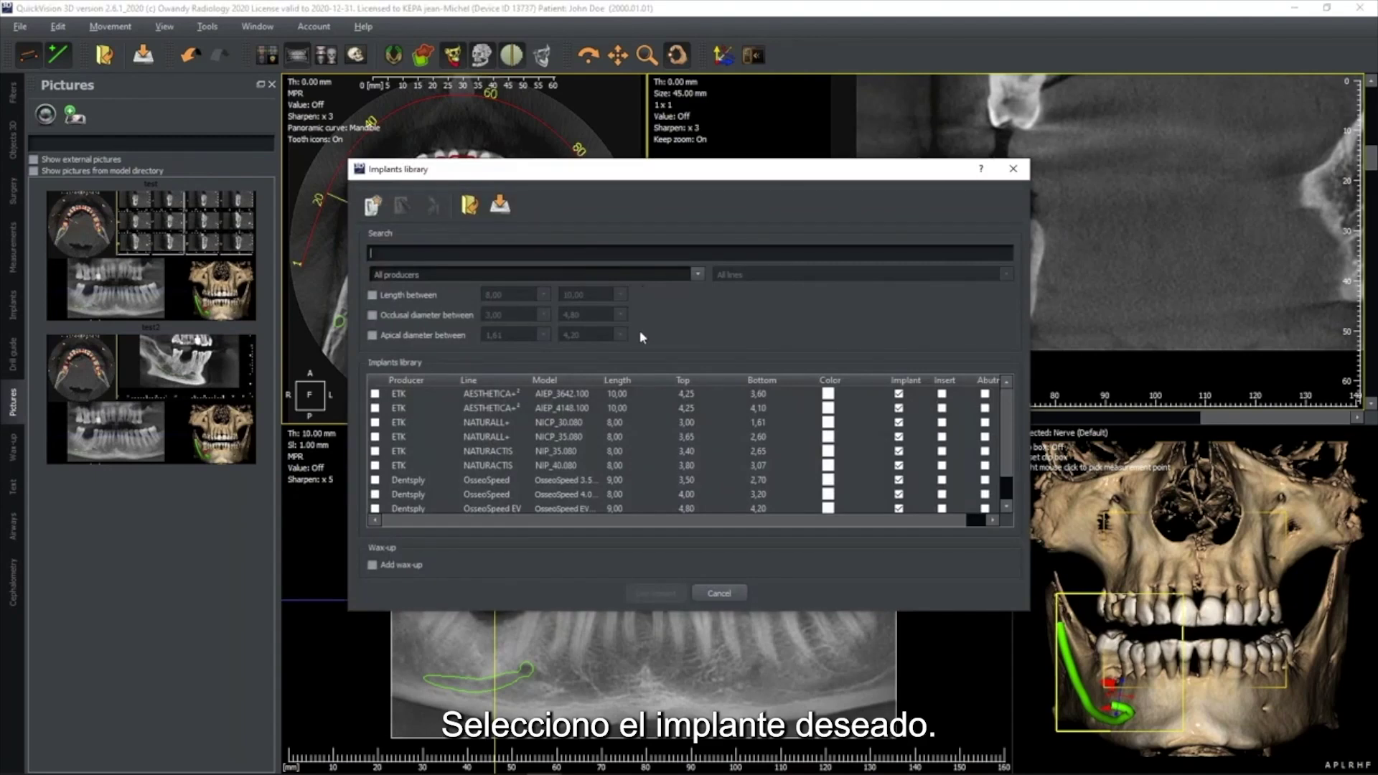
- Place the ETK NATURALL+ NICP_35.080 implant with an added wax-up crown at tooth 46
{"action": "left_click", "coordinate": [441, 437]}
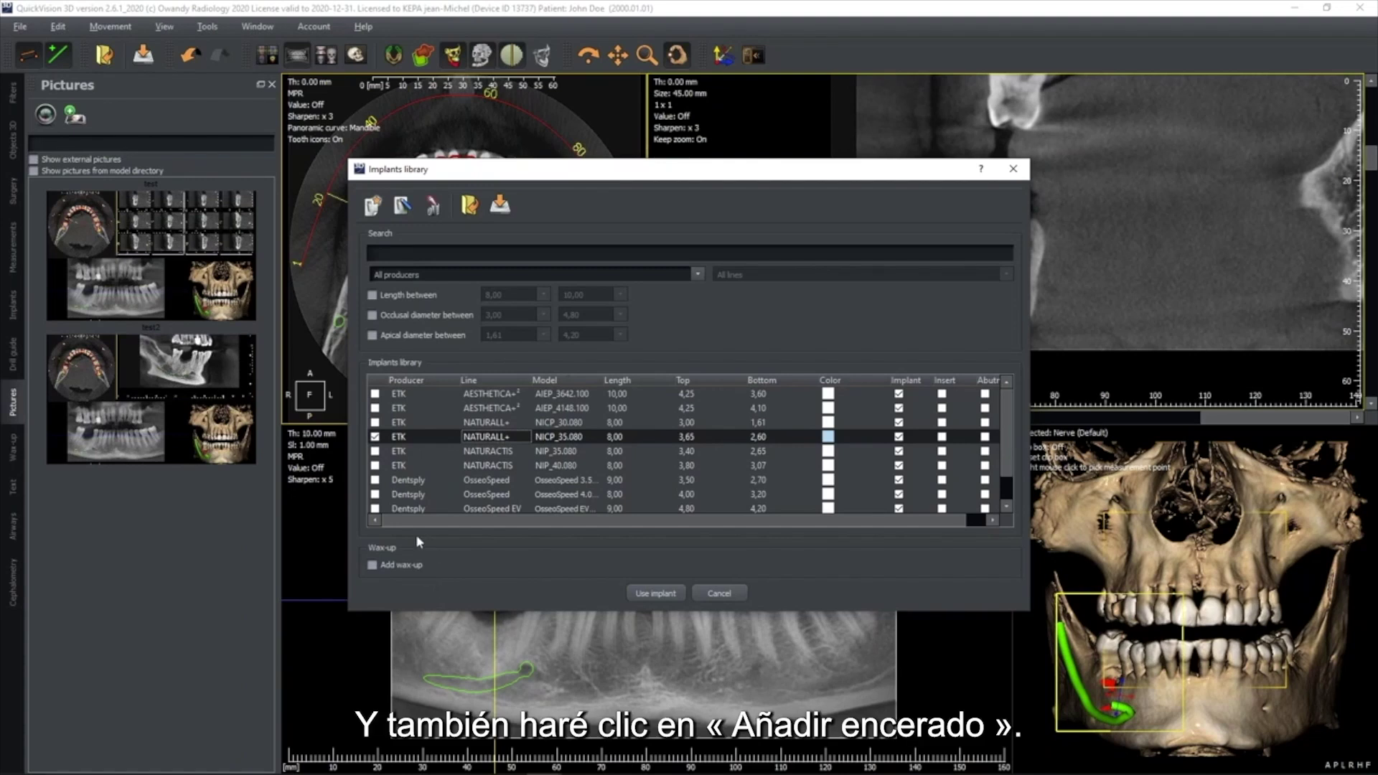
{"action": "left_click", "coordinate": [371, 566]}
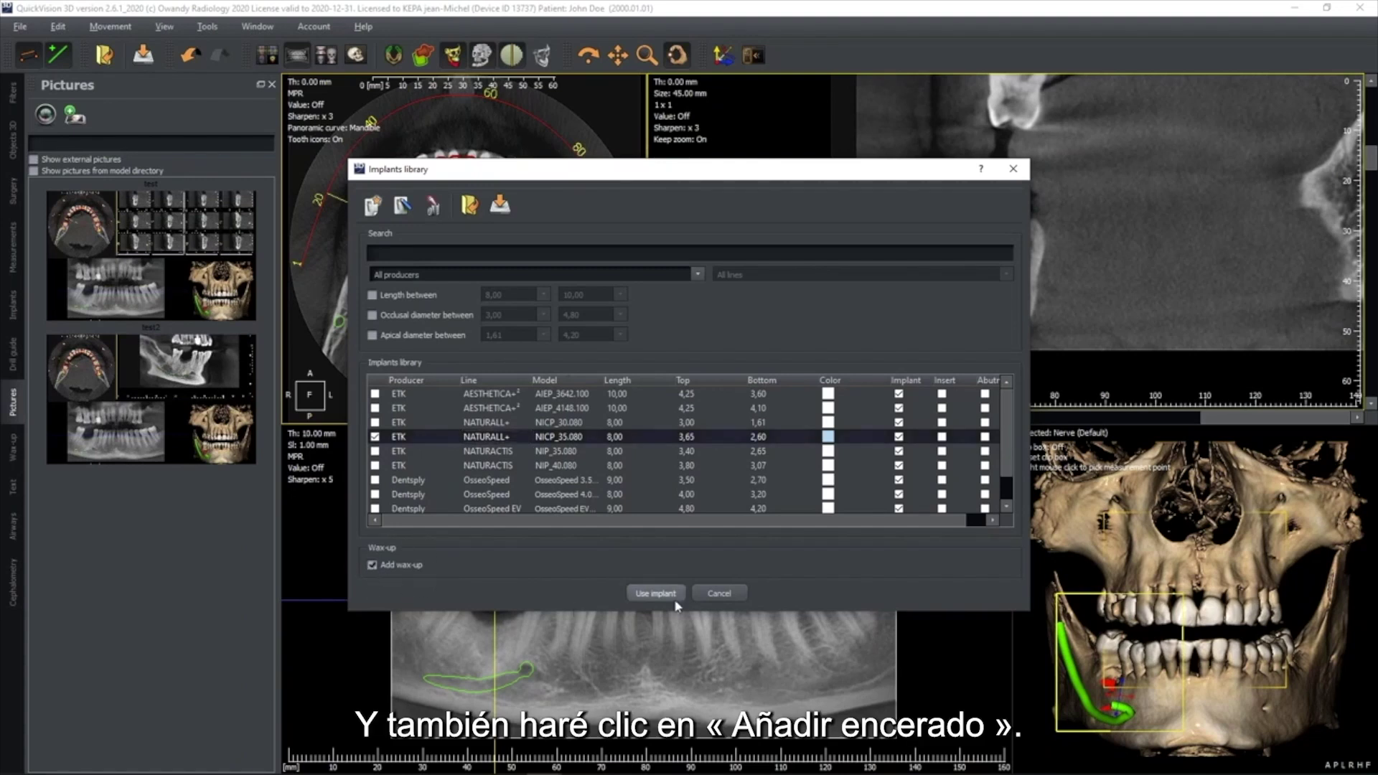
{"action": "left_click", "coordinate": [654, 593]}
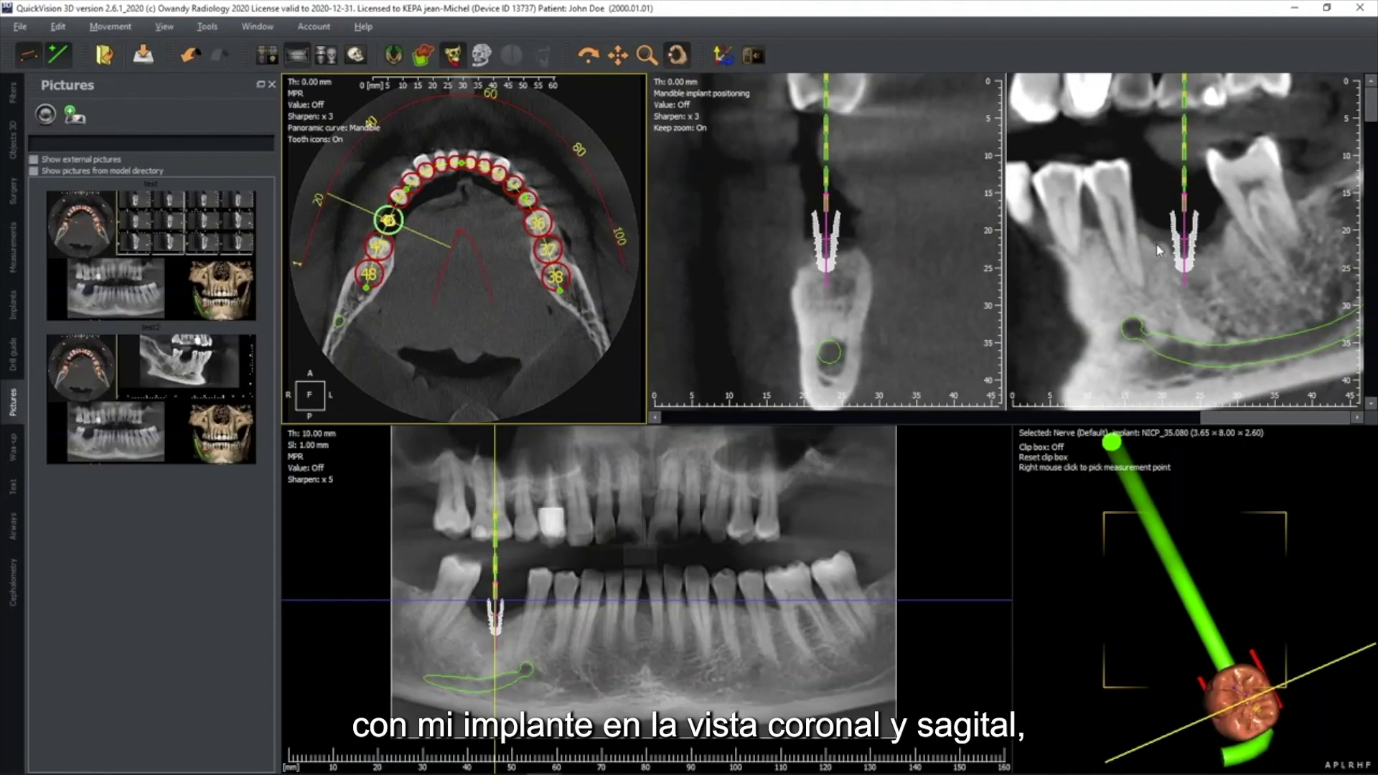
- Inspect the crown, implant and nerve from the side with full bone rendering, then return to the four-view layout
{"action": "left_click_drag", "start_coordinate": [1236, 592], "coordinate": [1209, 544]}
{"action": "left_click", "coordinate": [481, 56]}
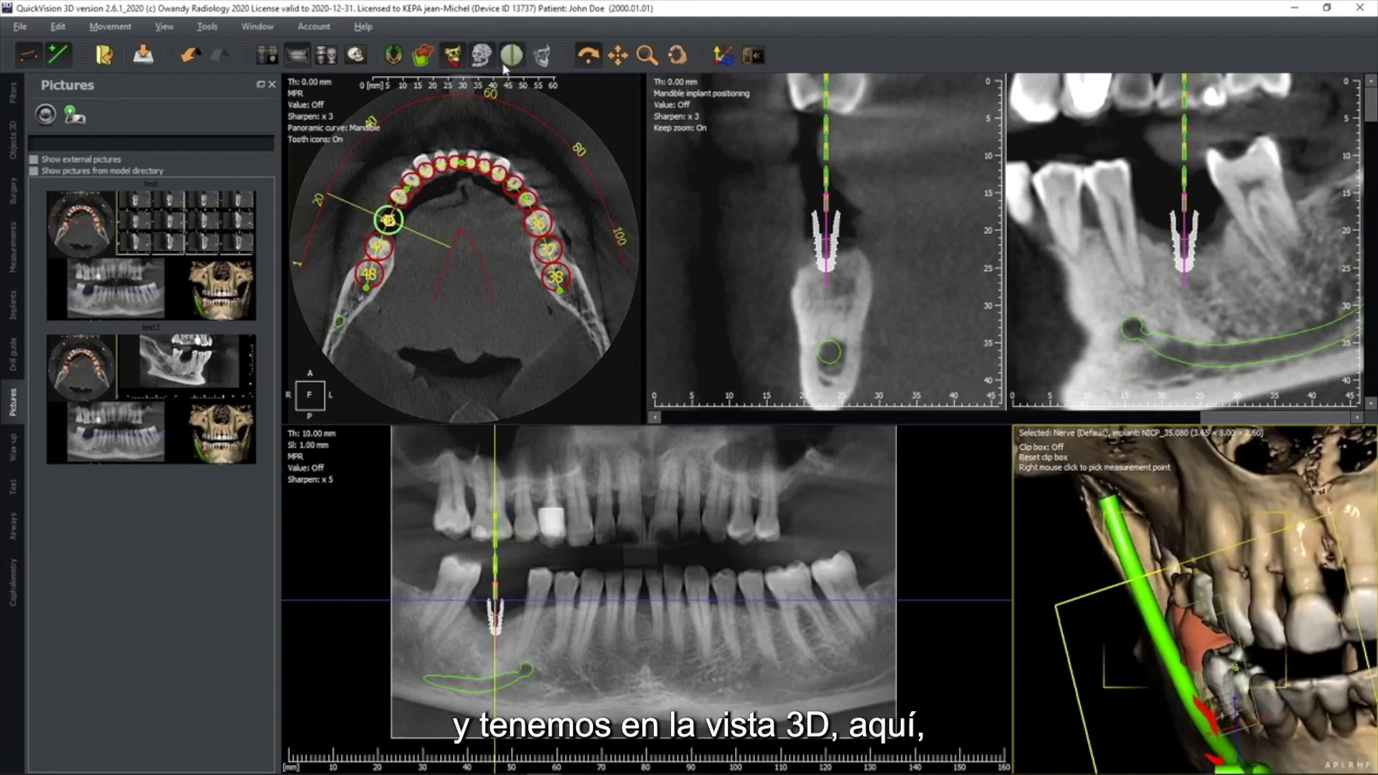
{"action": "left_click_drag", "start_coordinate": [1219, 536], "coordinate": [1235, 525]}
{"action": "scroll", "coordinate": [1237, 527], "scroll_direction": "down", "scroll_amount": 4}
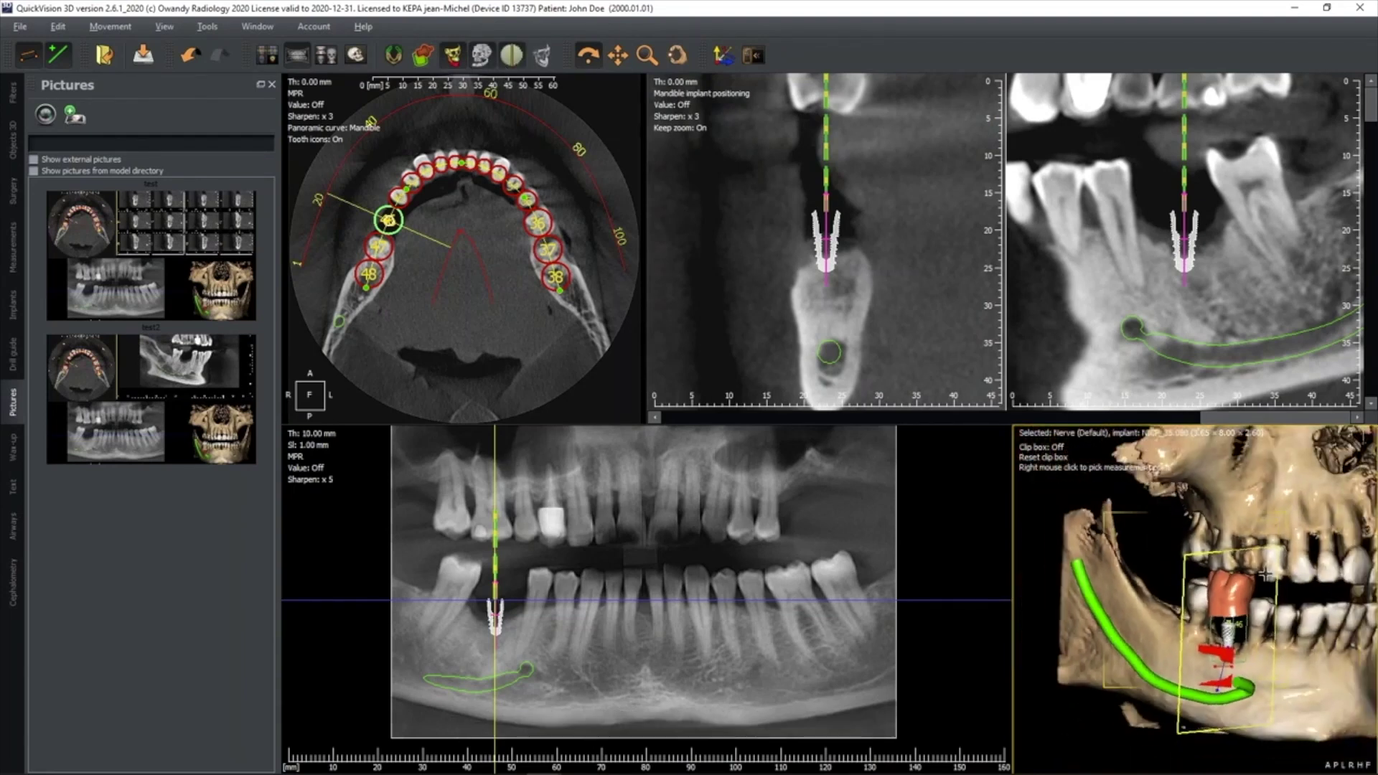
{"action": "left_click", "coordinate": [273, 56]}
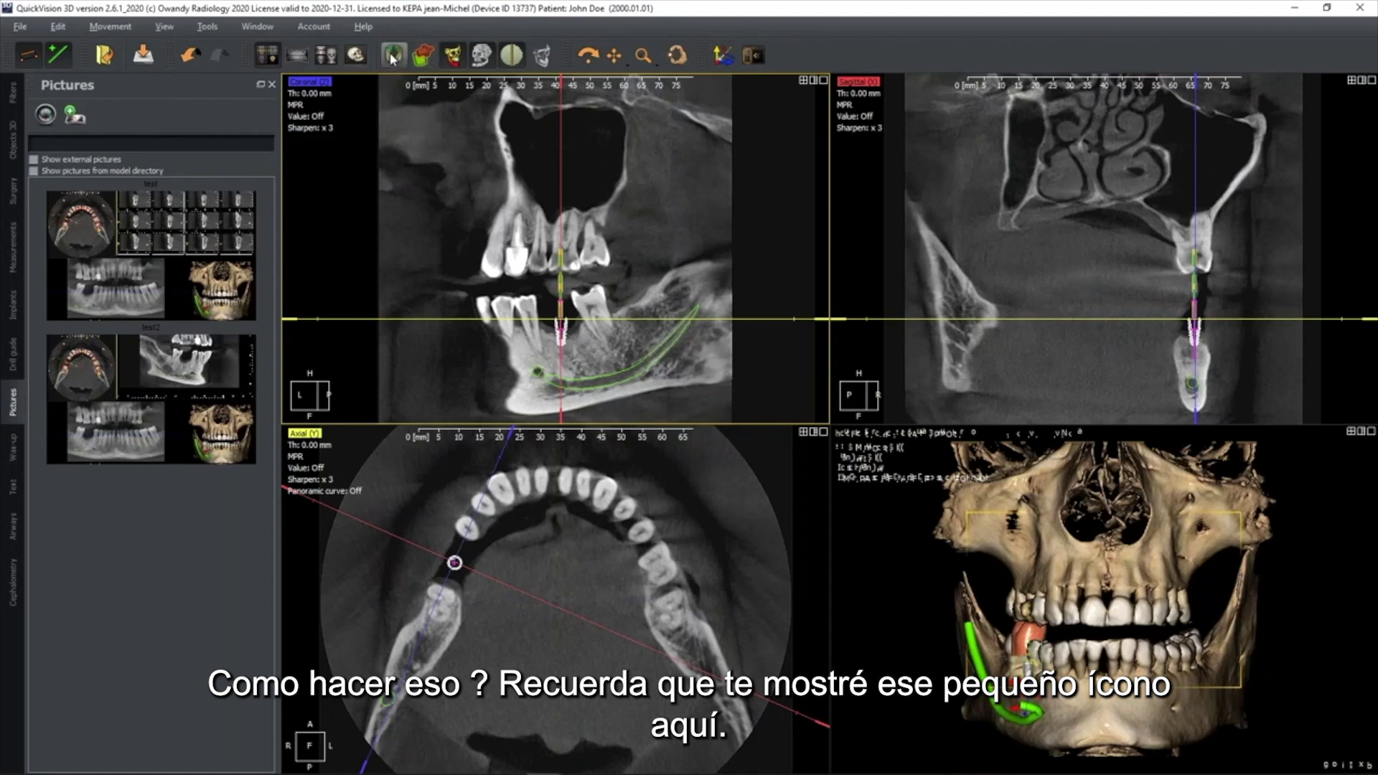
- Select the Tooth: 46 crown object and show its outline in the slice views
{"action": "left_click", "coordinate": [13, 140]}
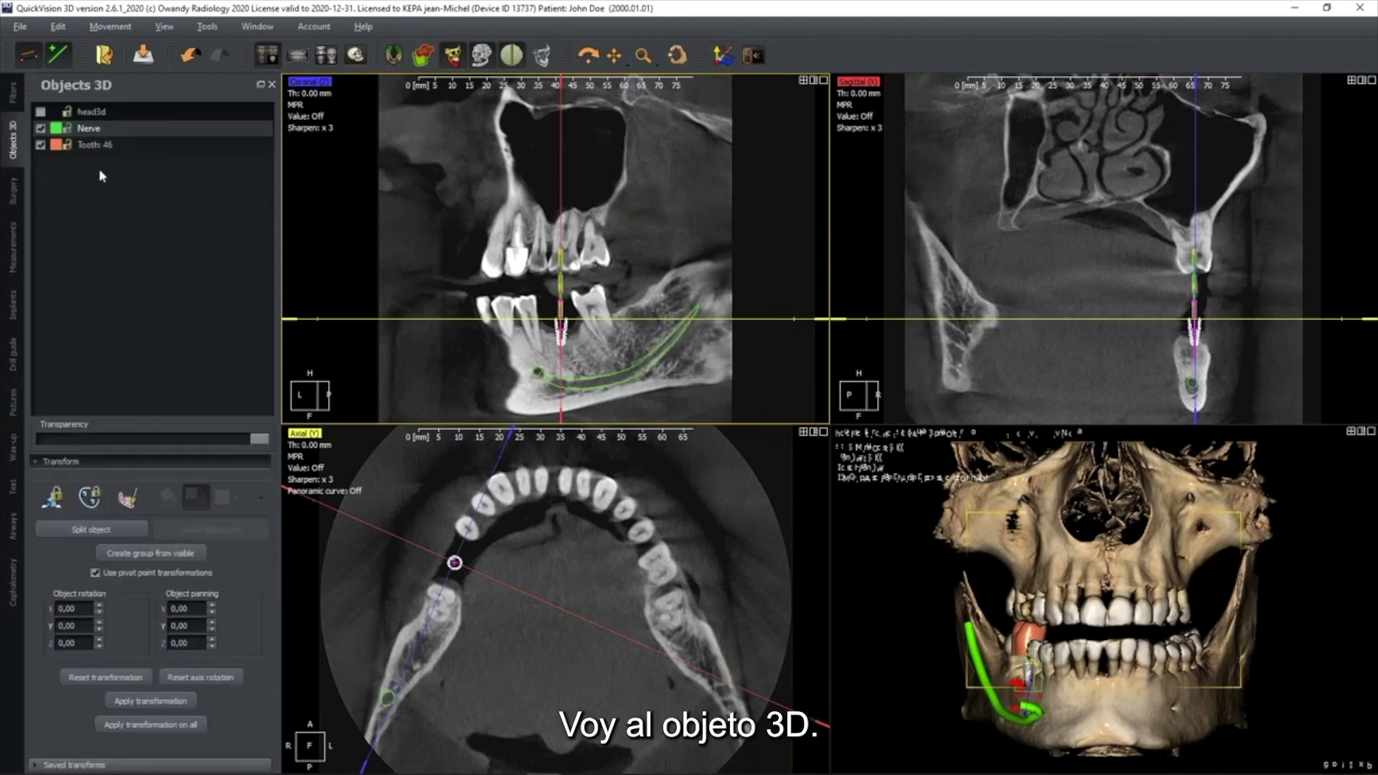
{"action": "left_click", "coordinate": [85, 147]}
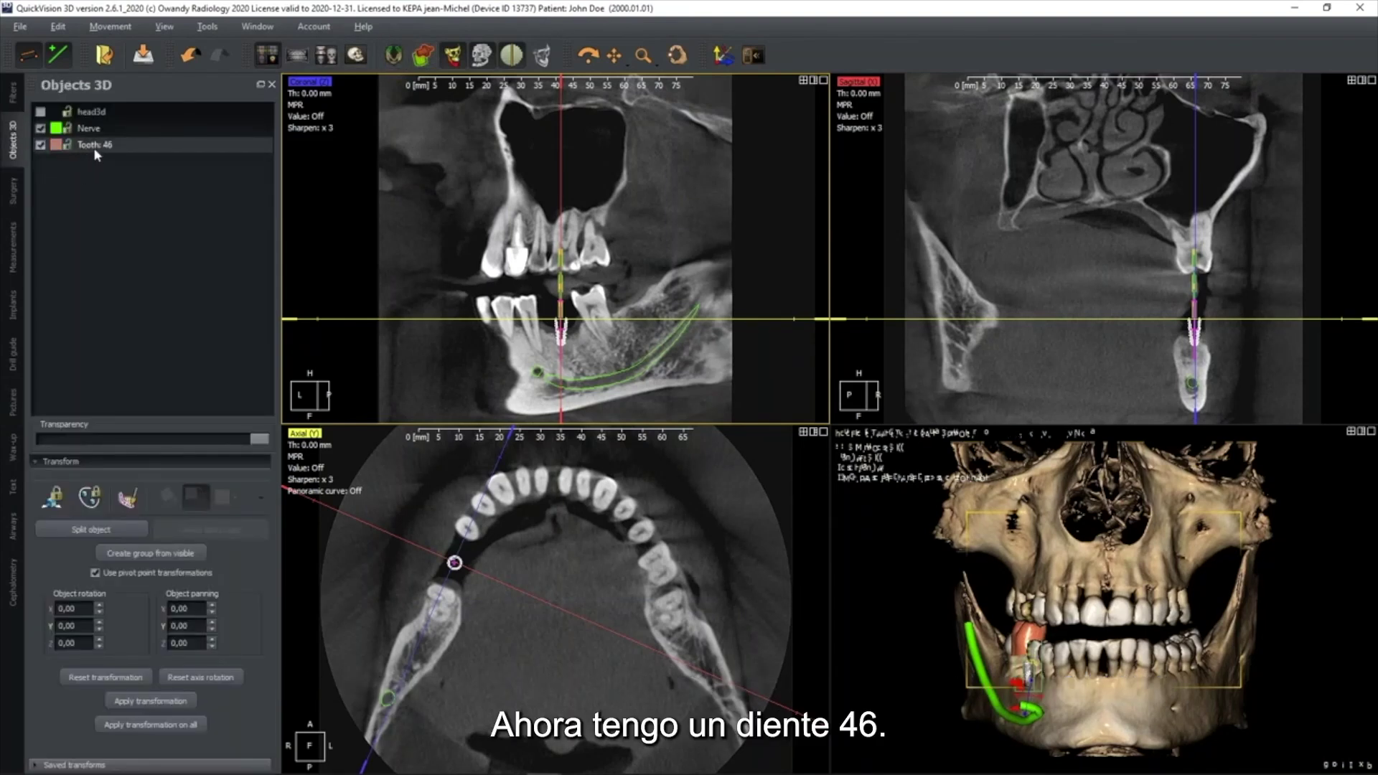
{"action": "left_click", "coordinate": [396, 57]}
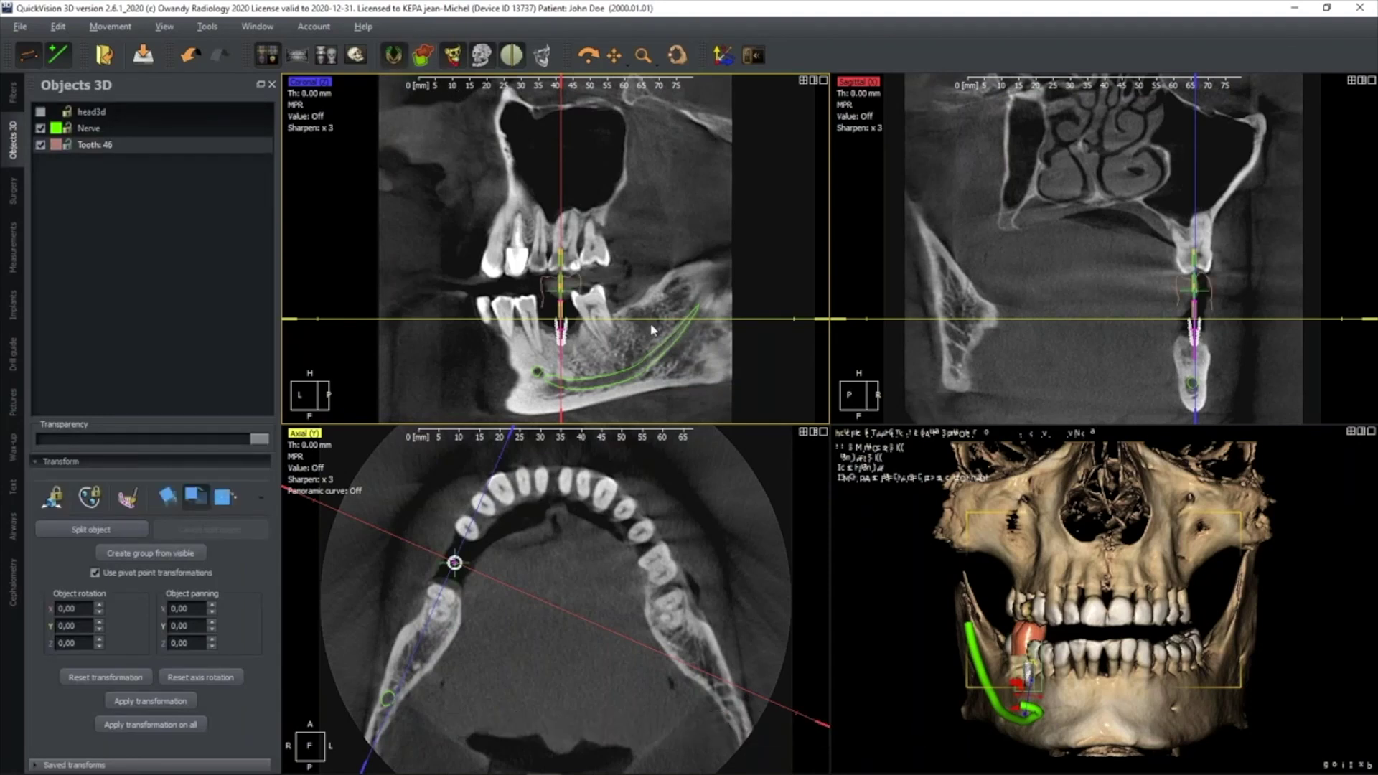
- Zoom the coronal view and drag the crown down into the tooth 46 gap
{"action": "scroll", "coordinate": [646, 282], "scroll_direction": "up", "scroll_amount": 3}
{"action": "scroll", "coordinate": [647, 286], "scroll_direction": "up", "scroll_amount": 1}
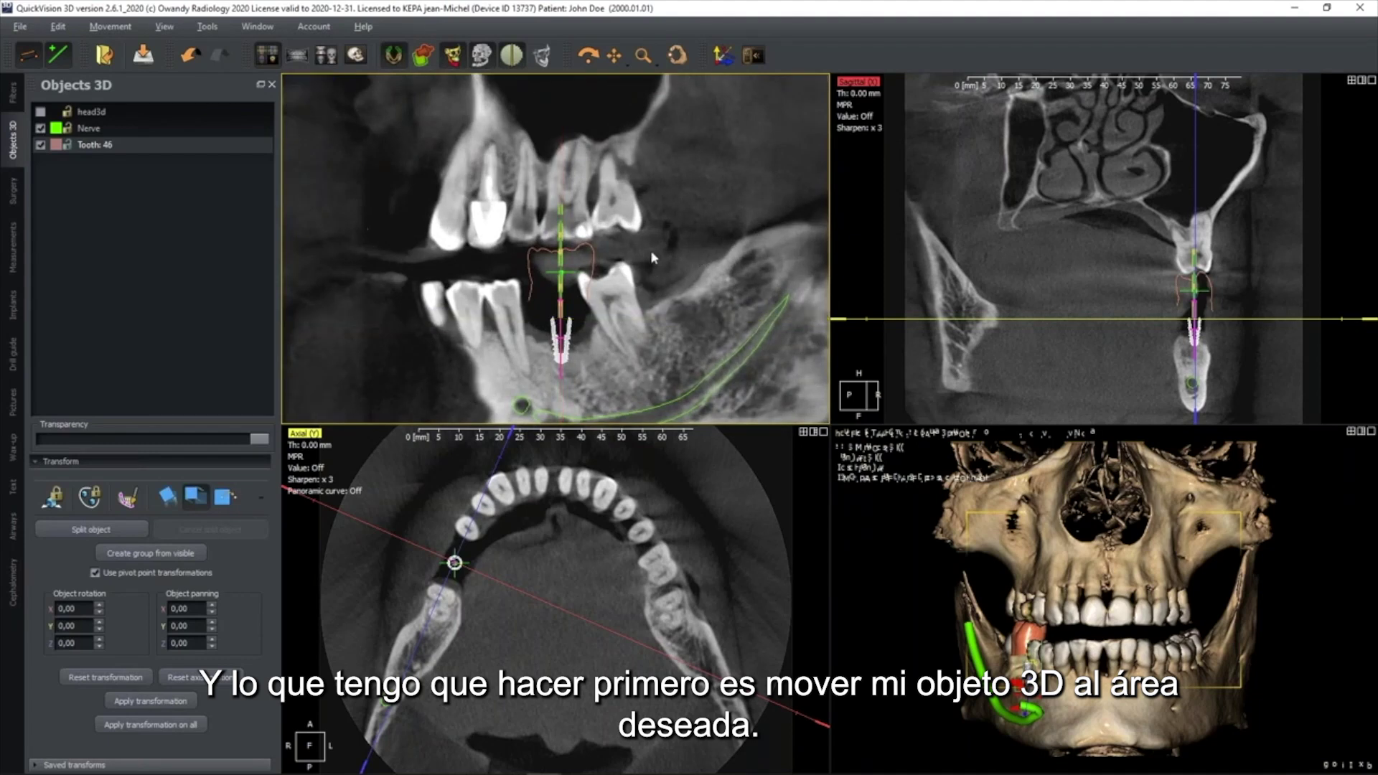
{"action": "mouse_move", "coordinate": [560, 270]}
{"action": "left_mouse_down"}
{"action": "mouse_move", "coordinate": [542, 263]}
{"action": "mouse_move", "coordinate": [571, 310]}
{"action": "left_mouse_up"}
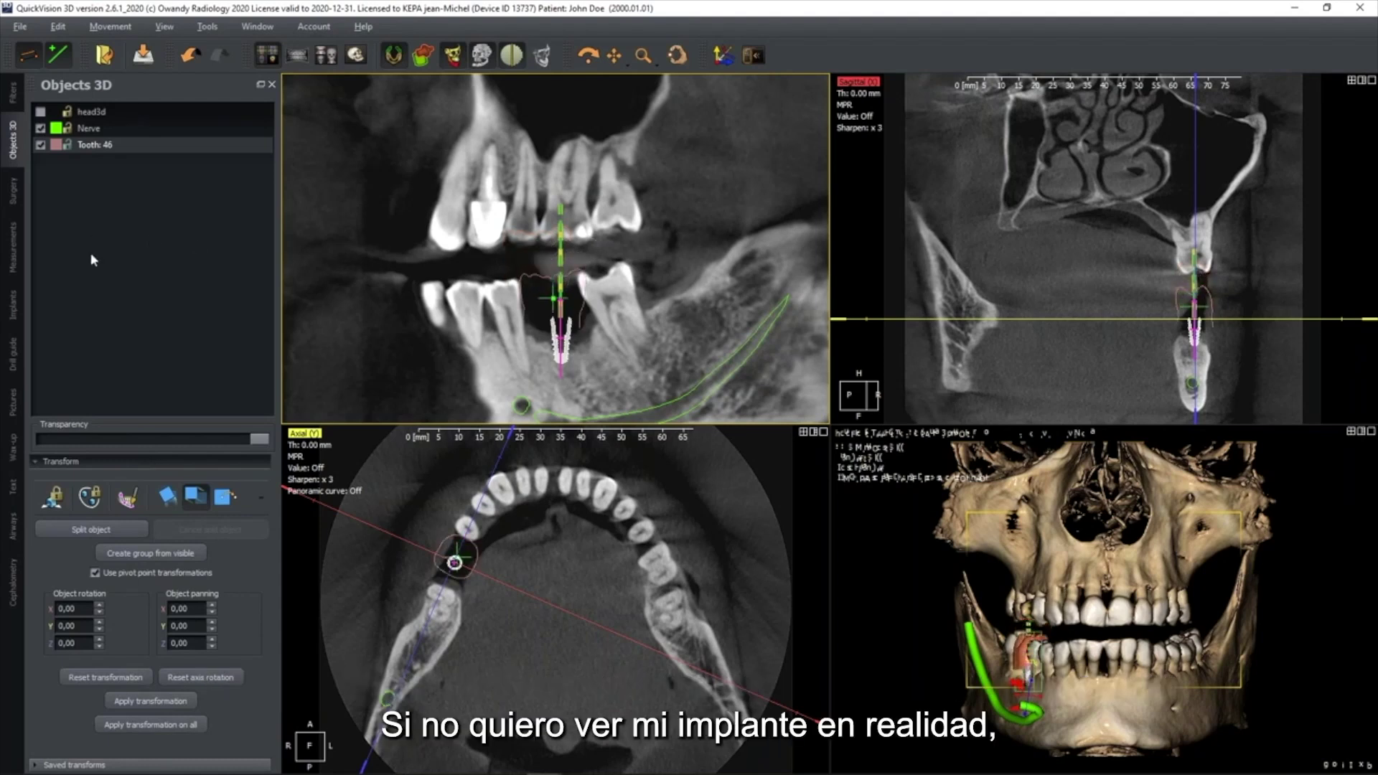
{"action": "left_click", "coordinate": [13, 305]}
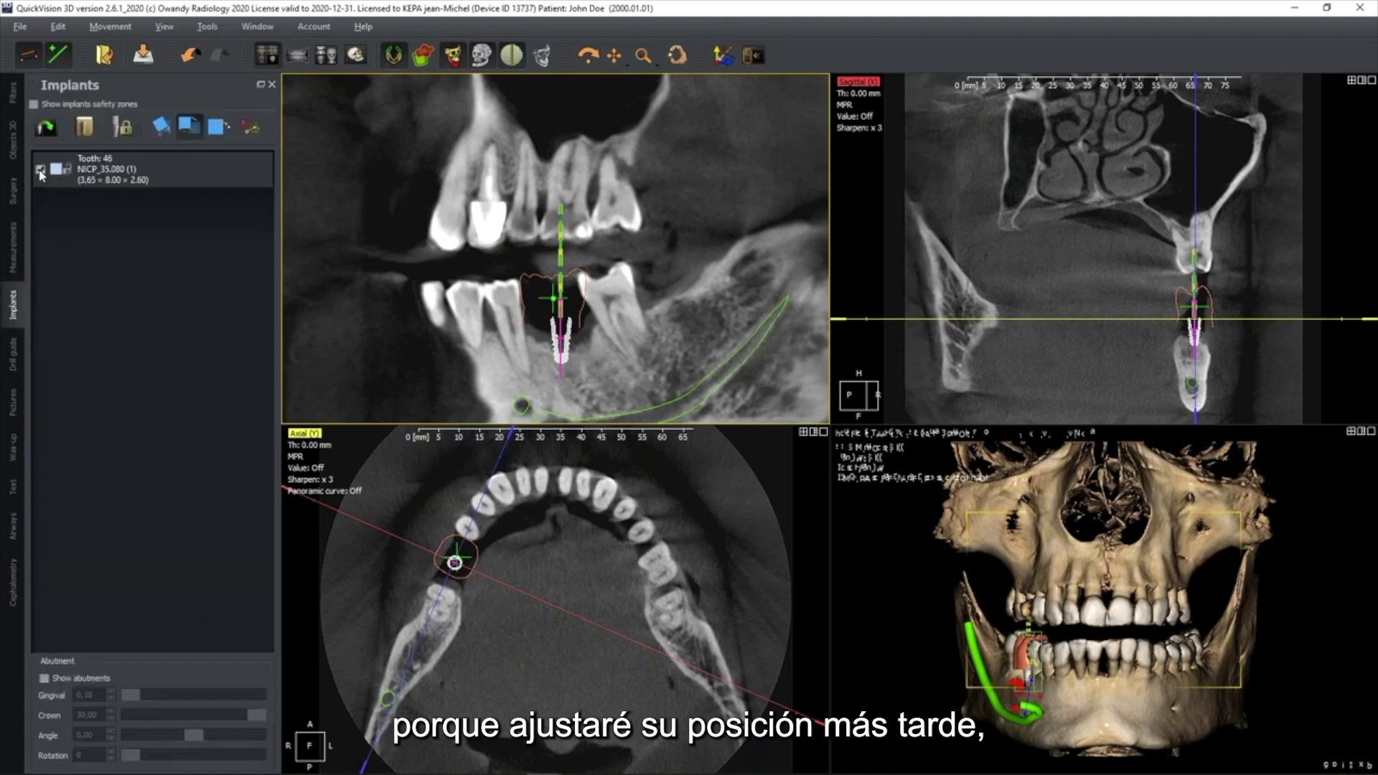
- Hide the tooth 46 implant and shift the crown slightly within the arch in the axial view
{"action": "left_click", "coordinate": [40, 170]}
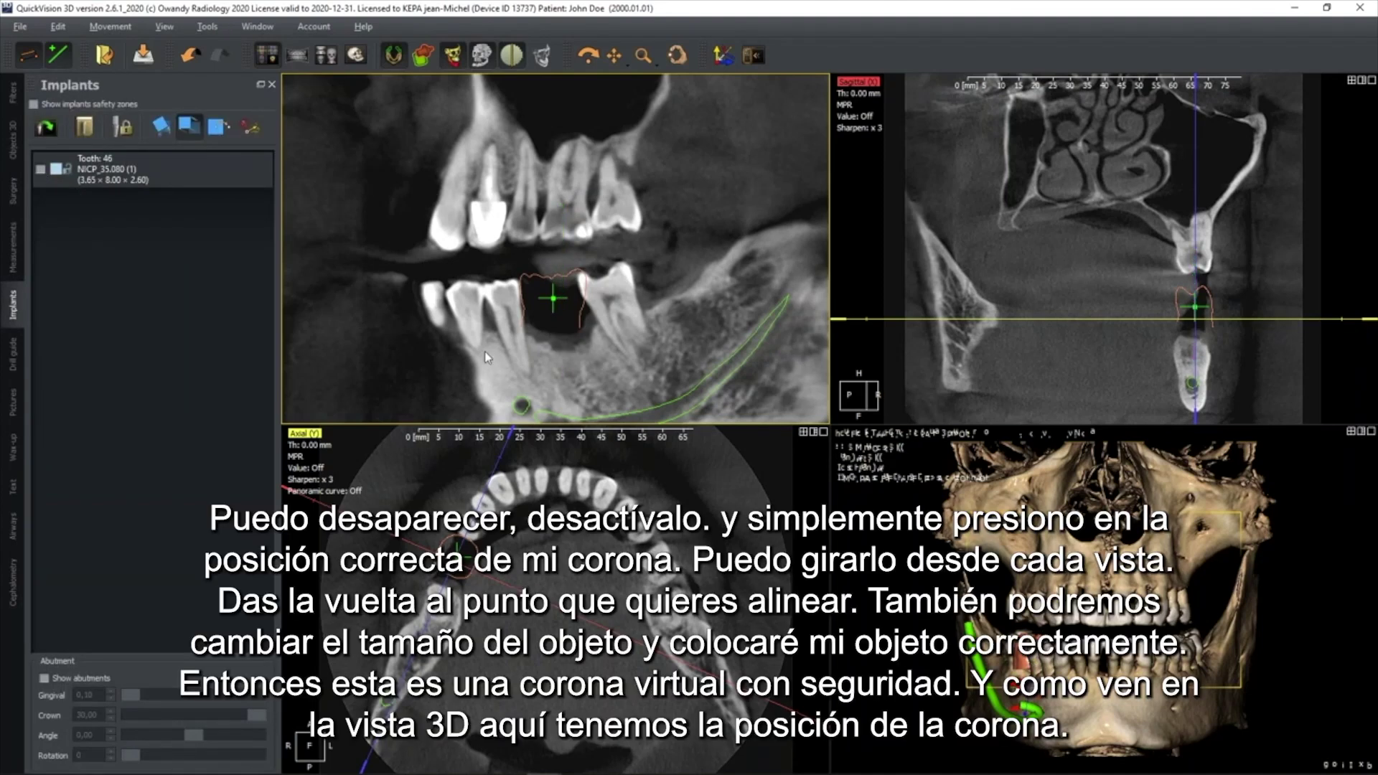
{"action": "left_click", "coordinate": [505, 539]}
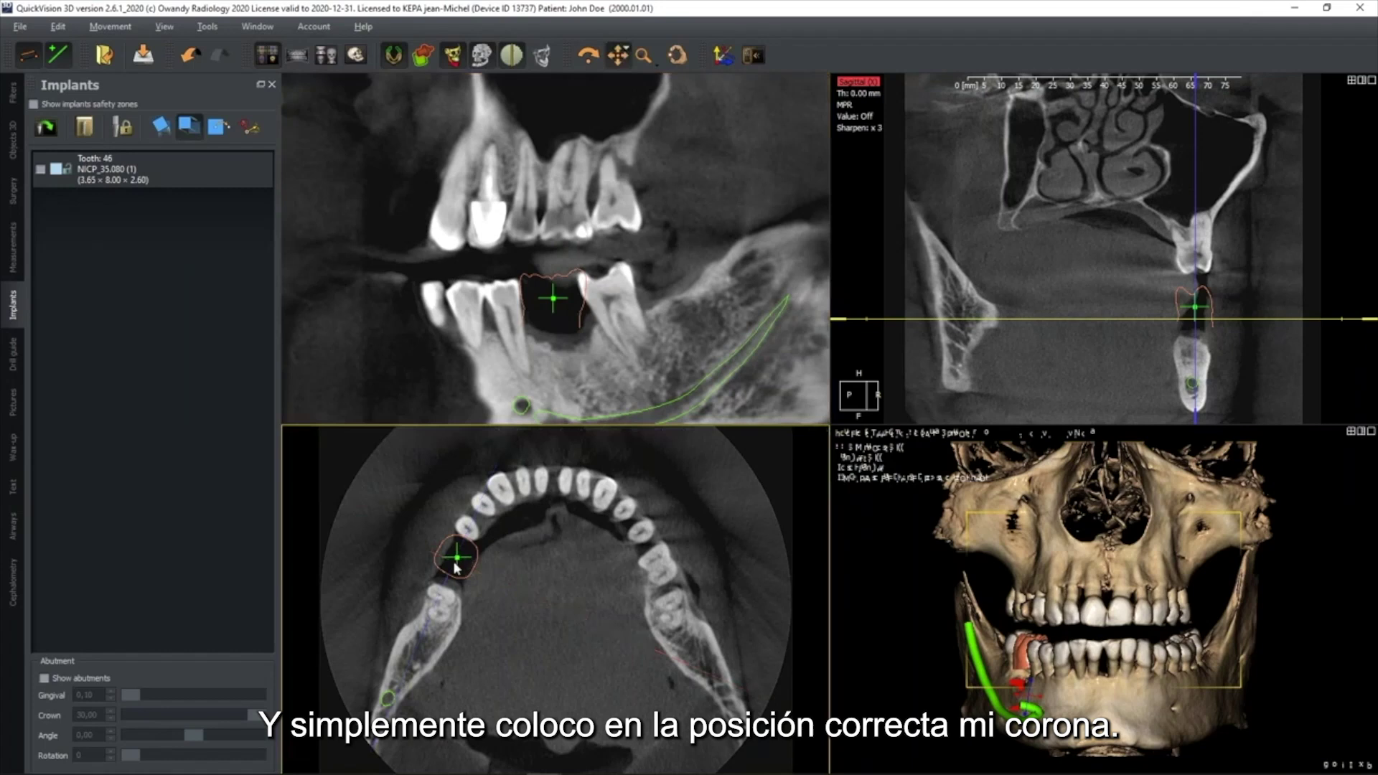
{"action": "left_click_drag", "start_coordinate": [455, 557], "coordinate": [456, 566]}
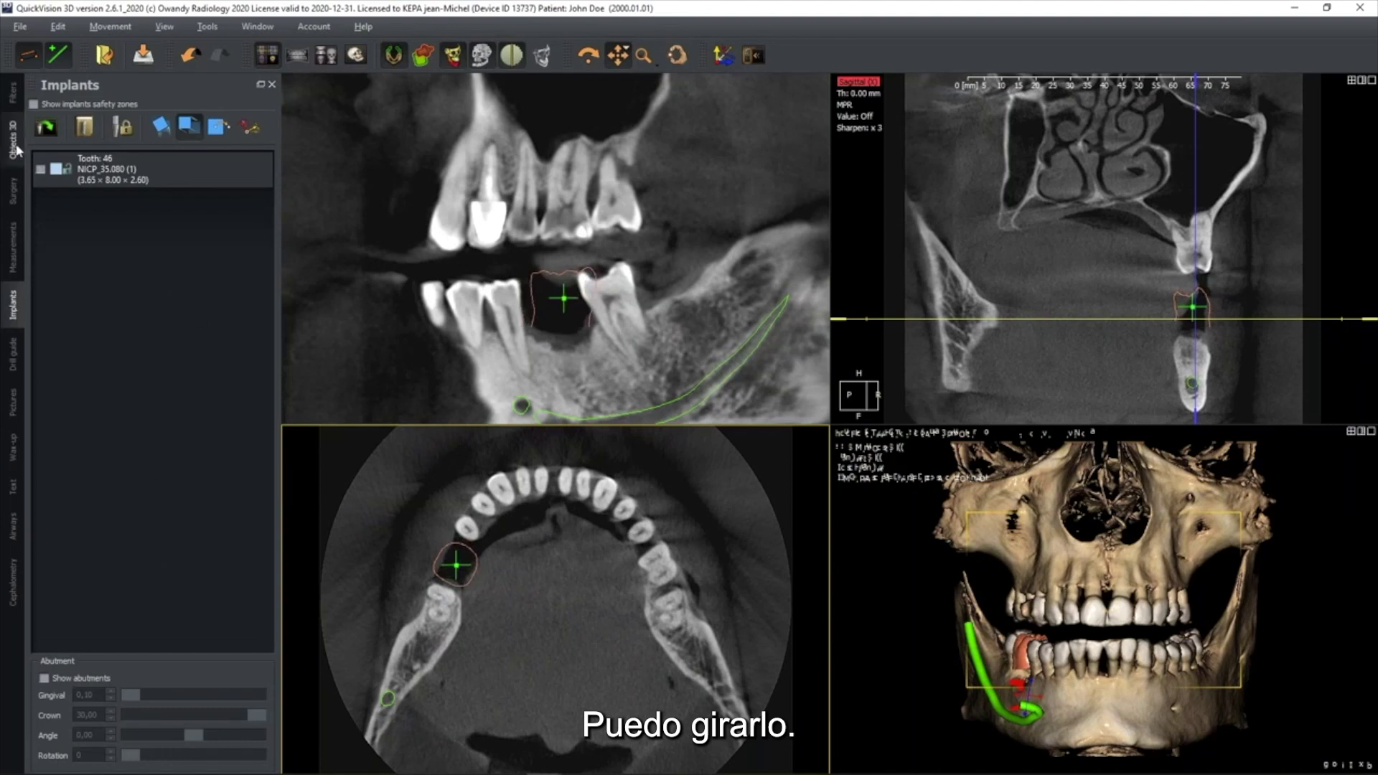
- Rotate the tooth 46 crown slightly around its centre in the slice views
{"action": "left_click", "coordinate": [14, 147]}
{"action": "left_click", "coordinate": [167, 495]}
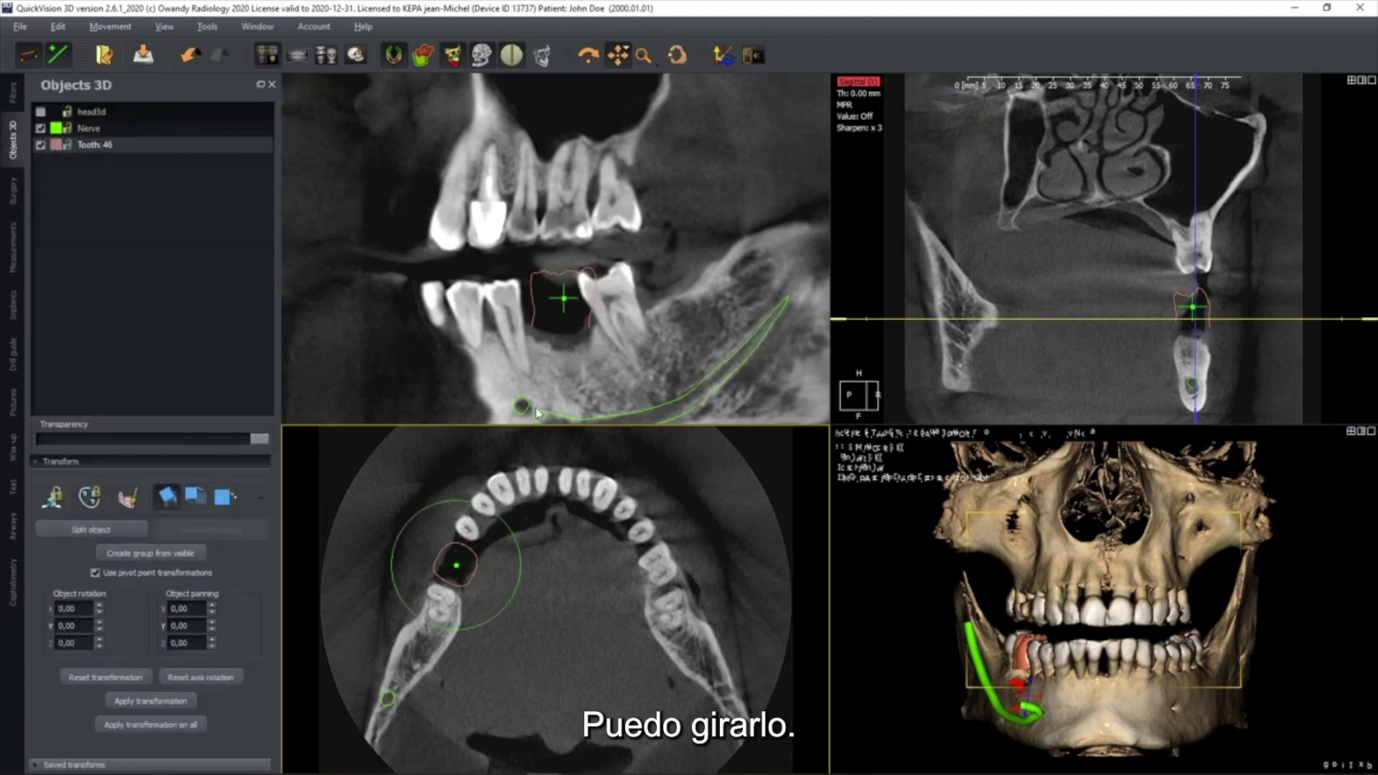
{"action": "left_click_drag", "start_coordinate": [496, 514], "coordinate": [543, 436]}
{"action": "left_click", "coordinate": [195, 496]}
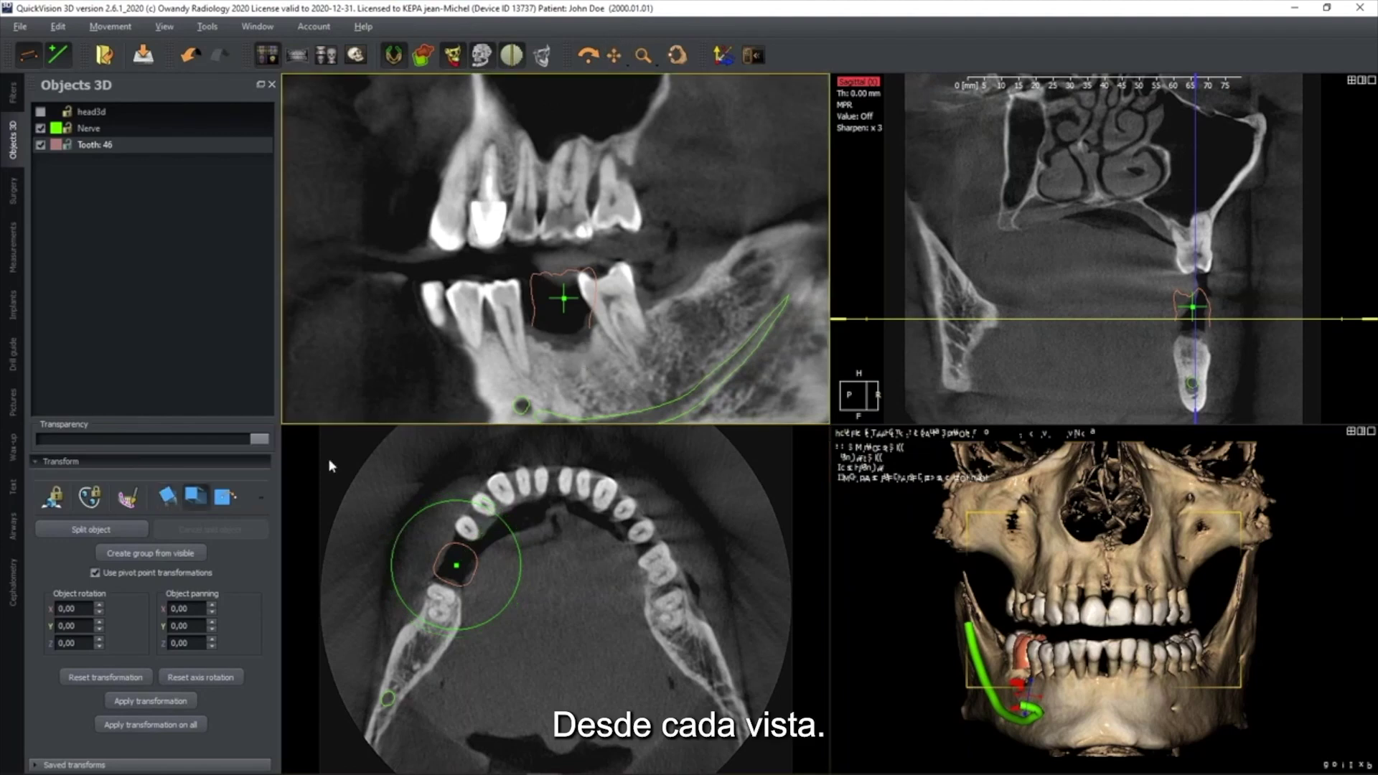
{"action": "left_click", "coordinate": [167, 495]}
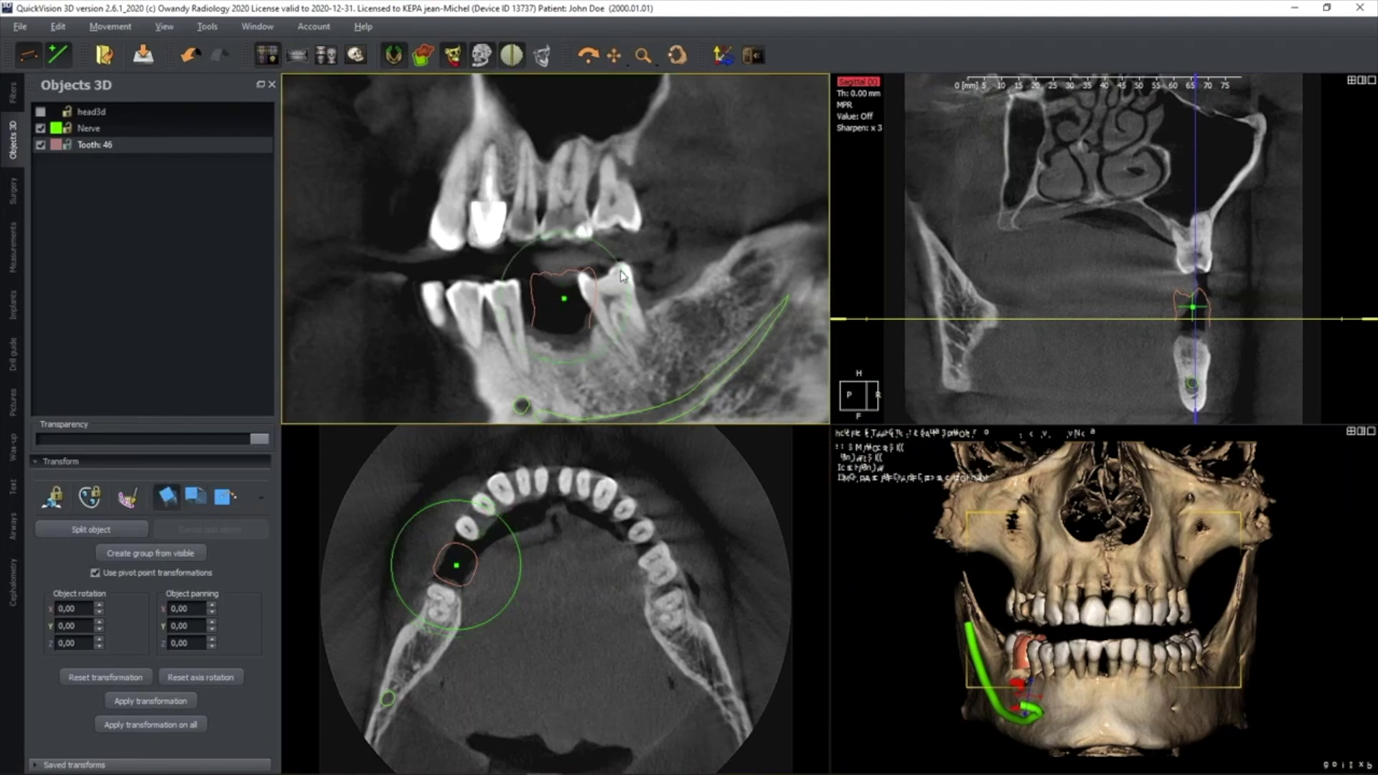
{"action": "left_click_drag", "start_coordinate": [622, 270], "coordinate": [614, 262]}
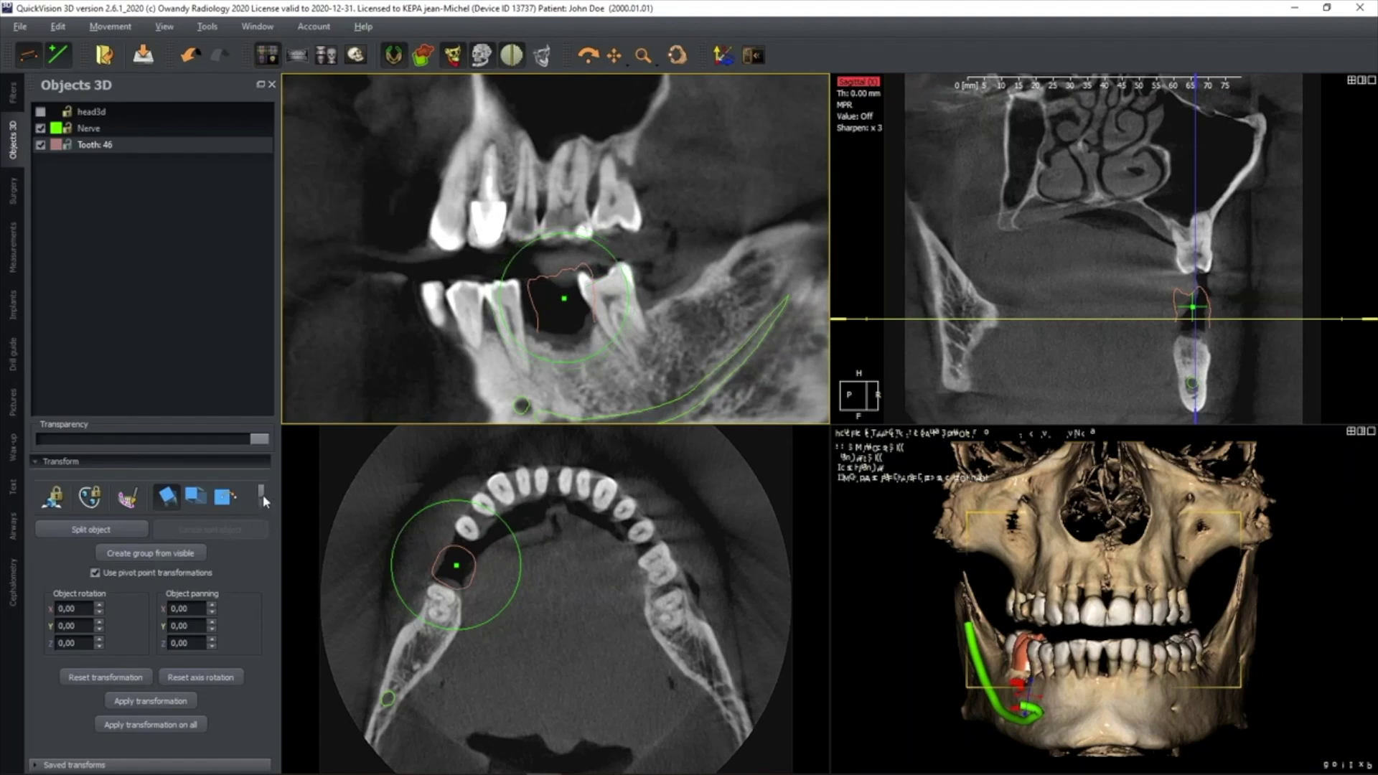
- Shrink the crown to fit the gap and shift it left into place
{"action": "left_click", "coordinate": [262, 494]}
{"action": "left_click", "coordinate": [300, 551]}
{"action": "left_click_drag", "start_coordinate": [561, 314], "coordinate": [563, 305]}
{"action": "left_click", "coordinate": [201, 497]}
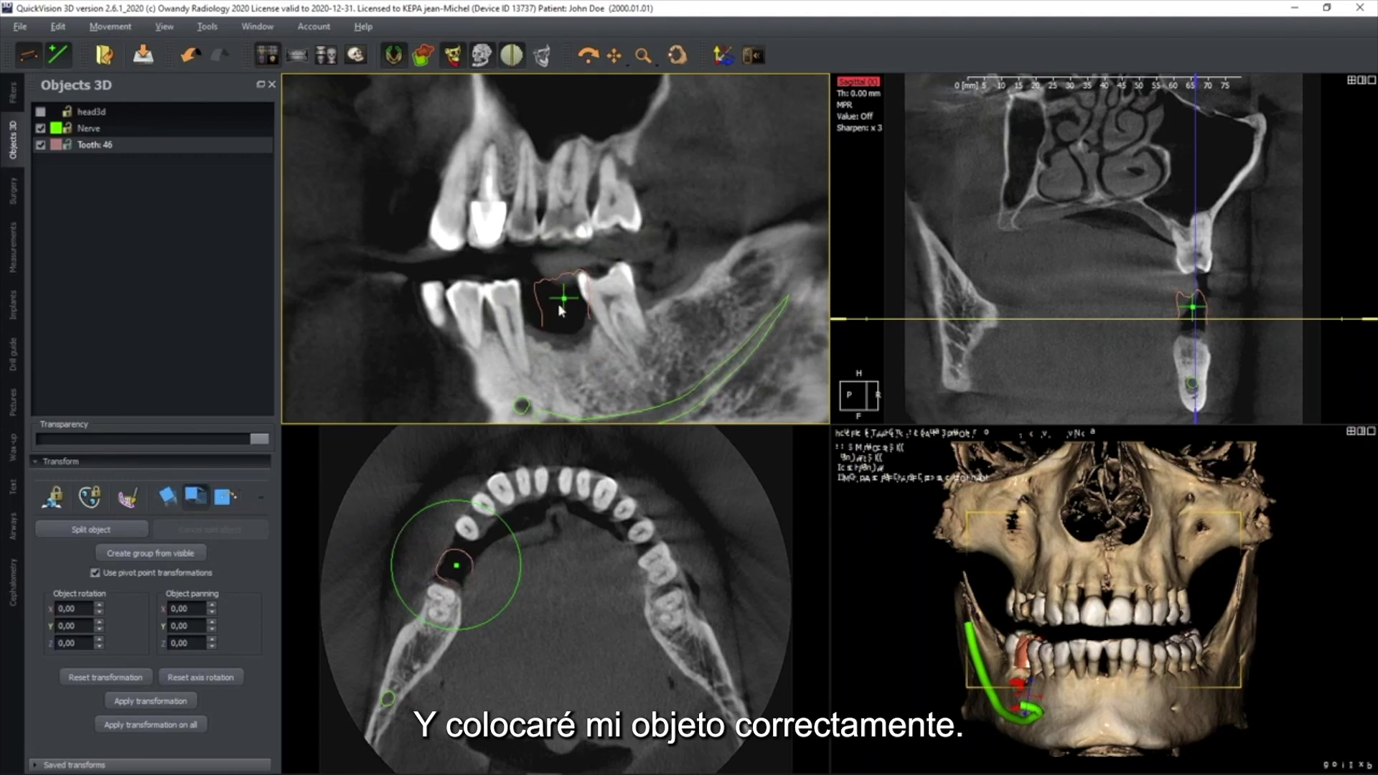
{"action": "left_click_drag", "start_coordinate": [560, 305], "coordinate": [554, 303]}
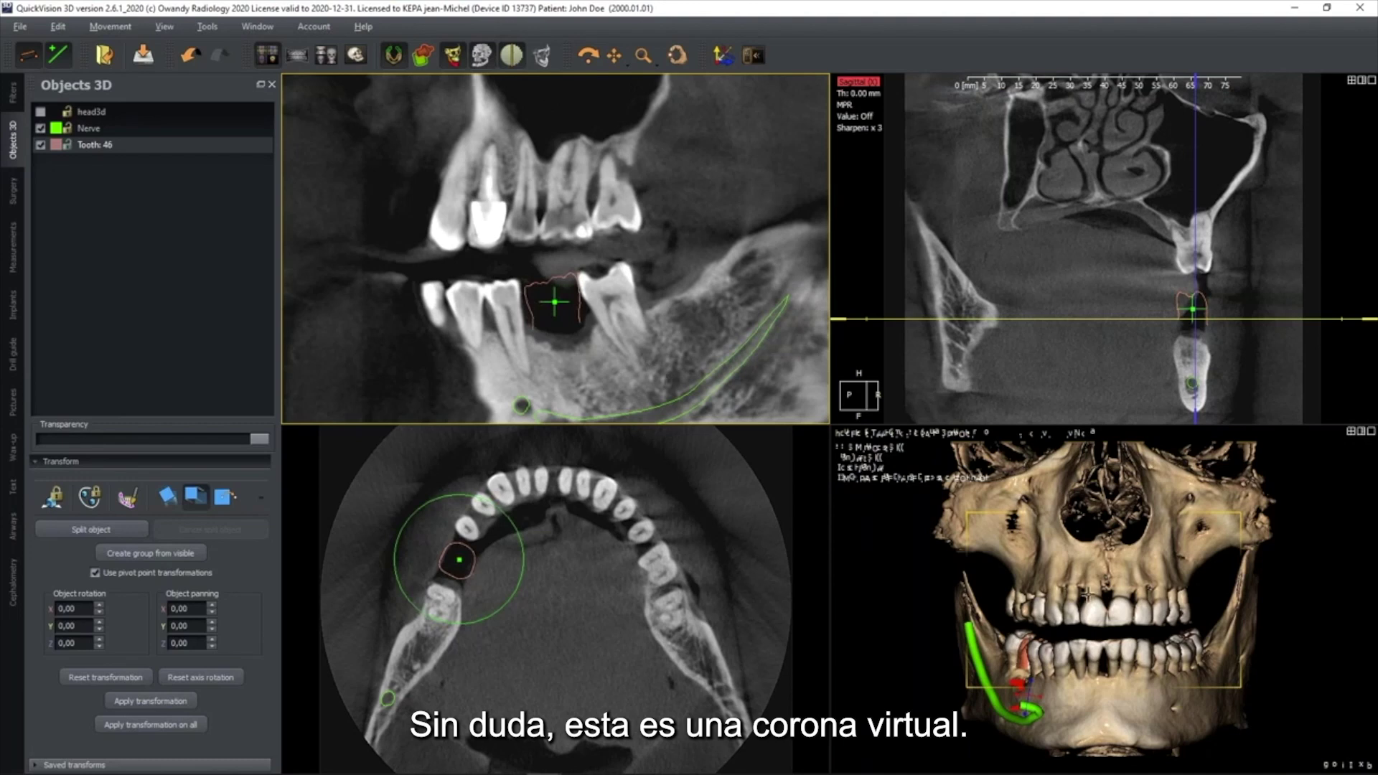
- Turn the 3D jaw to an oblique view and undo an accidental cross-section mark
{"action": "left_click_drag", "start_coordinate": [1087, 595], "coordinate": [1105, 618]}
{"action": "middle_click_drag", "start_coordinate": [1105, 632], "coordinate": [1109, 547]}
{"action": "left_click_drag", "start_coordinate": [1108, 553], "coordinate": [1111, 585]}
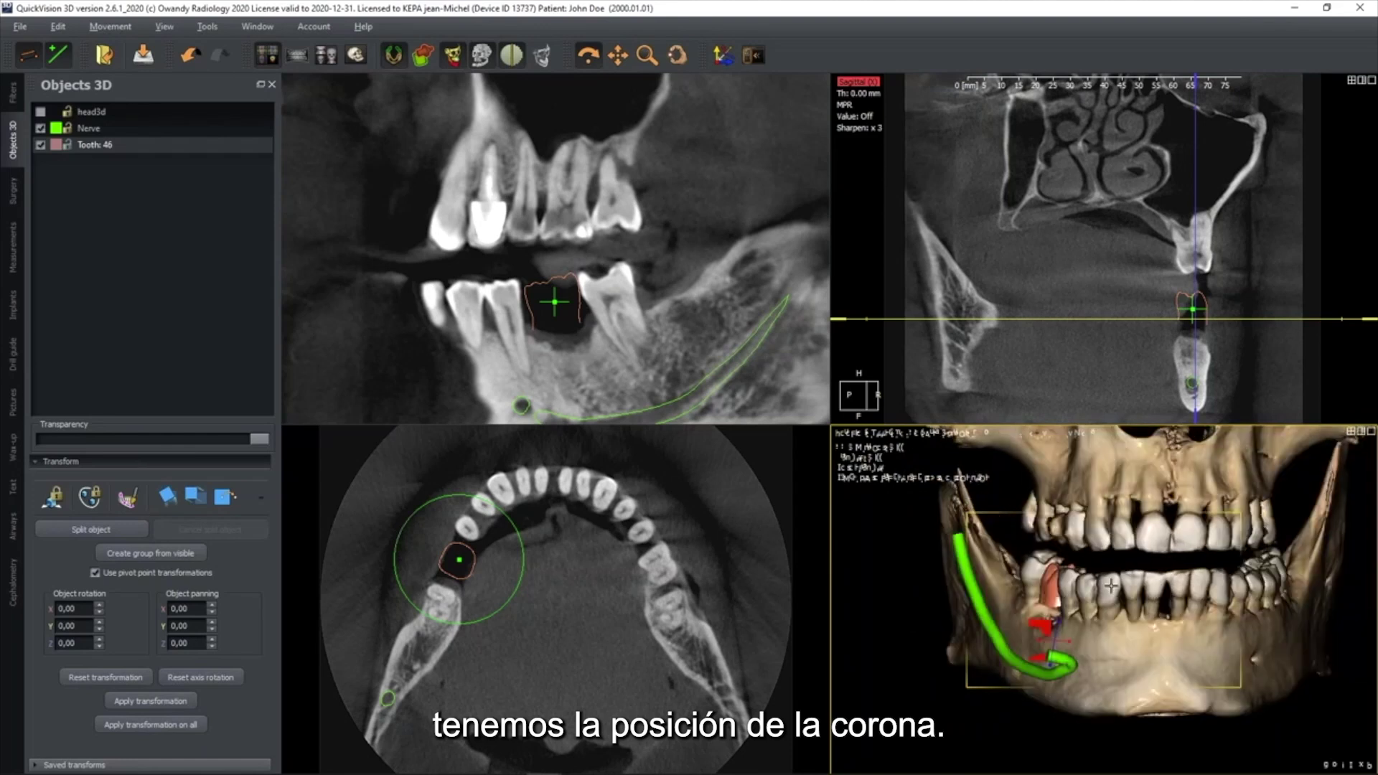
{"action": "scroll", "coordinate": [1239, 300], "scroll_direction": "up", "scroll_amount": 4}
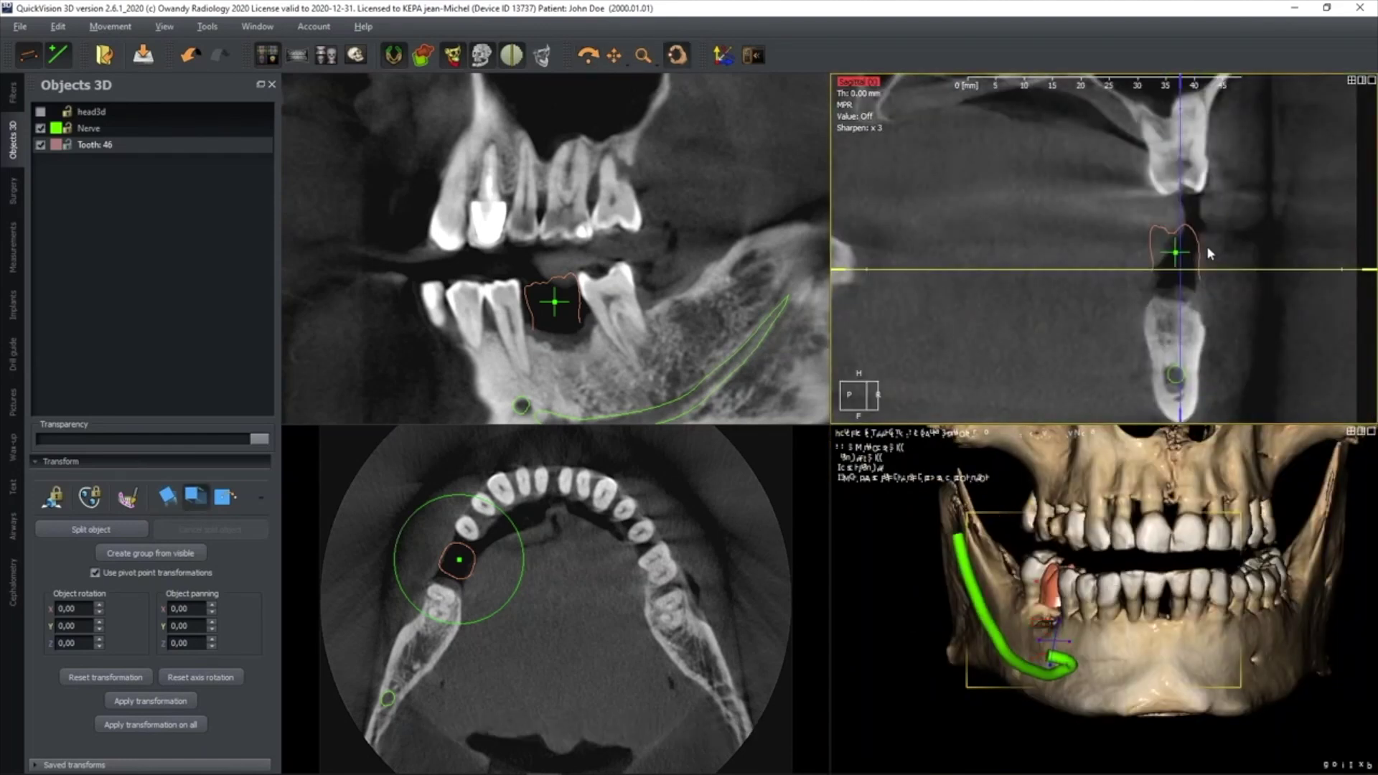
{"action": "left_click", "coordinate": [1207, 251]}
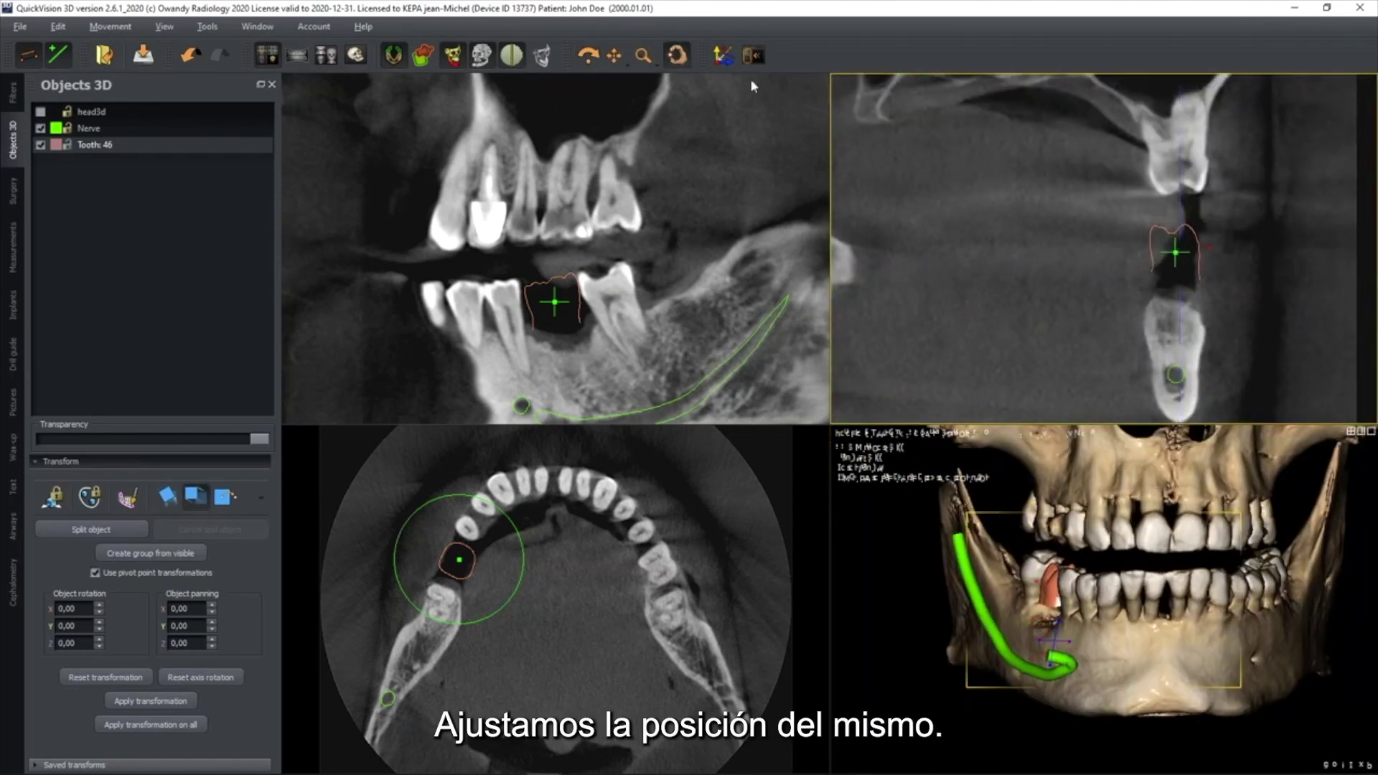
{"action": "left_click", "coordinate": [193, 56]}
{"action": "left_click", "coordinate": [677, 54]}
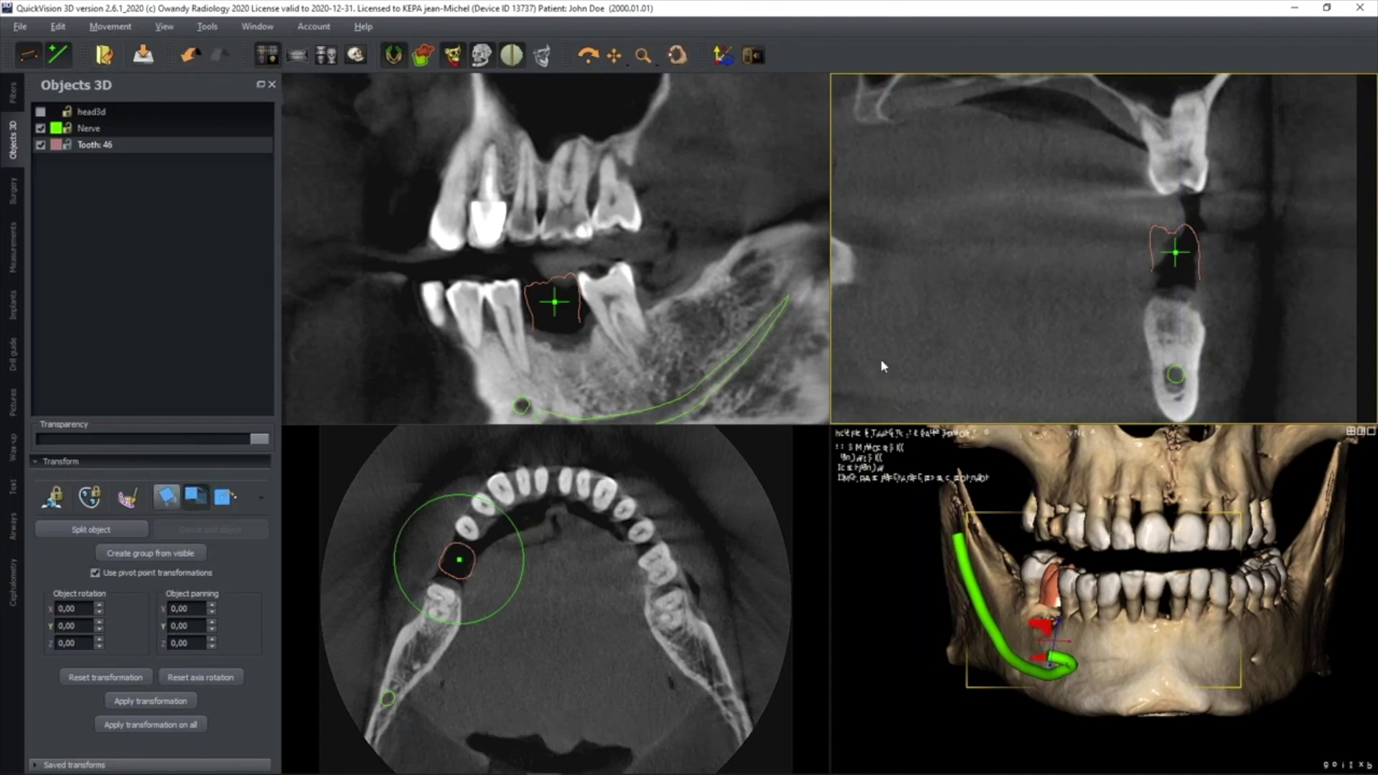
- Tilt the crown in the cross-section view to match the ridge, checking it in 3D
{"action": "mouse_move", "coordinate": [1244, 271]}
{"action": "left_click_drag", "start_coordinate": [1234, 234], "coordinate": [1220, 221]}
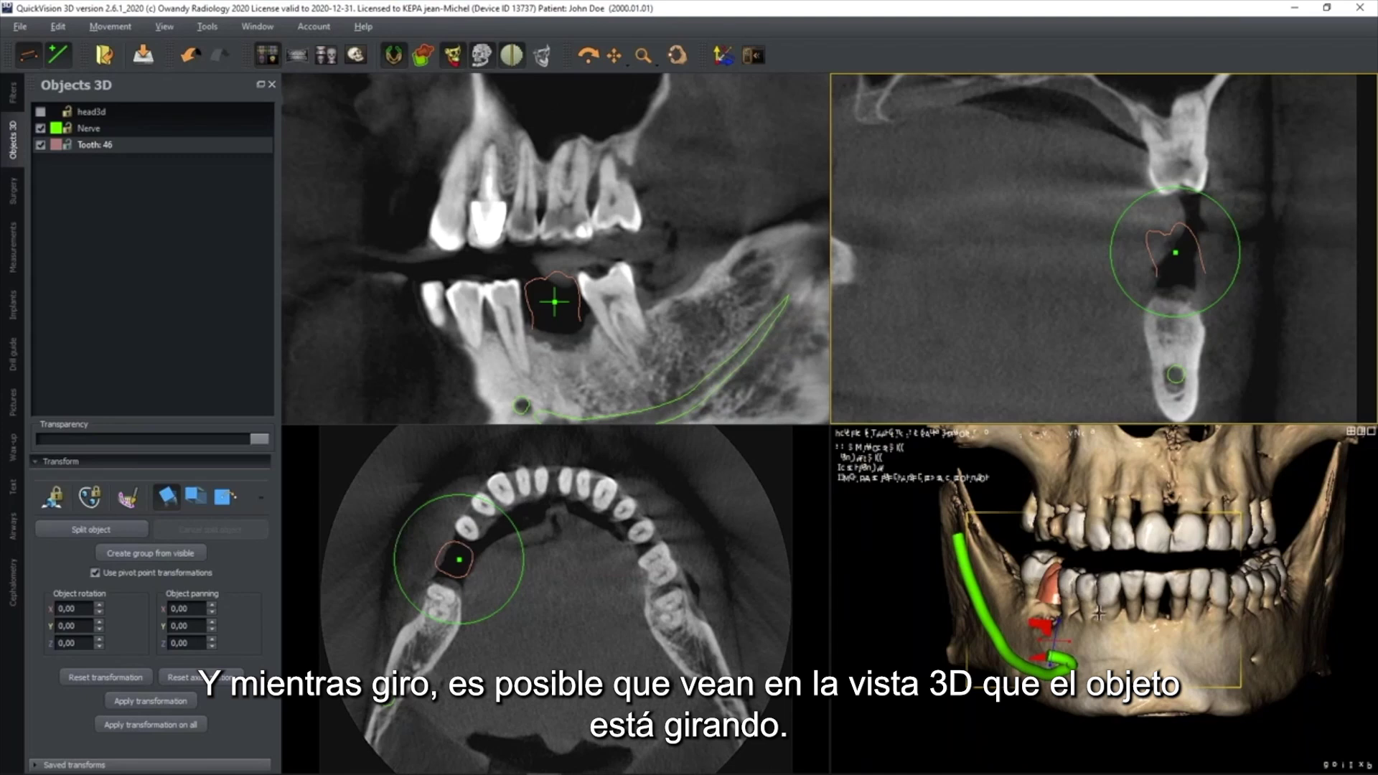
{"action": "left_click_drag", "start_coordinate": [1240, 257], "coordinate": [1235, 287]}
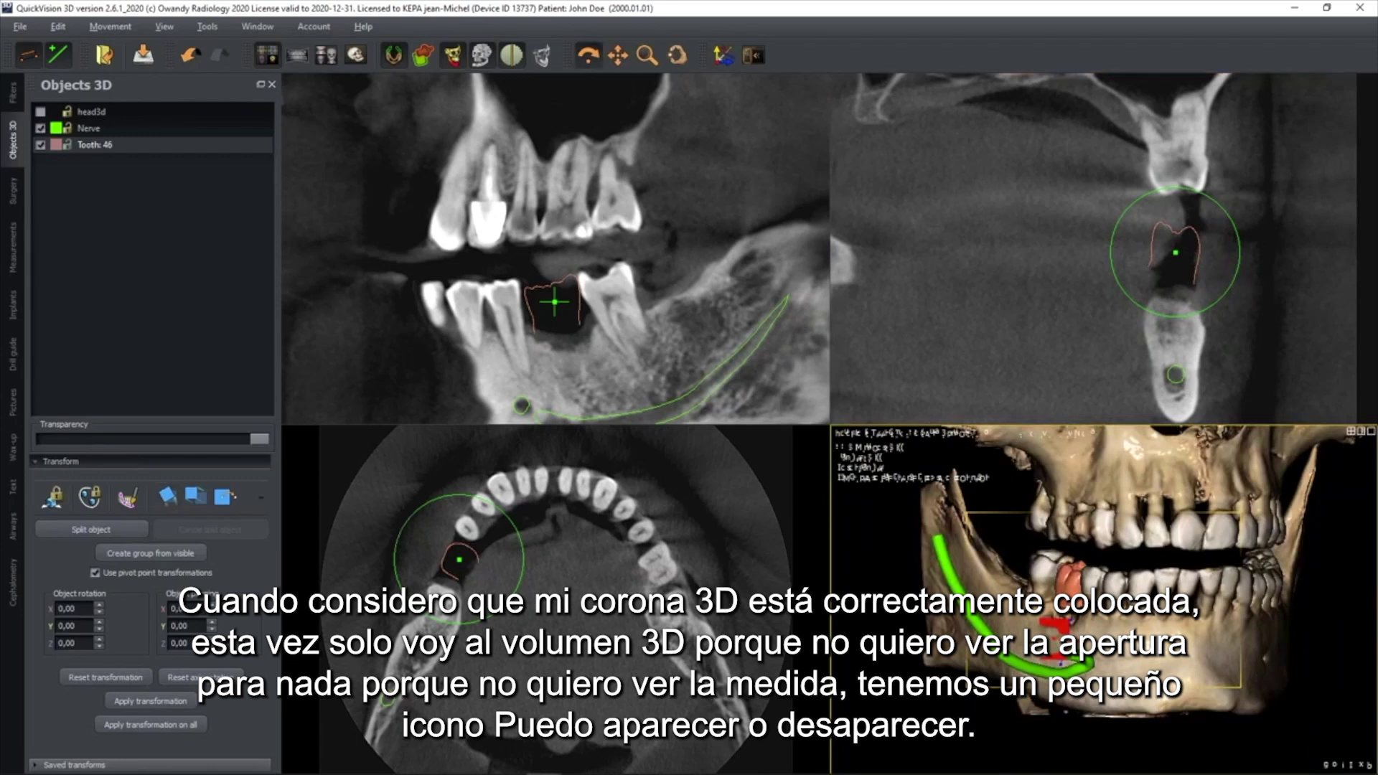
{"action": "left_click_drag", "start_coordinate": [1074, 570], "coordinate": [1103, 529]}
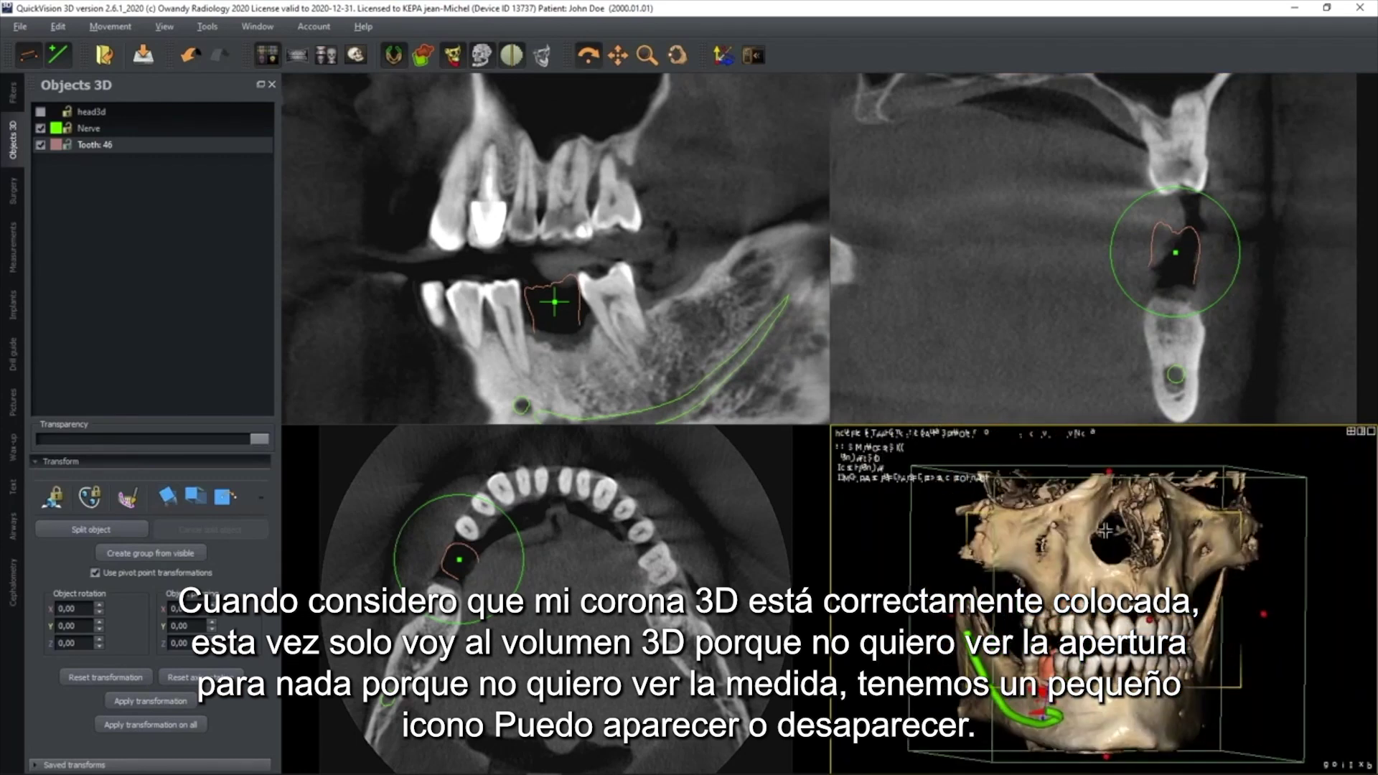
- Crop the 3D volume down to the lower jaw and recentre it
{"action": "left_click_drag", "start_coordinate": [1109, 472], "coordinate": [1109, 642]}
{"action": "middle_click_drag", "start_coordinate": [1127, 594], "coordinate": [1188, 497]}
{"action": "mouse_move", "coordinate": [1176, 592]}
{"action": "left_mouse_down"}
{"action": "mouse_move", "coordinate": [1196, 589]}
{"action": "mouse_move", "coordinate": [1142, 590]}
{"action": "mouse_move", "coordinate": [1193, 592]}
{"action": "left_mouse_up"}
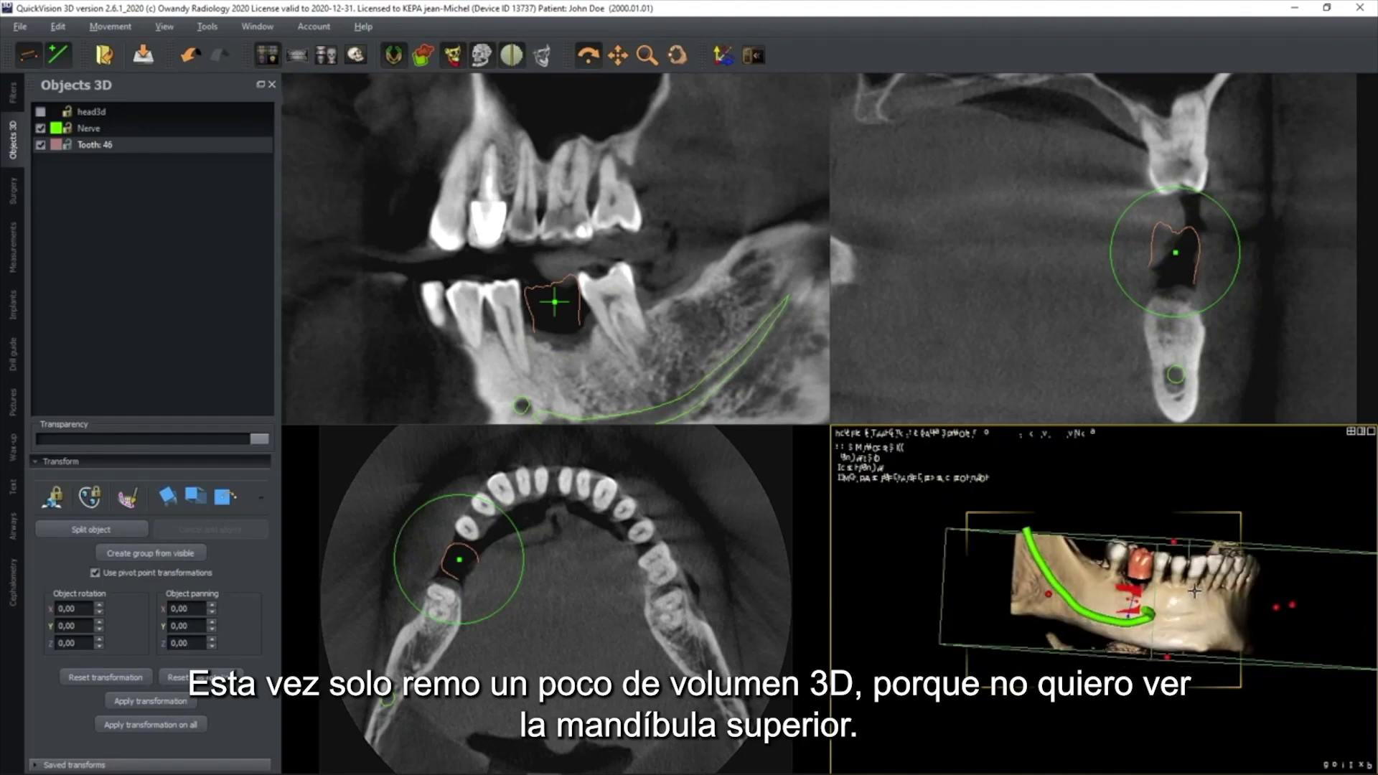
- Hide the crop box outlines and measurement markers, leaving the green nerve and tooth 46 crown
{"action": "left_click", "coordinate": [875, 465]}
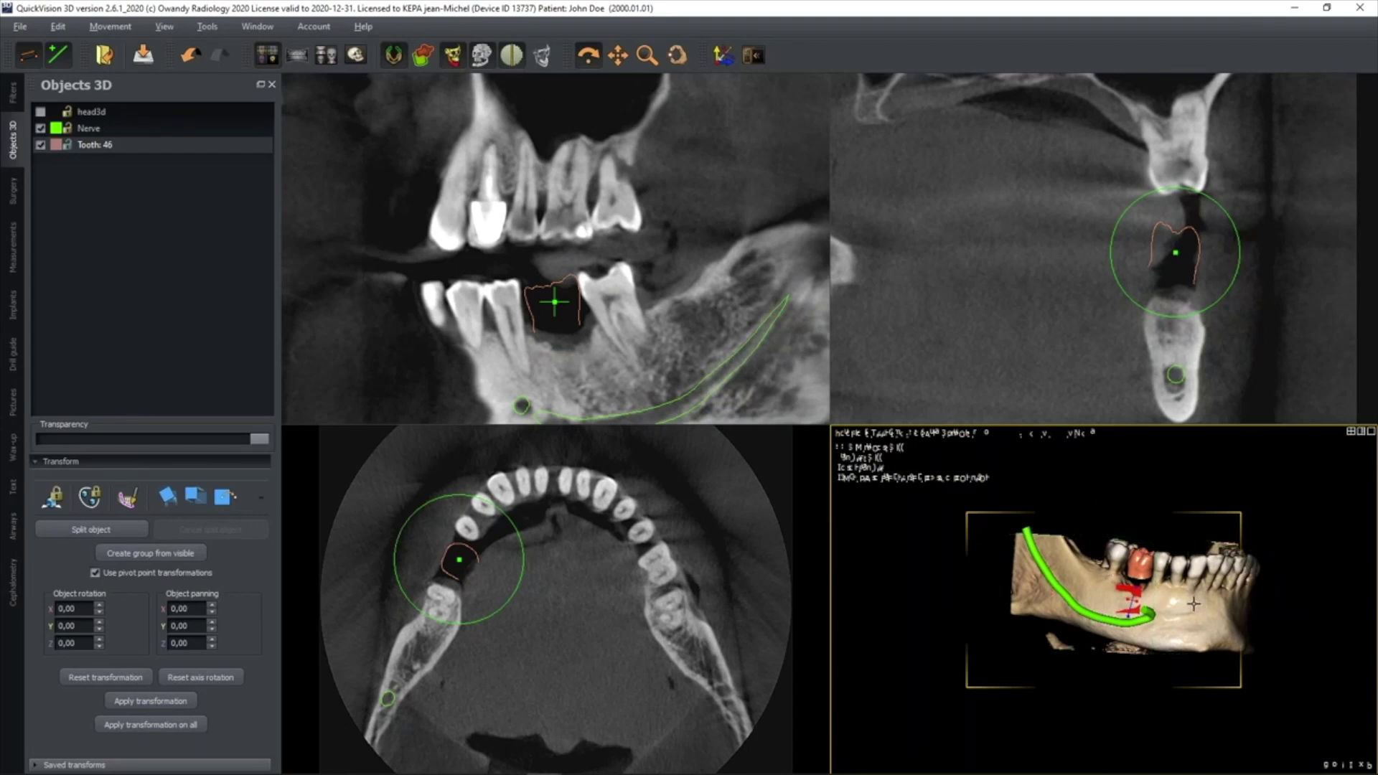
{"action": "left_click", "coordinate": [28, 55]}
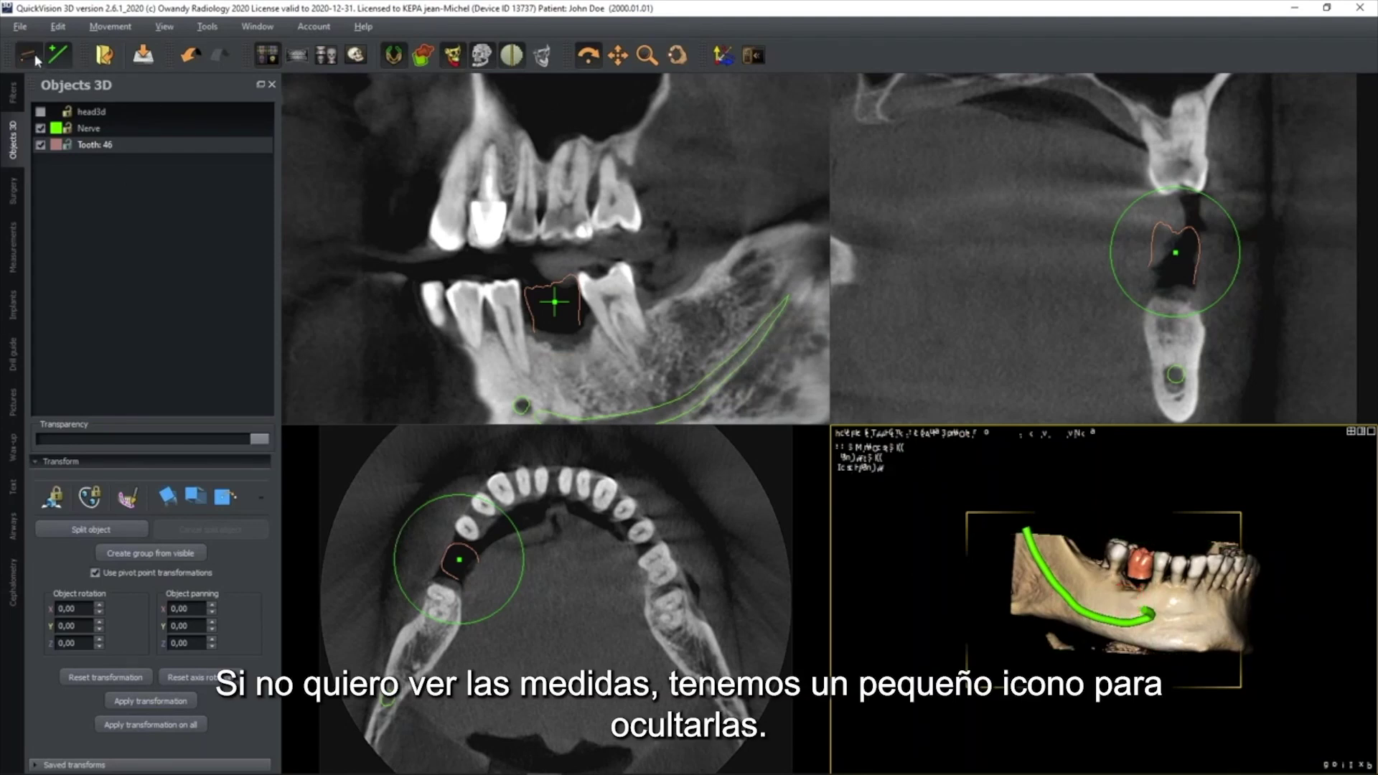
{"action": "left_click_drag", "start_coordinate": [1178, 594], "coordinate": [1176, 594]}
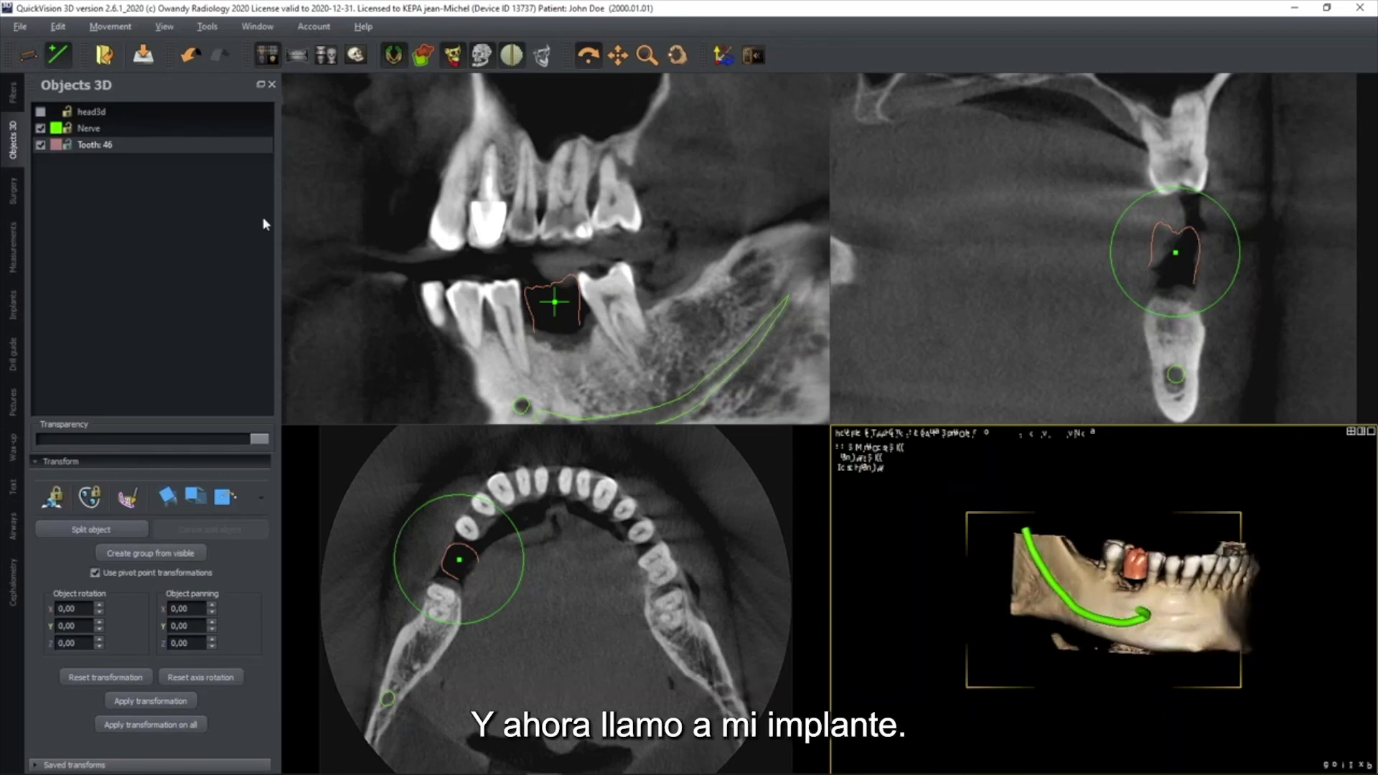
- Show the Tooth 46 implant, move it down under the crown and tilt it in the panoramic slice
{"action": "left_click", "coordinate": [14, 307]}
{"action": "left_click", "coordinate": [40, 170]}
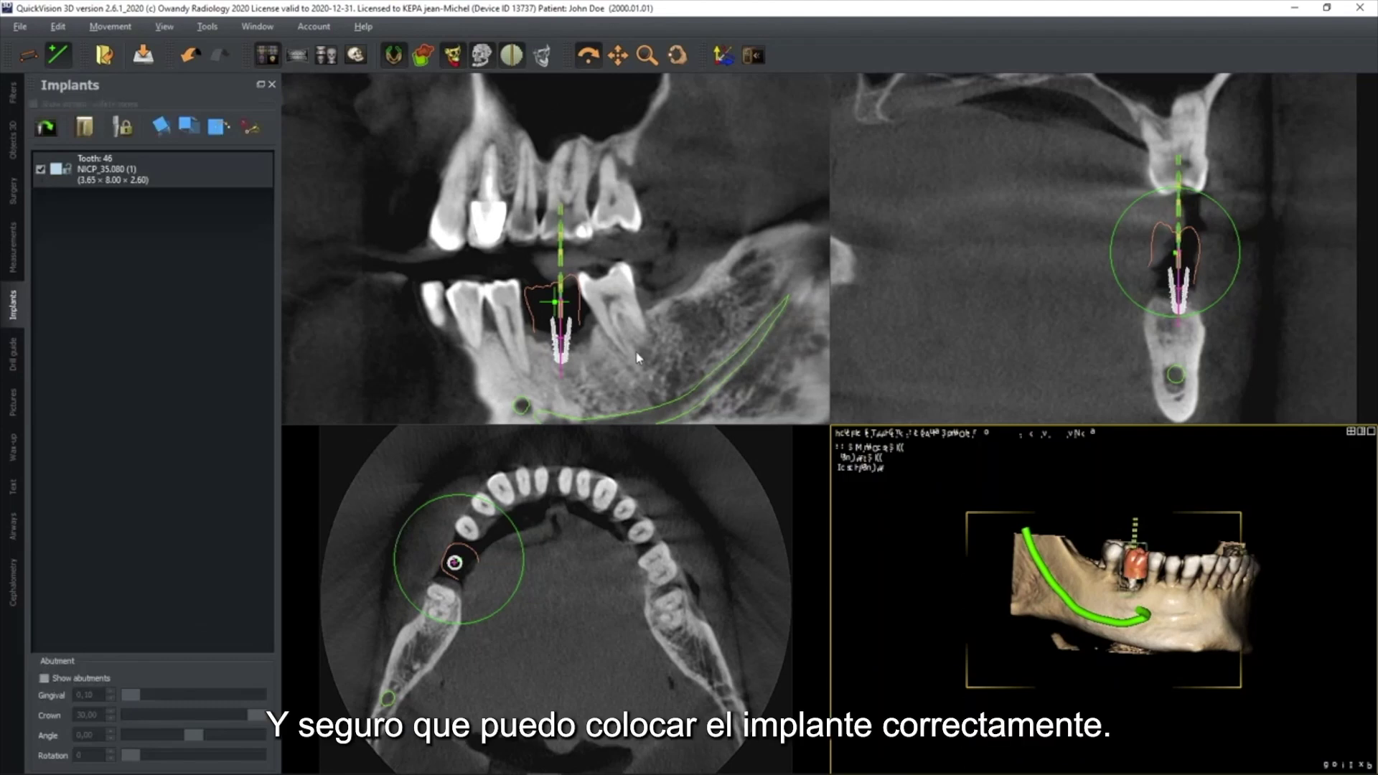
{"action": "scroll", "coordinate": [647, 317], "scroll_direction": "up", "scroll_amount": 3}
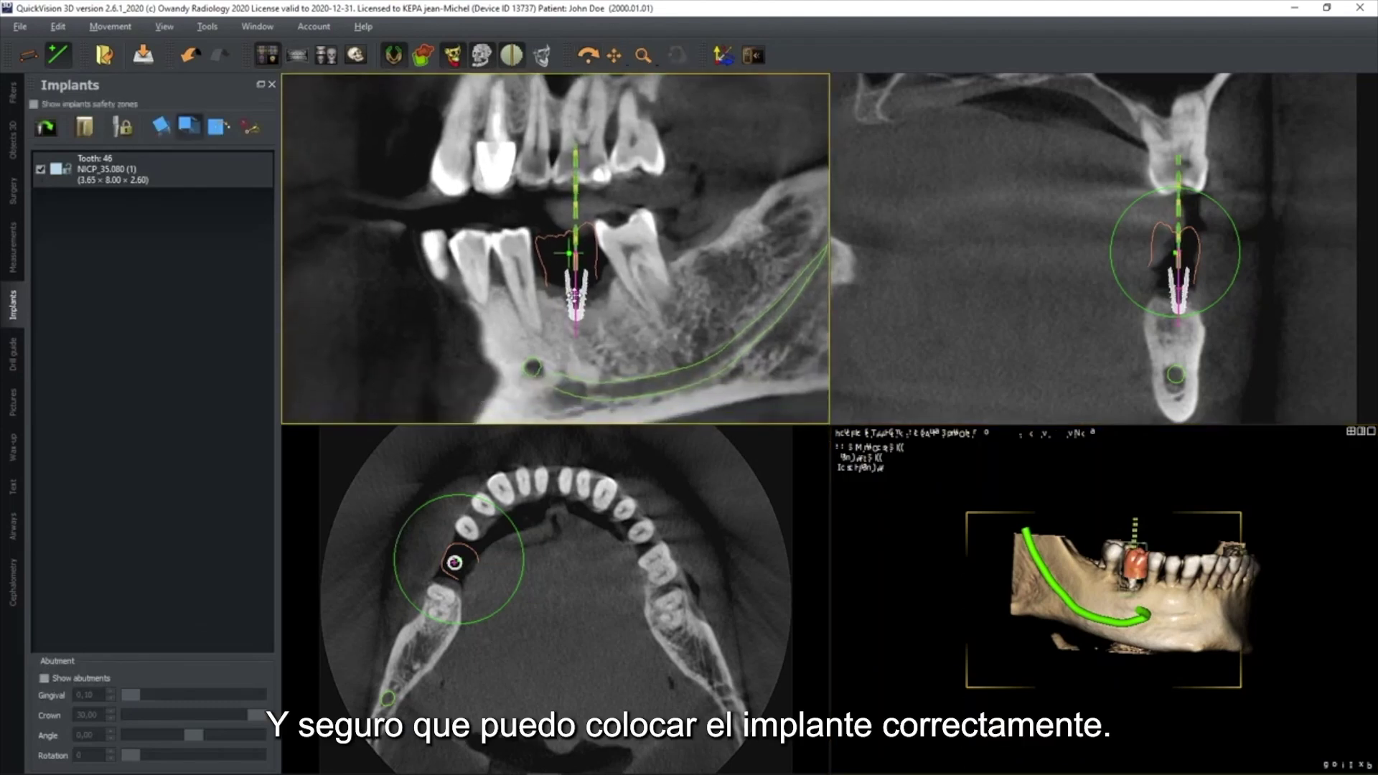
{"action": "left_click_drag", "start_coordinate": [575, 293], "coordinate": [584, 312]}
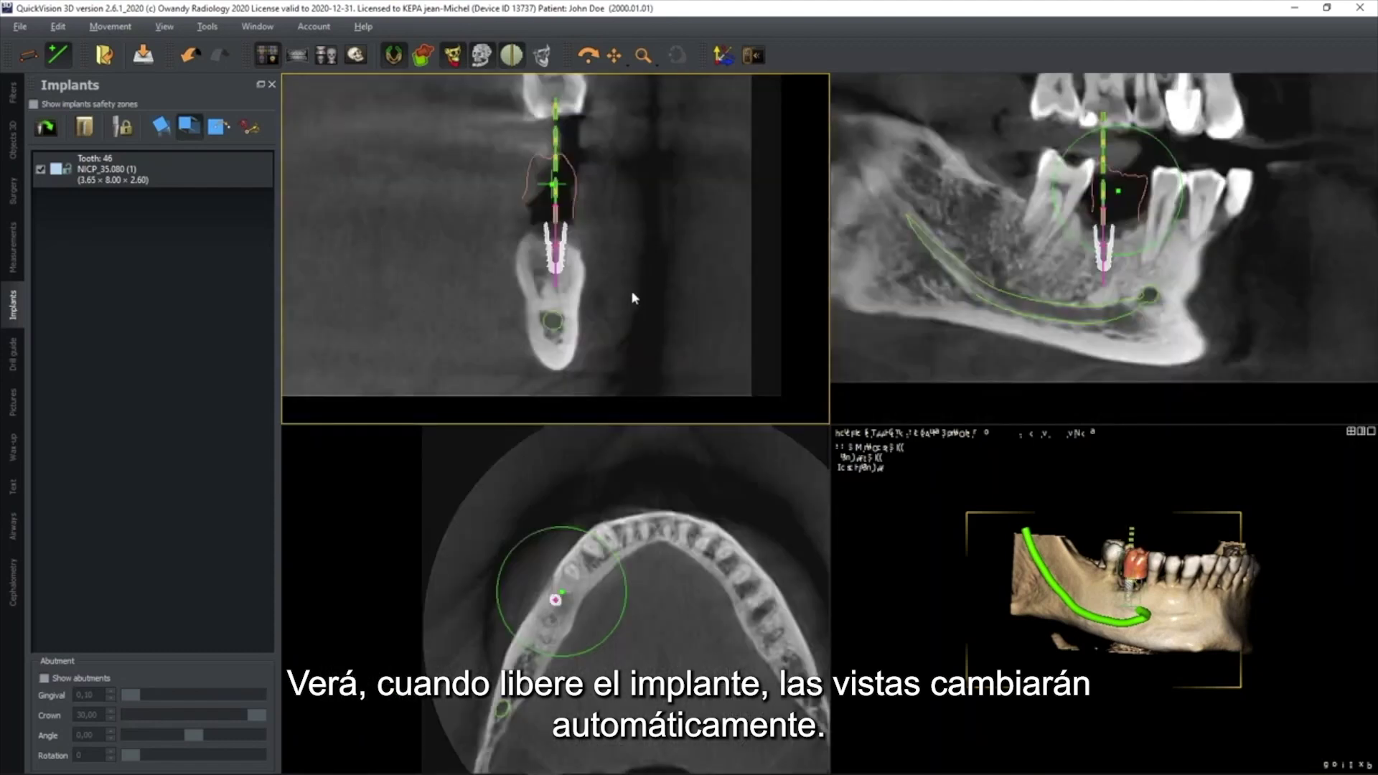
{"action": "left_click_drag", "start_coordinate": [1105, 279], "coordinate": [1098, 280]}
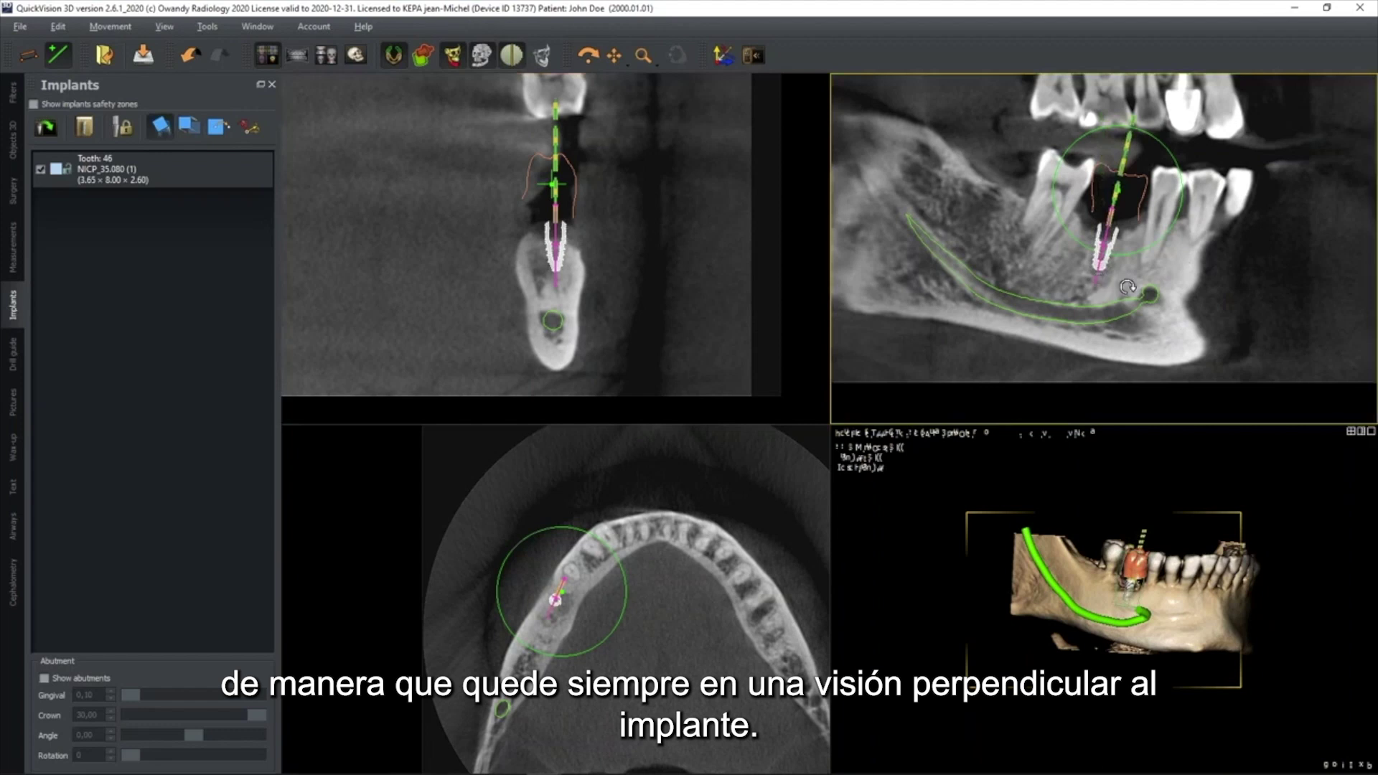
- Shift the implant with the Objects 3D move tool so its axis runs through the crown's centre
{"action": "left_click", "coordinate": [13, 140]}
{"action": "left_click", "coordinate": [188, 495]}
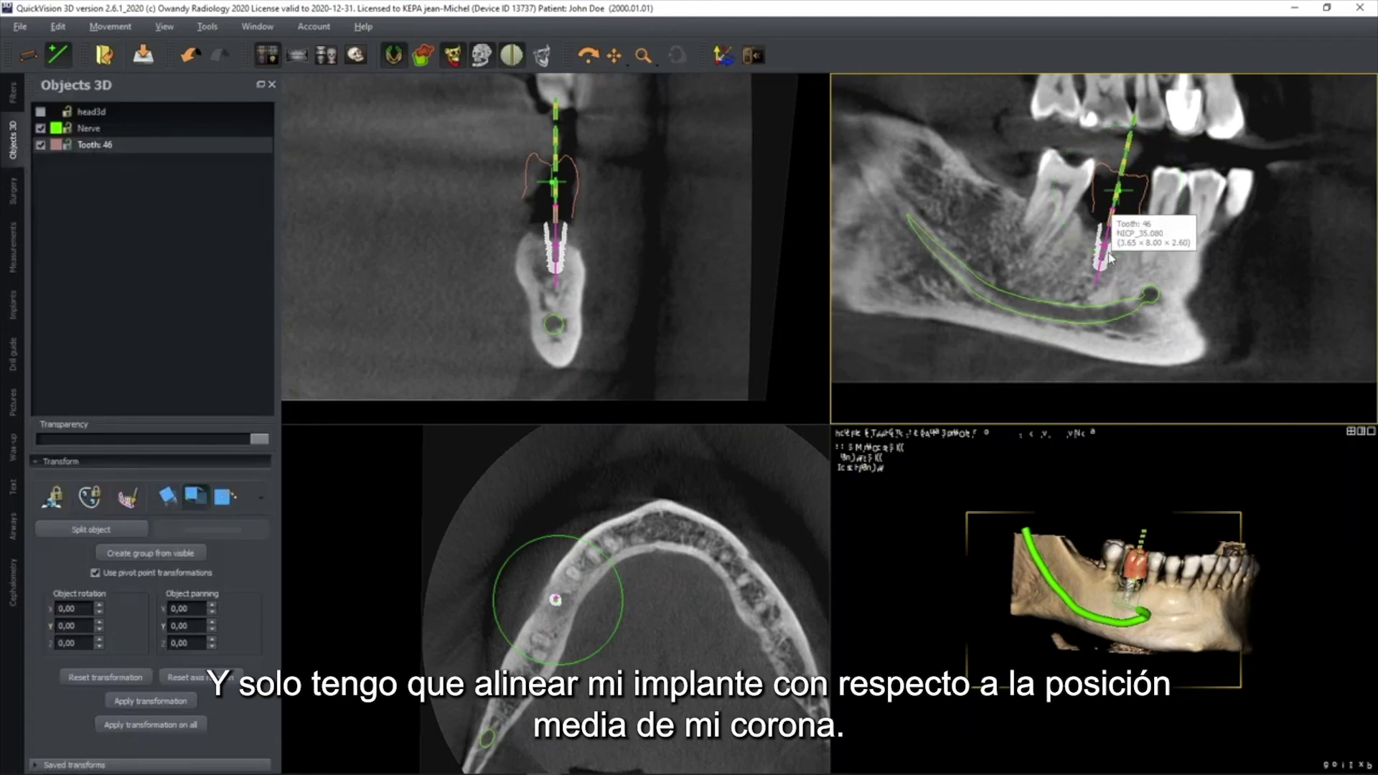
{"action": "left_click_drag", "start_coordinate": [1102, 247], "coordinate": [1103, 249]}
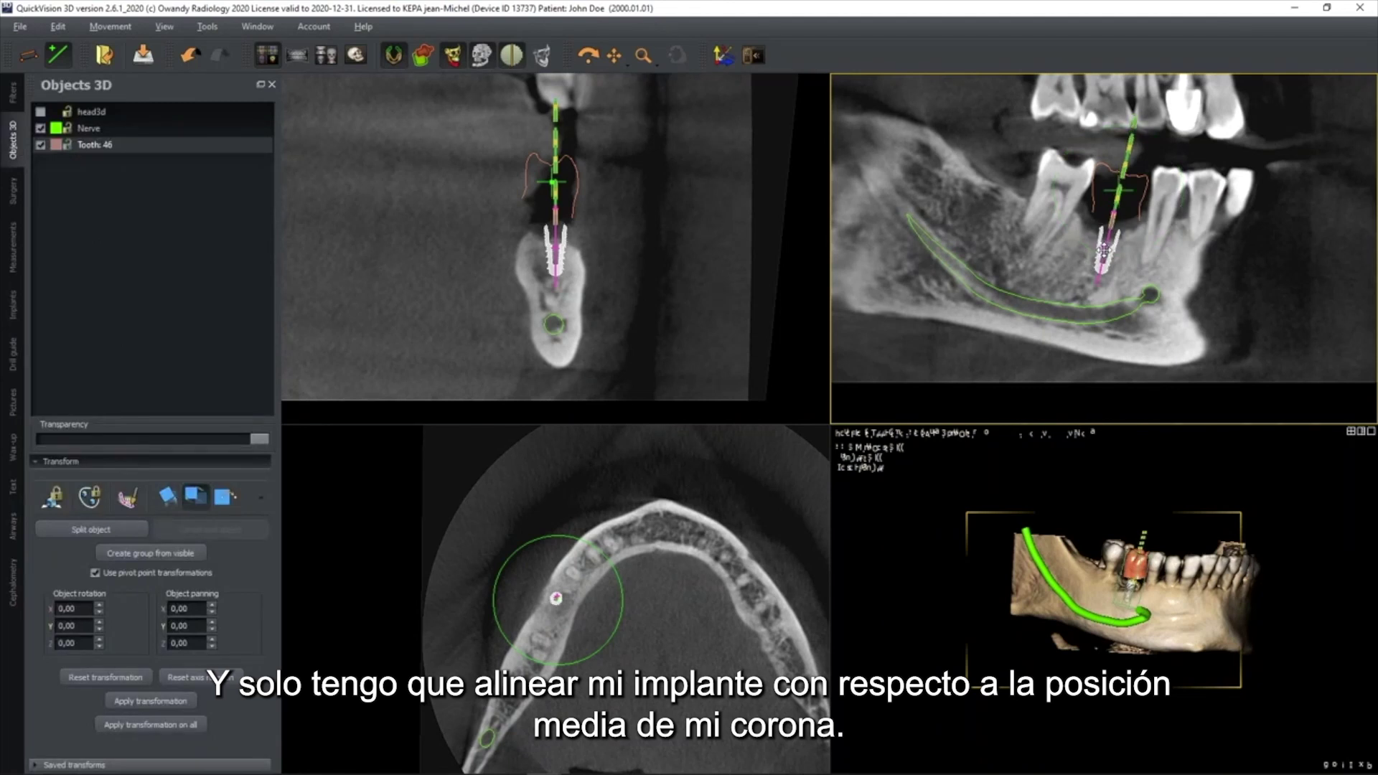
{"action": "scroll", "coordinate": [1104, 250], "scroll_direction": "up", "scroll_amount": 3}
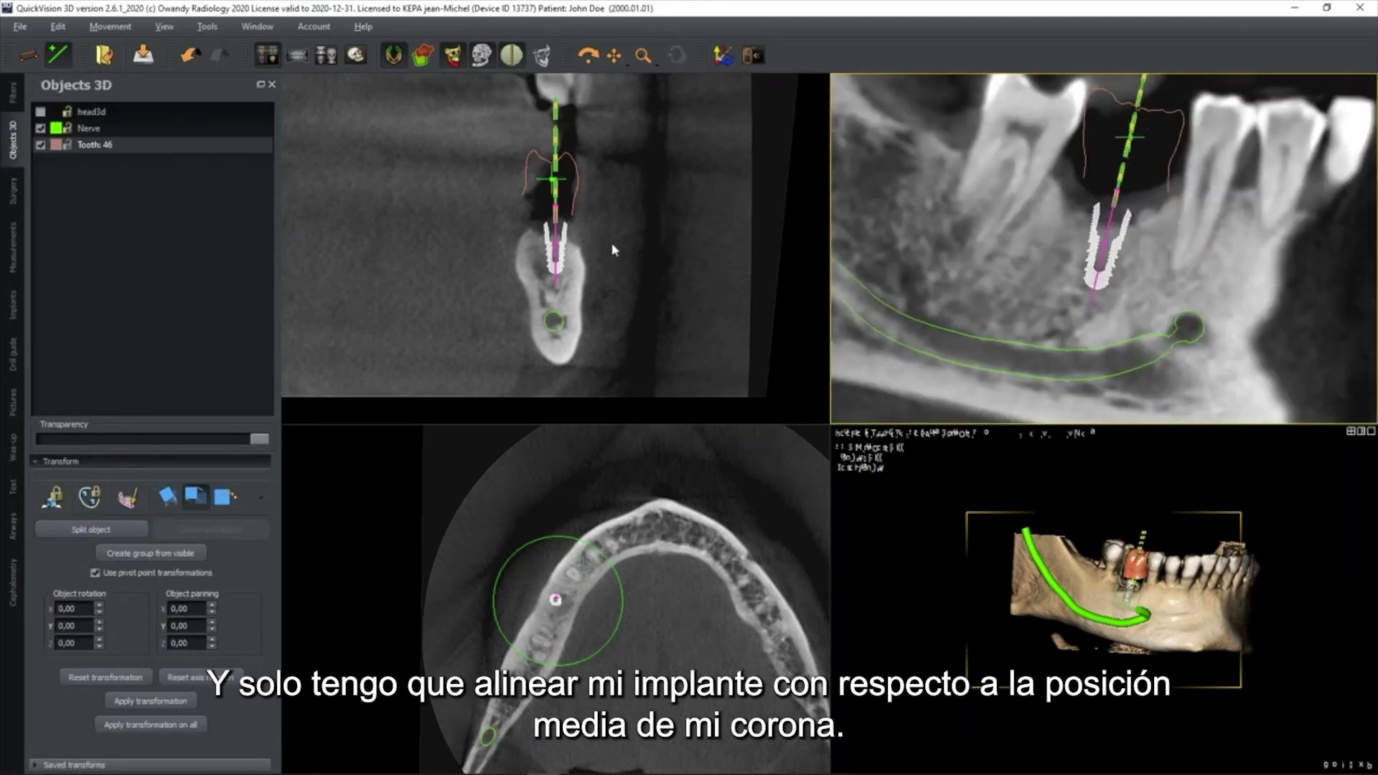
{"action": "scroll", "coordinate": [611, 244], "scroll_direction": "up", "scroll_amount": 3}
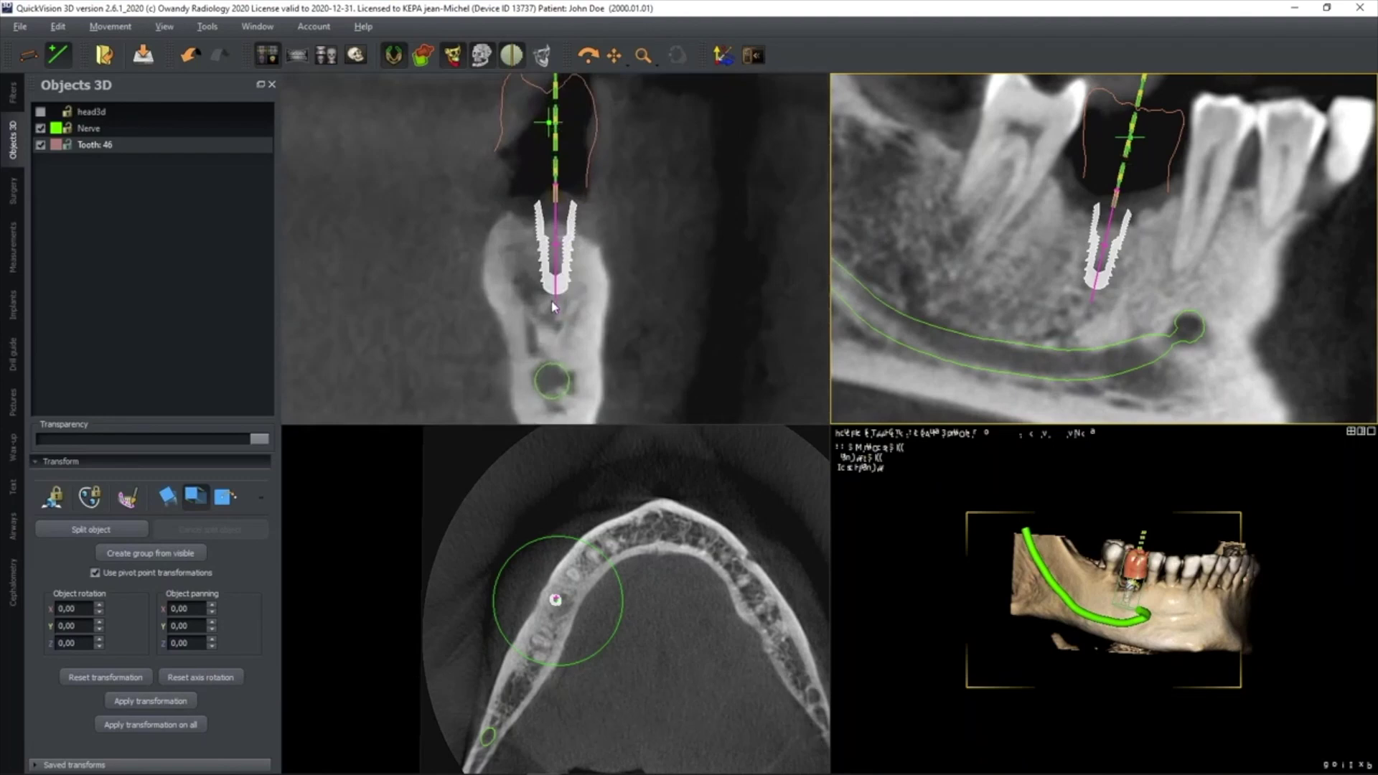
{"action": "left_click", "coordinate": [554, 307]}
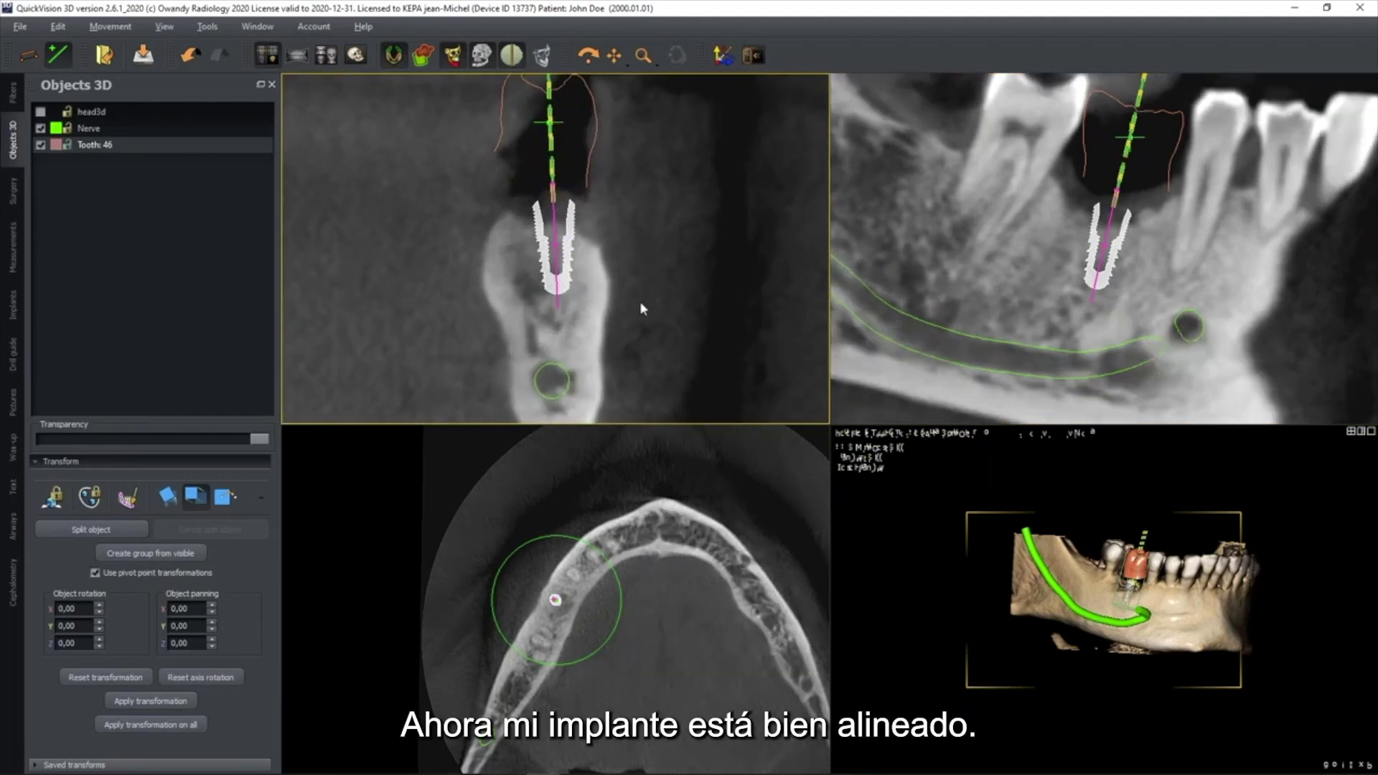
{"action": "scroll", "coordinate": [703, 266], "scroll_direction": "down", "scroll_amount": 3}
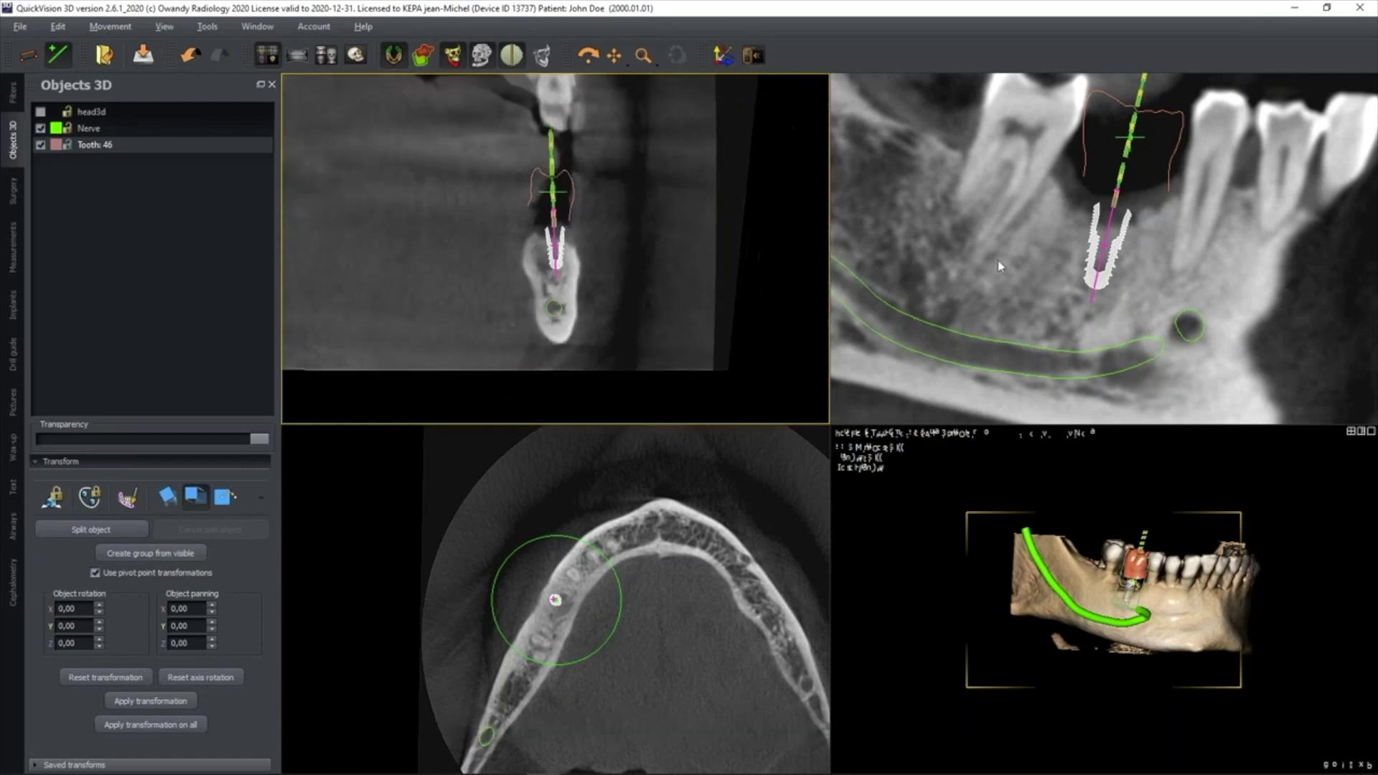
{"action": "scroll", "coordinate": [1003, 271], "scroll_direction": "down", "scroll_amount": 3}
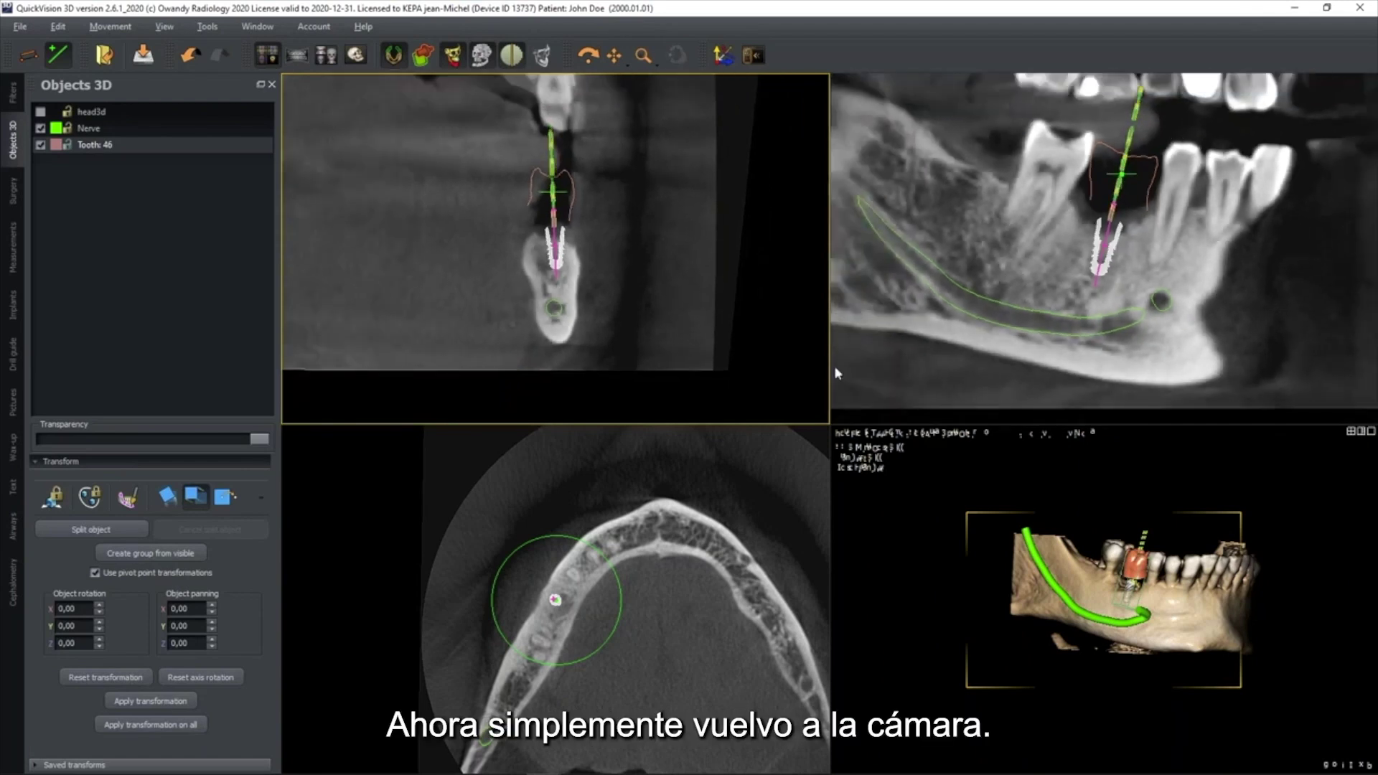
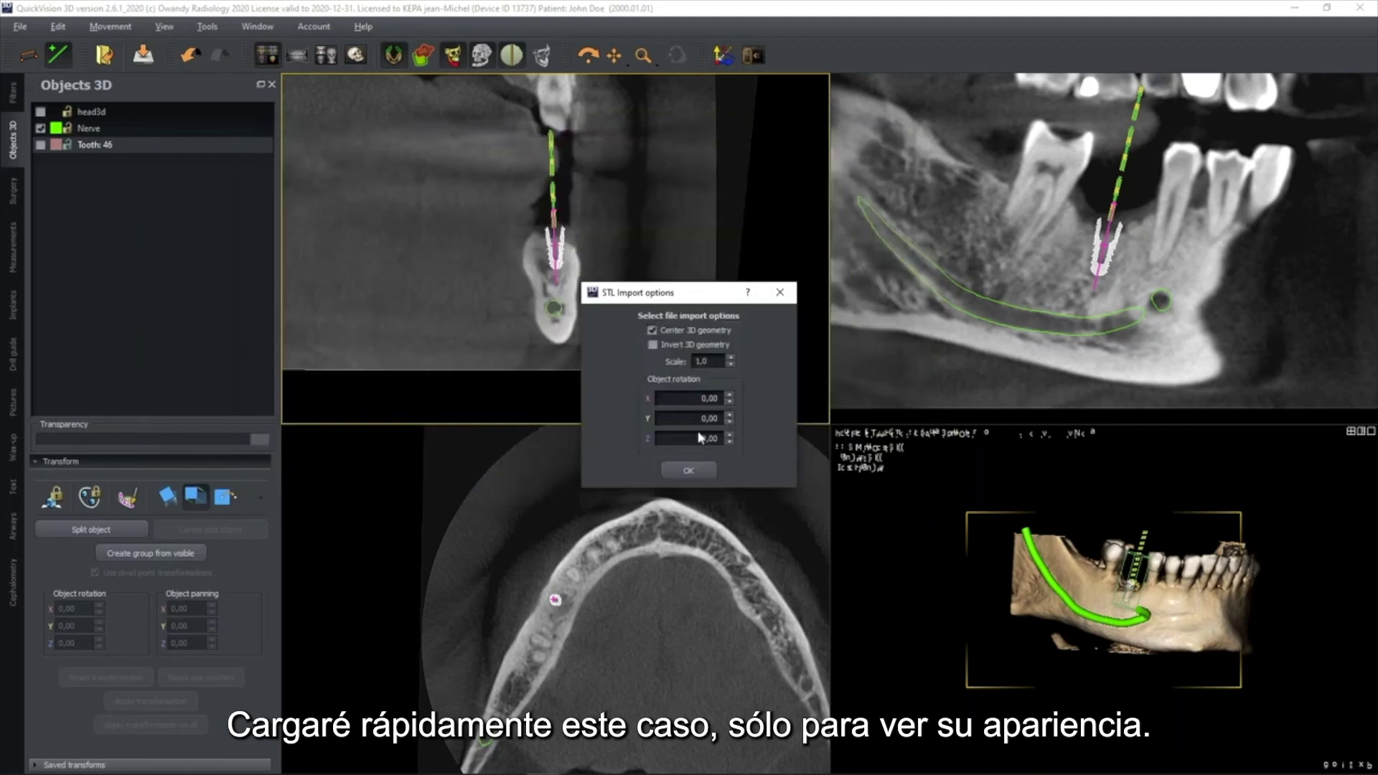
- Confirm the STL import of the colour camera scan and orbit and zoom the 3D view to inspect it
{"action": "left_click", "coordinate": [700, 471]}
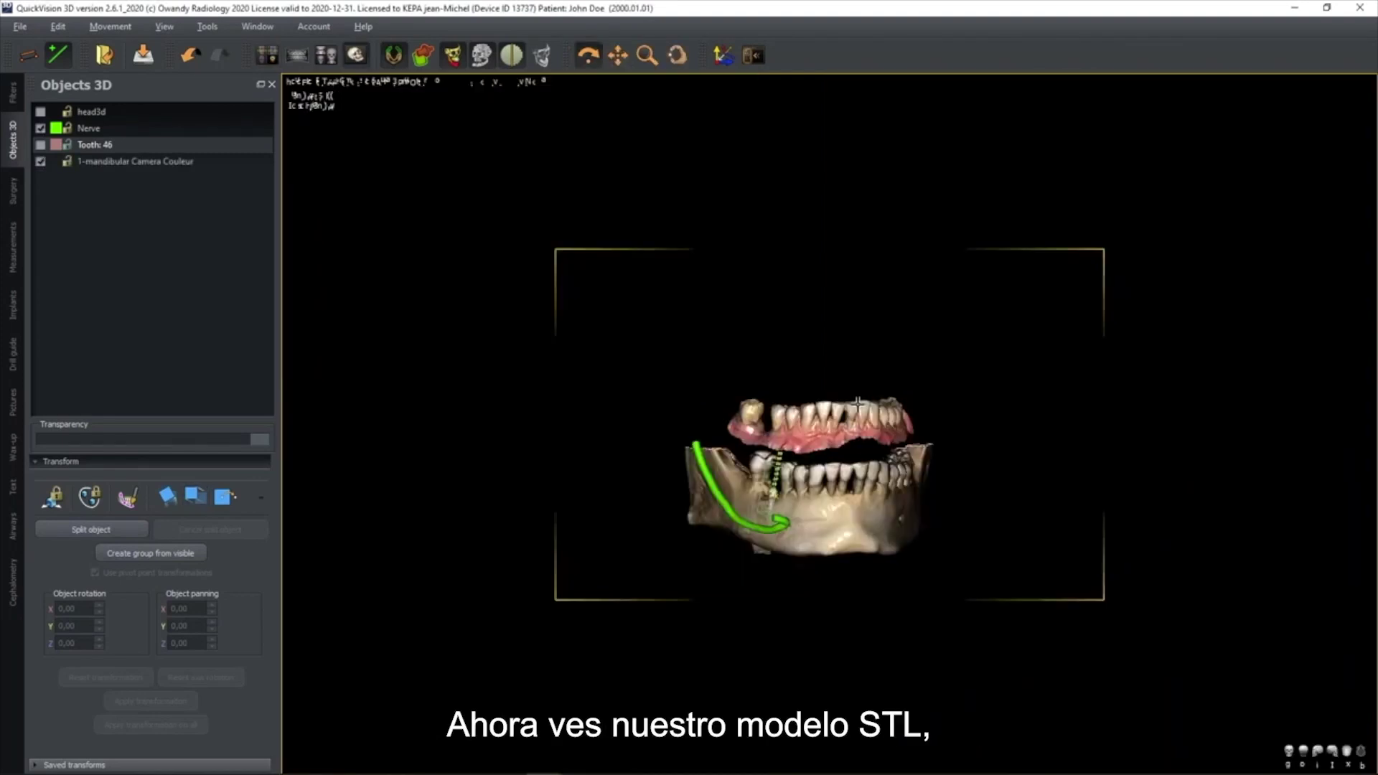
{"action": "left_click_drag", "start_coordinate": [858, 423], "coordinate": [846, 455]}
{"action": "scroll", "coordinate": [846, 455], "scroll_direction": "up", "scroll_amount": 5}
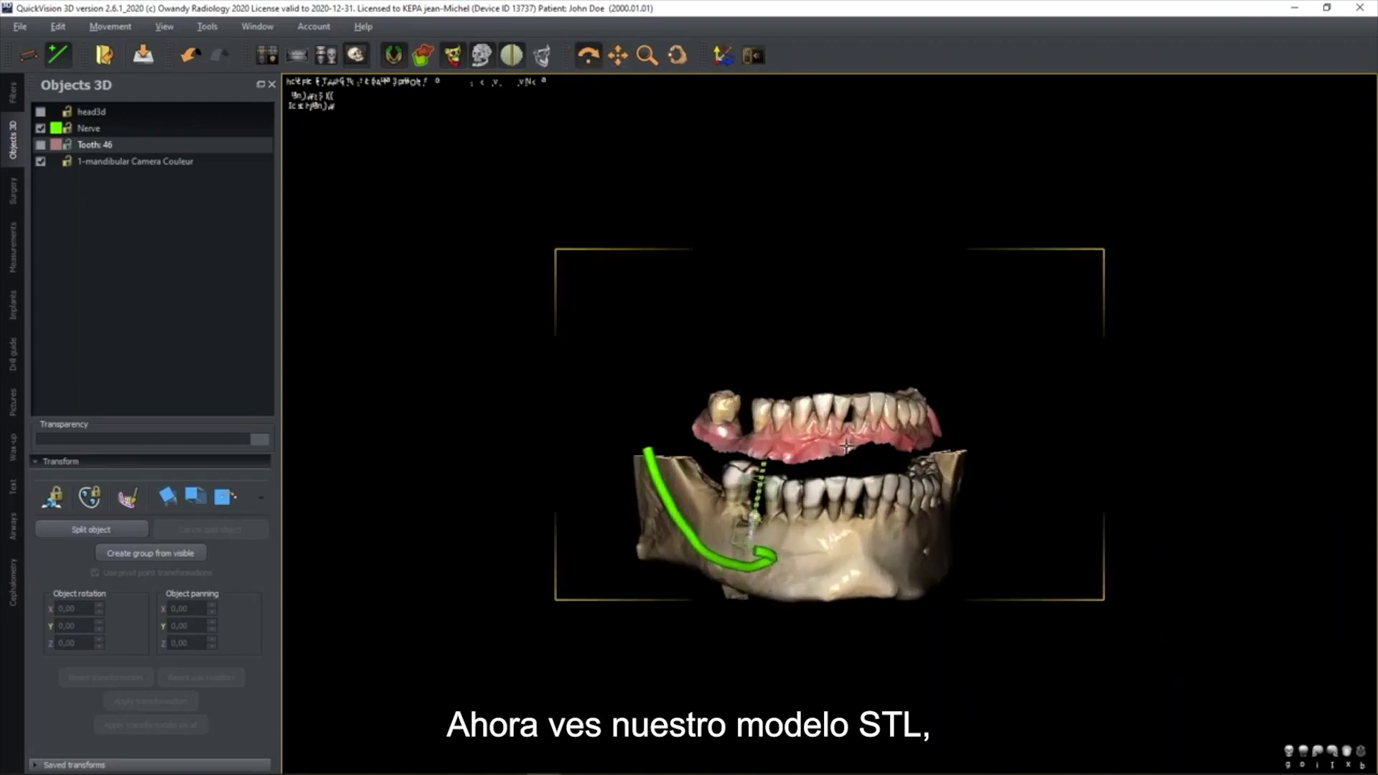
{"action": "middle_click_drag", "start_coordinate": [831, 495], "coordinate": [838, 361]}
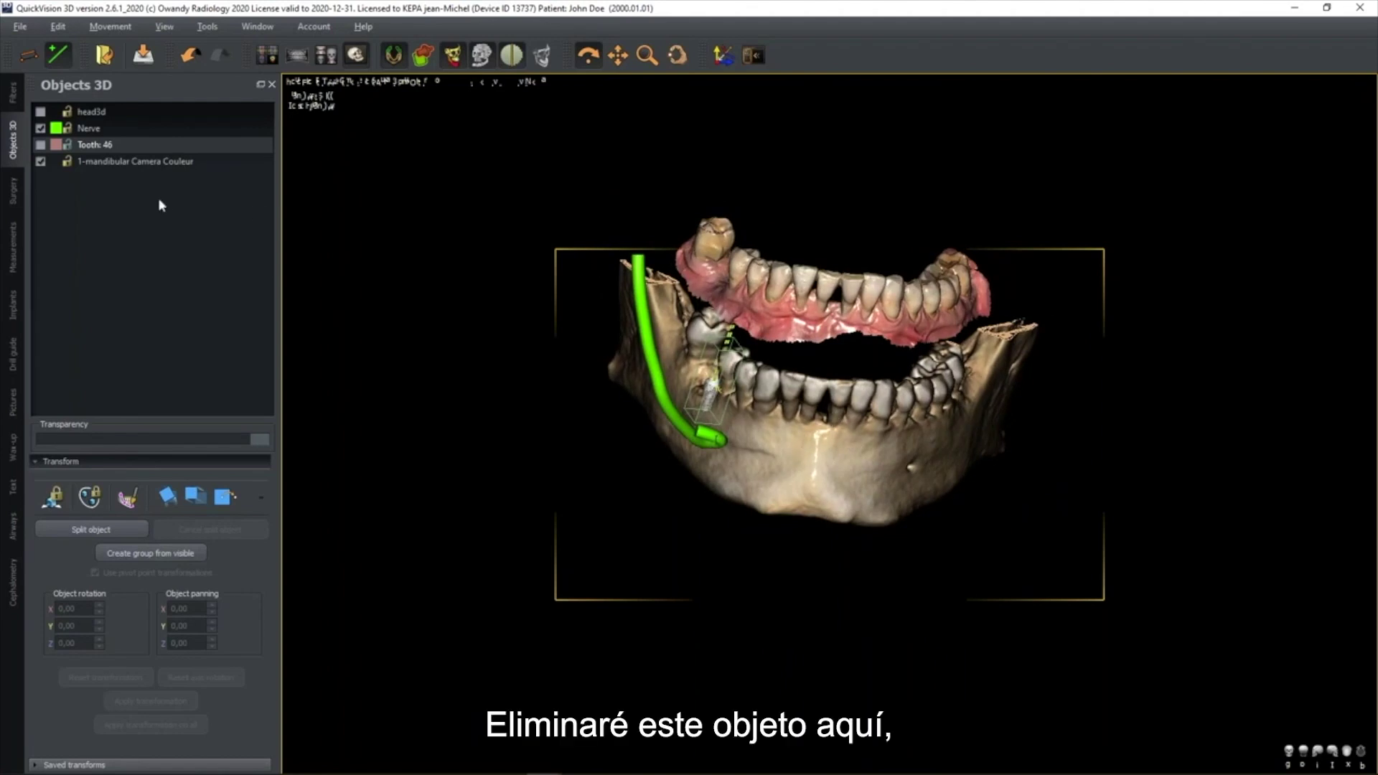
- Remove the '1-mandibular Camera Couleur' scan and return to the four-pane layout
{"action": "right_click", "coordinate": [122, 167]}
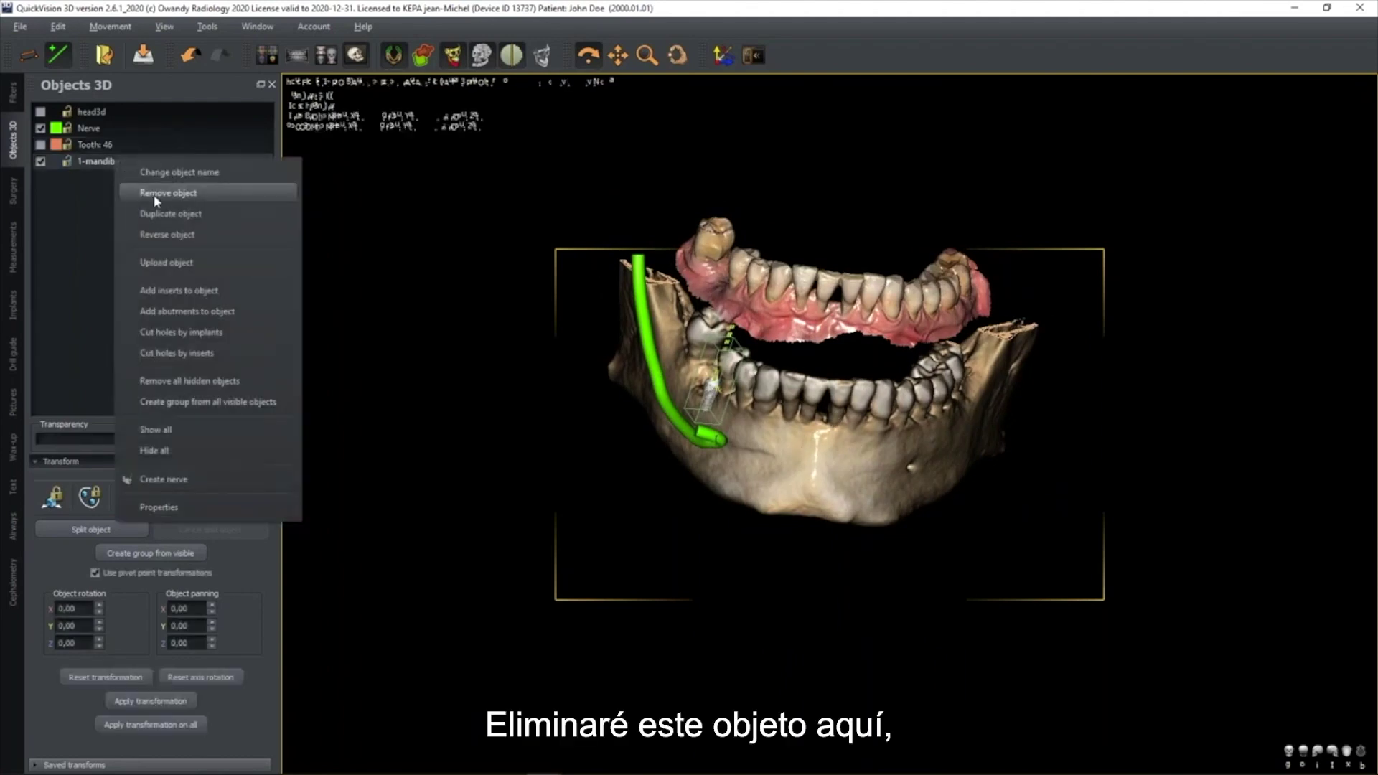
{"action": "left_click", "coordinate": [123, 190]}
{"action": "left_click", "coordinate": [268, 56]}
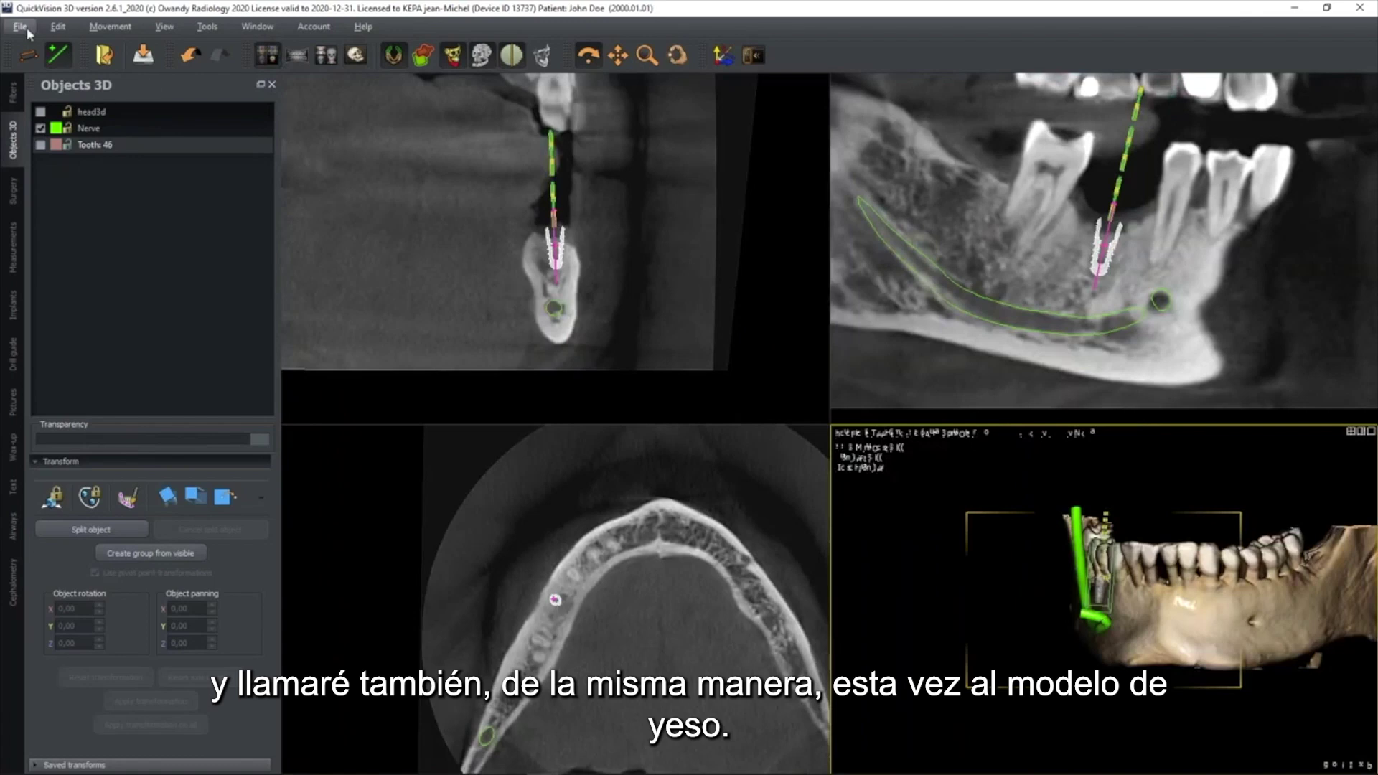
- Import the Platres STL Mandibulaire file as the mandible 3D model
{"action": "left_click", "coordinate": [20, 27]}
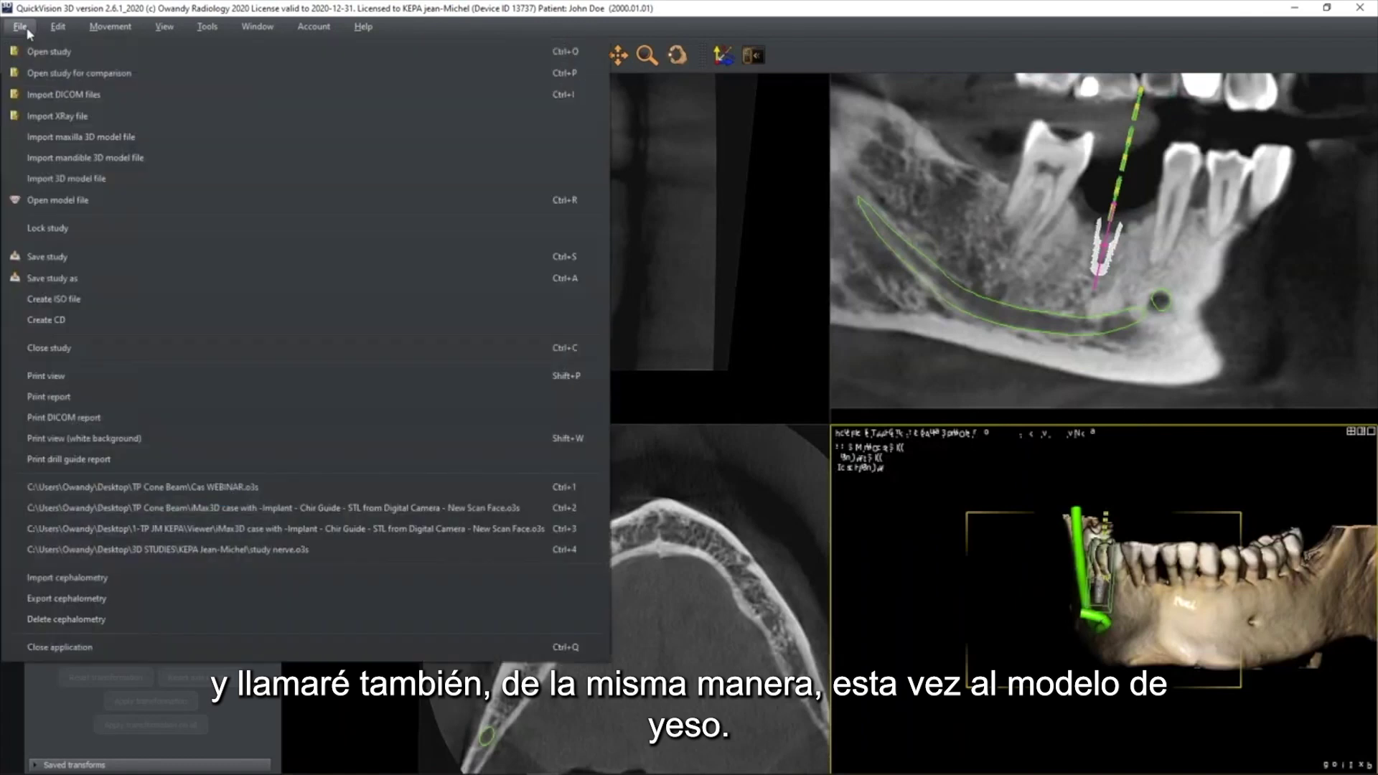
{"action": "left_click", "coordinate": [79, 159]}
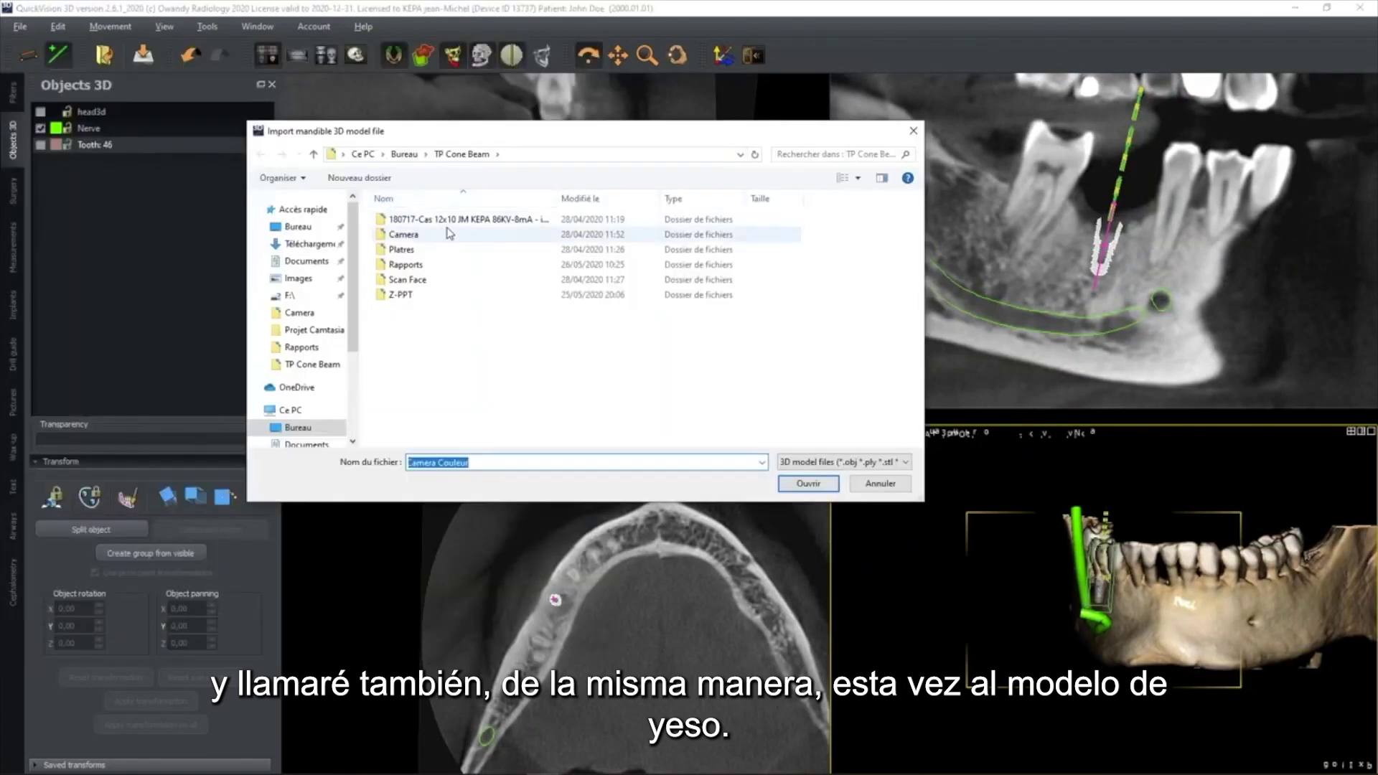
{"action": "double_click", "coordinate": [402, 250]}
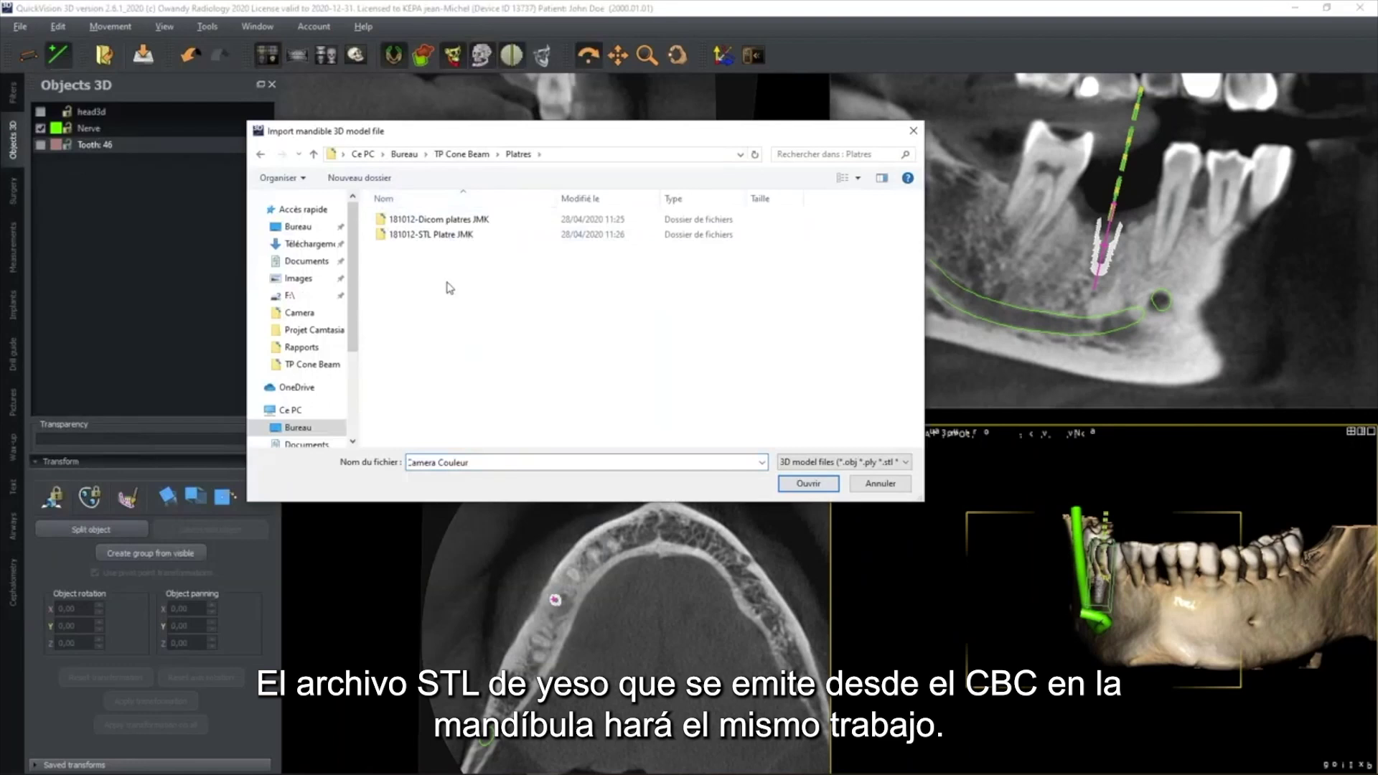
{"action": "double_click", "coordinate": [450, 235]}
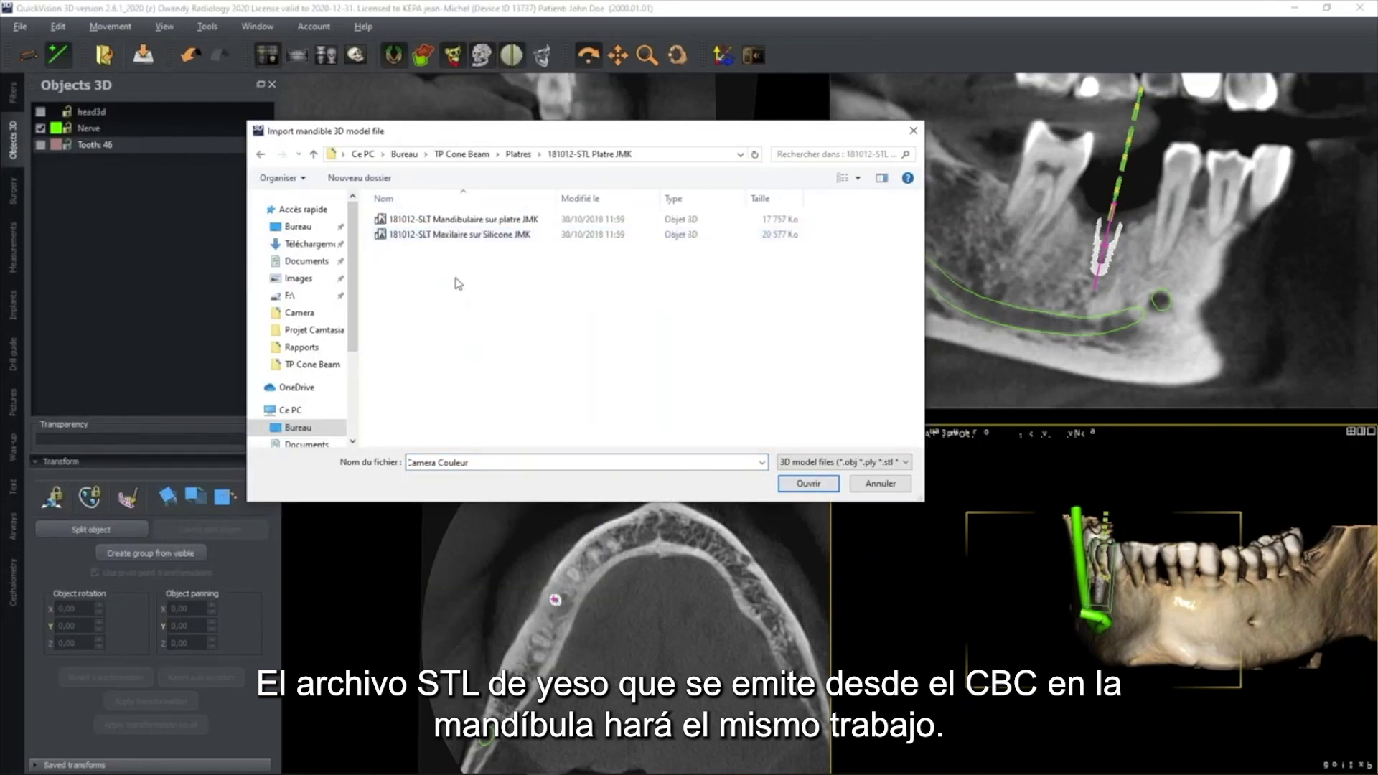
{"action": "double_click", "coordinate": [463, 219]}
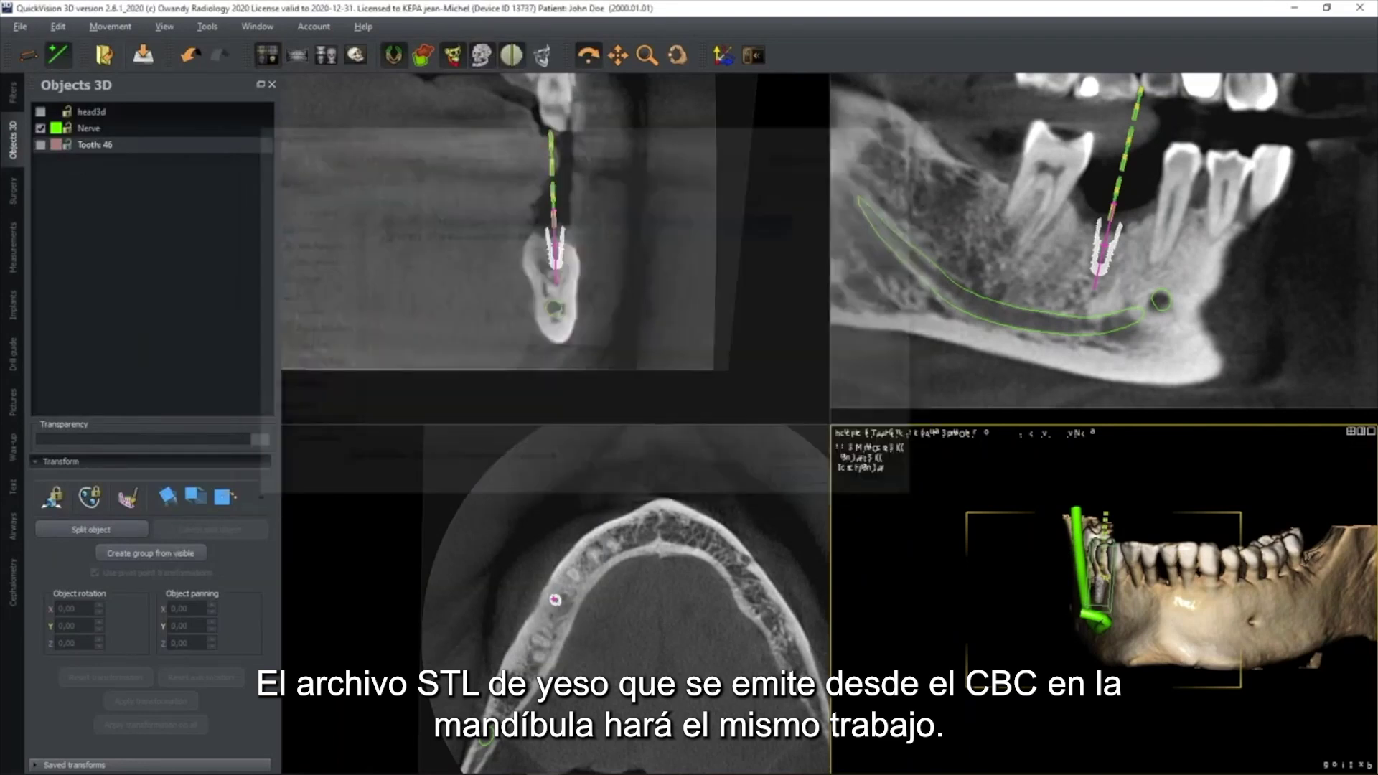
- Add the plaster mandible model, recolour it orange-gold and switch to a multi-3D-view layout
{"action": "left_click", "coordinate": [689, 470]}
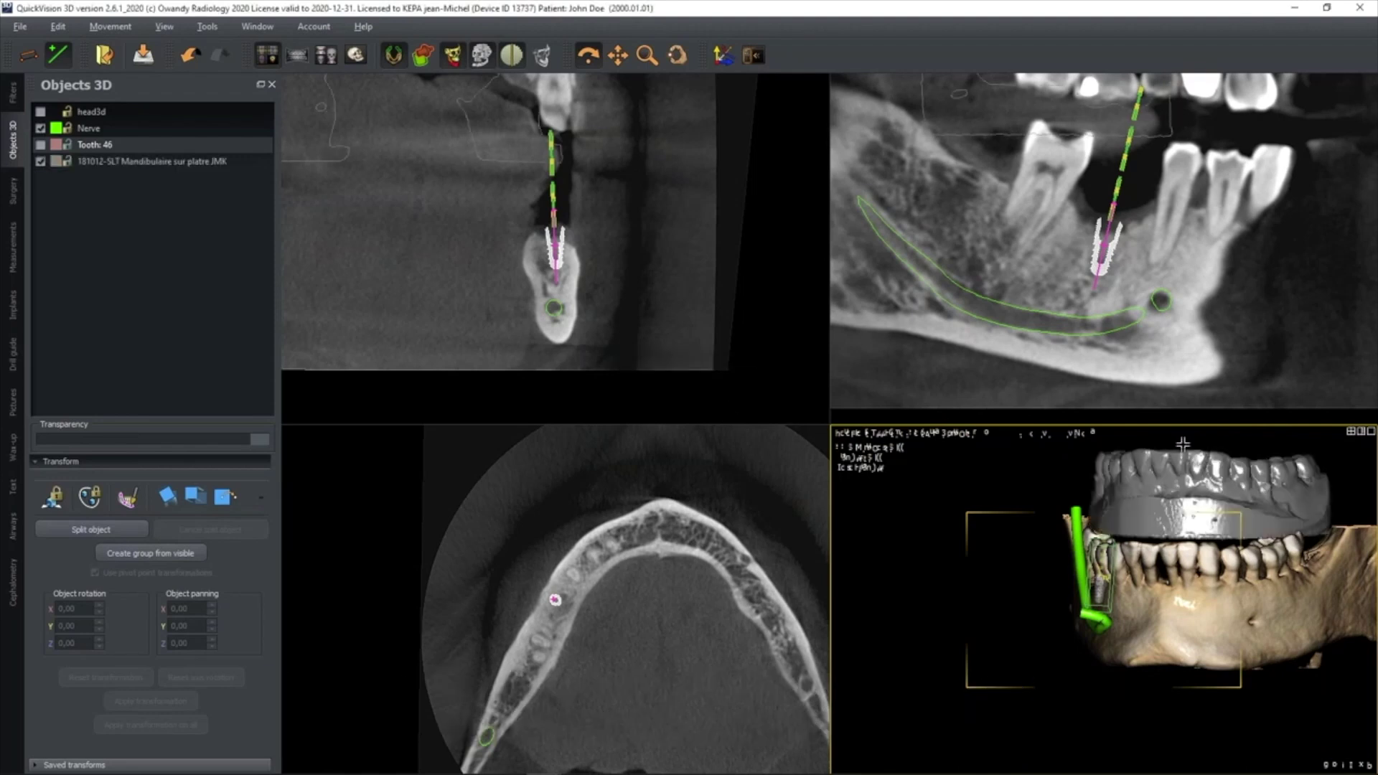
{"action": "left_click", "coordinate": [58, 163]}
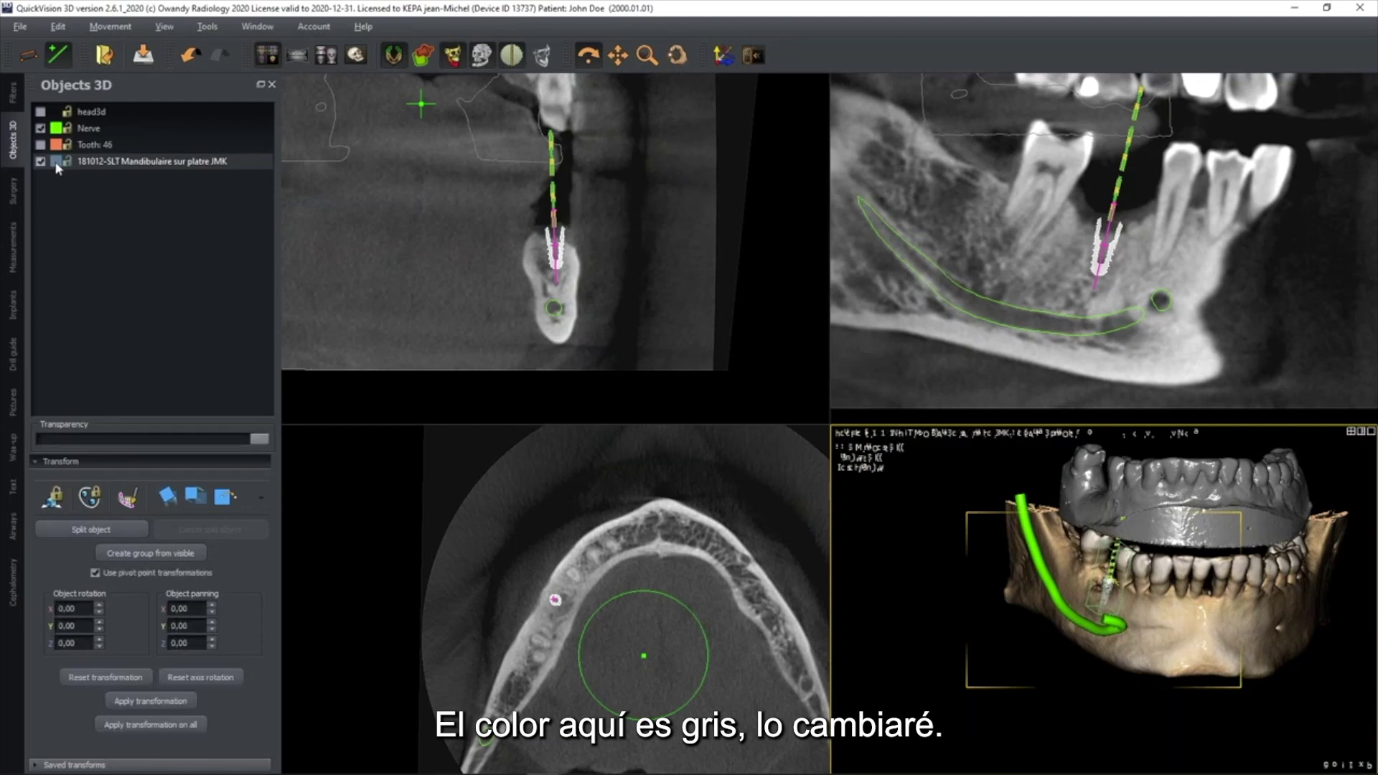
{"action": "left_click", "coordinate": [56, 161]}
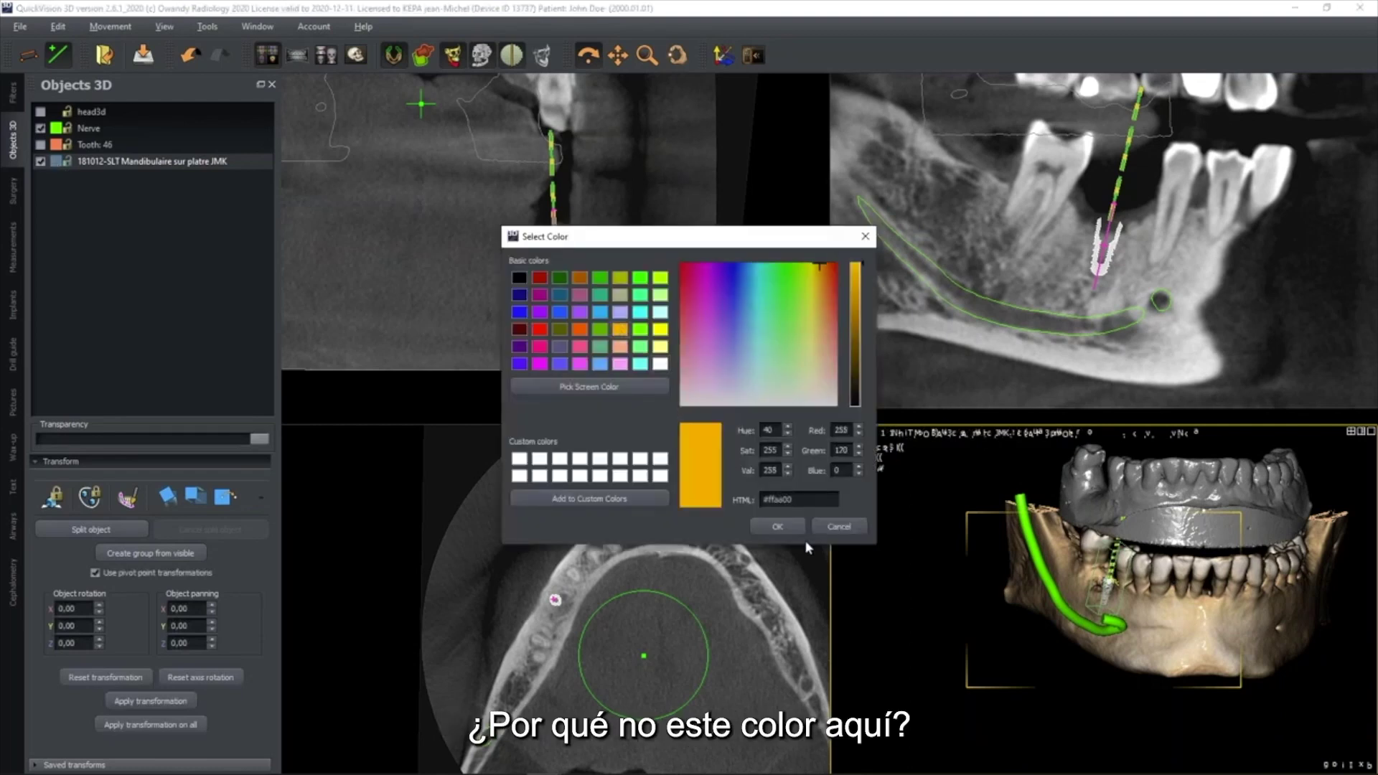
{"action": "left_click", "coordinate": [778, 527]}
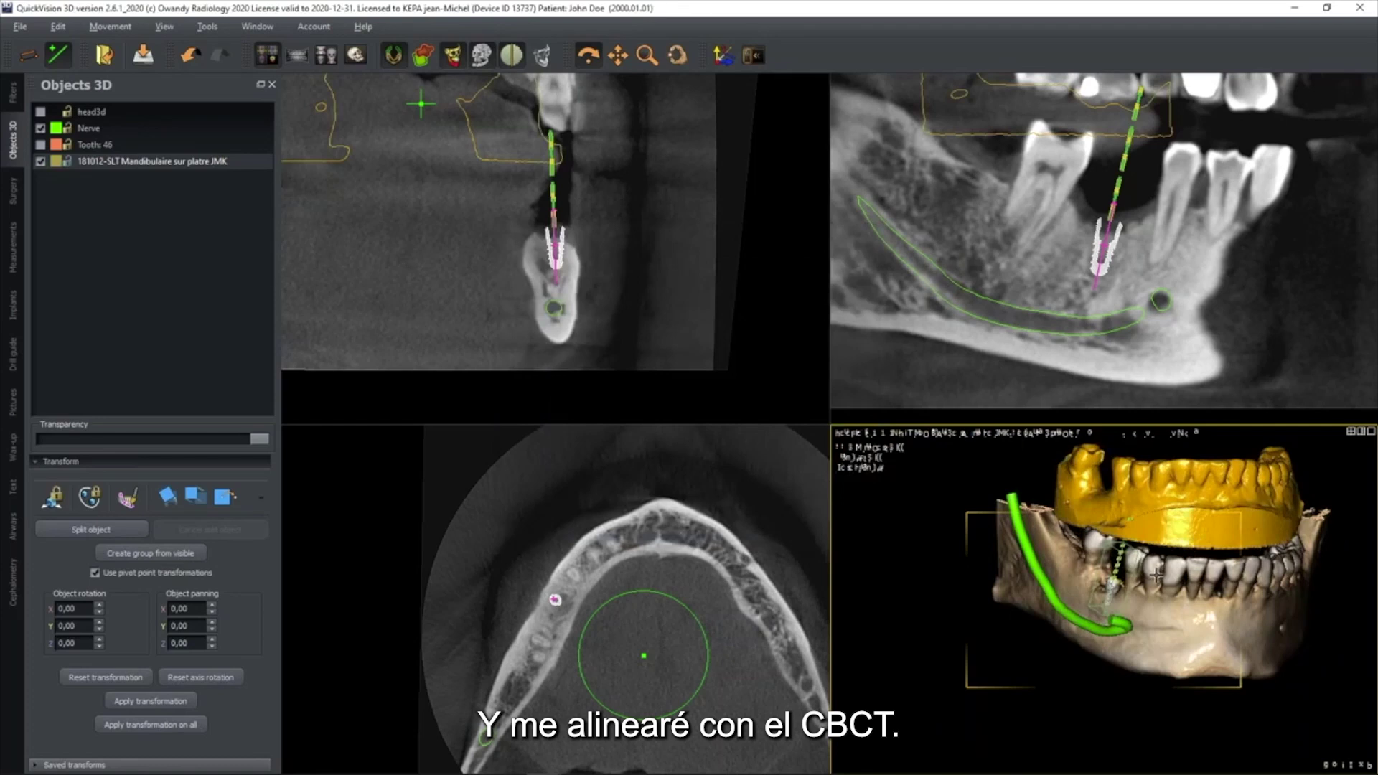
{"action": "left_click", "coordinate": [325, 54]}
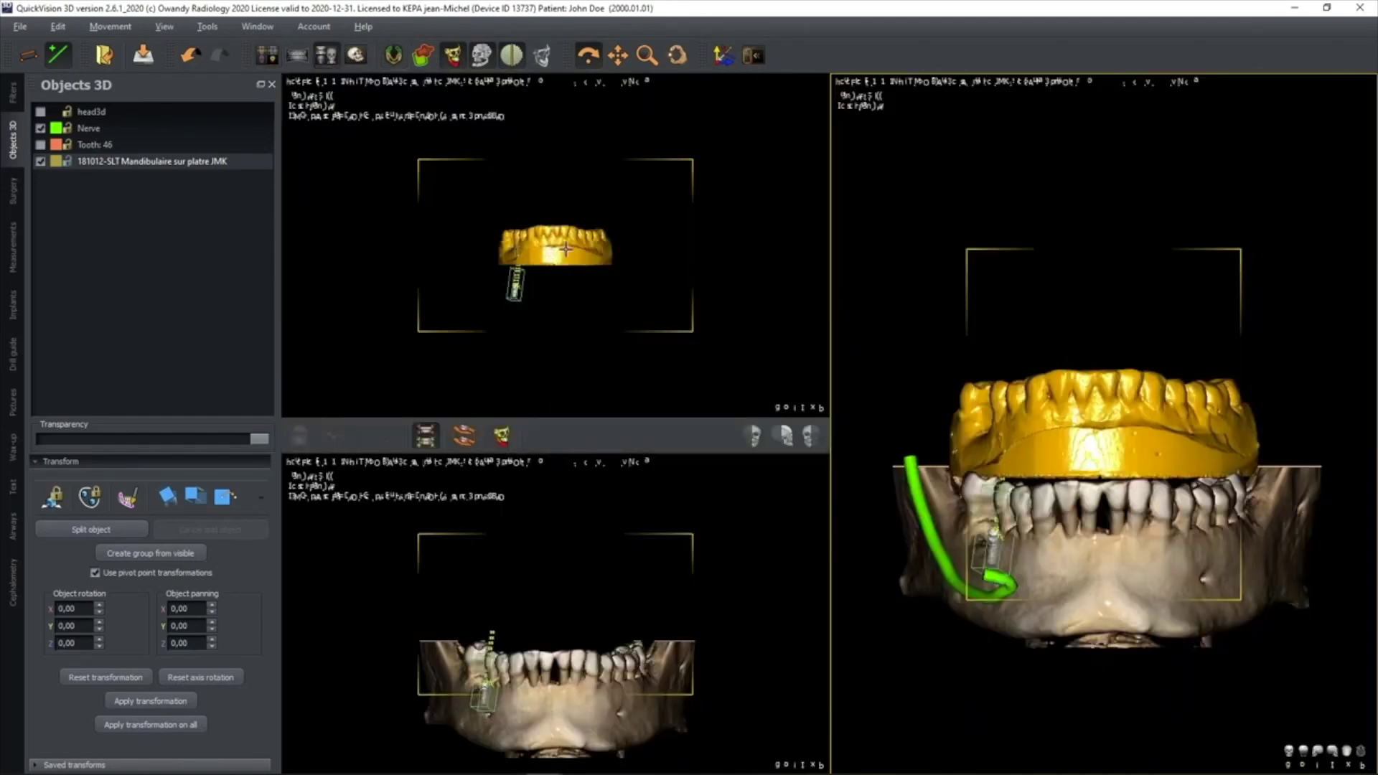
- Orient and enlarge the gold plaster model in the upper 3D view
{"action": "left_click_drag", "start_coordinate": [570, 254], "coordinate": [576, 271]}
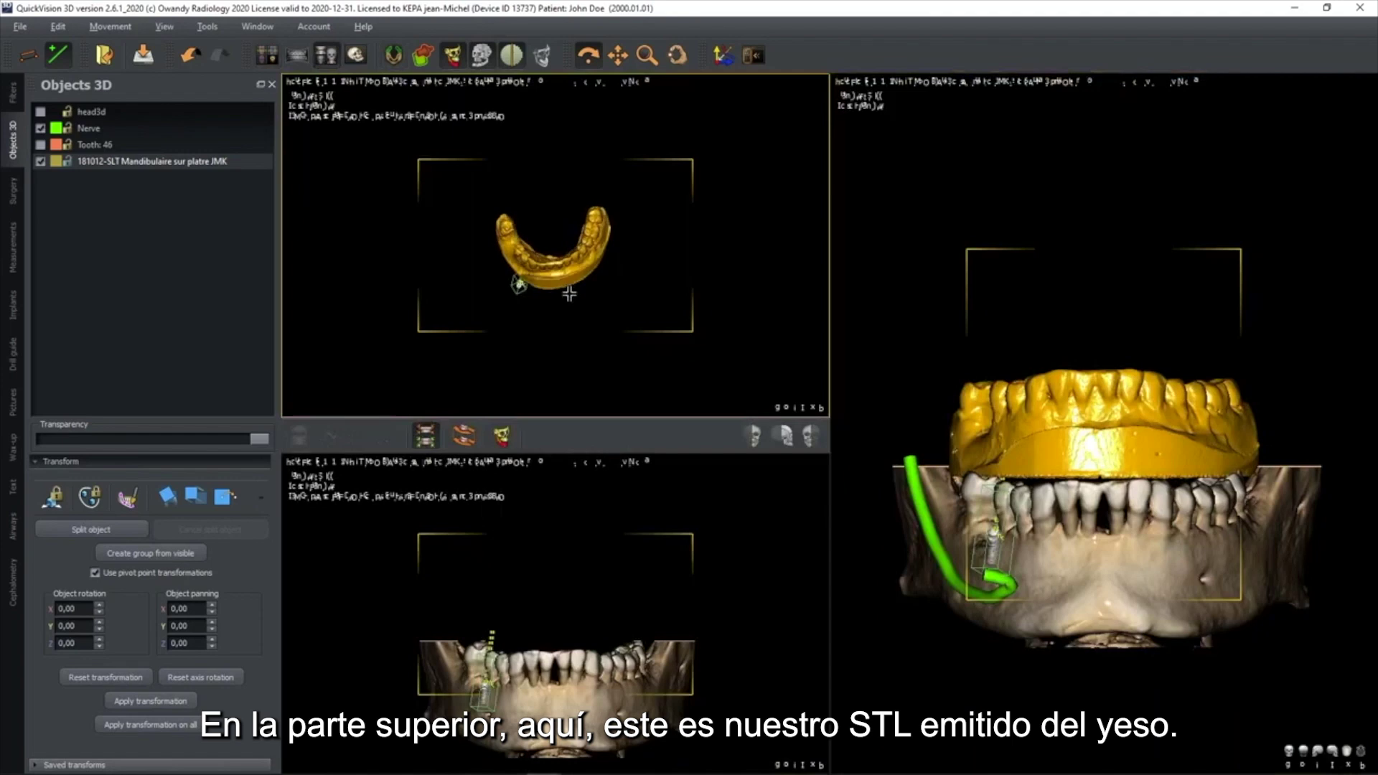
{"action": "scroll", "coordinate": [577, 271], "scroll_direction": "up", "scroll_amount": 7}
{"action": "middle_click_drag", "start_coordinate": [580, 267], "coordinate": [586, 231]}
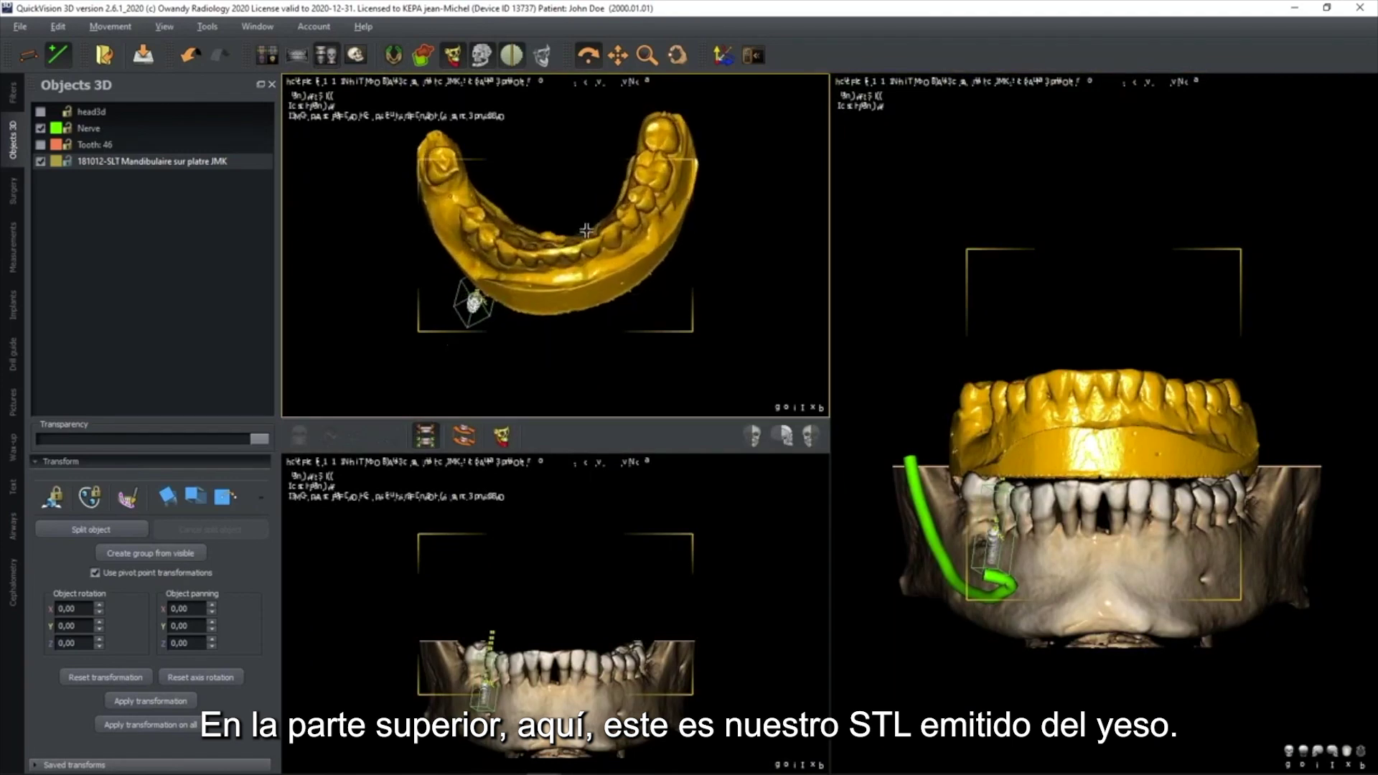
{"action": "left_click_drag", "start_coordinate": [588, 250], "coordinate": [595, 231]}
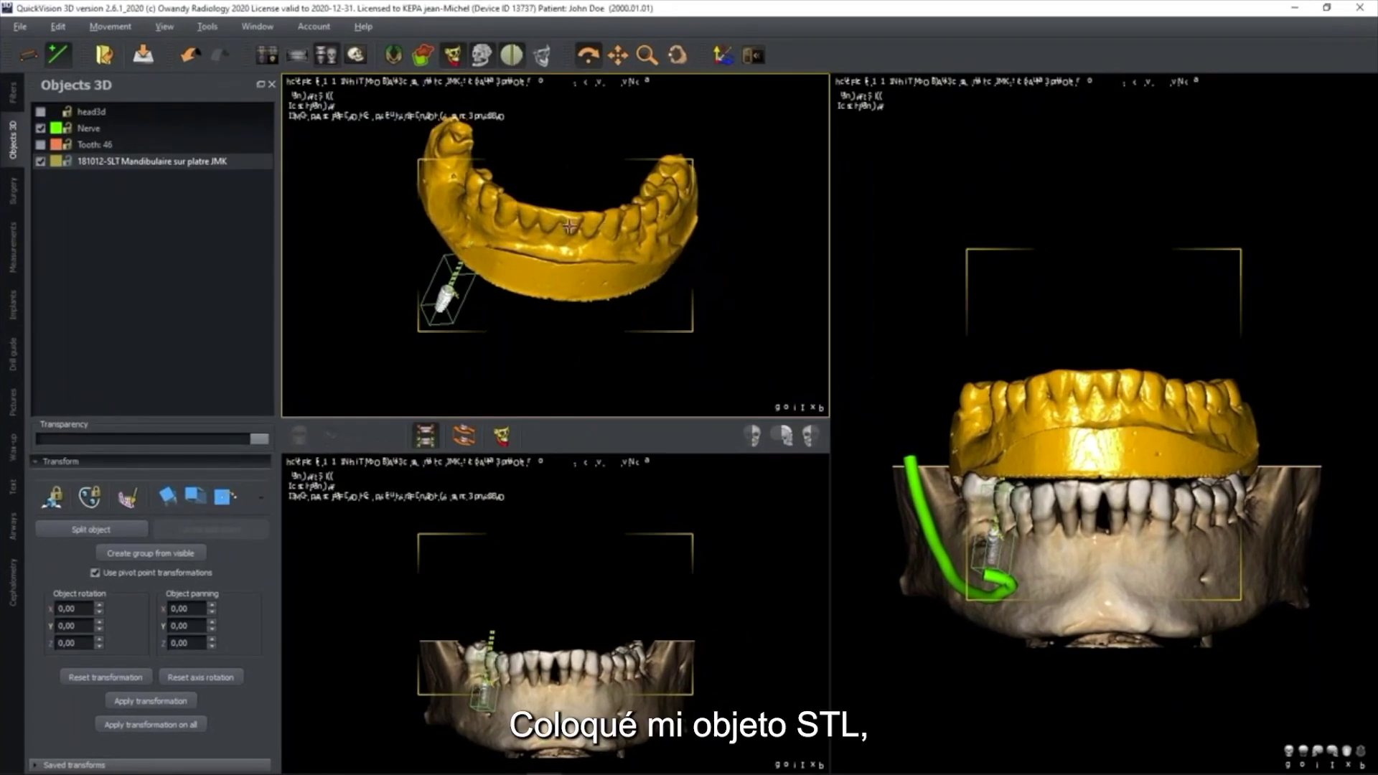
{"action": "left_click_drag", "start_coordinate": [701, 254], "coordinate": [687, 284]}
{"action": "mouse_move", "coordinate": [549, 263]}
{"action": "left_mouse_down"}
{"action": "mouse_move", "coordinate": [545, 247]}
{"action": "mouse_move", "coordinate": [558, 266]}
{"action": "left_mouse_up"}
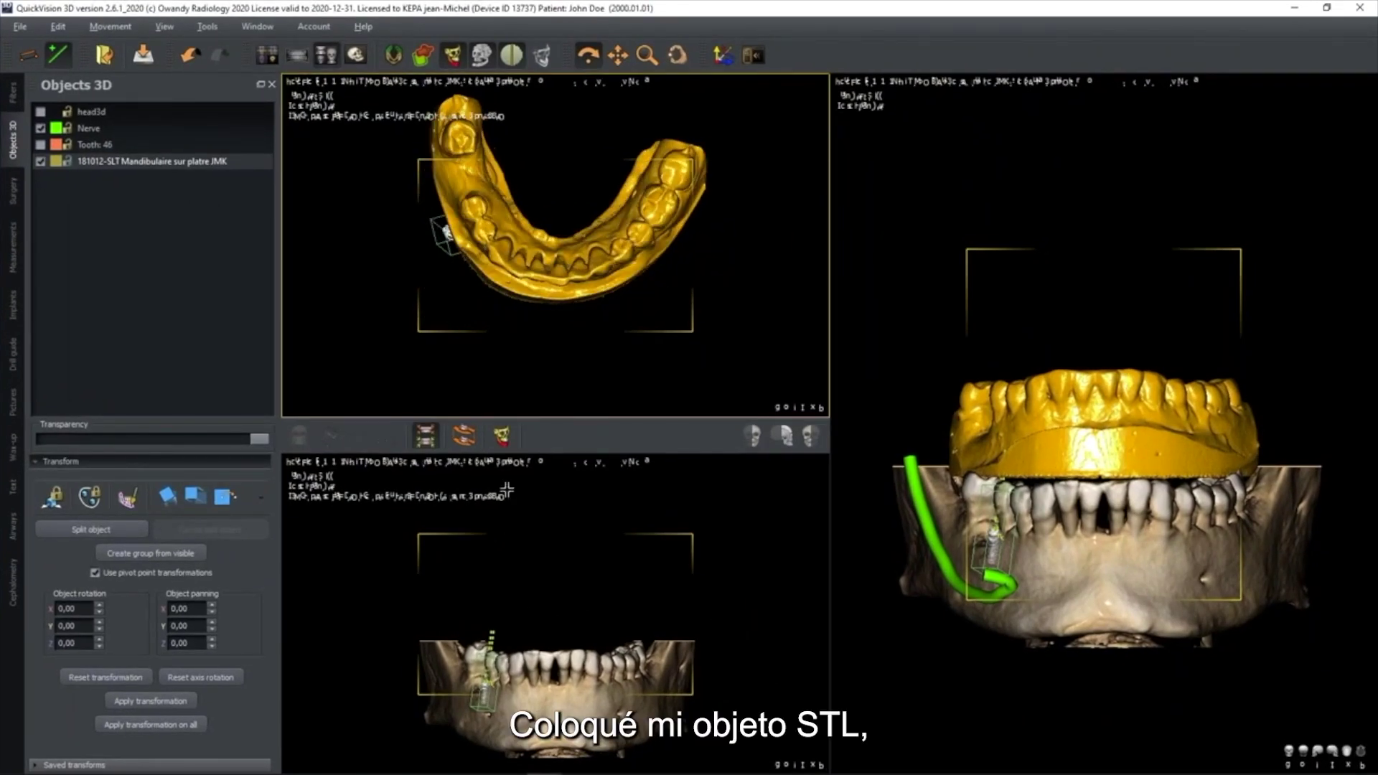
- Turn the CBCT jaw in the lower view to a matching top-down view
{"action": "left_click_drag", "start_coordinate": [562, 652], "coordinate": [559, 709]}
{"action": "scroll", "coordinate": [559, 689], "scroll_direction": "up", "scroll_amount": 5}
{"action": "middle_click_drag", "start_coordinate": [560, 683], "coordinate": [592, 558]}
{"action": "left_click_drag", "start_coordinate": [592, 558], "coordinate": [589, 567]}
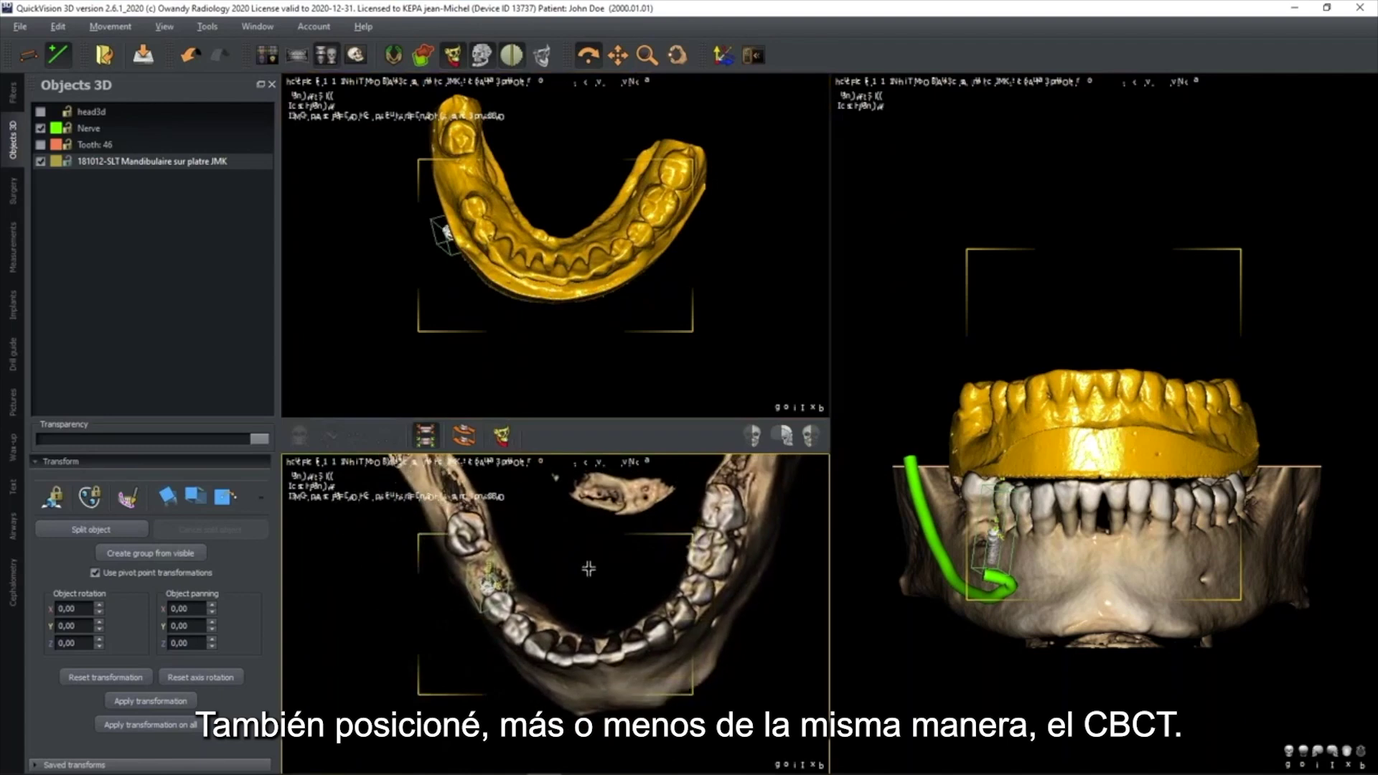
{"action": "left_click_drag", "start_coordinate": [730, 560], "coordinate": [728, 581]}
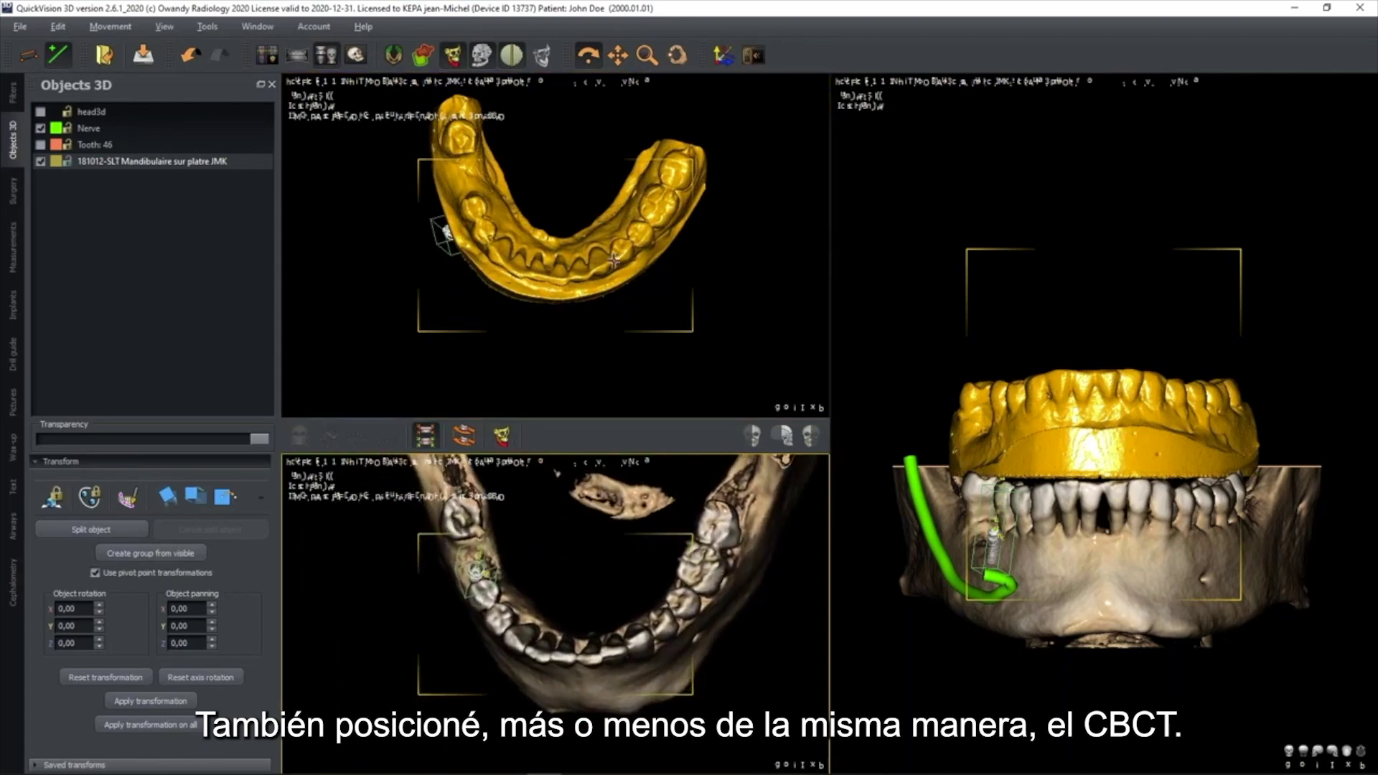
- Fine-tune the gold model's orientation and link movement of the two 3D views
{"action": "middle_click_drag", "start_coordinate": [608, 211], "coordinate": [642, 261]}
{"action": "left_click_drag", "start_coordinate": [641, 261], "coordinate": [642, 255]}
{"action": "left_click_drag", "start_coordinate": [735, 224], "coordinate": [735, 216]}
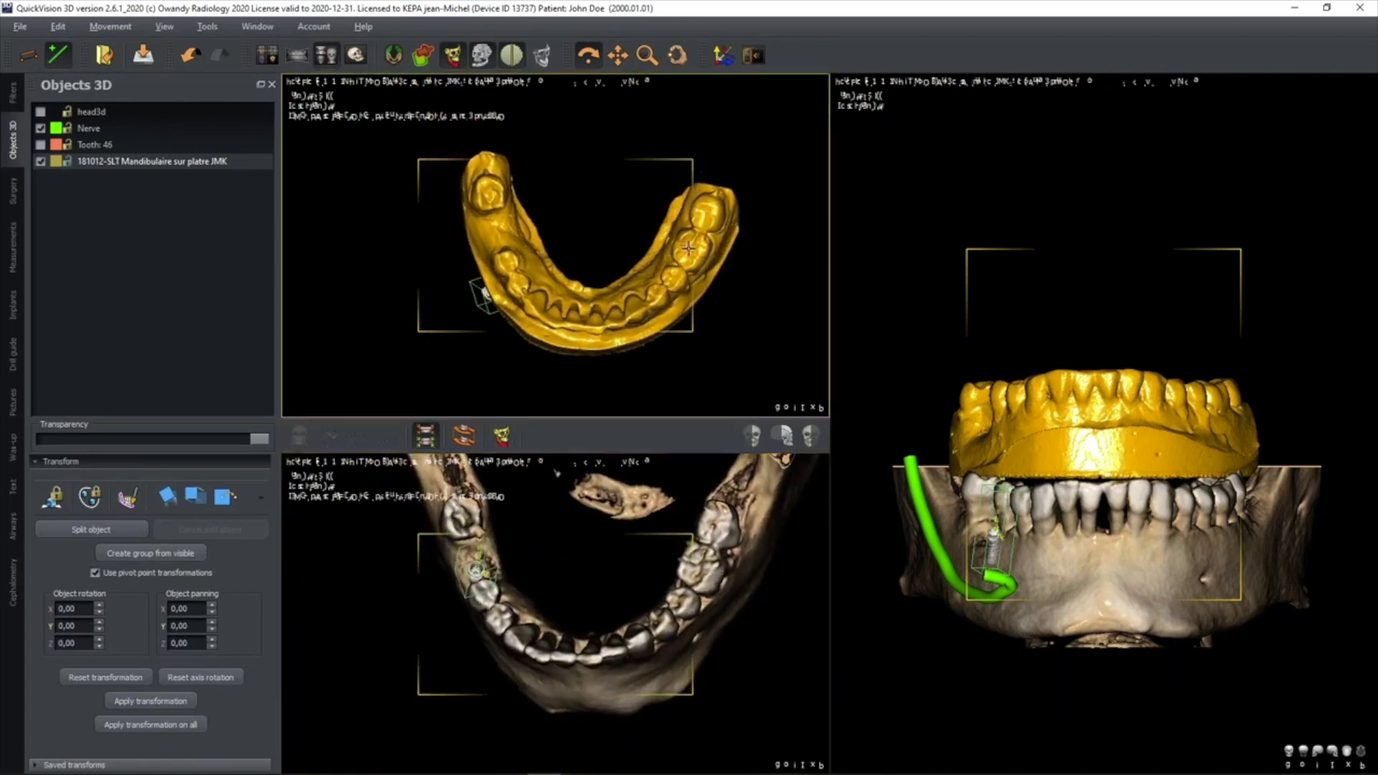
{"action": "left_click", "coordinate": [464, 435]}
{"action": "left_click_drag", "start_coordinate": [612, 341], "coordinate": [523, 237]}
{"action": "scroll", "coordinate": [528, 237], "scroll_direction": "up", "scroll_amount": 3}
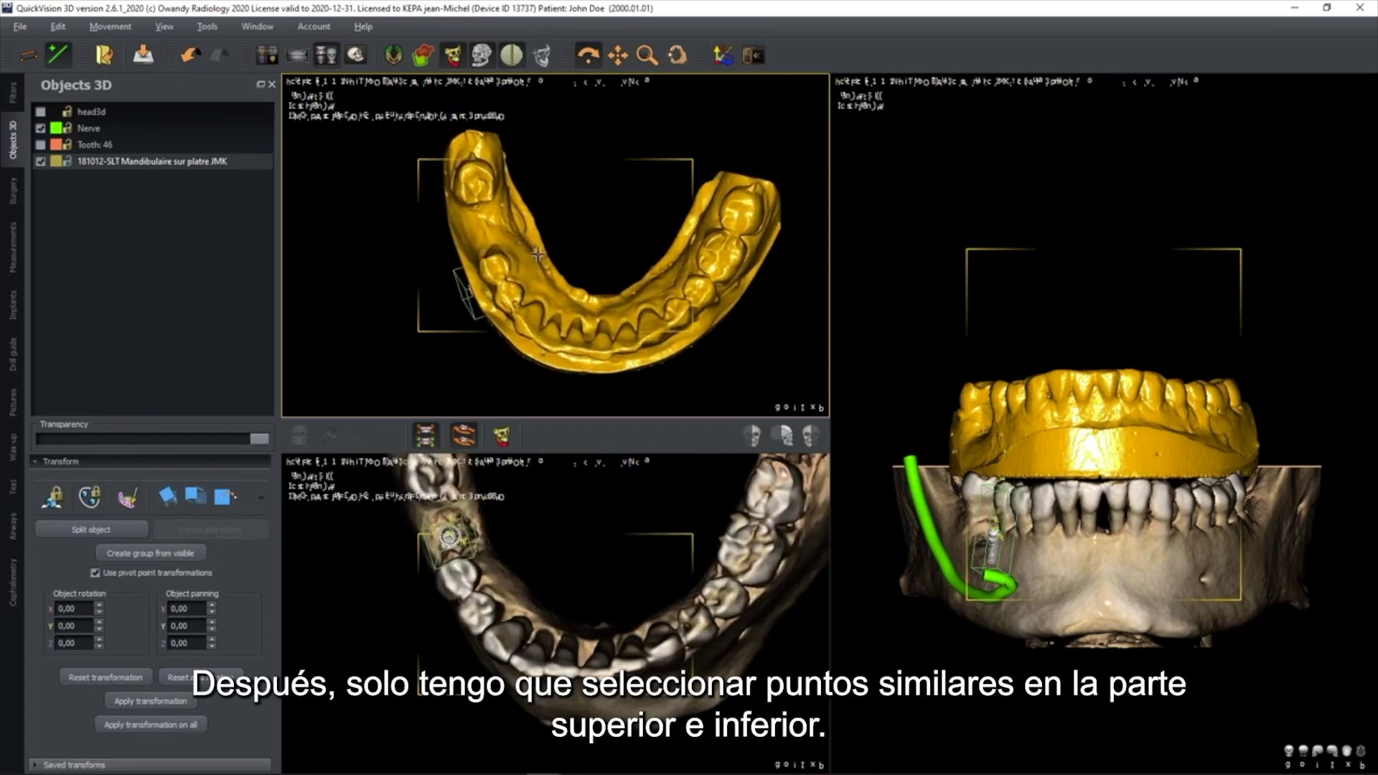
- Mark three matching point pairs (front cusp, arch, right molar) on the gold model and CBCT jaw
{"action": "left_click", "coordinate": [463, 190]}
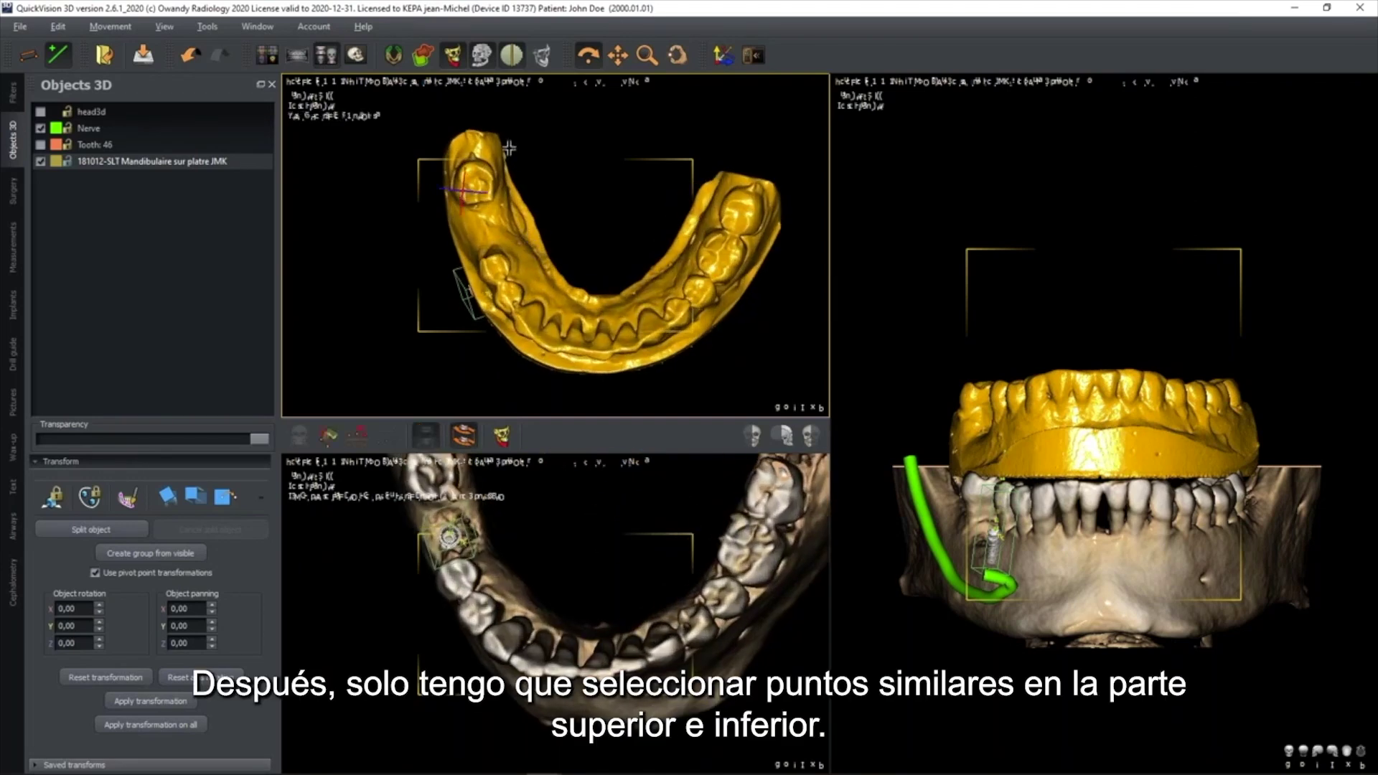
{"action": "middle_click_drag", "start_coordinate": [560, 556], "coordinate": [557, 700]}
{"action": "left_click", "coordinate": [410, 637]}
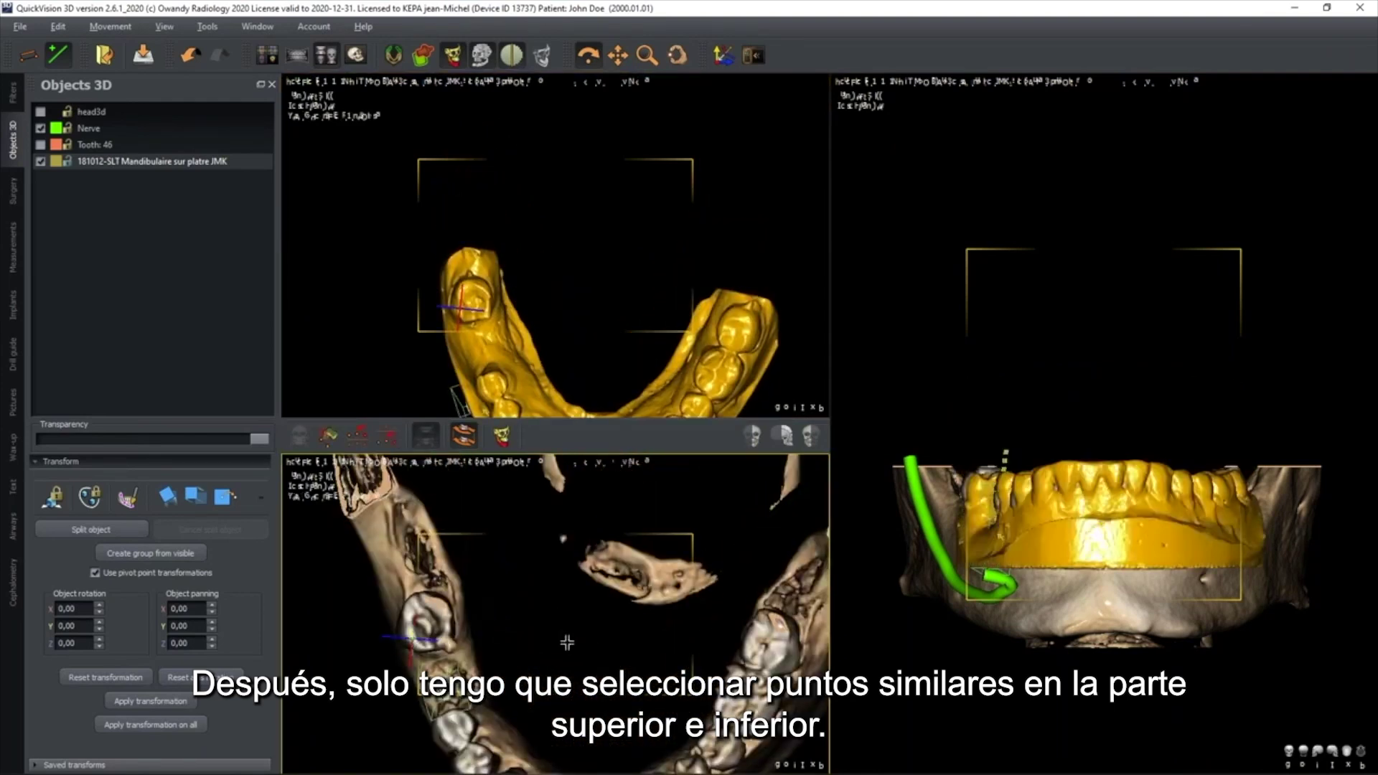
{"action": "left_click_drag", "start_coordinate": [566, 642], "coordinate": [556, 707]}
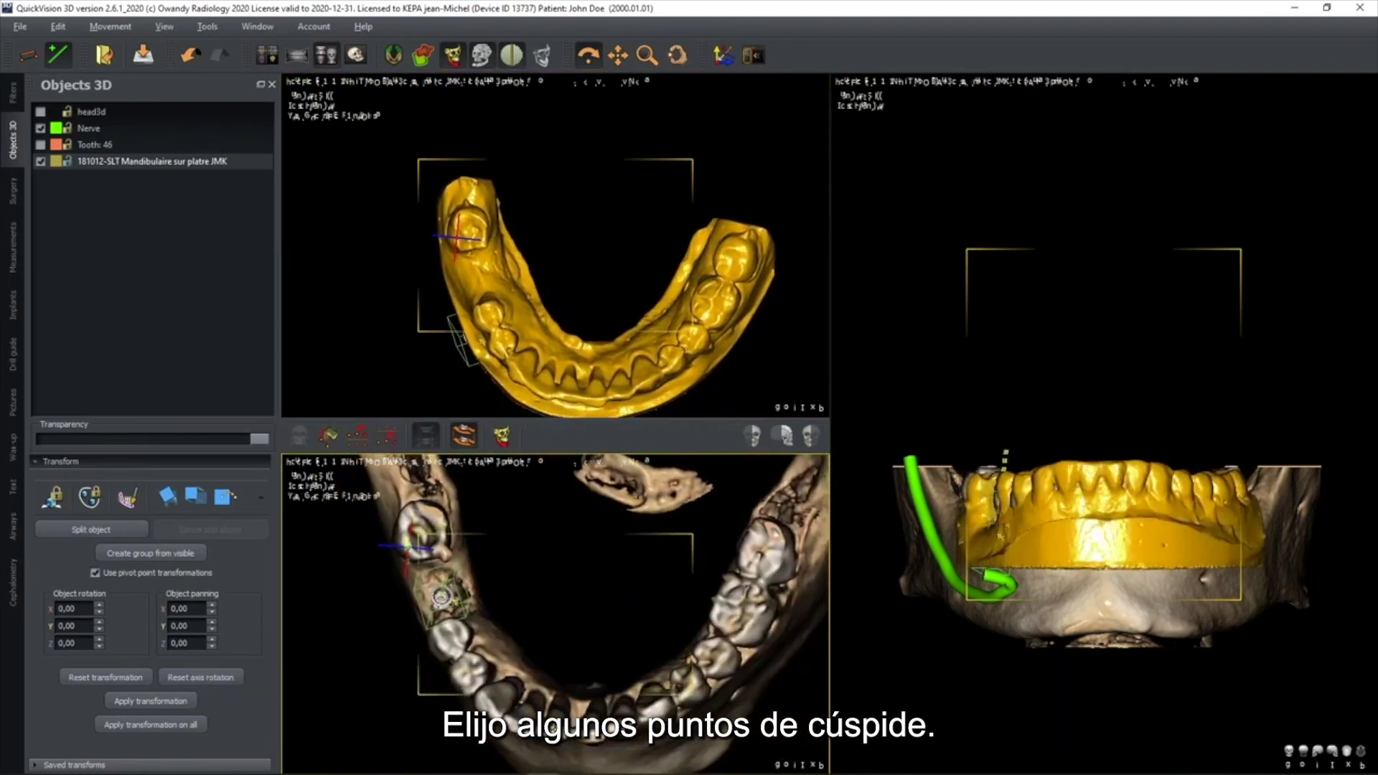
{"action": "left_click", "coordinate": [552, 721]}
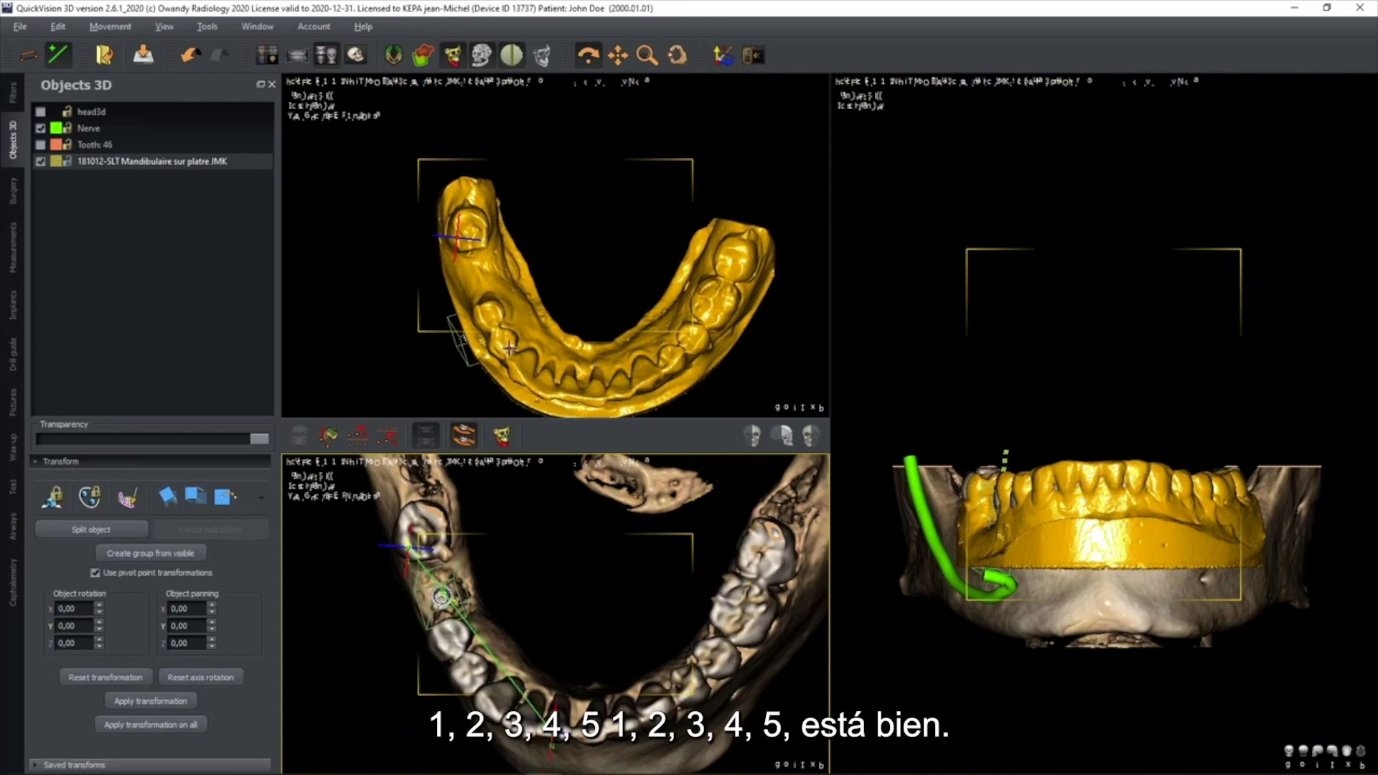
{"action": "left_click", "coordinate": [568, 397]}
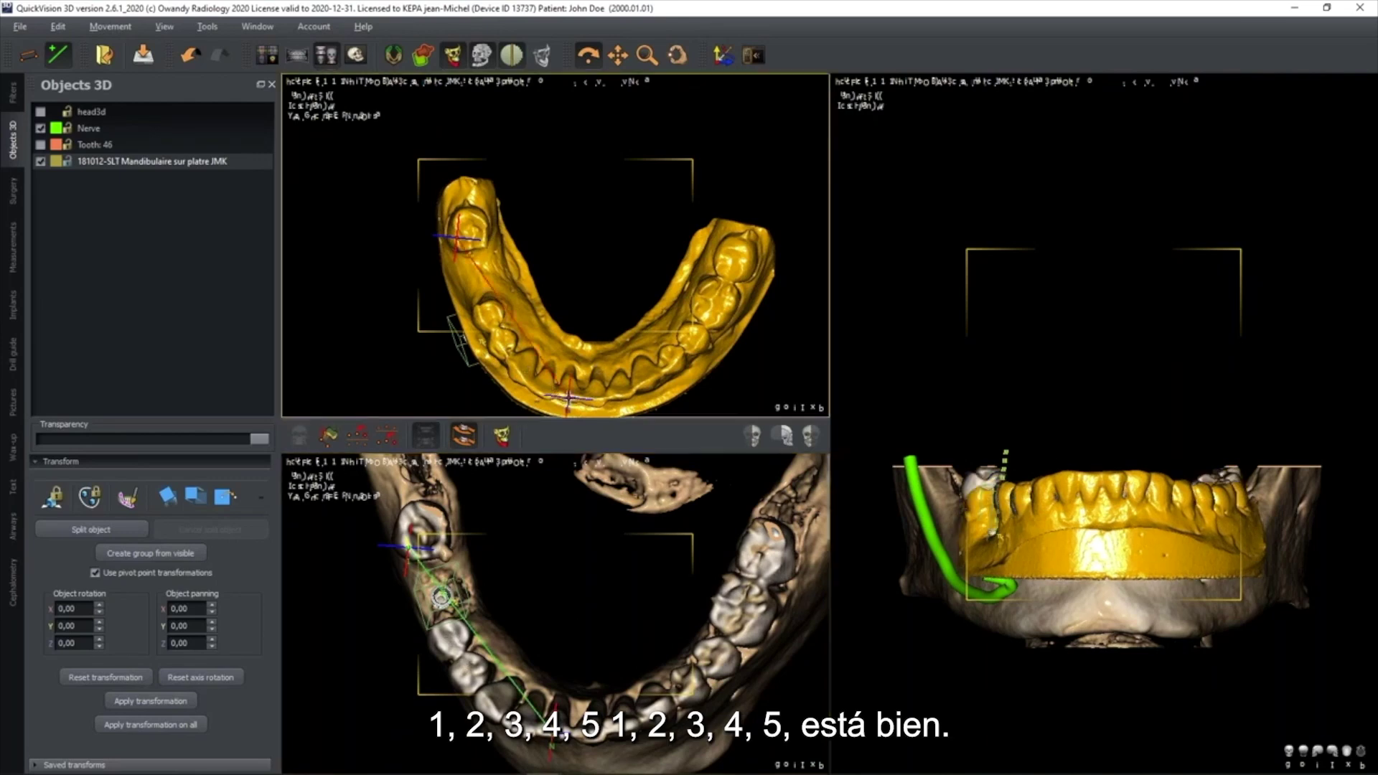
{"action": "left_click", "coordinate": [775, 565]}
{"action": "left_click", "coordinate": [739, 271]}
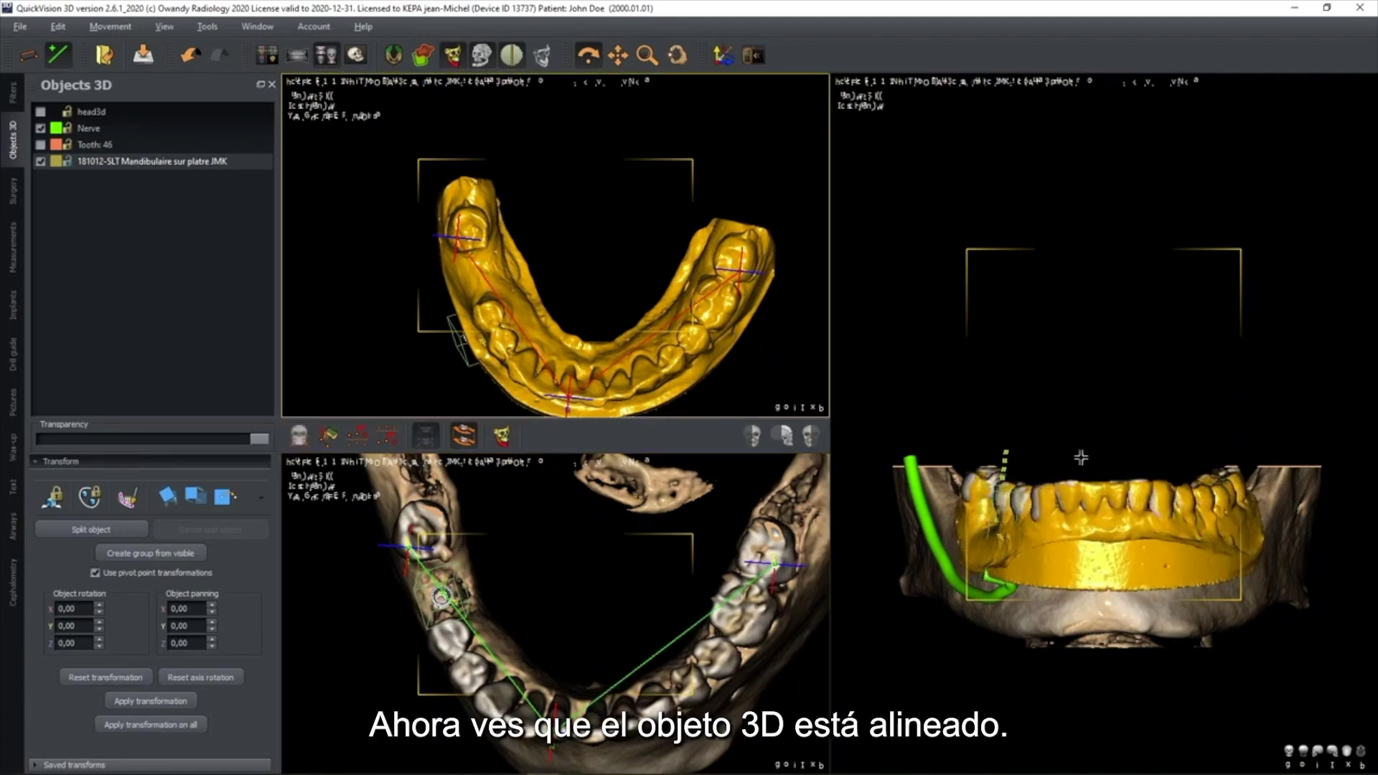
{"action": "mouse_move", "coordinate": [1099, 553]}
{"action": "left_mouse_down"}
{"action": "mouse_move", "coordinate": [1033, 568]}
{"action": "mouse_move", "coordinate": [1069, 589]}
{"action": "mouse_move", "coordinate": [1108, 557]}
{"action": "left_mouse_up"}
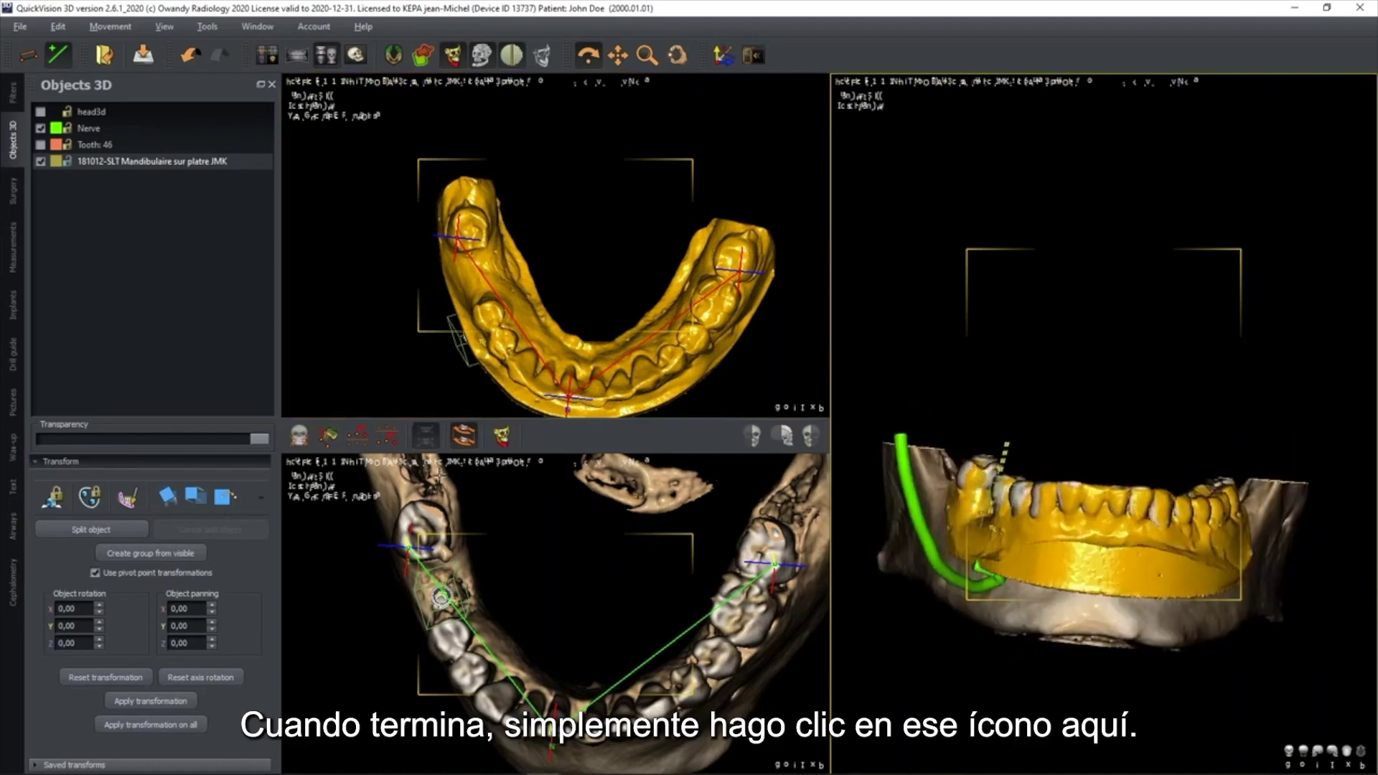
- Apply the scan-to-CBCT alignment and inspect the seated gold model in 3D
{"action": "left_click", "coordinate": [300, 437]}
{"action": "mouse_move", "coordinate": [1061, 587]}
{"action": "left_mouse_down"}
{"action": "mouse_move", "coordinate": [1176, 585]}
{"action": "mouse_move", "coordinate": [1040, 597]}
{"action": "left_mouse_up"}
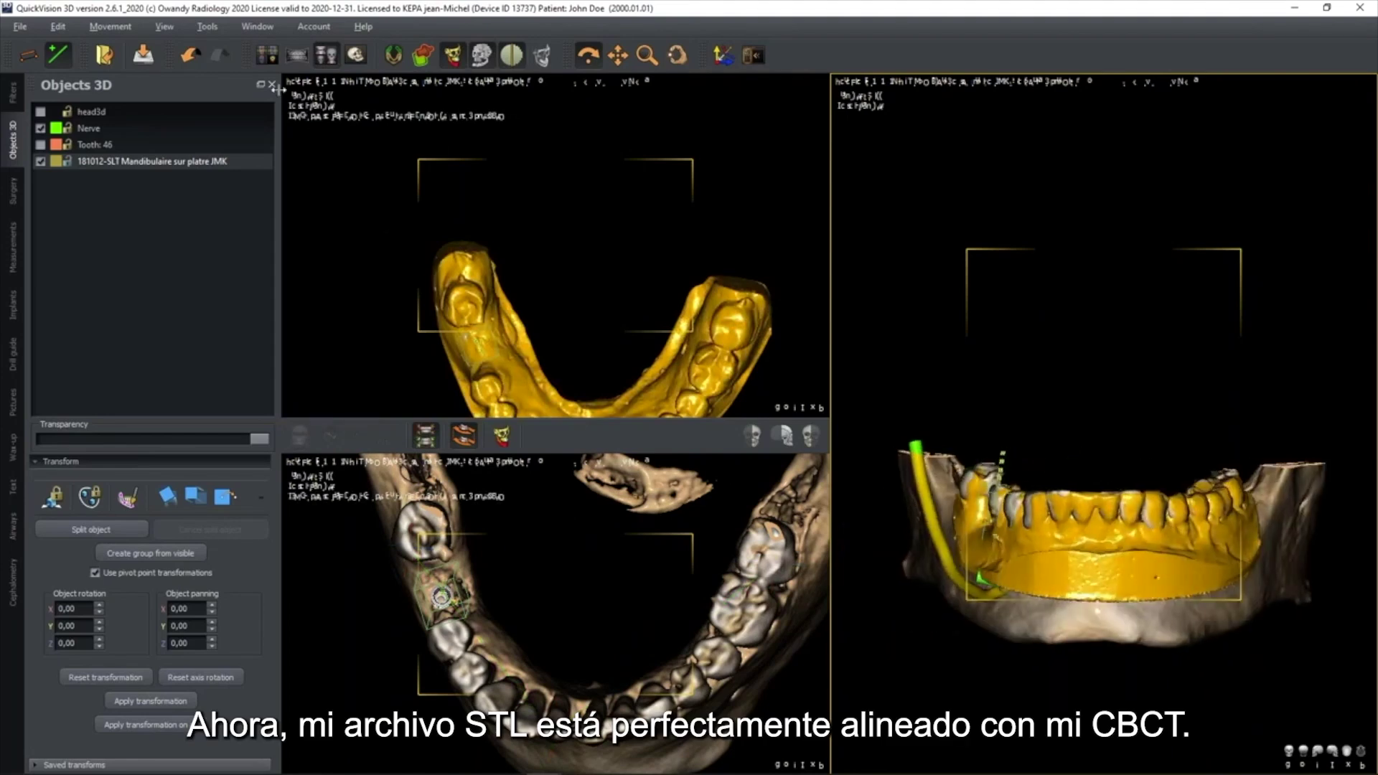
{"action": "left_click", "coordinate": [267, 56]}
{"action": "left_click_drag", "start_coordinate": [1148, 594], "coordinate": [1227, 622]}
- Activate the coronal view and toggle the single 3D view back to the four-pane layout
{"action": "left_click", "coordinate": [626, 320]}
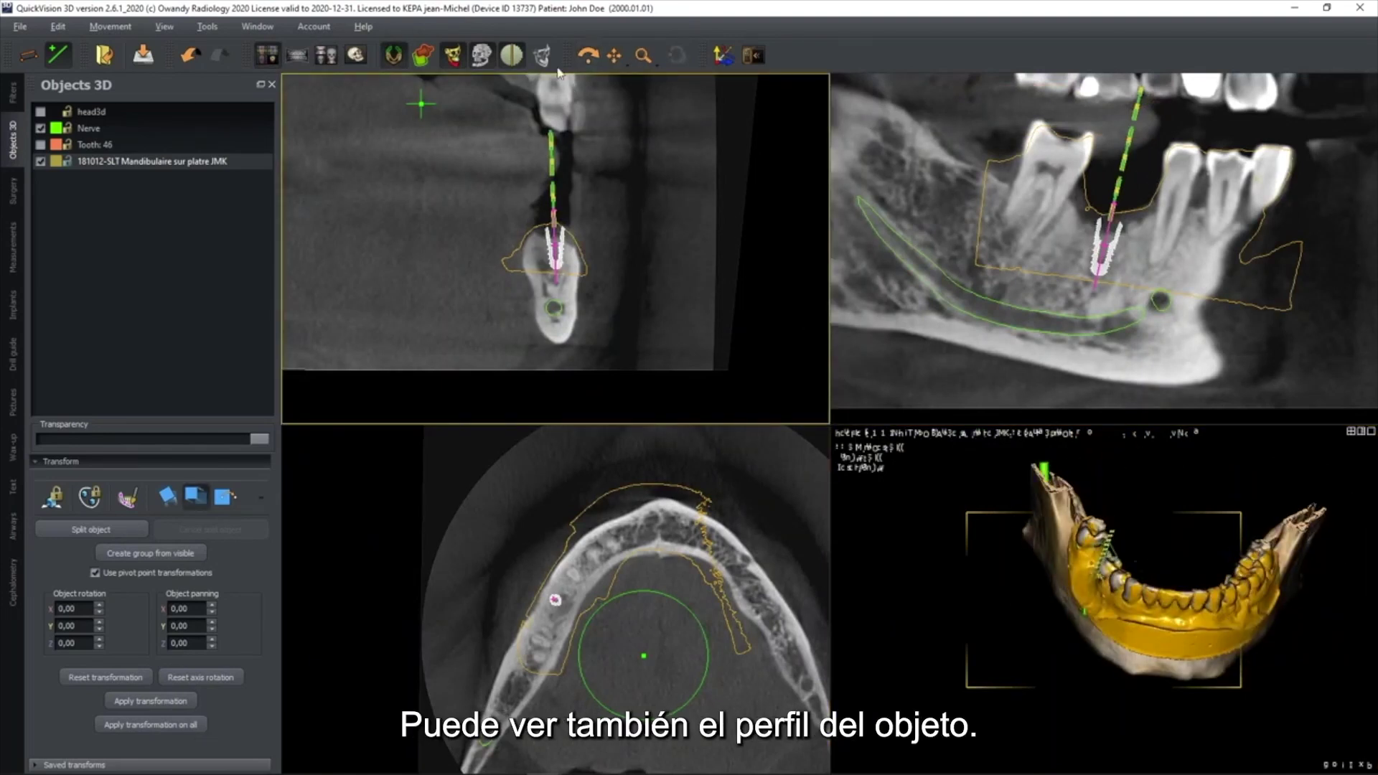
{"action": "left_click", "coordinate": [356, 56]}
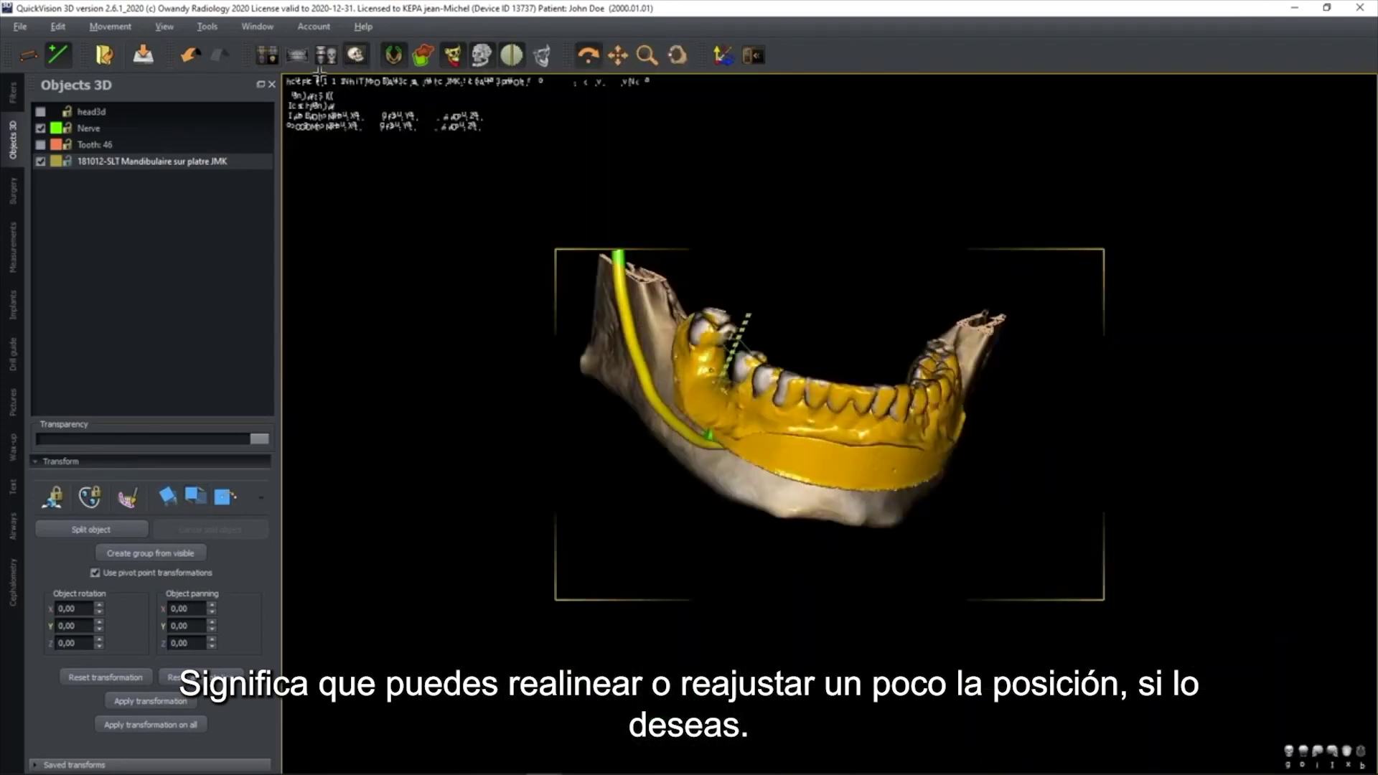
{"action": "left_click", "coordinate": [268, 56]}
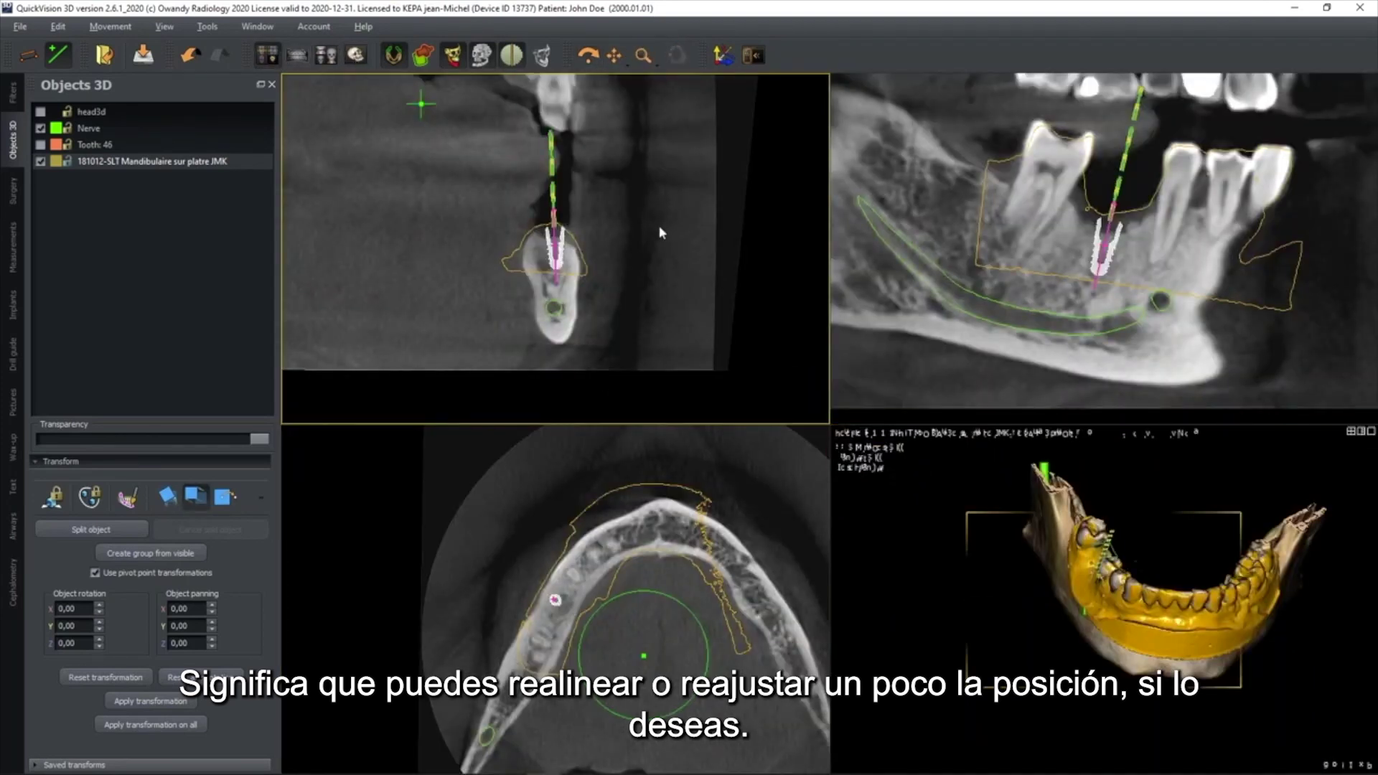
- Reset all views and centre the slice axes on the implant region, rotated along the arch
{"action": "left_click", "coordinate": [723, 57]}
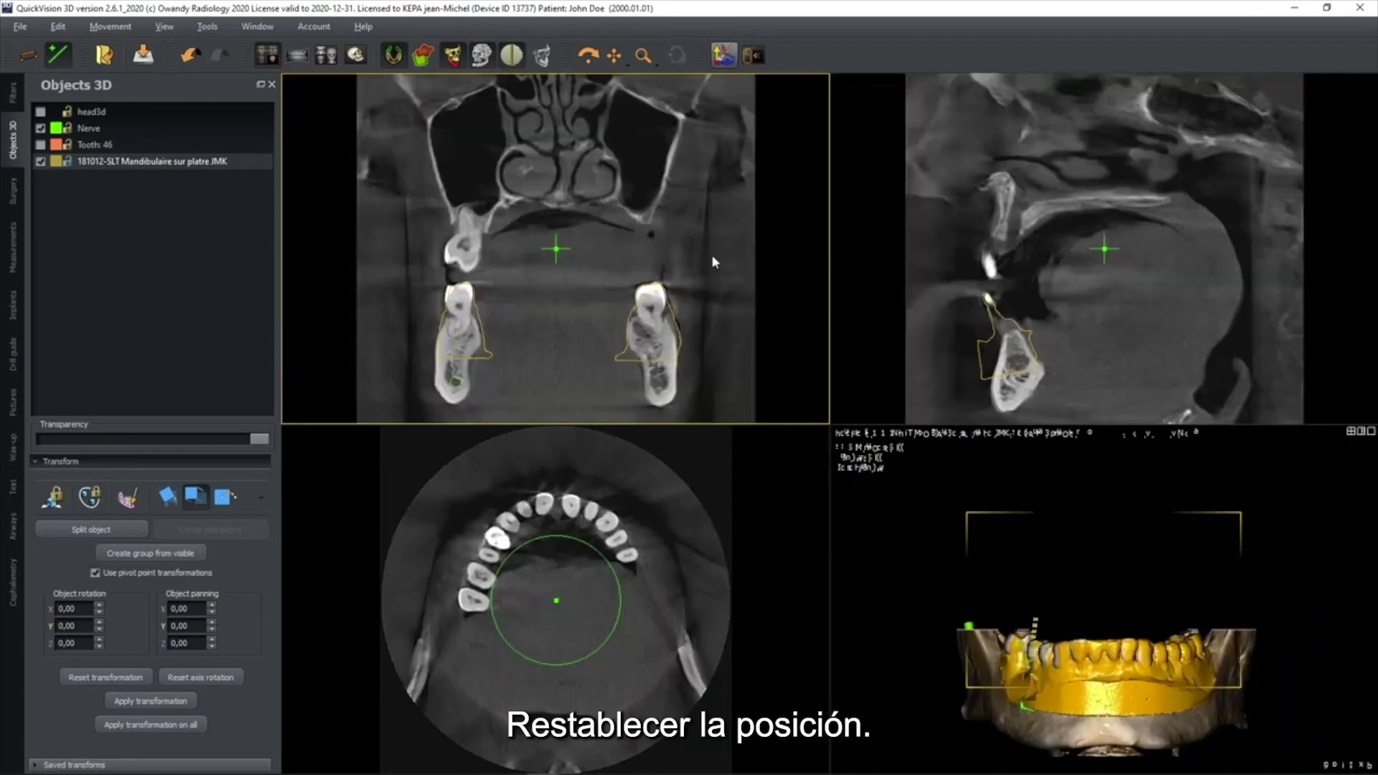
{"action": "left_click", "coordinate": [682, 231]}
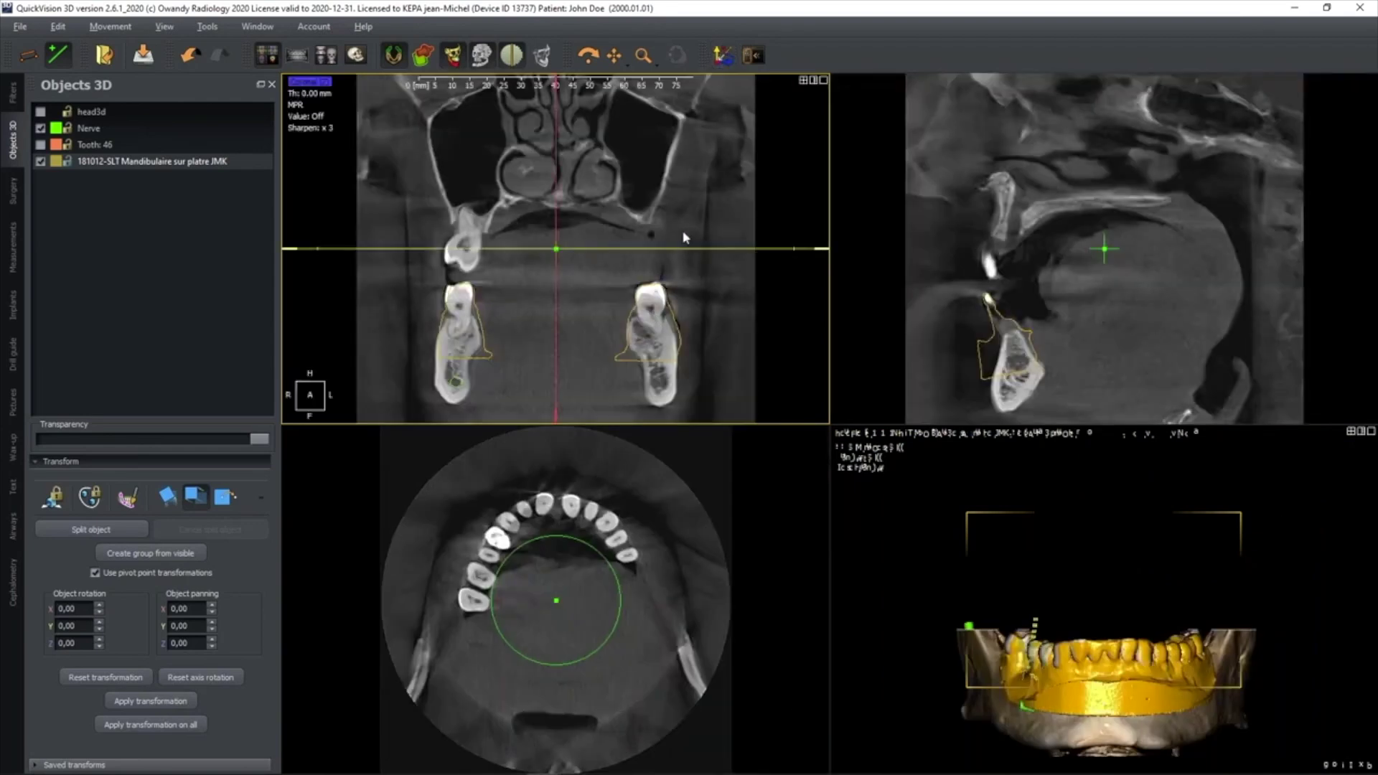
{"action": "left_click_drag", "start_coordinate": [685, 279], "coordinate": [684, 300]}
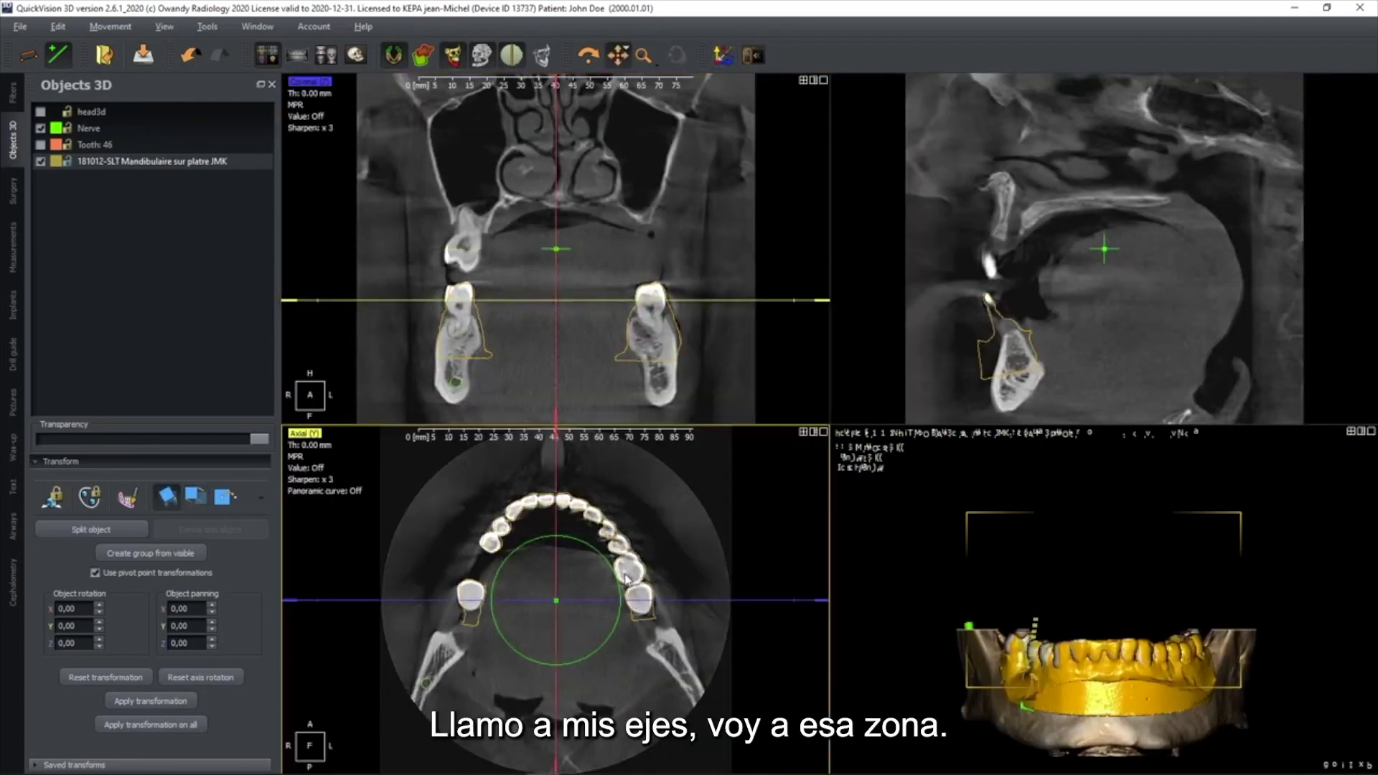
{"action": "left_click_drag", "start_coordinate": [553, 600], "coordinate": [488, 561]}
{"action": "left_click_drag", "start_coordinate": [491, 465], "coordinate": [522, 467]}
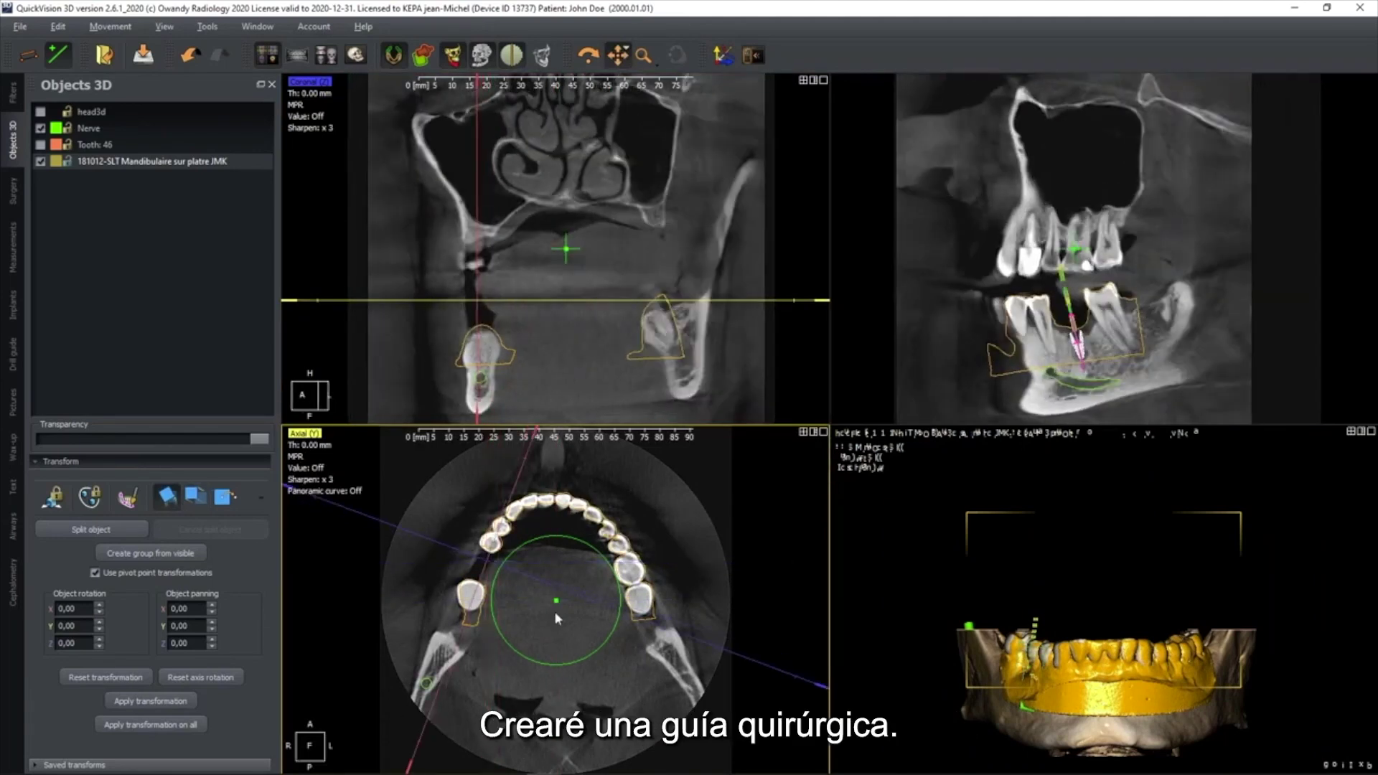
{"action": "scroll", "coordinate": [486, 616], "scroll_direction": "up", "scroll_amount": 5}
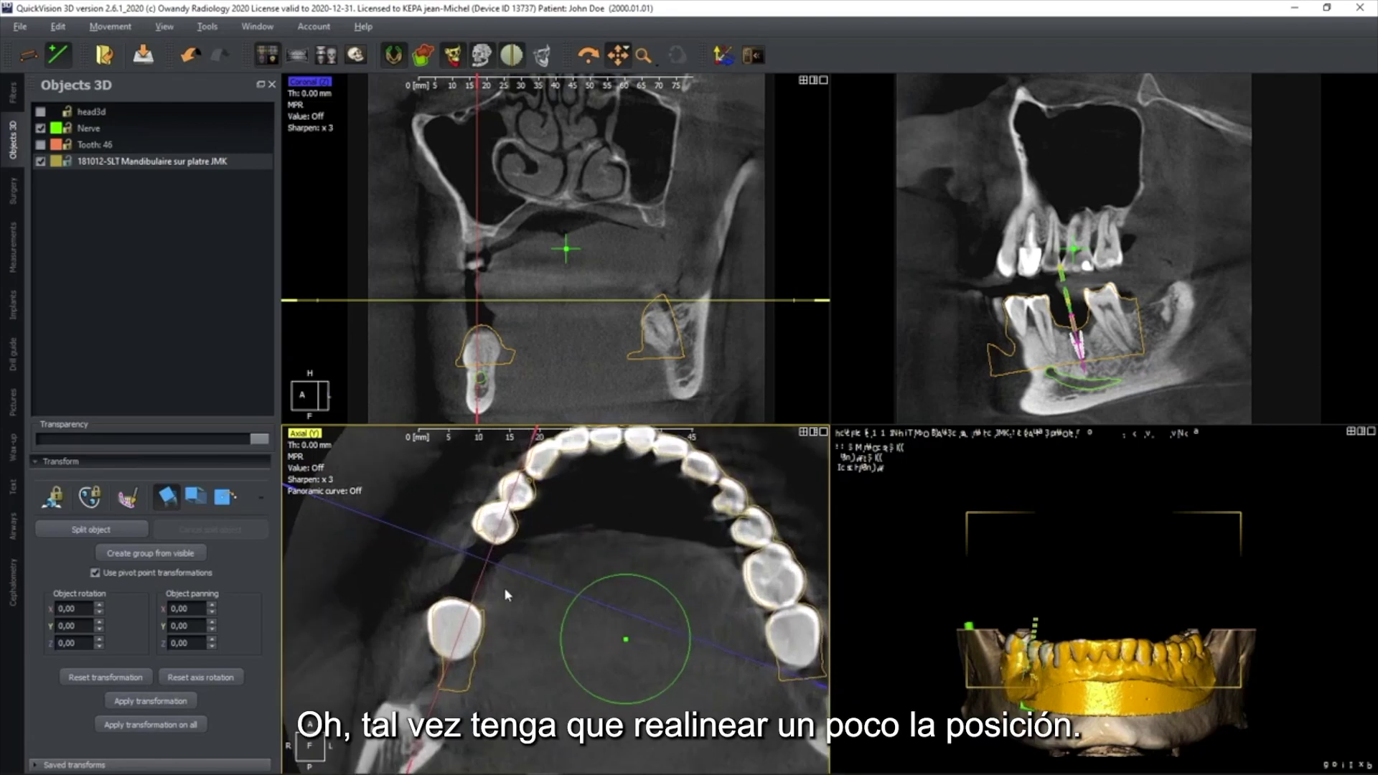
- Pan the scan model in the axial and sagittal slices to fit the soft tissue
{"action": "left_click", "coordinate": [195, 495]}
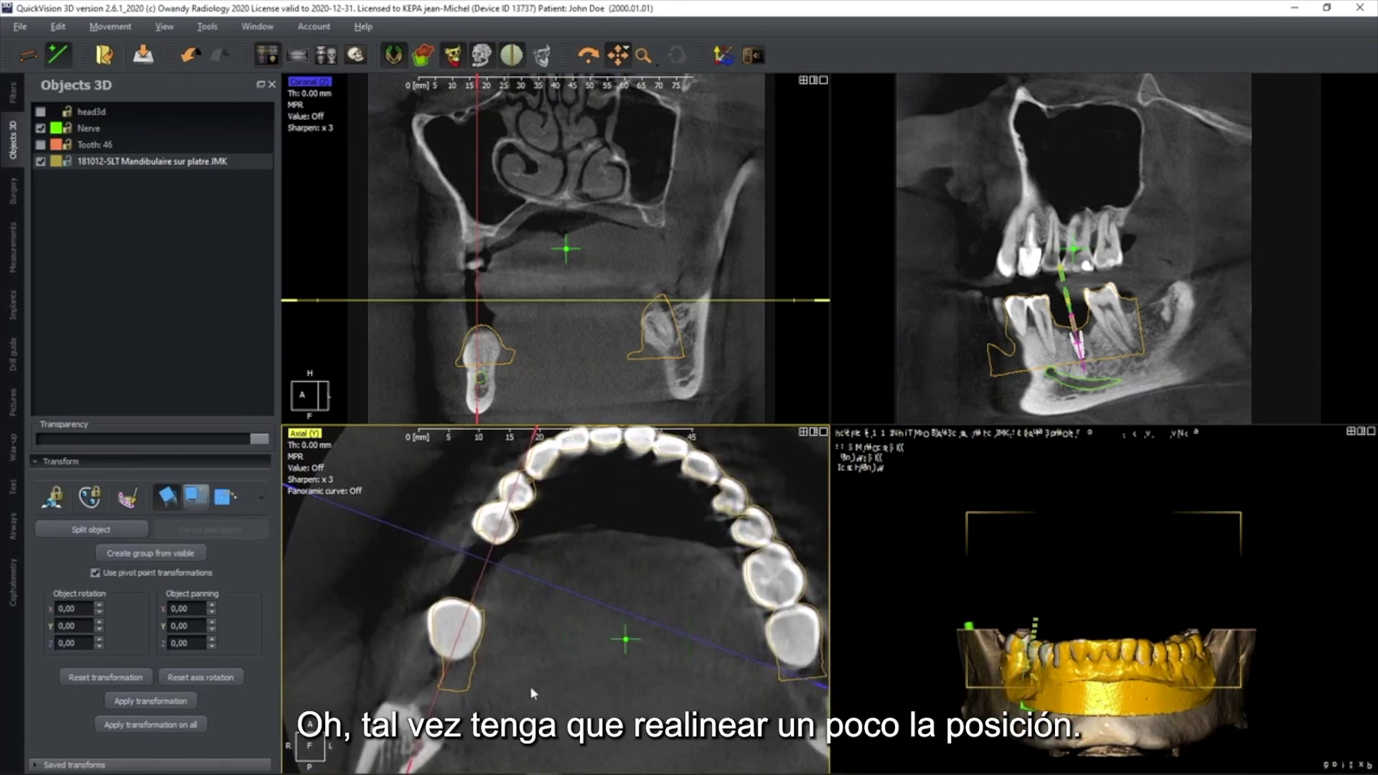
{"action": "left_click_drag", "start_coordinate": [623, 640], "coordinate": [622, 639]}
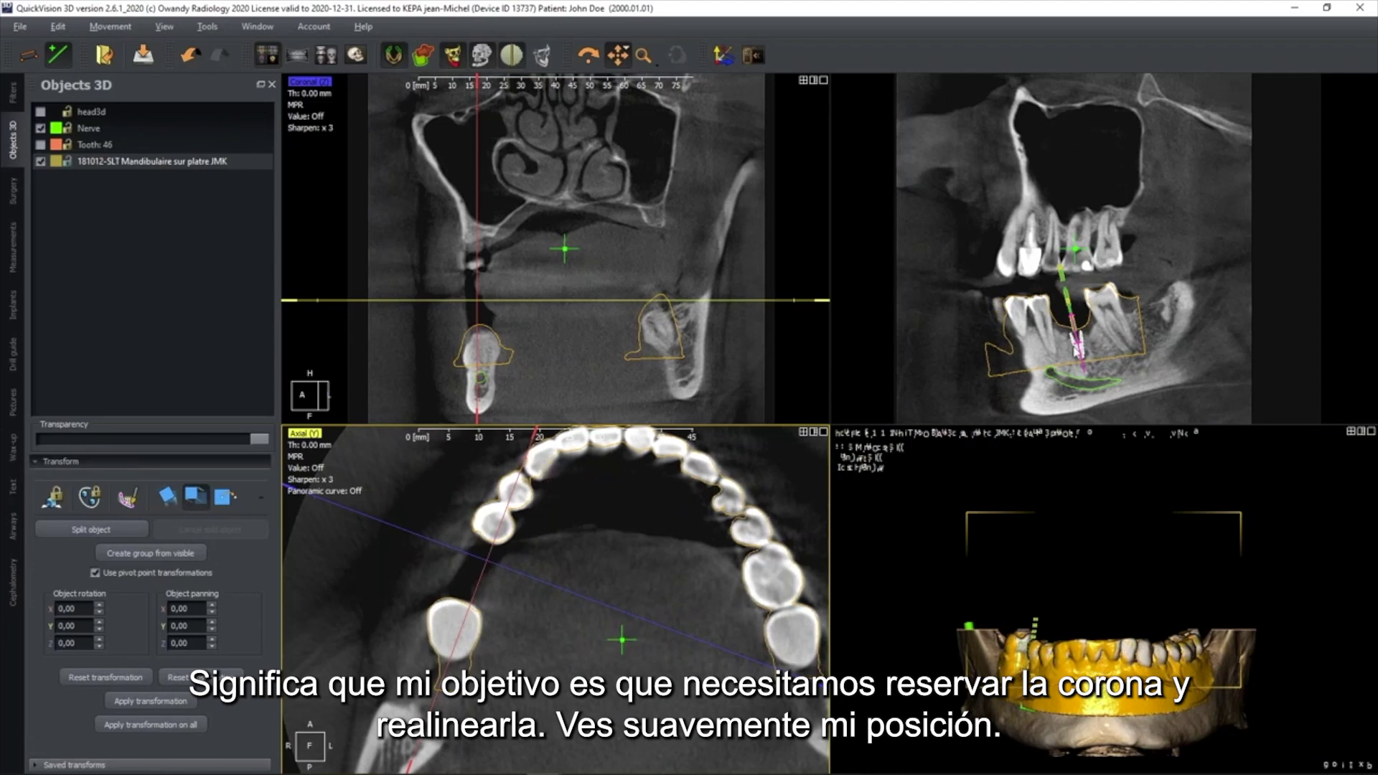
{"action": "scroll", "coordinate": [1175, 340], "scroll_direction": "up", "scroll_amount": 6}
{"action": "middle_click_drag", "start_coordinate": [1172, 339], "coordinate": [1174, 314]}
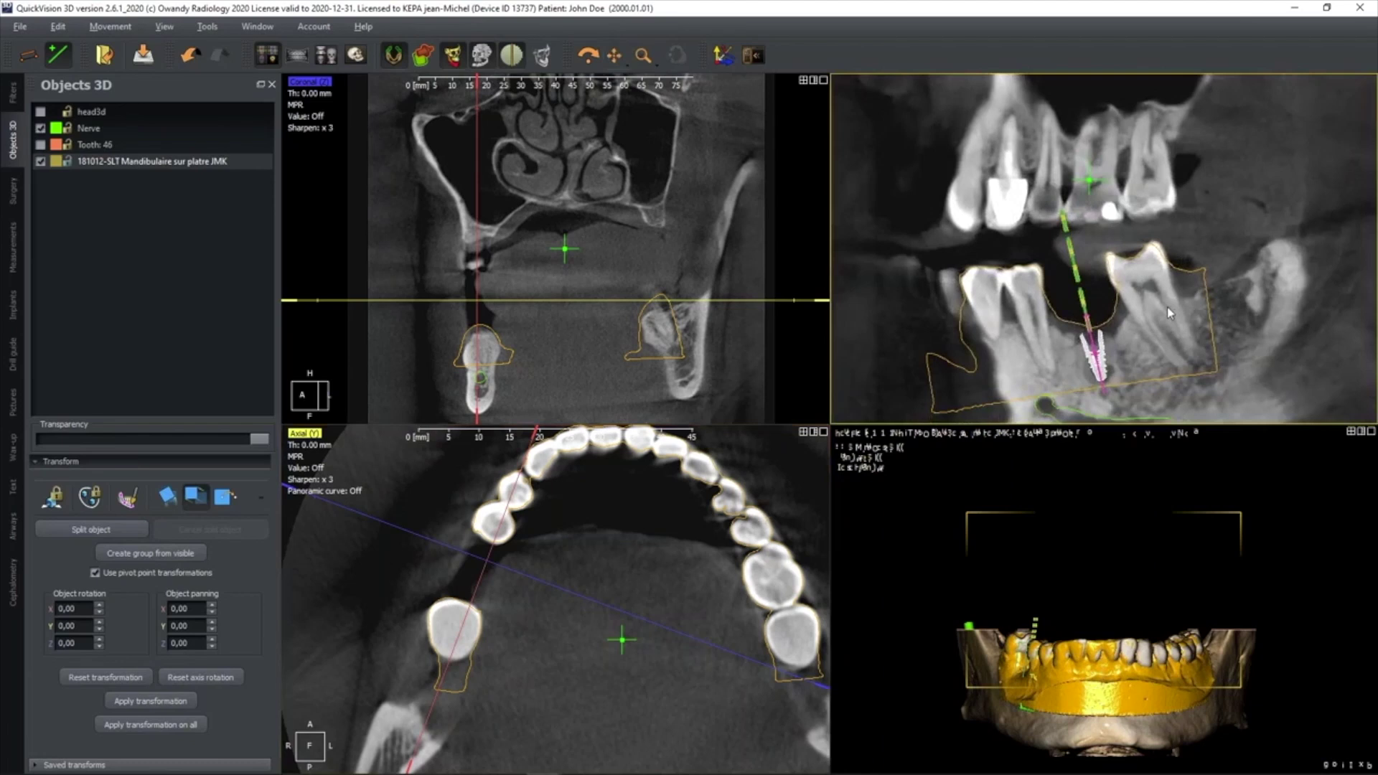
{"action": "left_click_drag", "start_coordinate": [1091, 180], "coordinate": [1092, 182]}
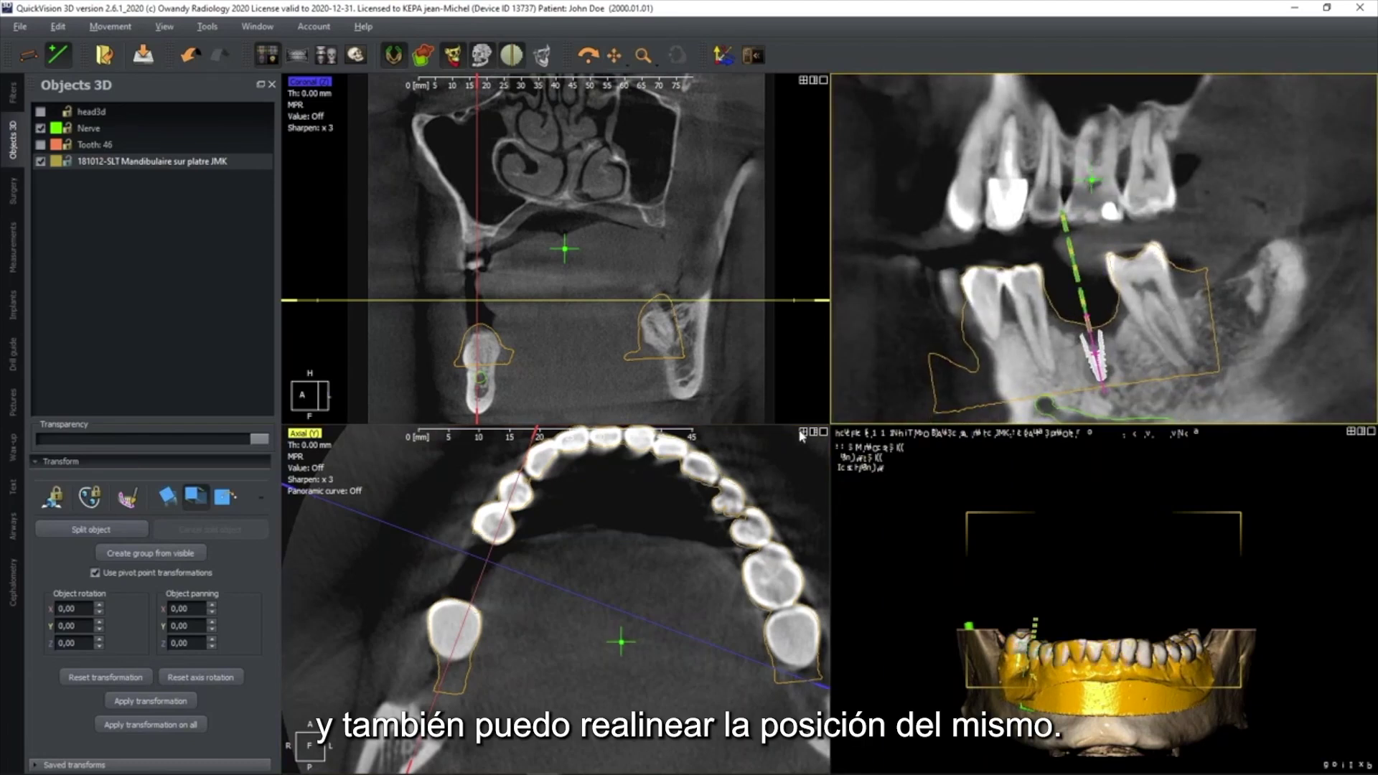
{"action": "left_click_drag", "start_coordinate": [515, 484], "coordinate": [500, 485]}
- Toggle the scan contours off and on to verify the fit, then view the jaw from above
{"action": "scroll", "coordinate": [1128, 337], "scroll_direction": "up", "scroll_amount": 2}
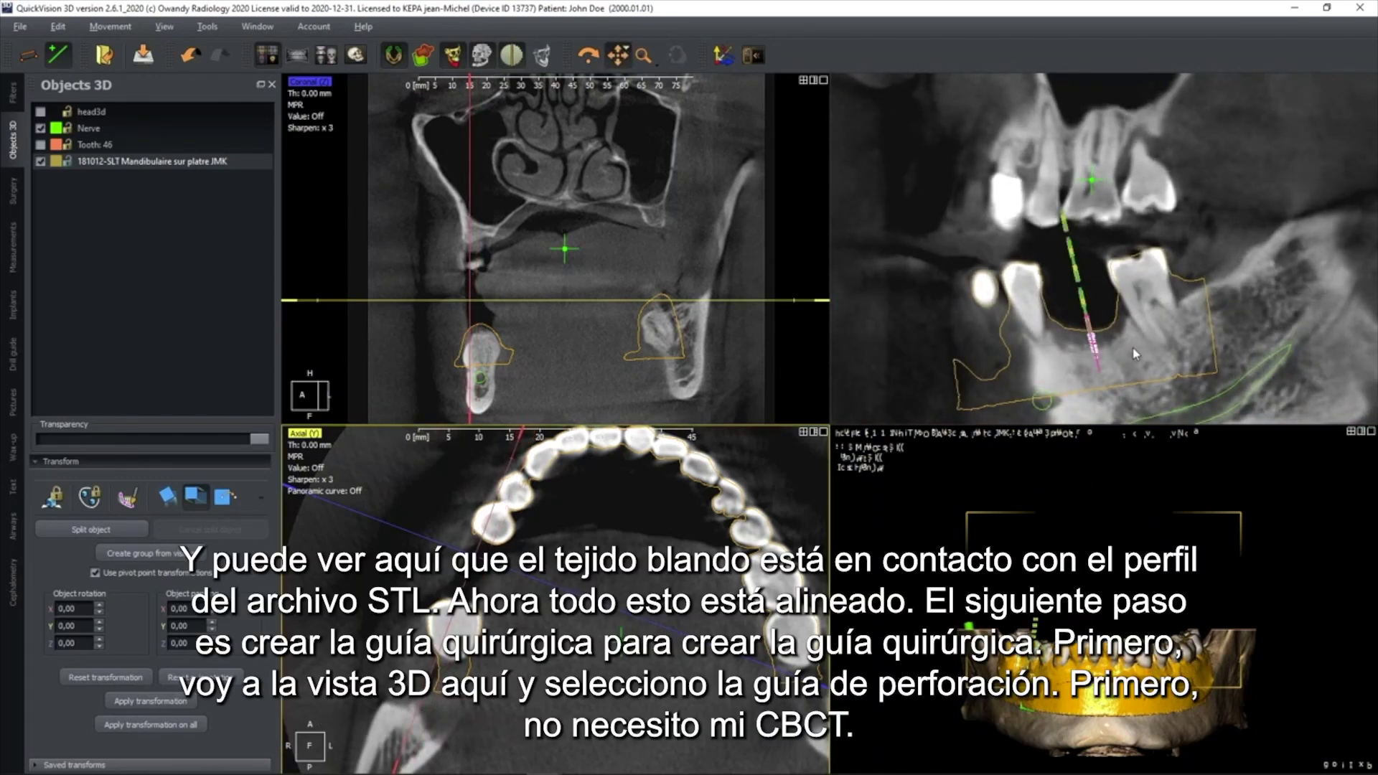
{"action": "scroll", "coordinate": [1136, 347], "scroll_direction": "up", "scroll_amount": 5, "text": "ctrl"}
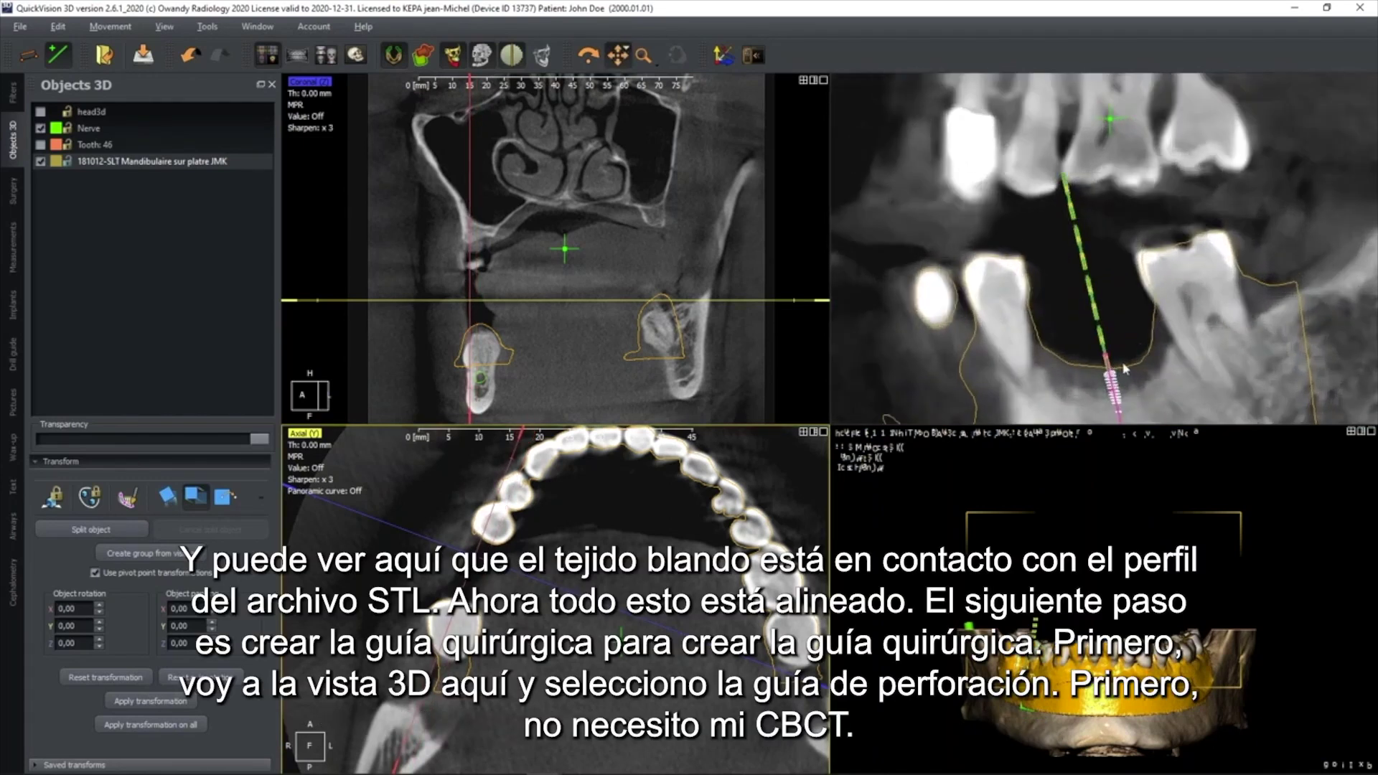
{"action": "left_click", "coordinate": [393, 56]}
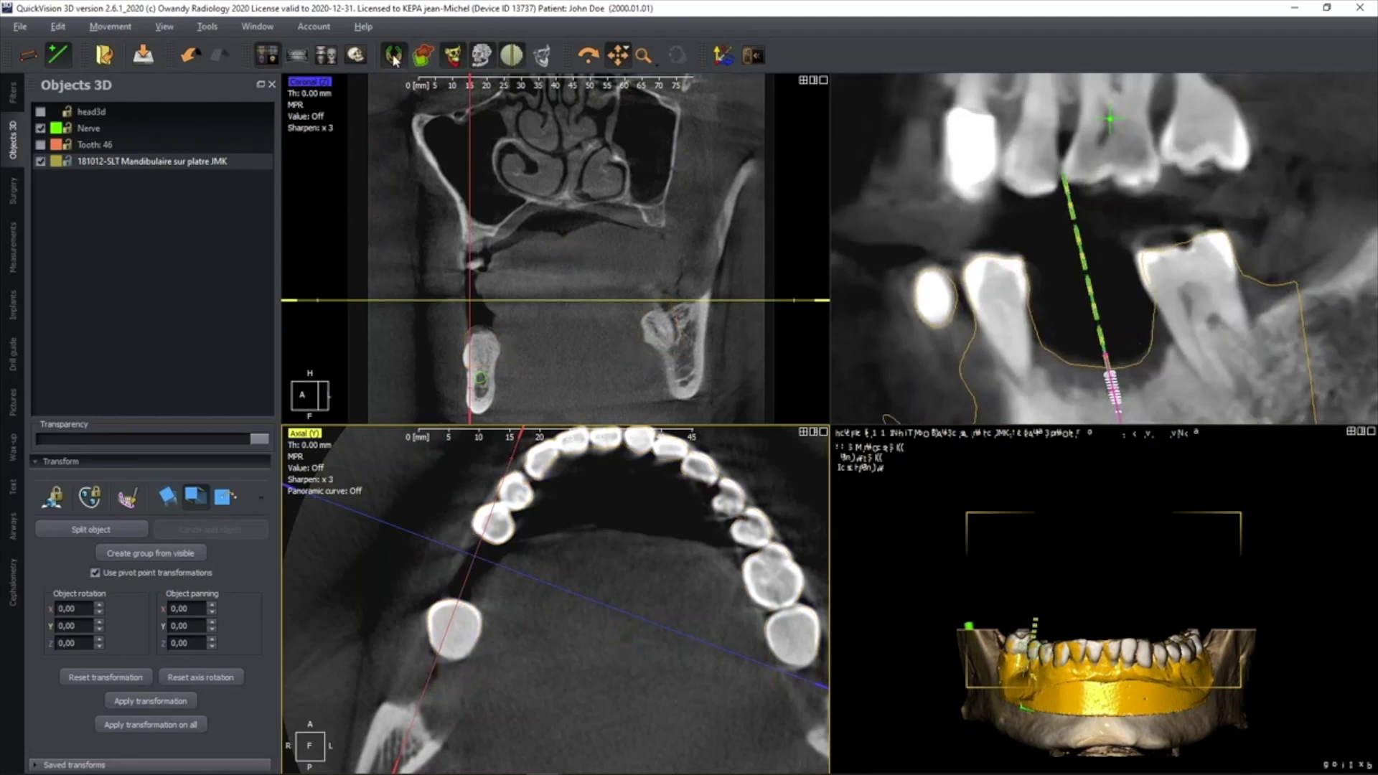
{"action": "left_click", "coordinate": [393, 56]}
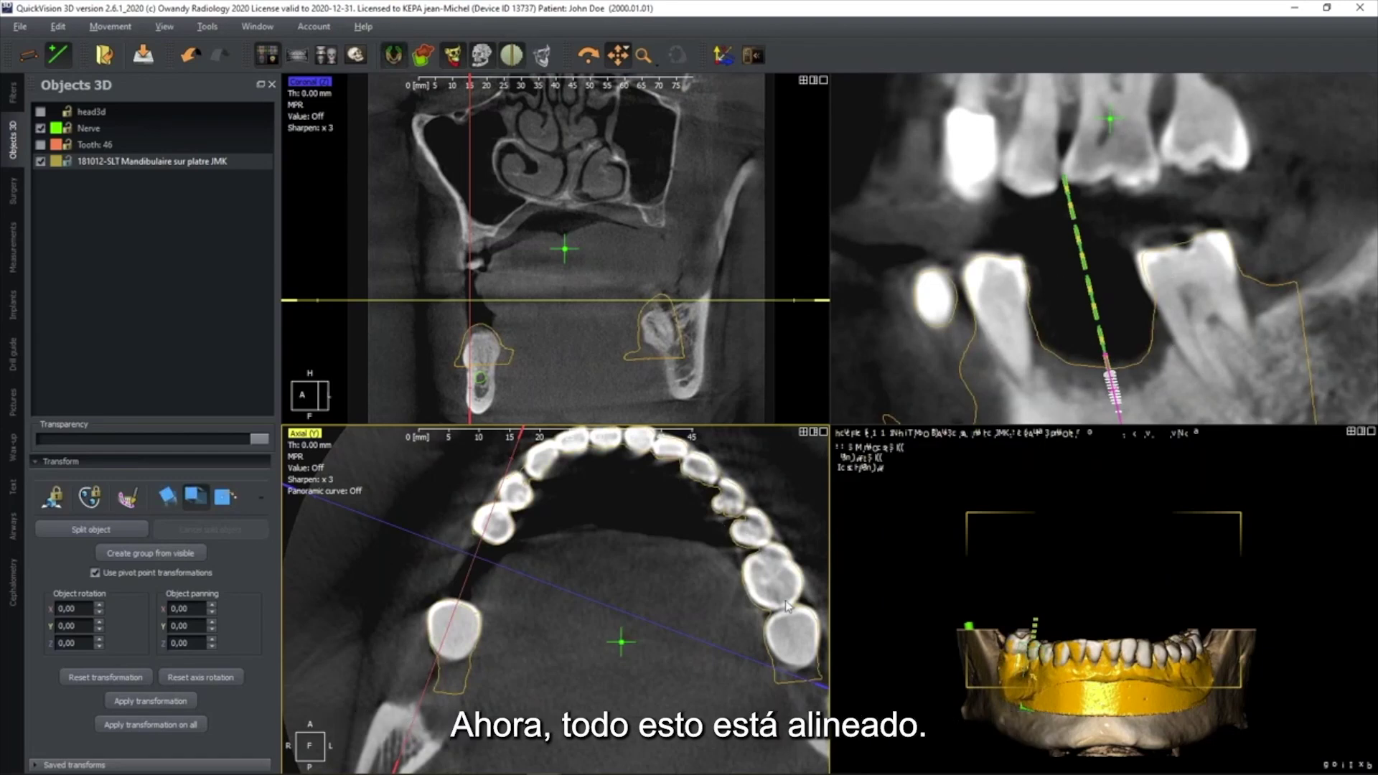
{"action": "left_click_drag", "start_coordinate": [1095, 656], "coordinate": [1103, 585]}
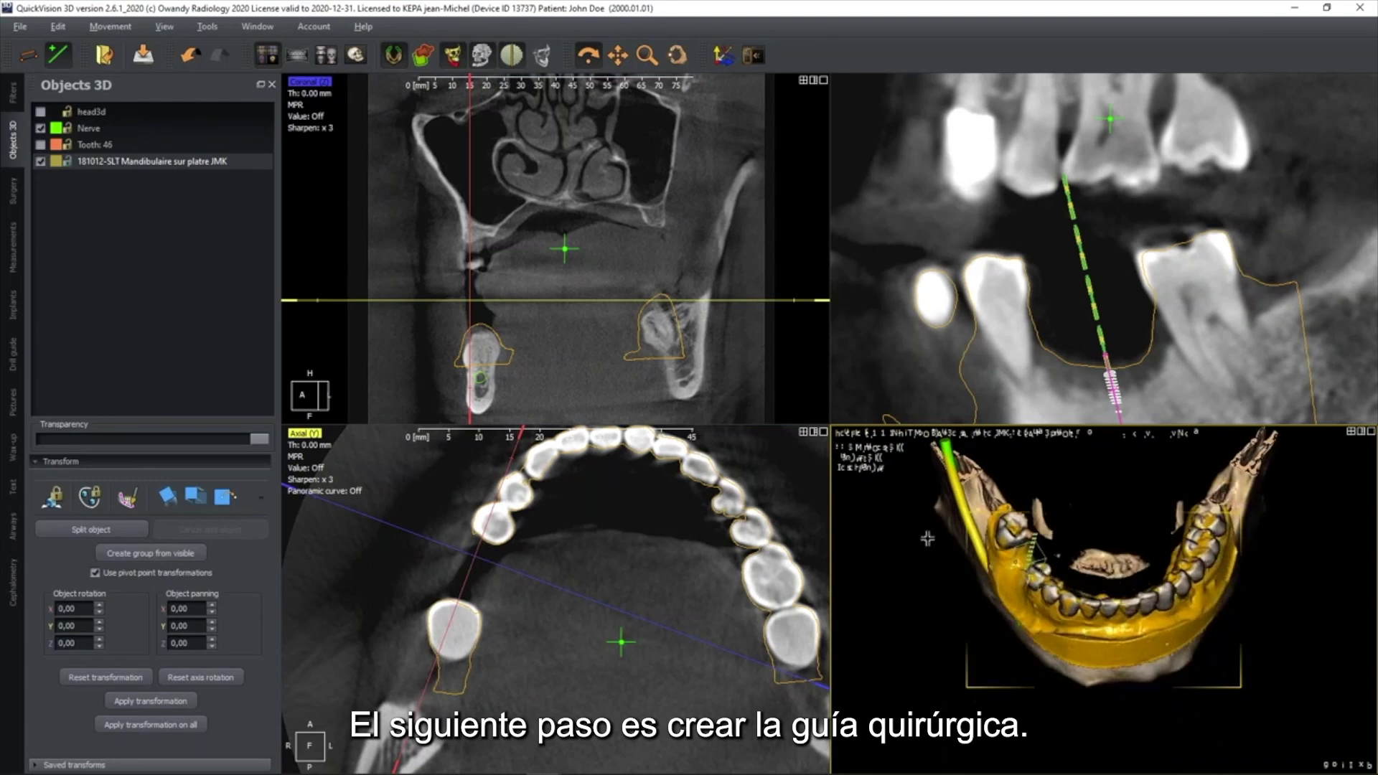
- With the bone hidden, set drill guide tool diameter 4 and height to stopper 18
{"action": "left_click", "coordinate": [355, 56]}
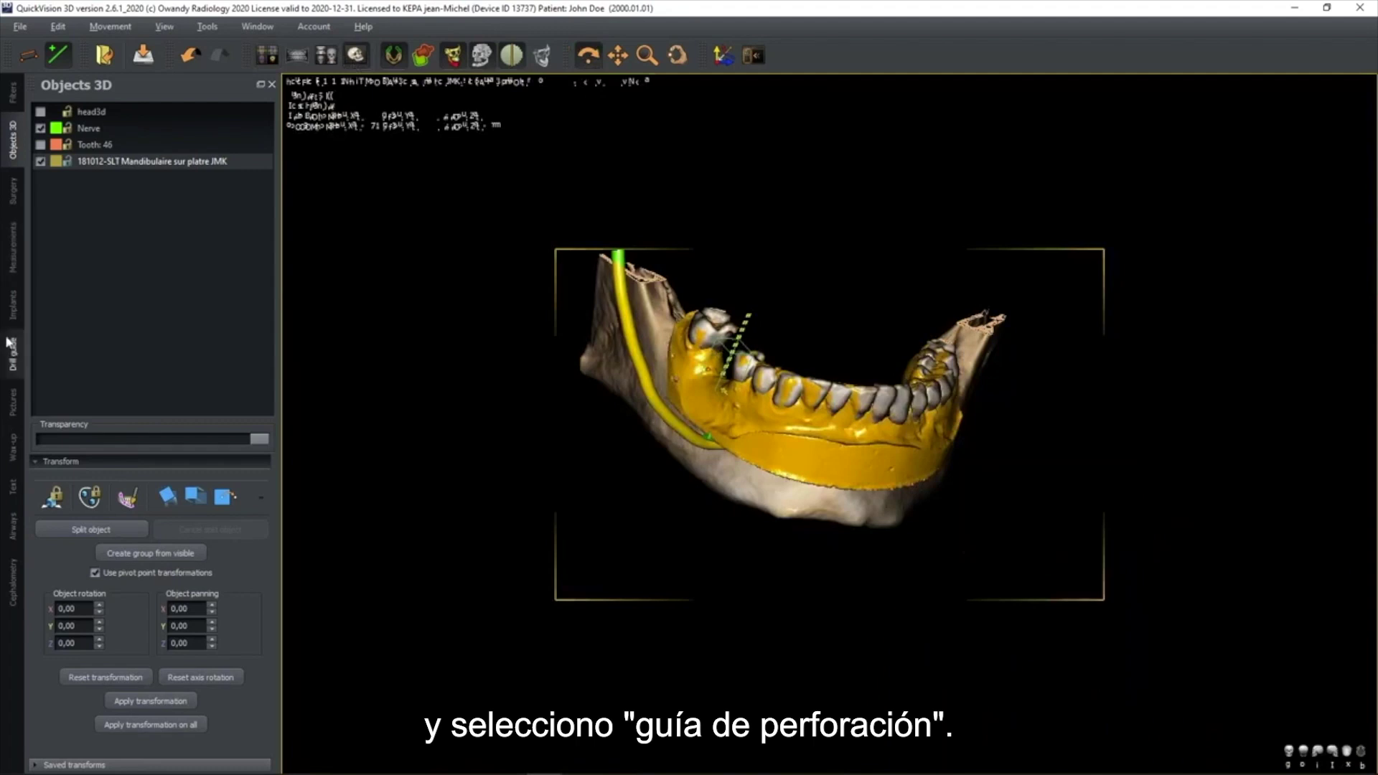
{"action": "left_click", "coordinate": [10, 359]}
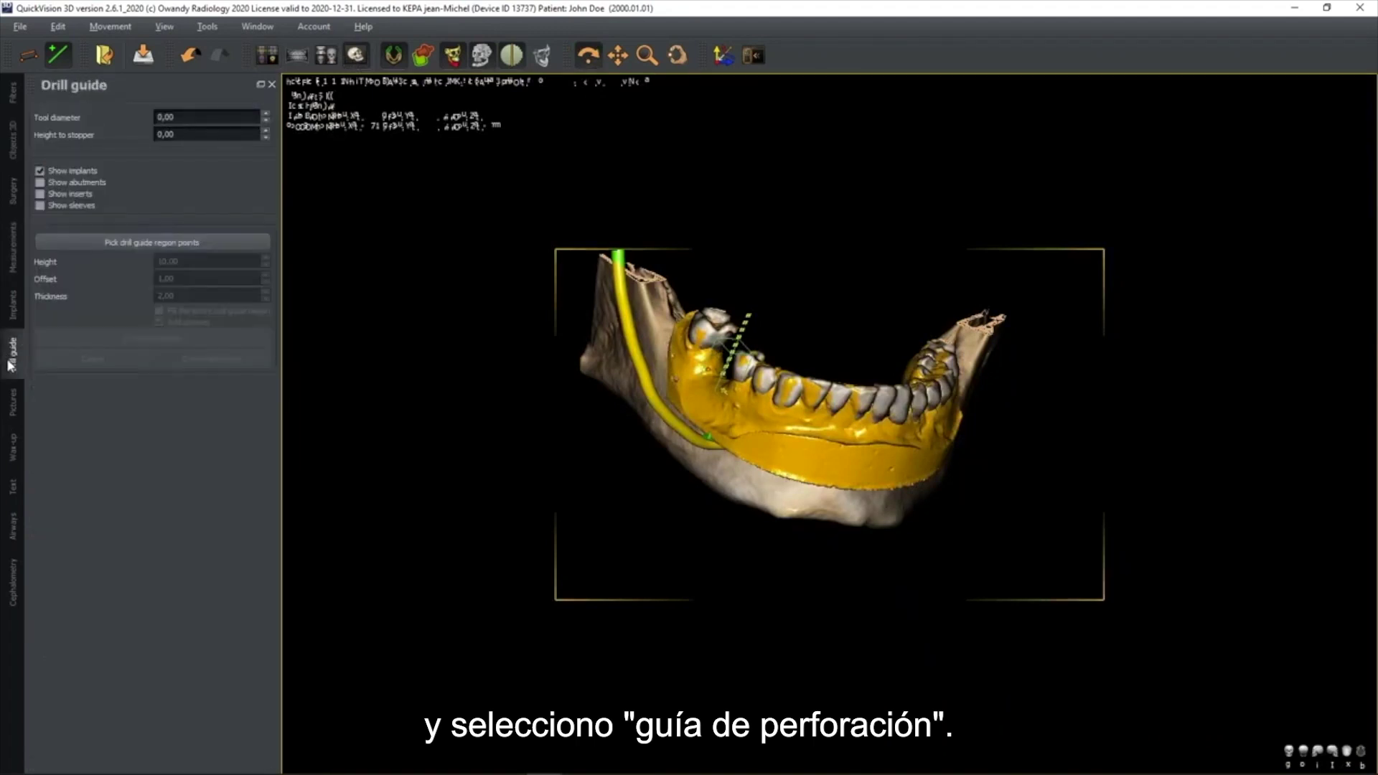
{"action": "left_click_drag", "start_coordinate": [778, 368], "coordinate": [793, 431]}
{"action": "left_click", "coordinate": [480, 59]}
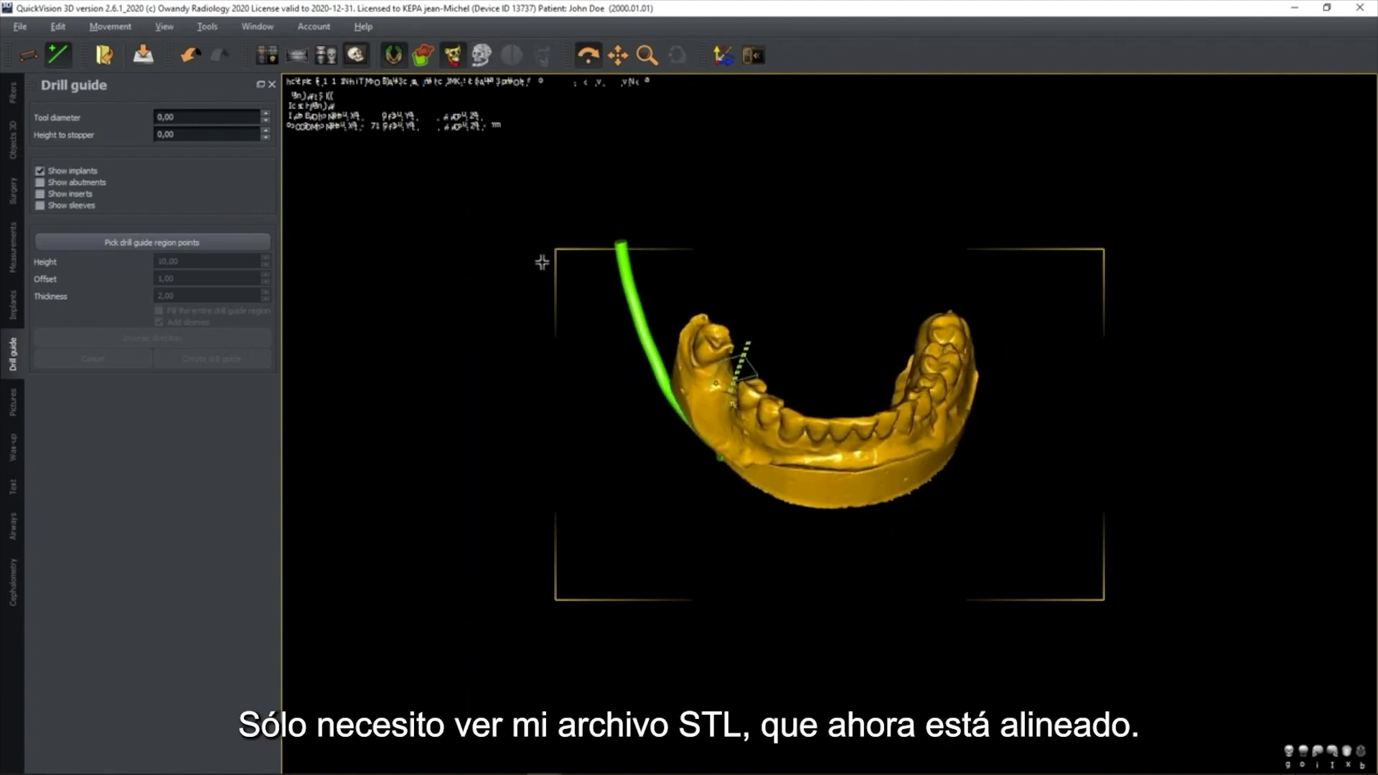
{"action": "left_click_drag", "start_coordinate": [182, 119], "coordinate": [130, 124]}
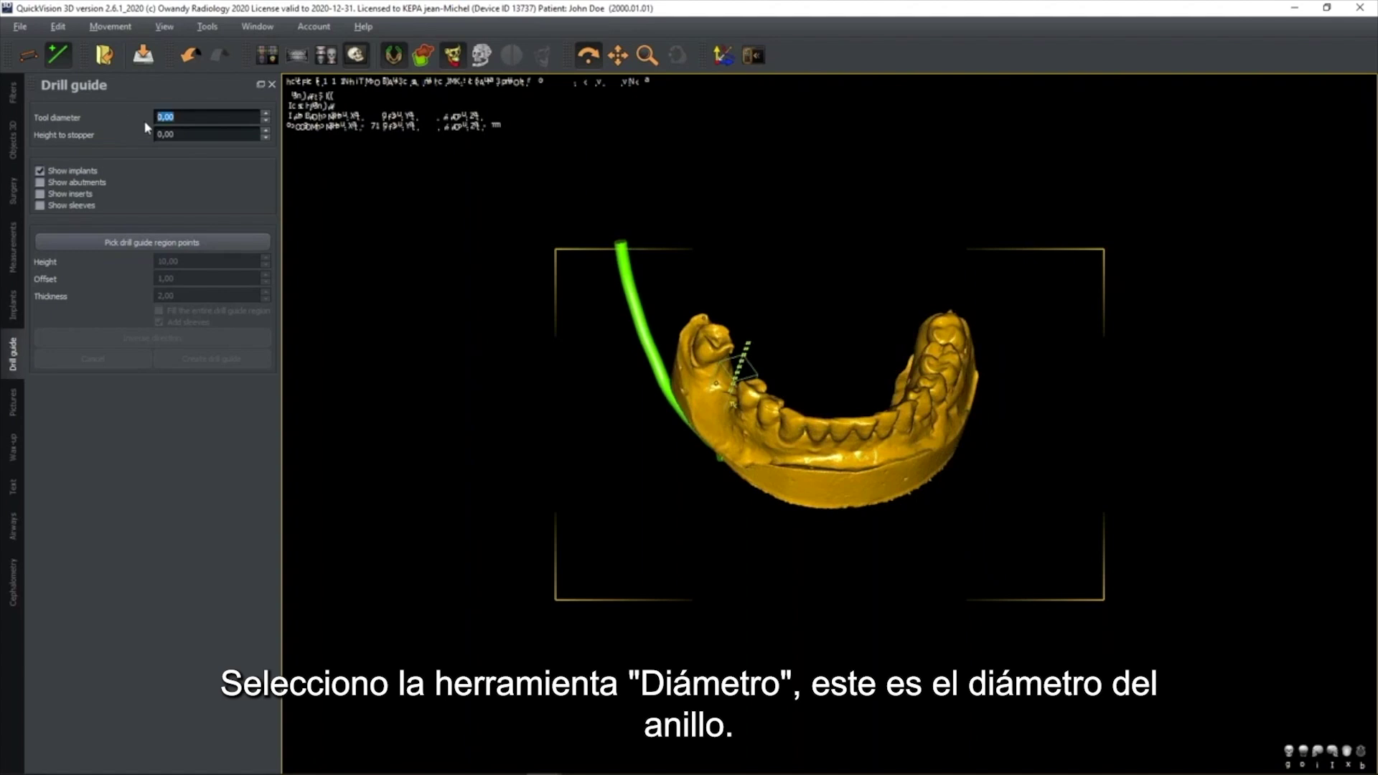
{"action": "type", "text": "4"}
{"action": "key", "text": "Tab"}
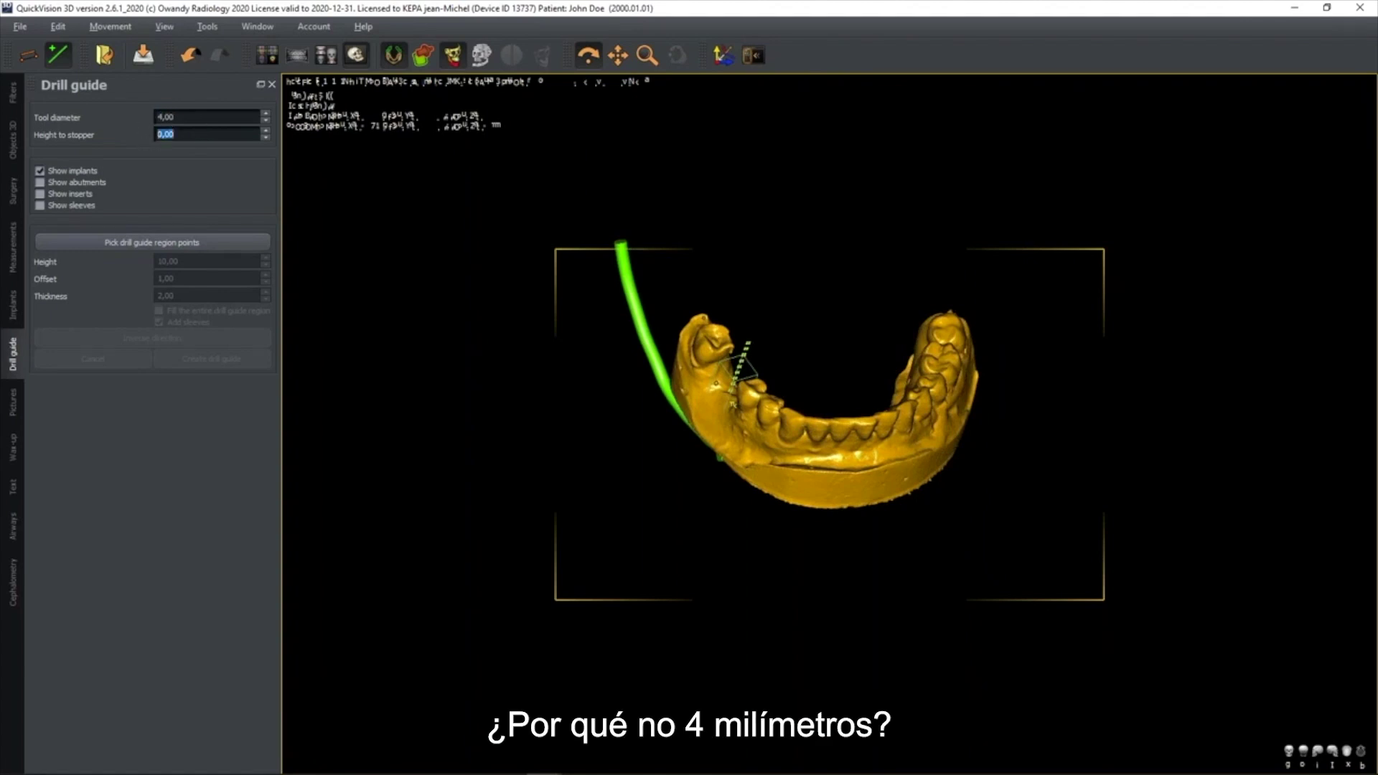
{"action": "type", "text": "18"}
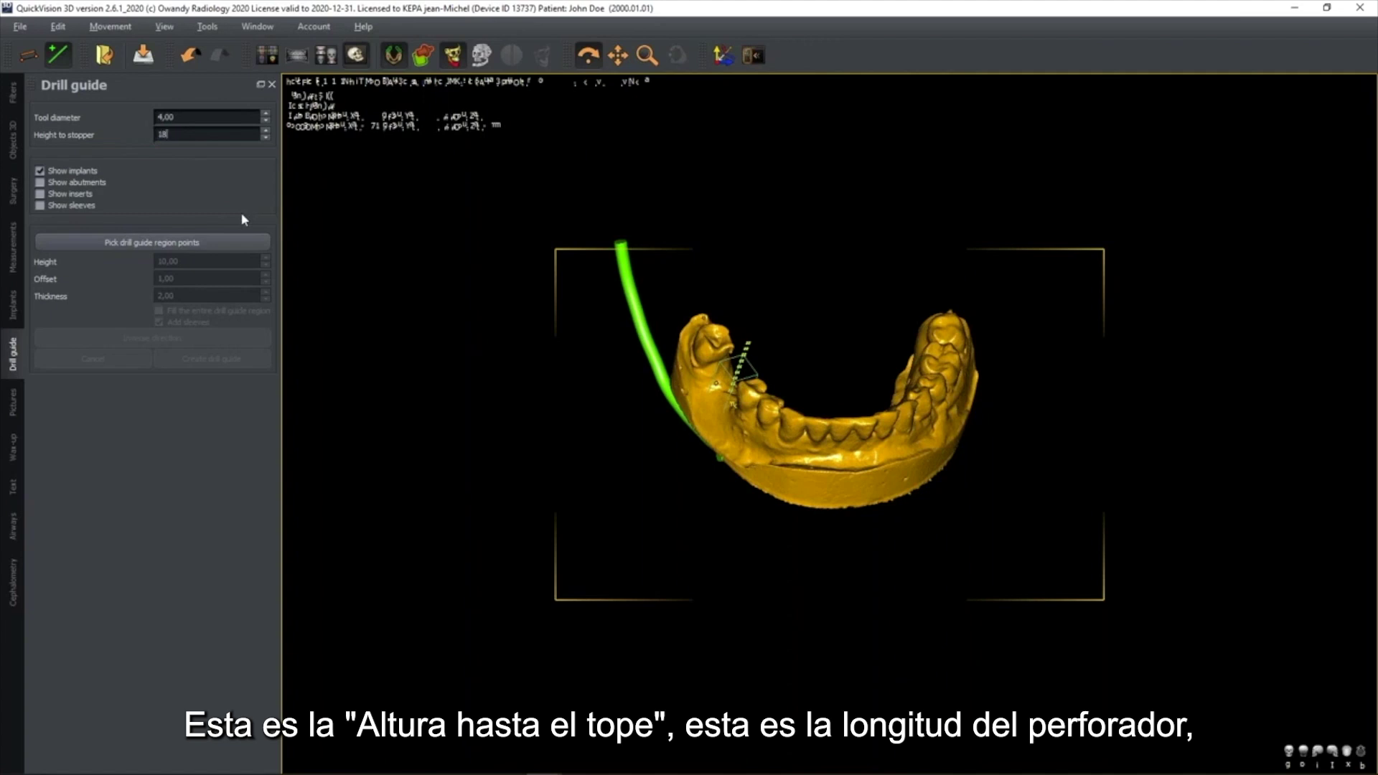
{"action": "key", "text": "Return"}
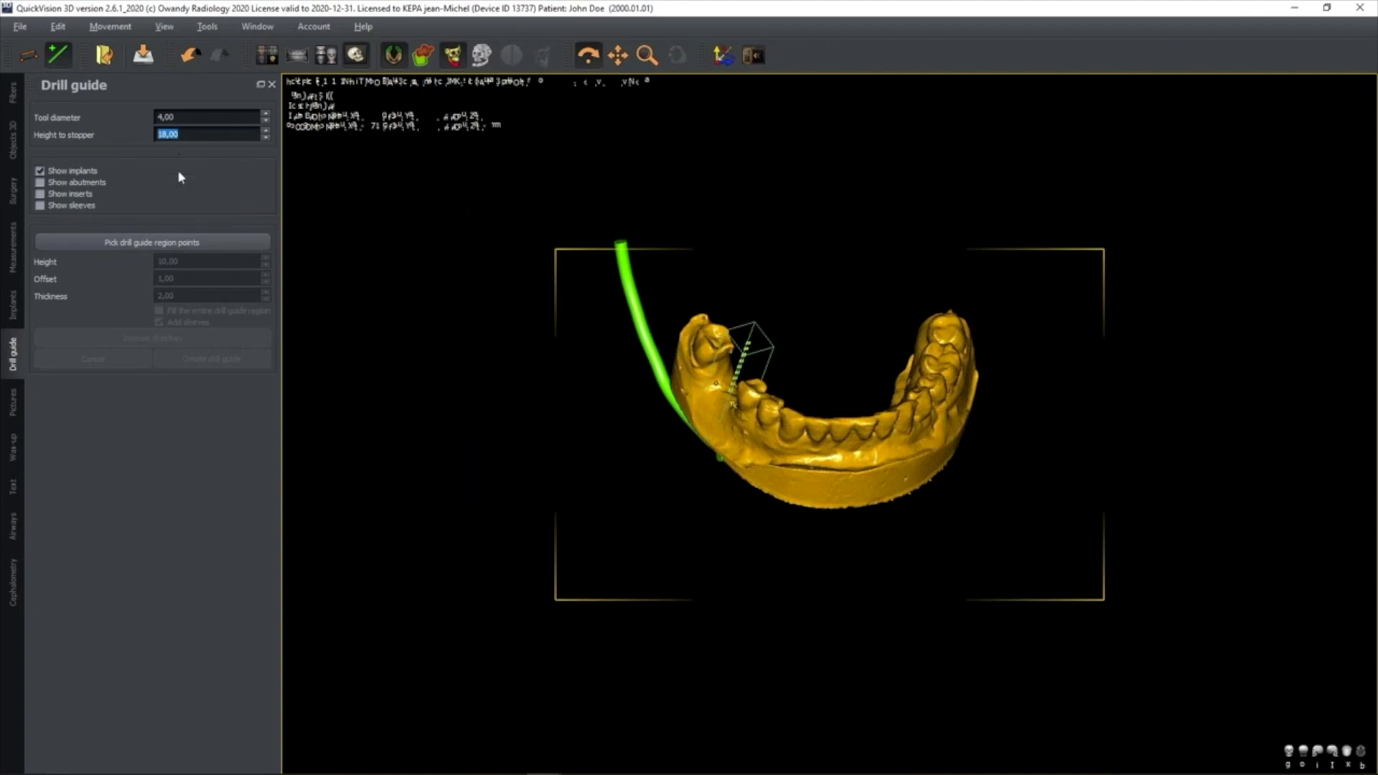
- Fade the jaw scan with the Transparency slider, then return it to fully opaque
{"action": "left_click", "coordinate": [13, 305]}
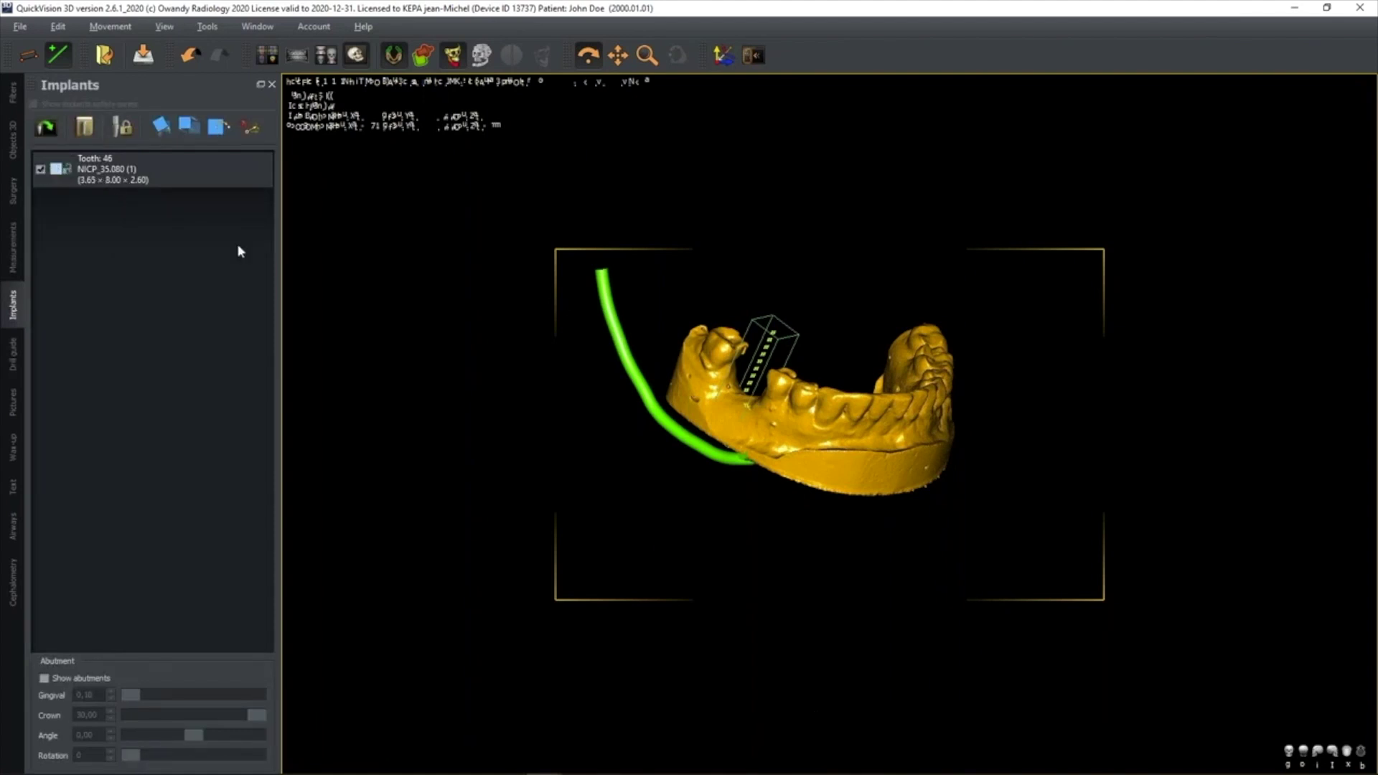
{"action": "left_click", "coordinate": [13, 140]}
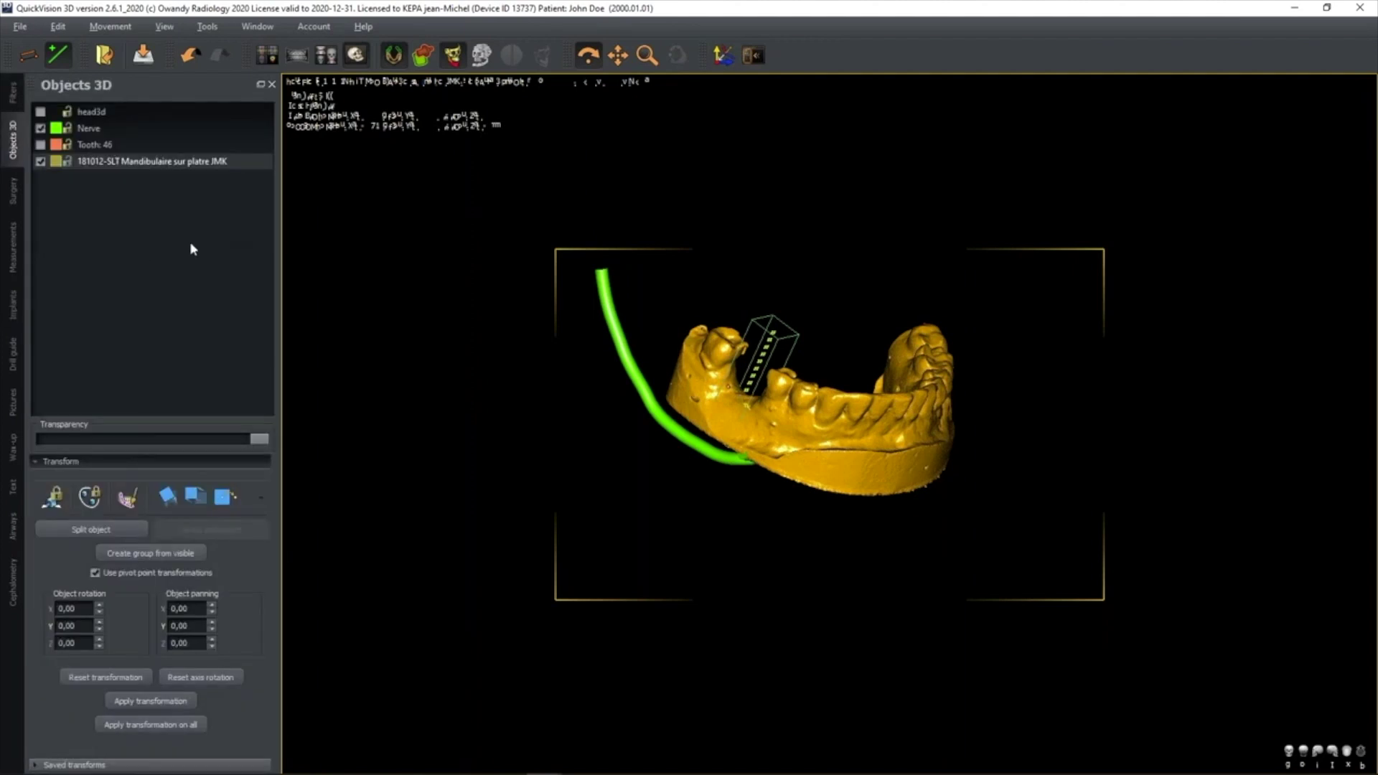
{"action": "left_click_drag", "start_coordinate": [259, 438], "coordinate": [287, 459]}
{"action": "left_click_drag", "start_coordinate": [326, 430], "coordinate": [353, 323]}
- Outline the drill guide region around the implant at the jaw's left end
{"action": "left_click", "coordinate": [12, 305]}
{"action": "left_click", "coordinate": [12, 354]}
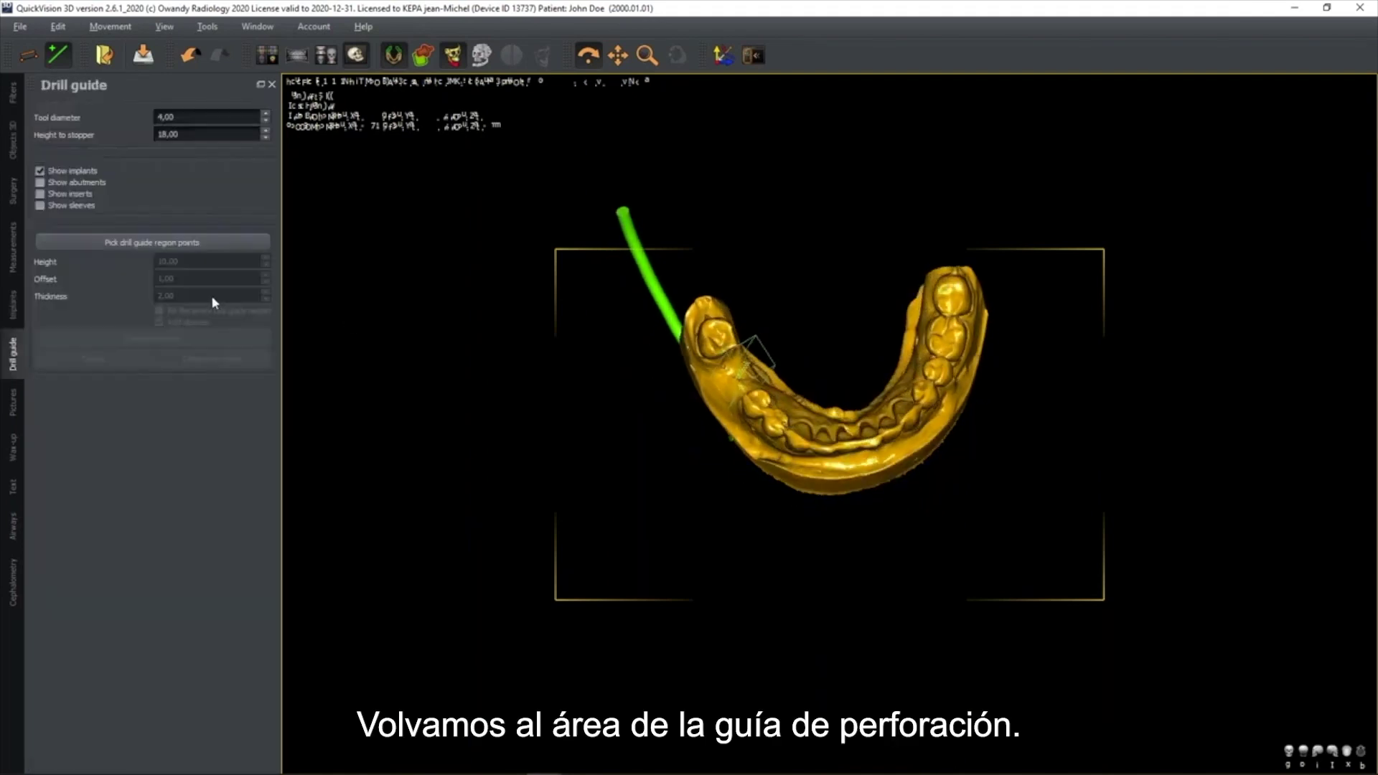
{"action": "left_click", "coordinate": [151, 242]}
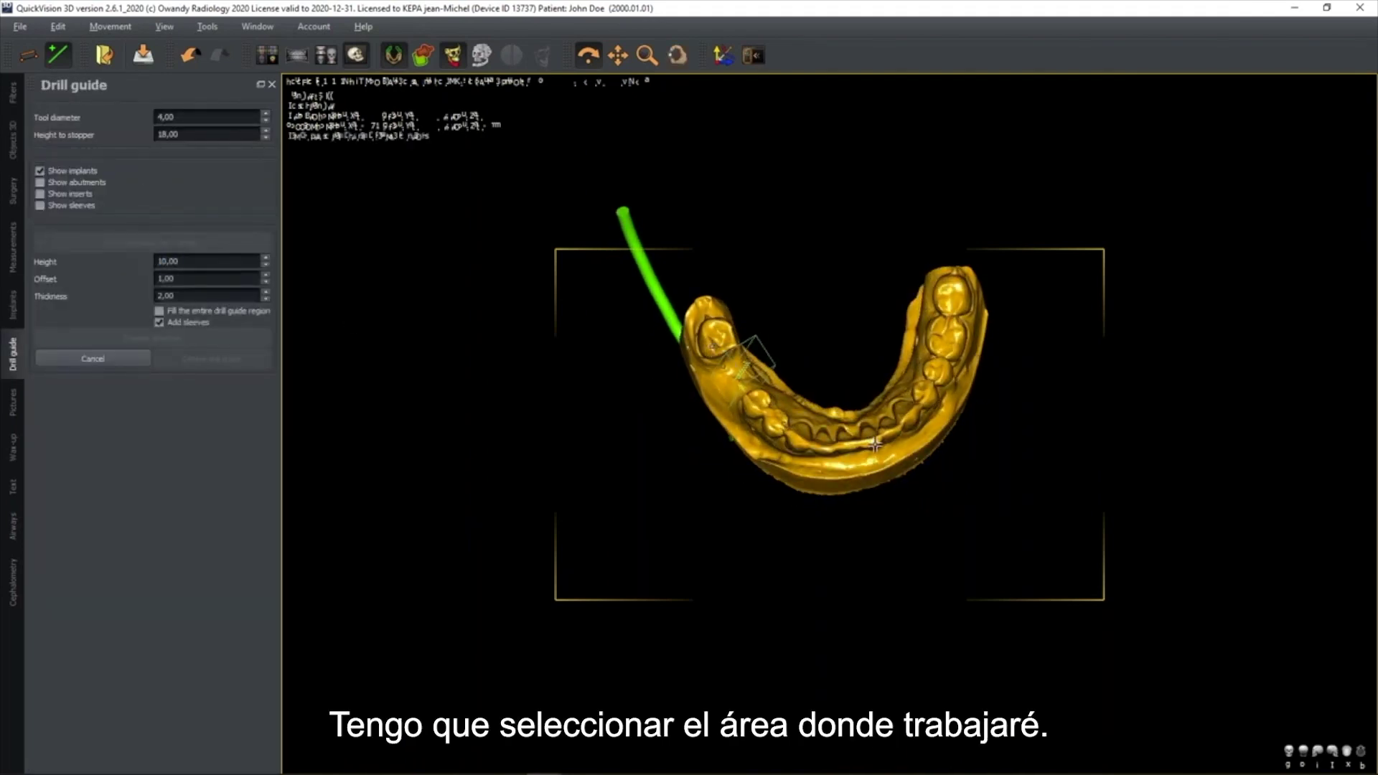
{"action": "left_click", "coordinate": [964, 308]}
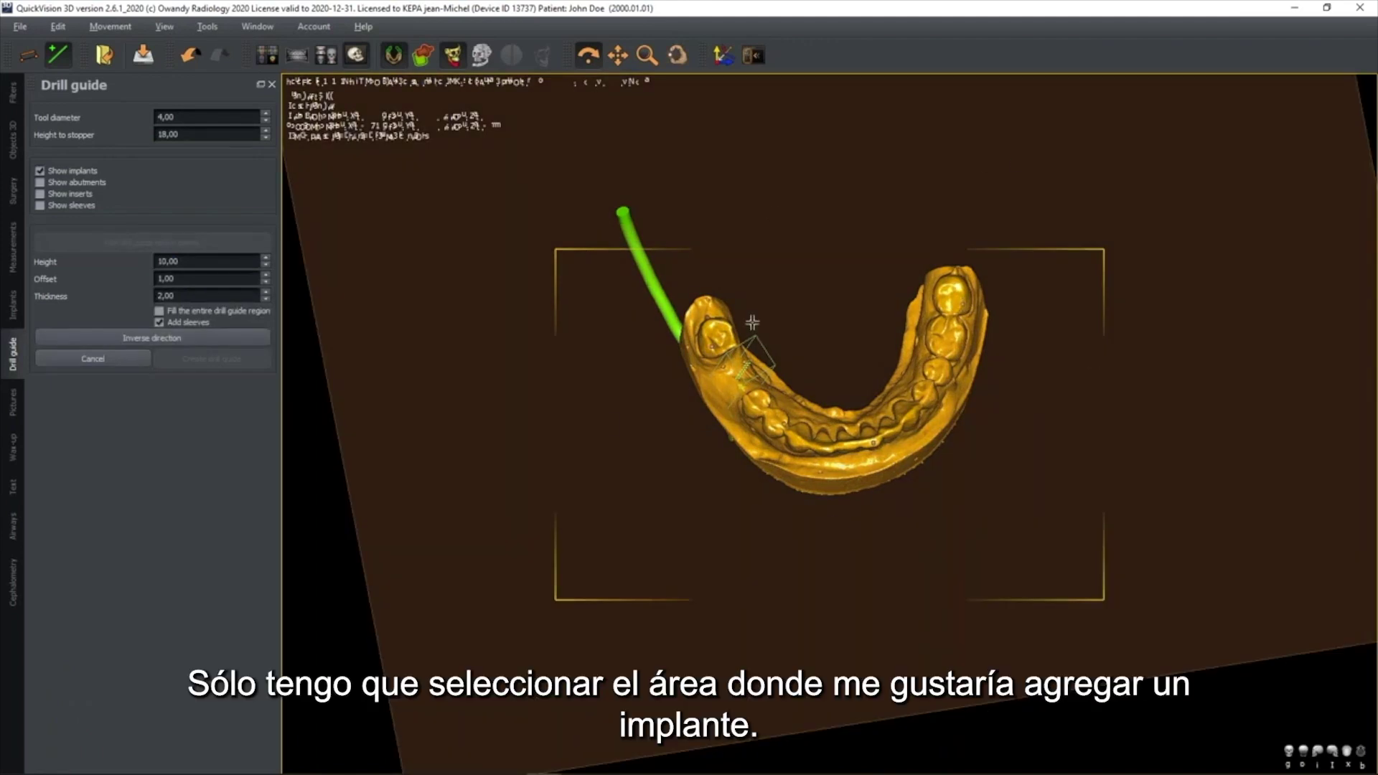
{"action": "left_click", "coordinate": [662, 352]}
{"action": "left_click", "coordinate": [713, 445]}
{"action": "left_click", "coordinate": [782, 500]}
{"action": "left_click", "coordinate": [823, 392]}
{"action": "left_click", "coordinate": [777, 340]}
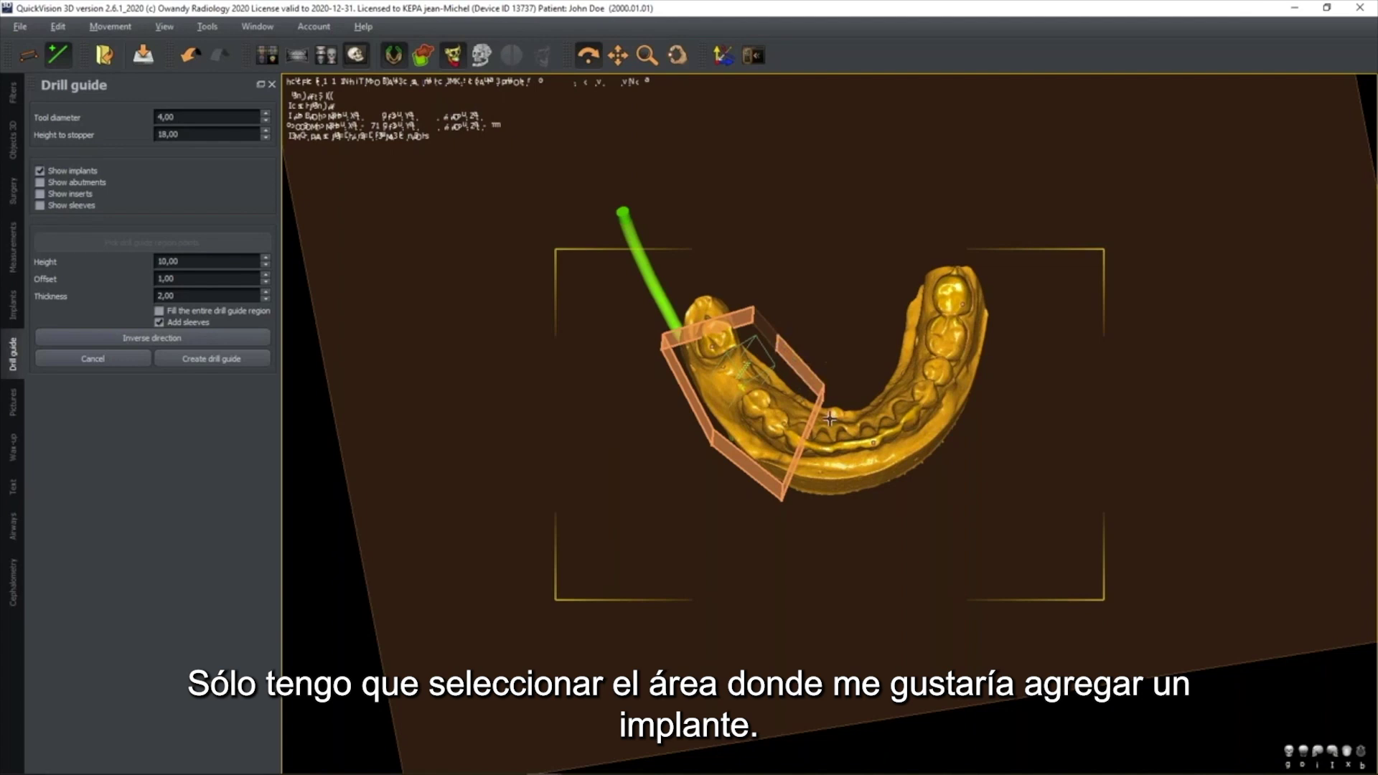
{"action": "left_click_drag", "start_coordinate": [855, 384], "coordinate": [821, 290]}
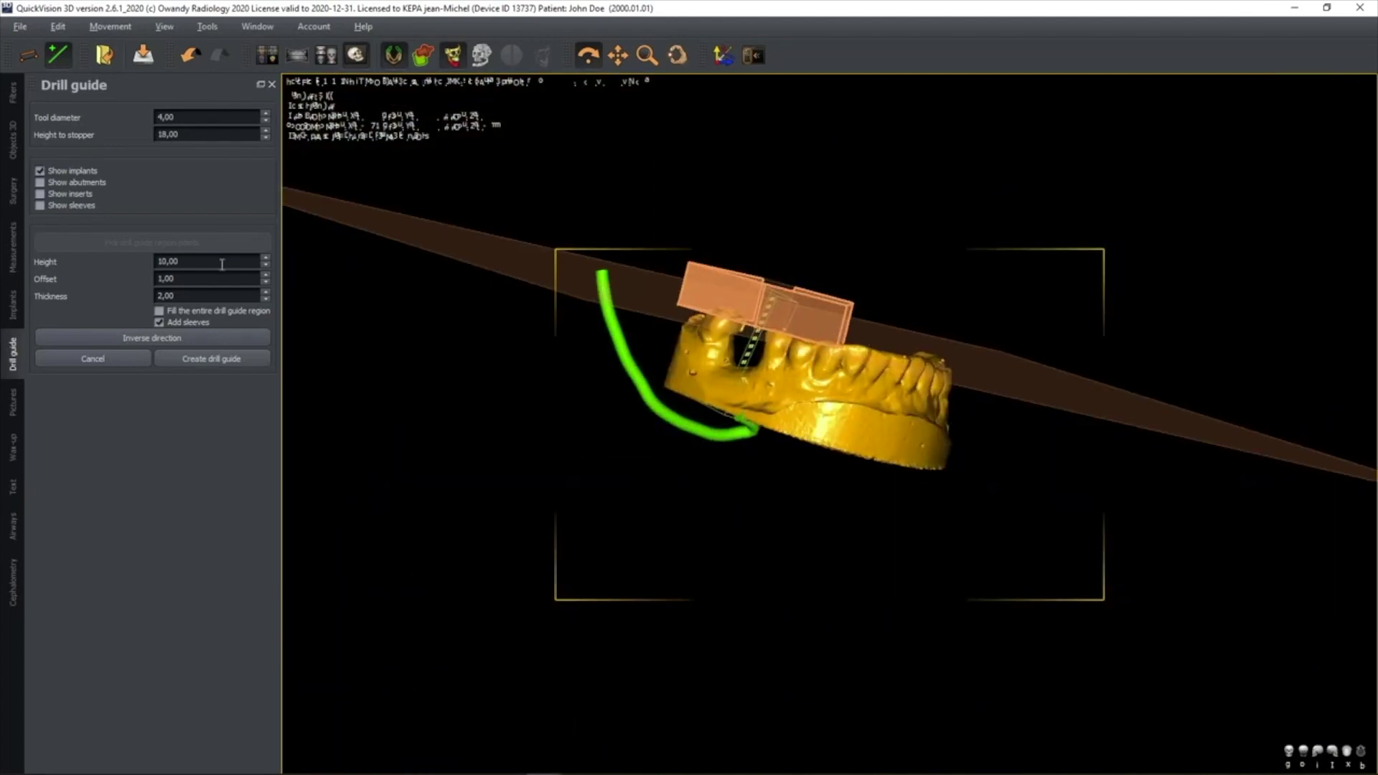
- Invert the guide direction and set its height to 13
{"action": "left_click", "coordinate": [185, 339]}
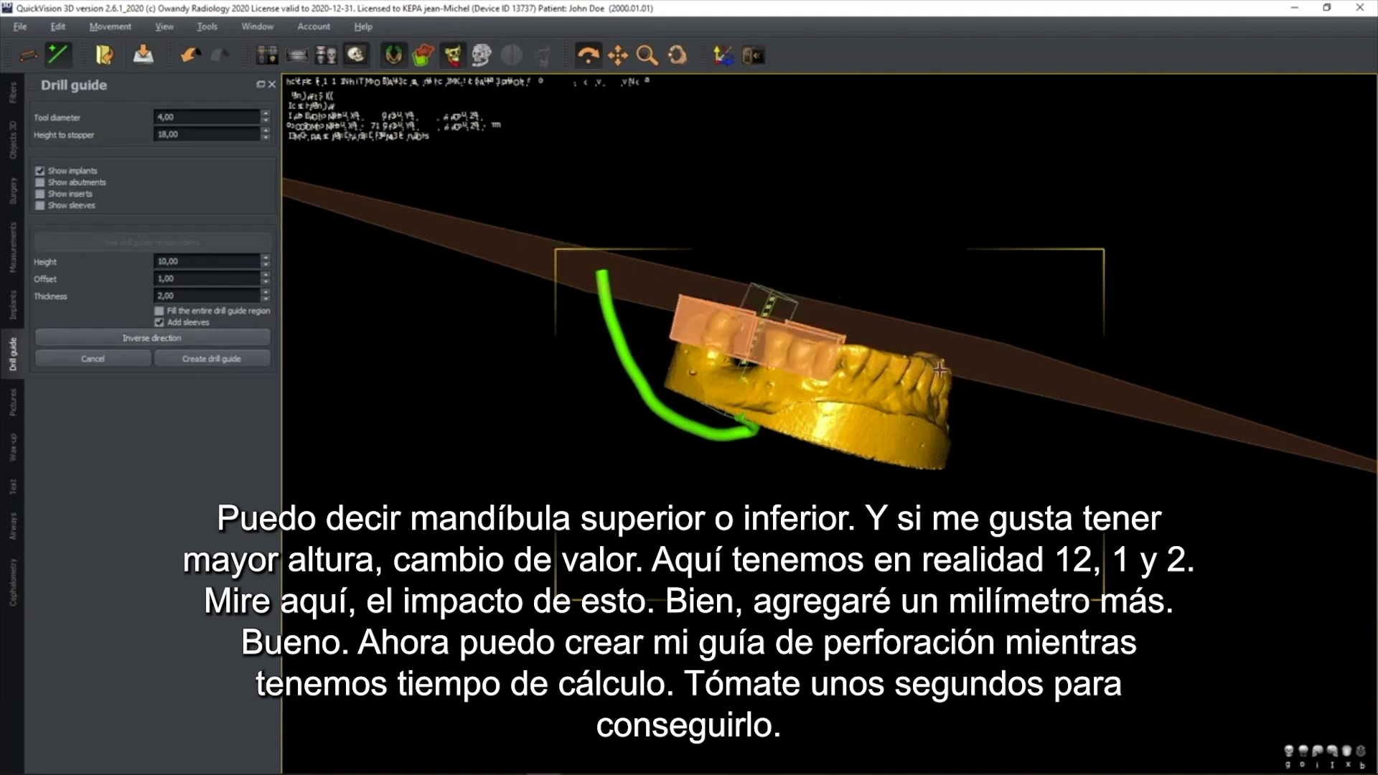
{"action": "left_click_drag", "start_coordinate": [870, 388], "coordinate": [830, 337]}
{"action": "double_click", "coordinate": [169, 261]}
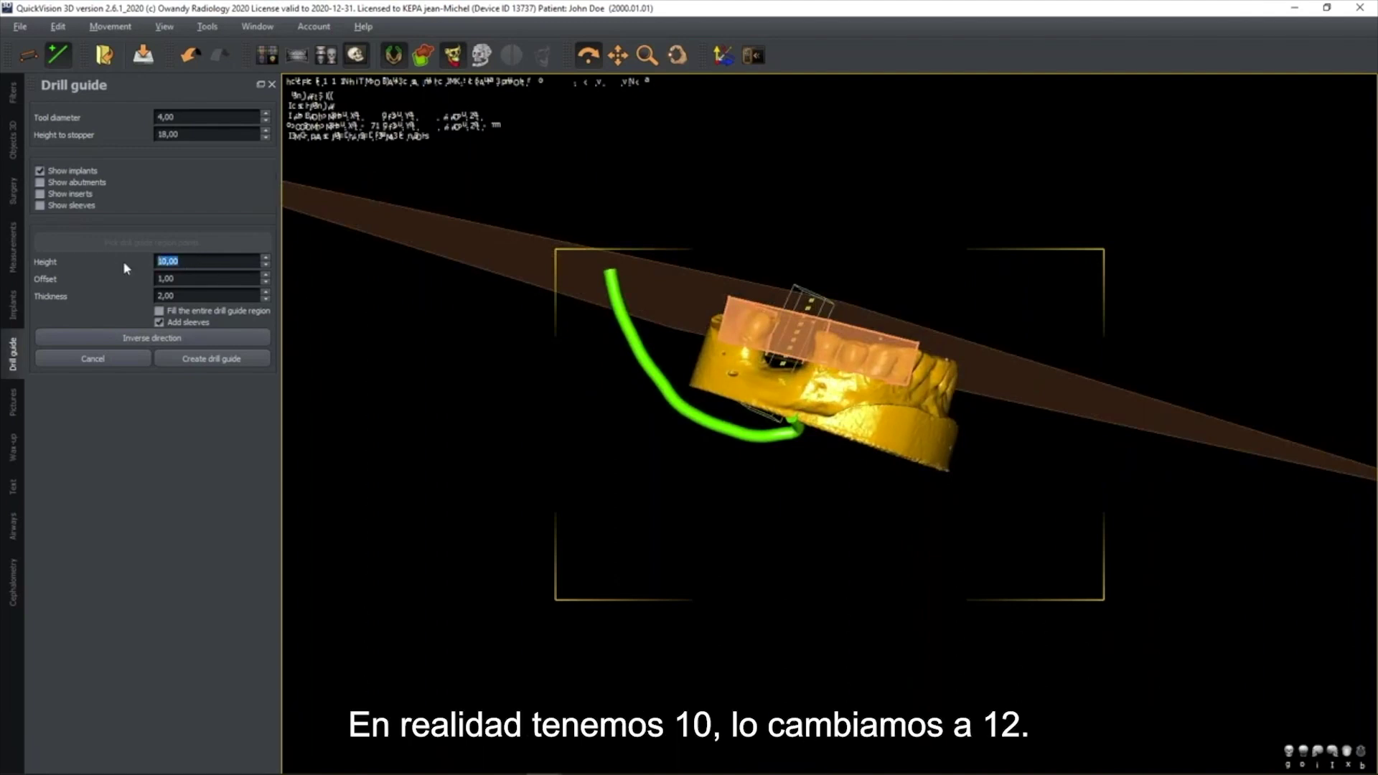
{"action": "type", "text": "12"}
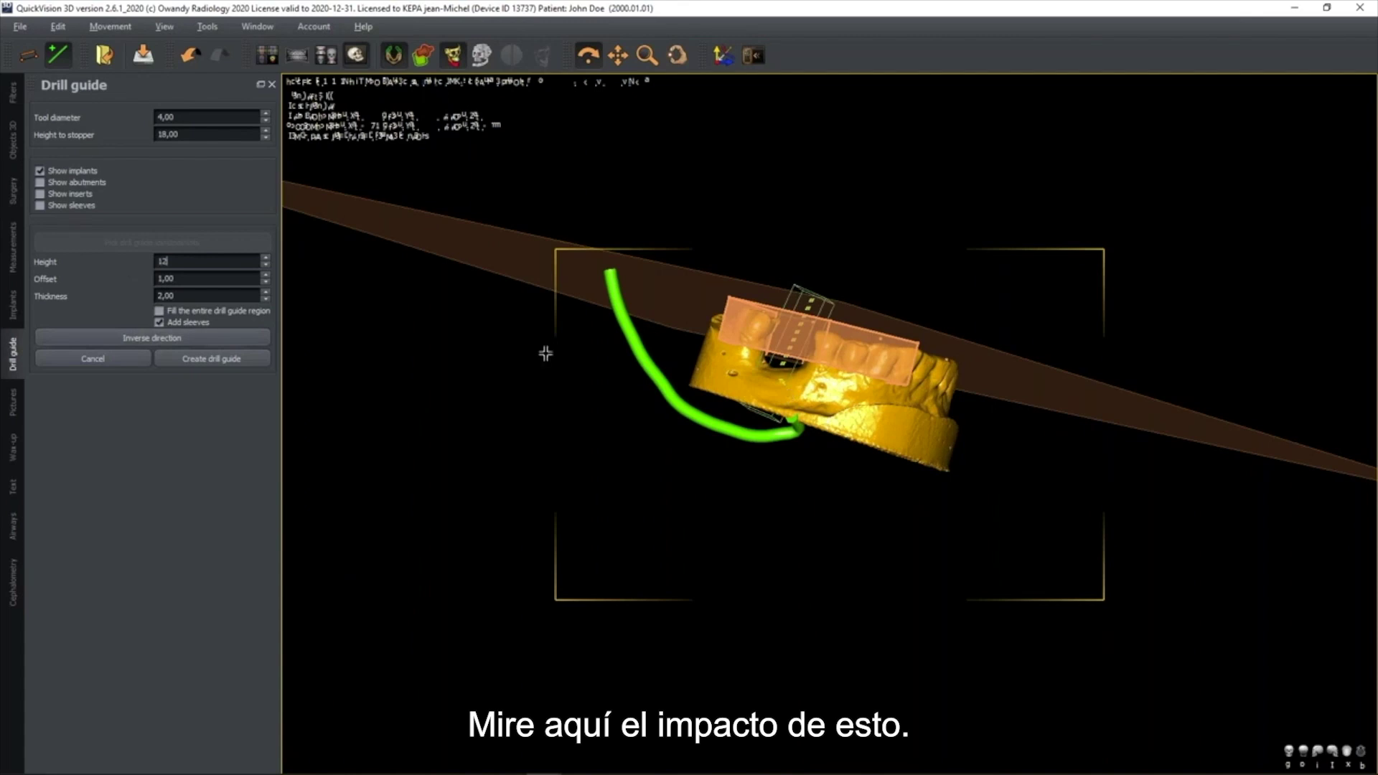
{"action": "key", "text": "Return"}
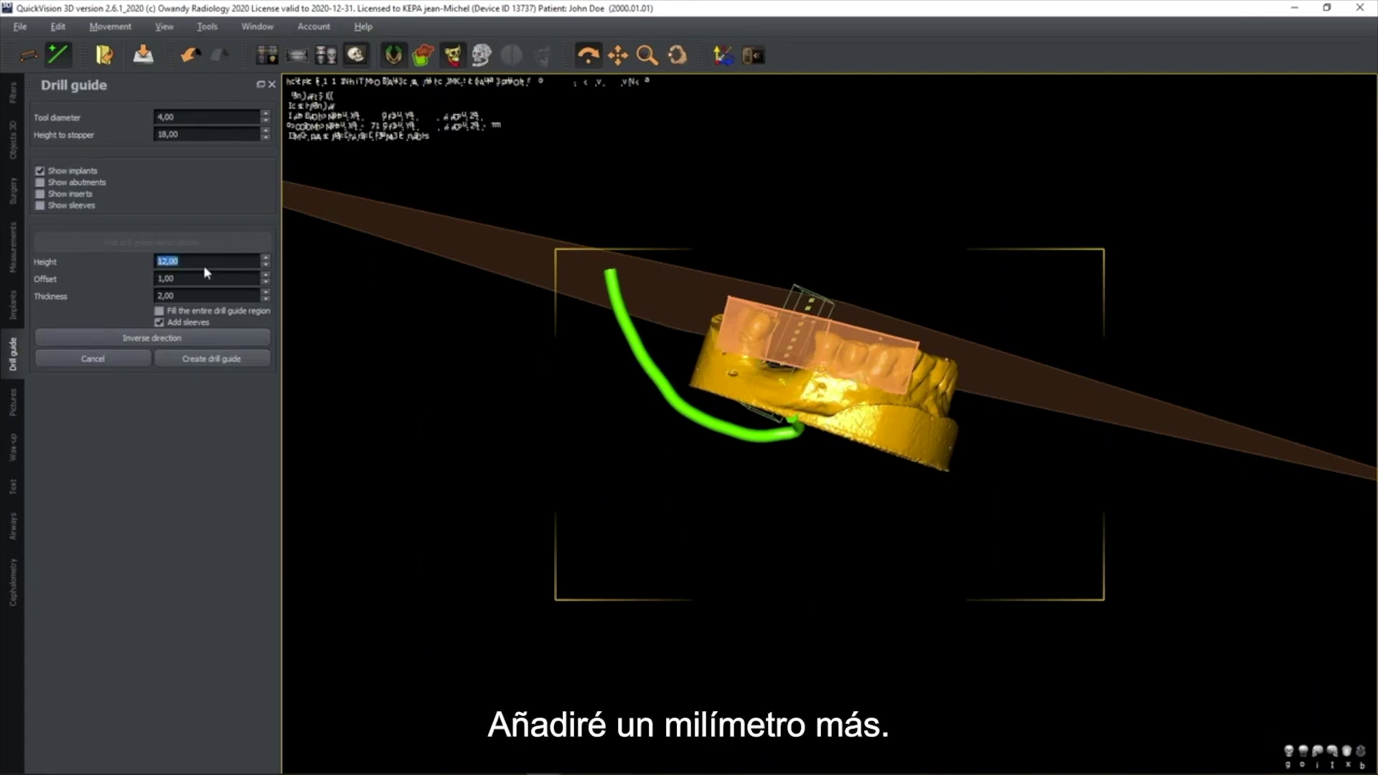
{"action": "key", "text": "Up"}
{"action": "left_click_drag", "start_coordinate": [745, 413], "coordinate": [902, 429]}
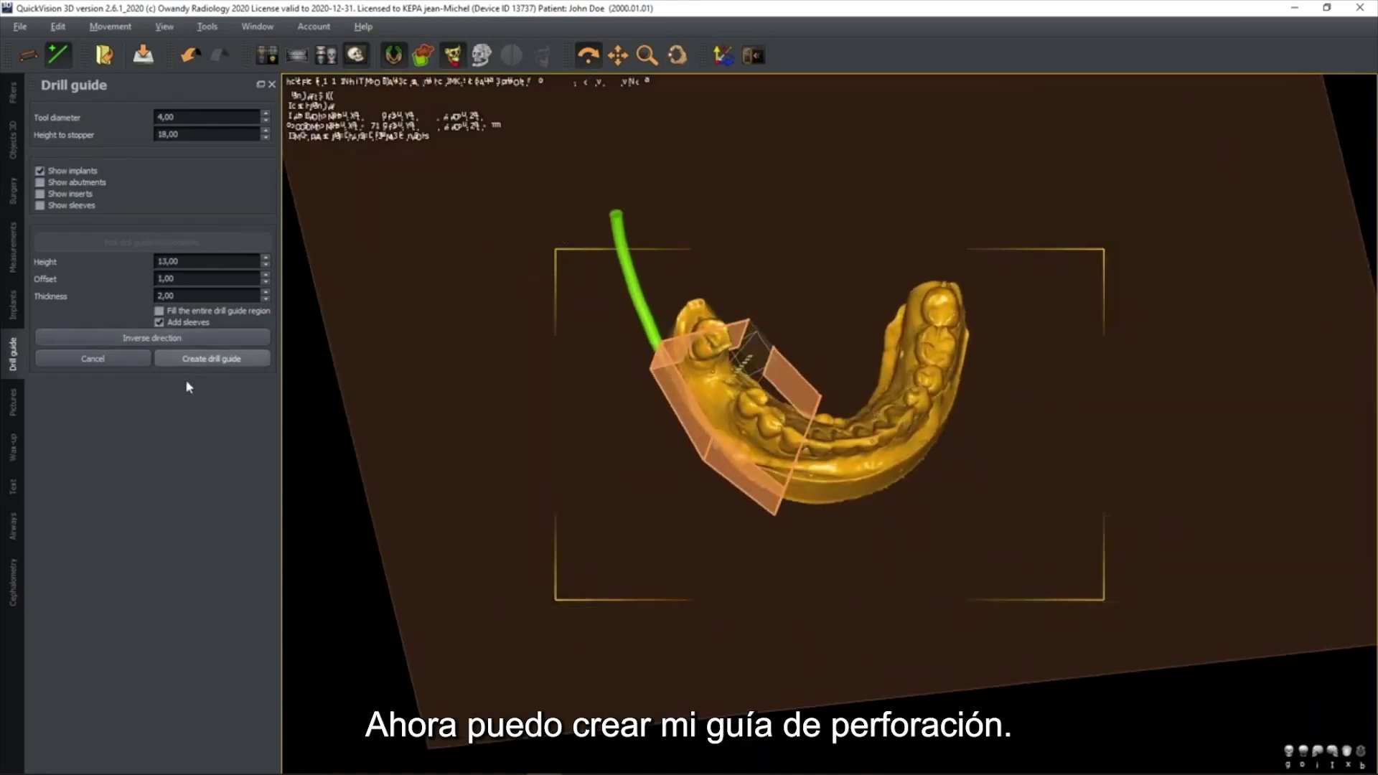
- Create the drill guide from the picked region and zoom in on it
{"action": "left_click", "coordinate": [213, 361]}
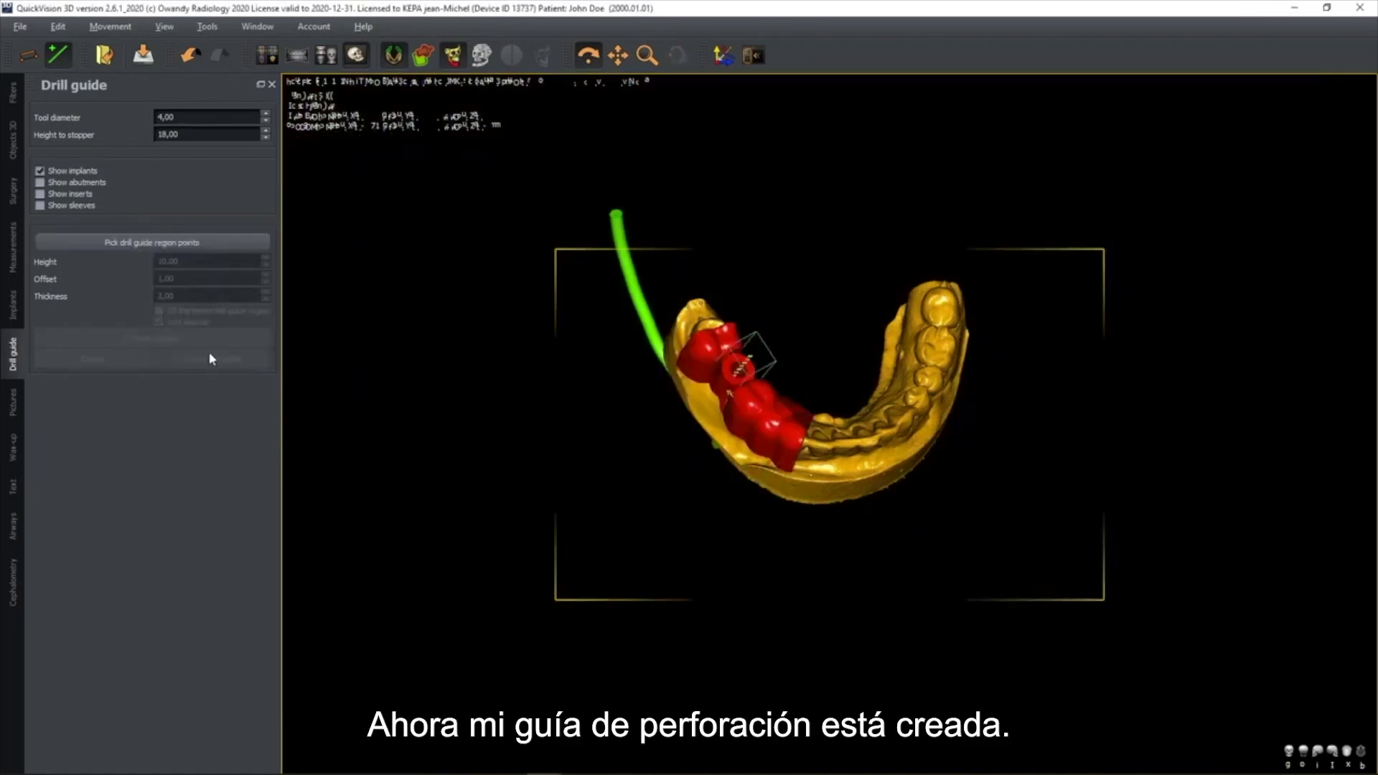
{"action": "left_click_drag", "start_coordinate": [781, 353], "coordinate": [796, 335]}
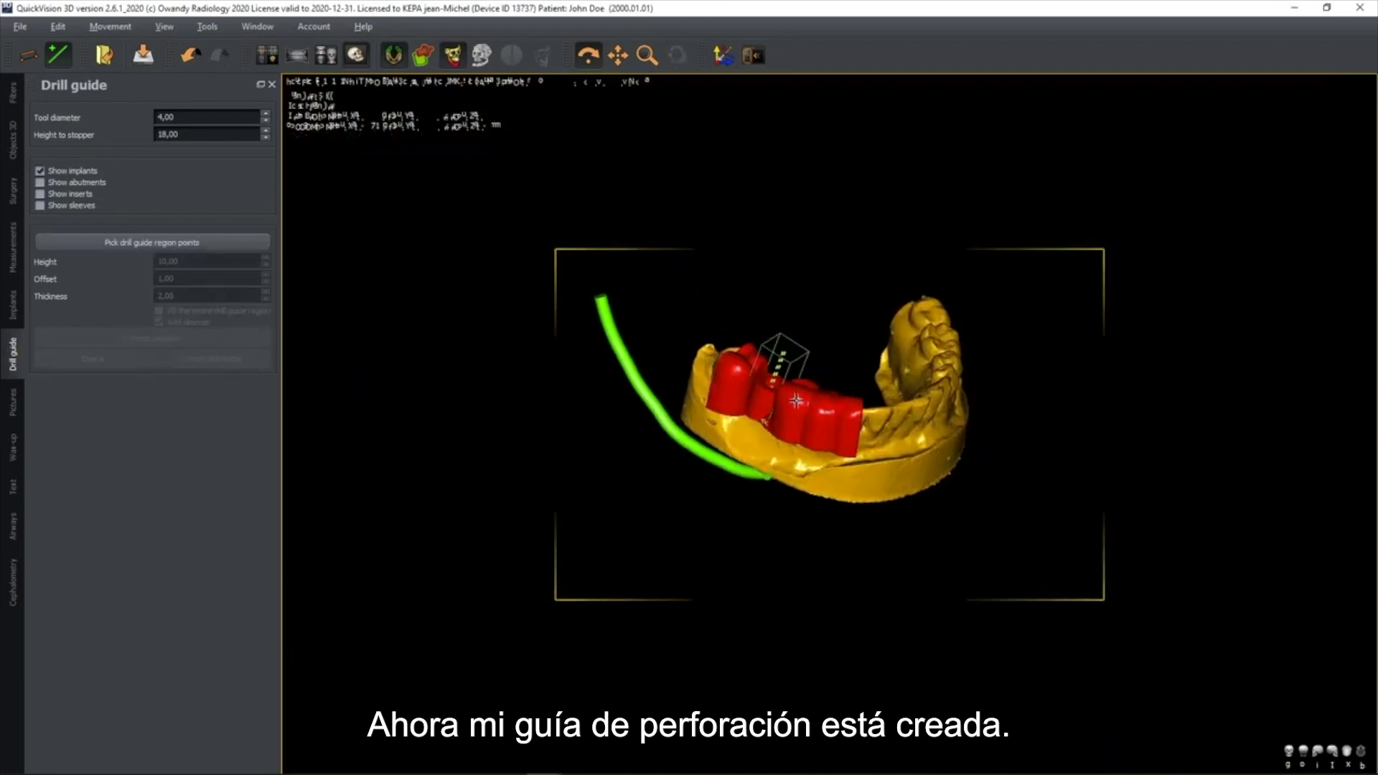
{"action": "scroll", "coordinate": [803, 343], "scroll_direction": "up", "scroll_amount": 5}
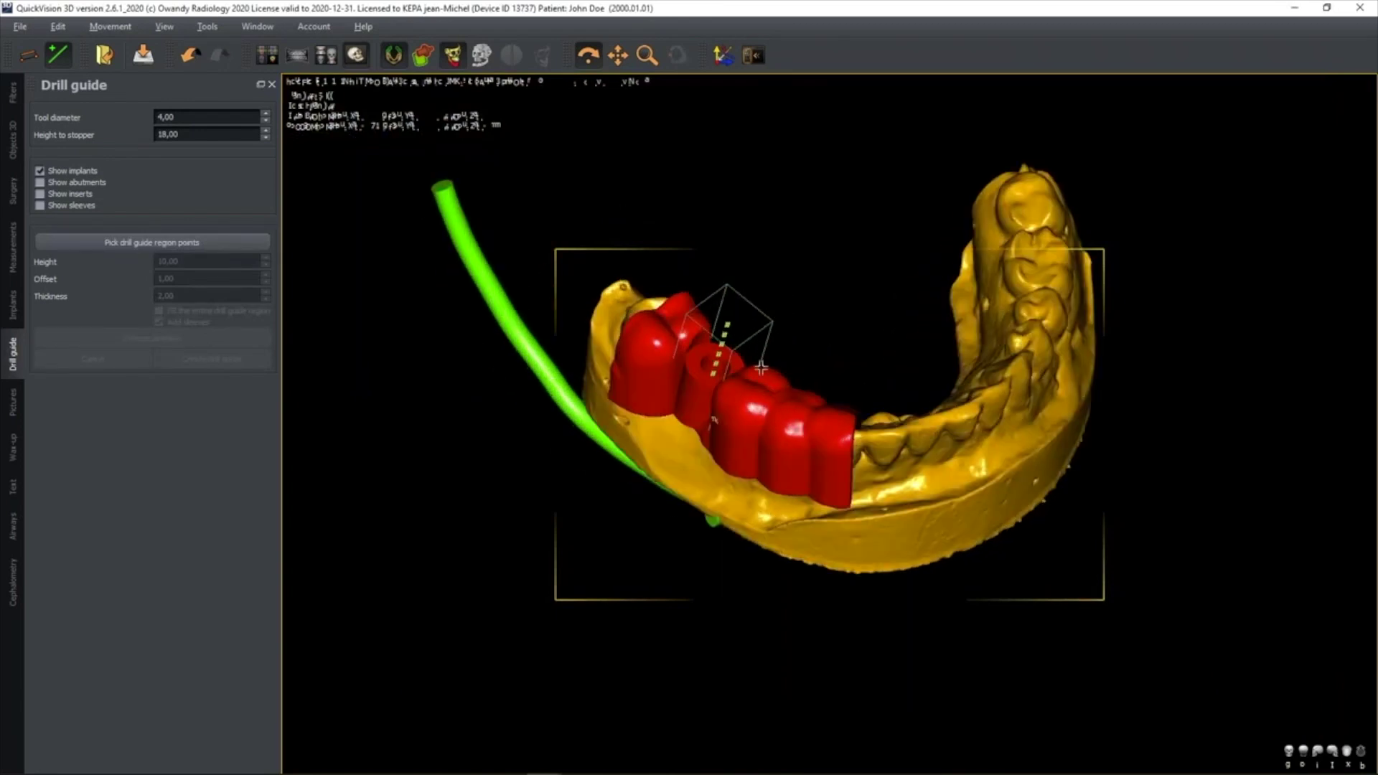
- Hide the jaw scan and nerve, leaving only the guide and implant visible
{"action": "left_click", "coordinate": [13, 140]}
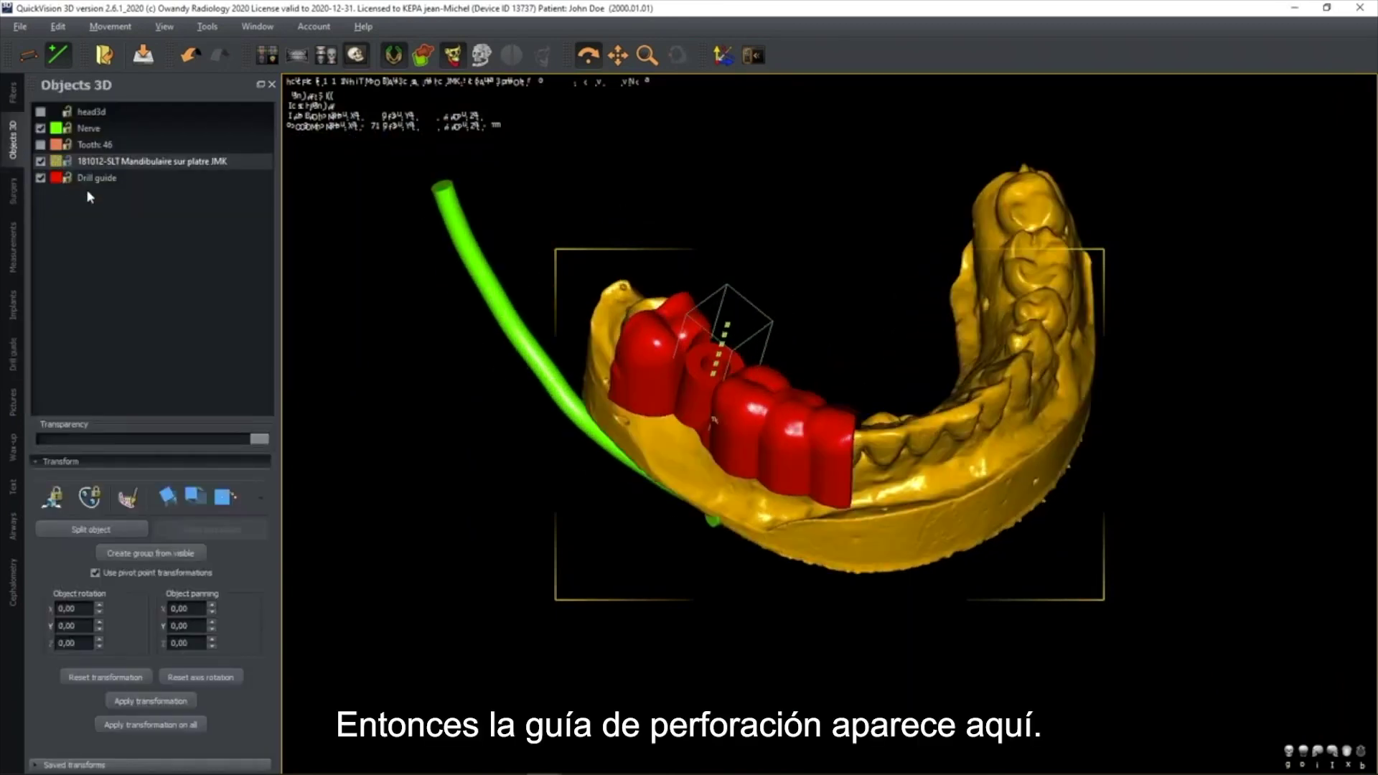
{"action": "left_click", "coordinate": [41, 162]}
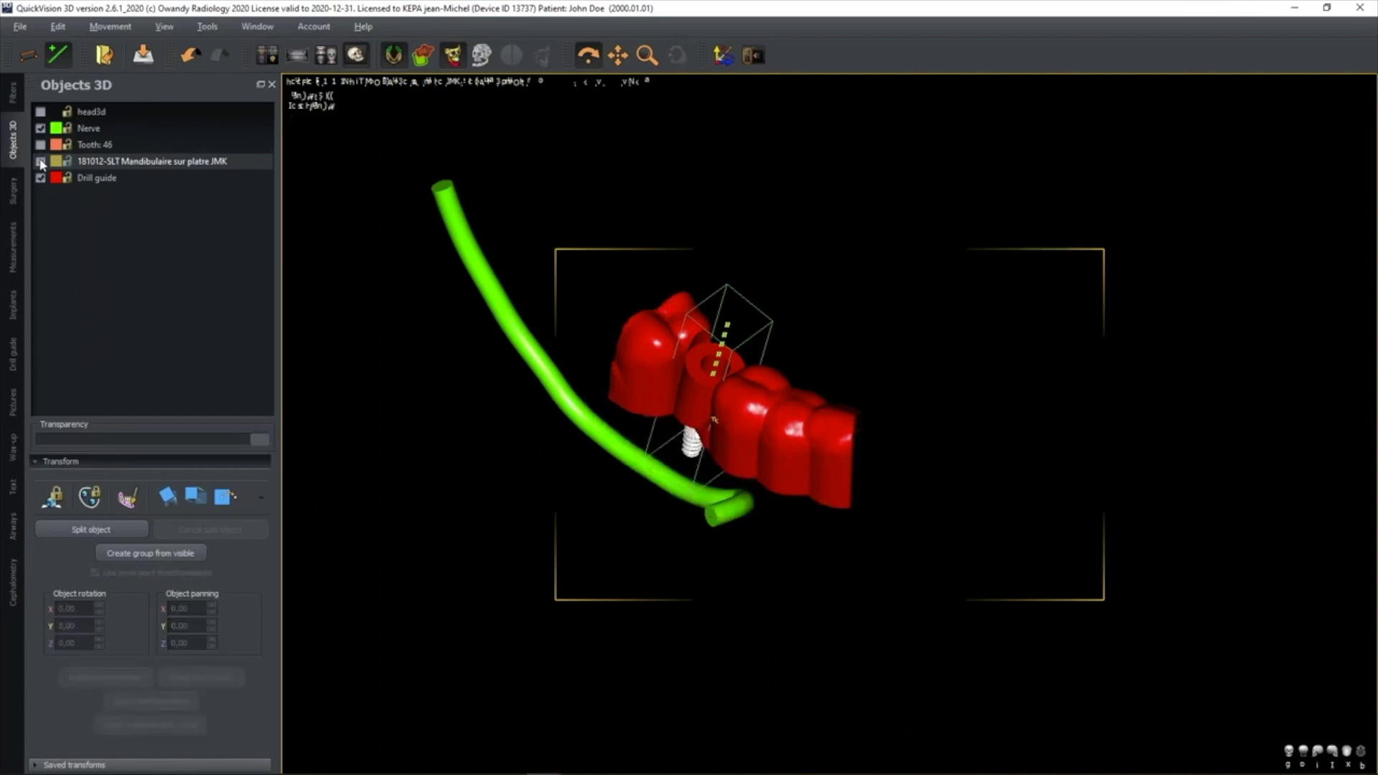
{"action": "left_click", "coordinate": [41, 128]}
{"action": "left_click_drag", "start_coordinate": [771, 435], "coordinate": [793, 408]}
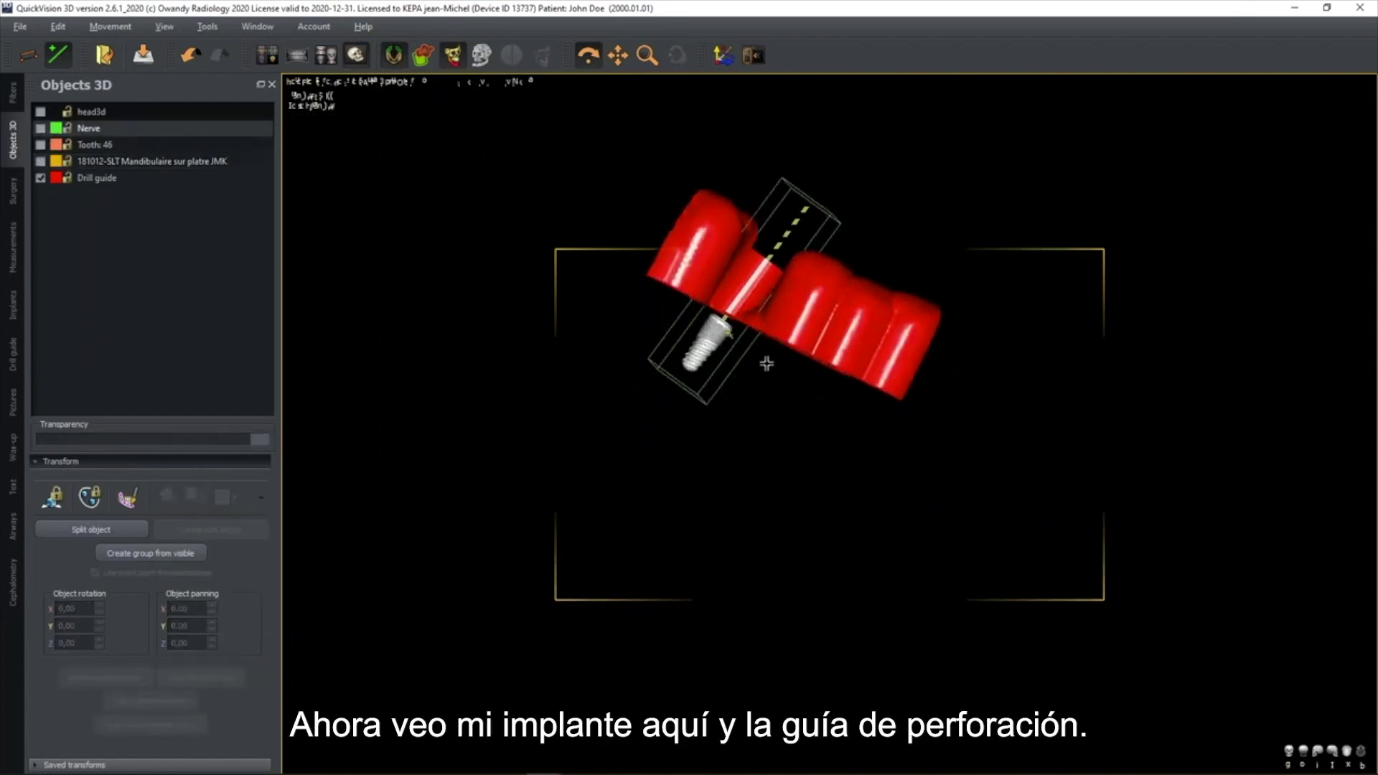
{"action": "left_click_drag", "start_coordinate": [740, 369], "coordinate": [772, 308]}
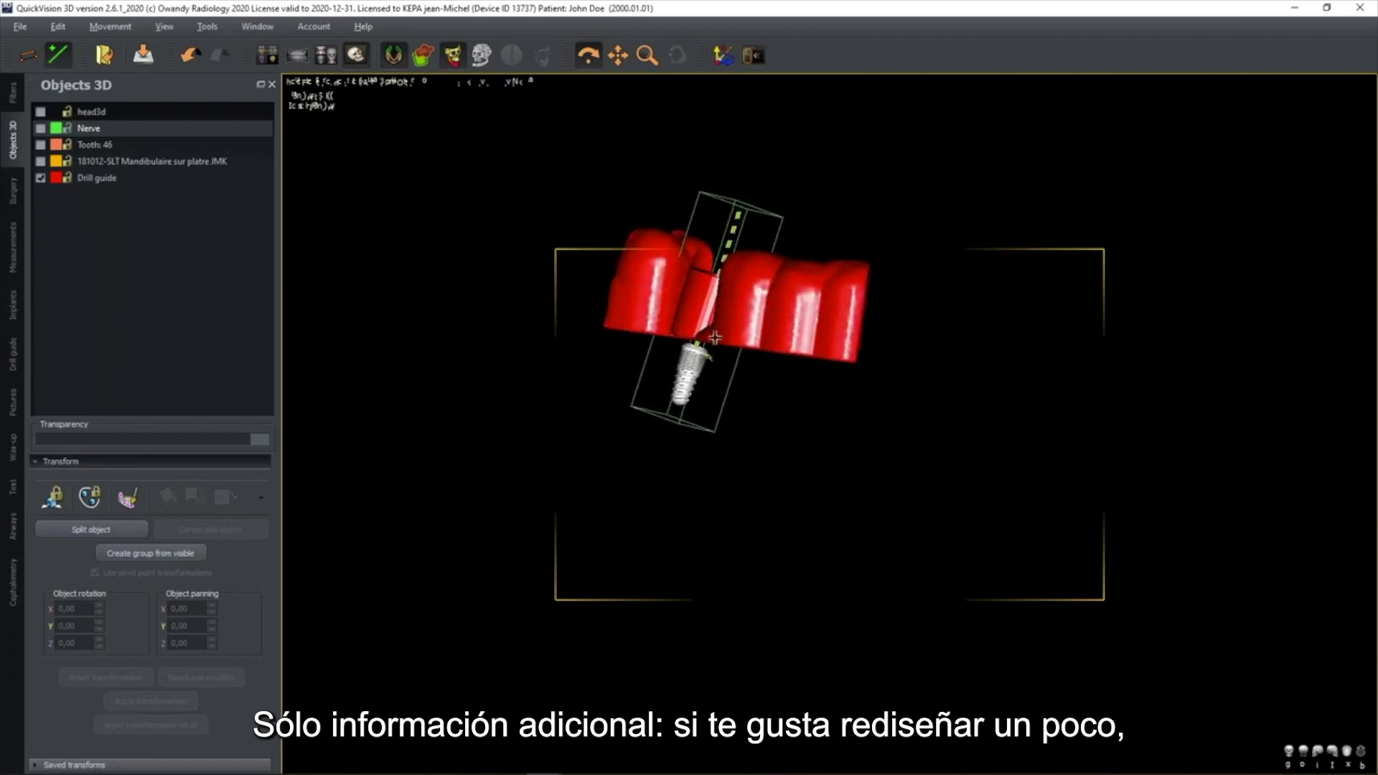
- Trim the red guide by planes, keeping the part around the implant with Cut (outside)
{"action": "left_click", "coordinate": [13, 191]}
{"action": "left_click", "coordinate": [151, 108]}
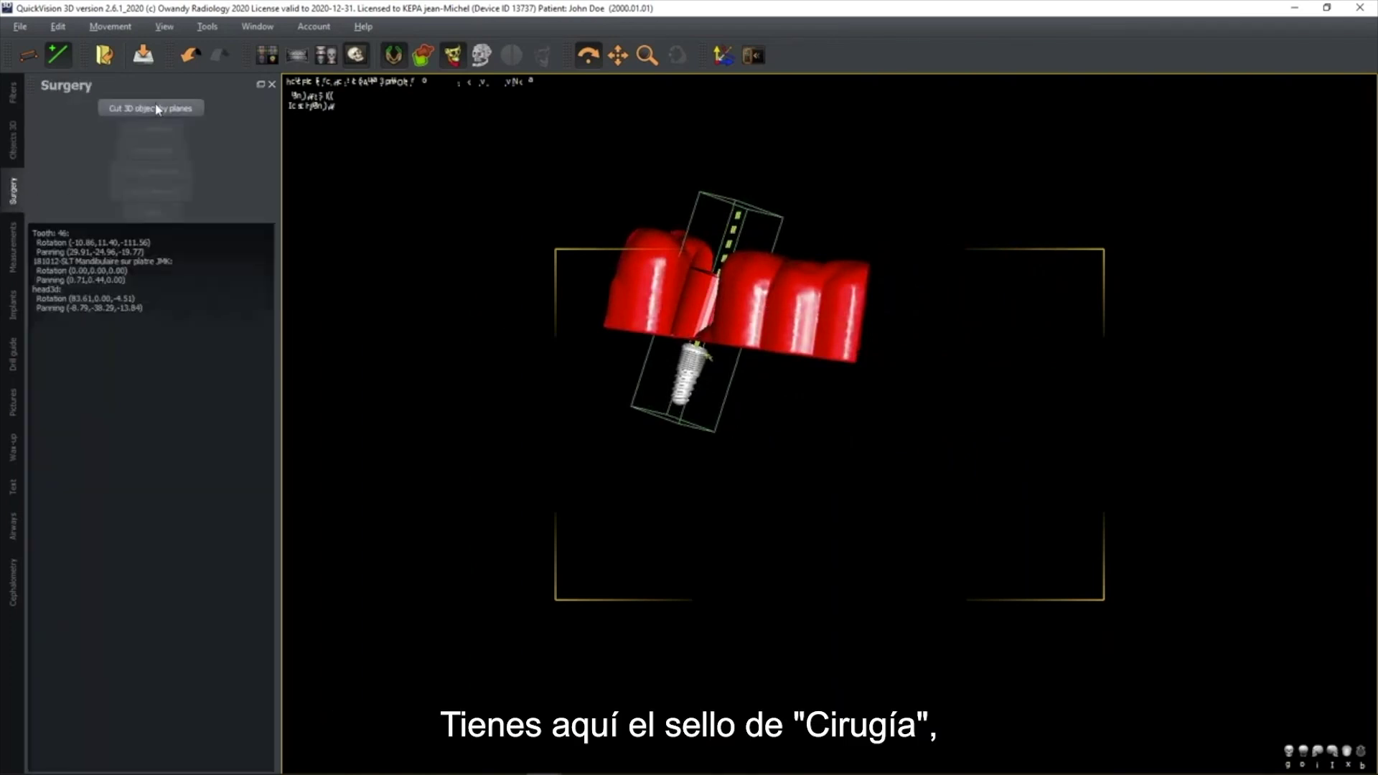
{"action": "scroll", "coordinate": [739, 402], "scroll_direction": "up", "scroll_amount": 1}
{"action": "scroll", "coordinate": [744, 366], "scroll_direction": "up", "scroll_amount": 3}
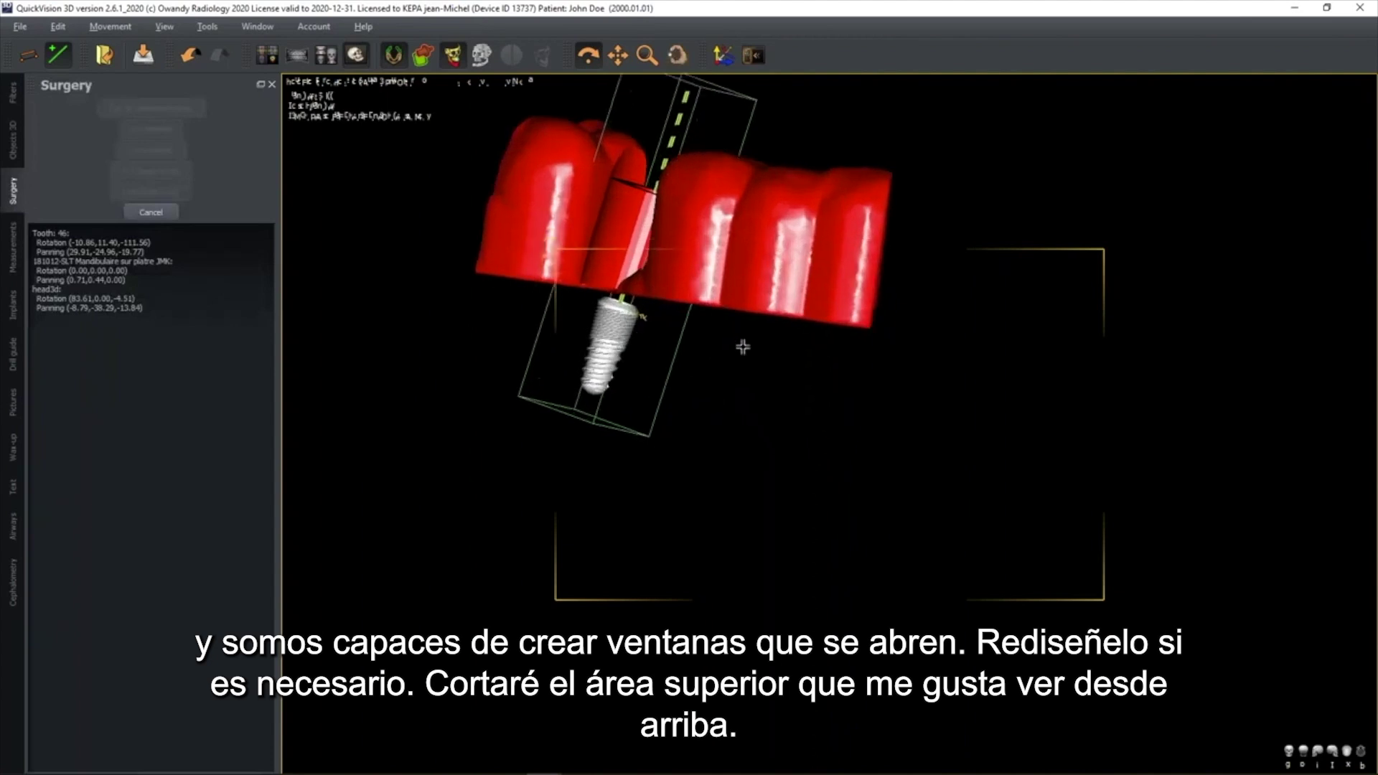
{"action": "middle_click_drag", "start_coordinate": [743, 346], "coordinate": [889, 532]}
{"action": "left_click", "coordinate": [781, 528]}
{"action": "left_click", "coordinate": [837, 460]}
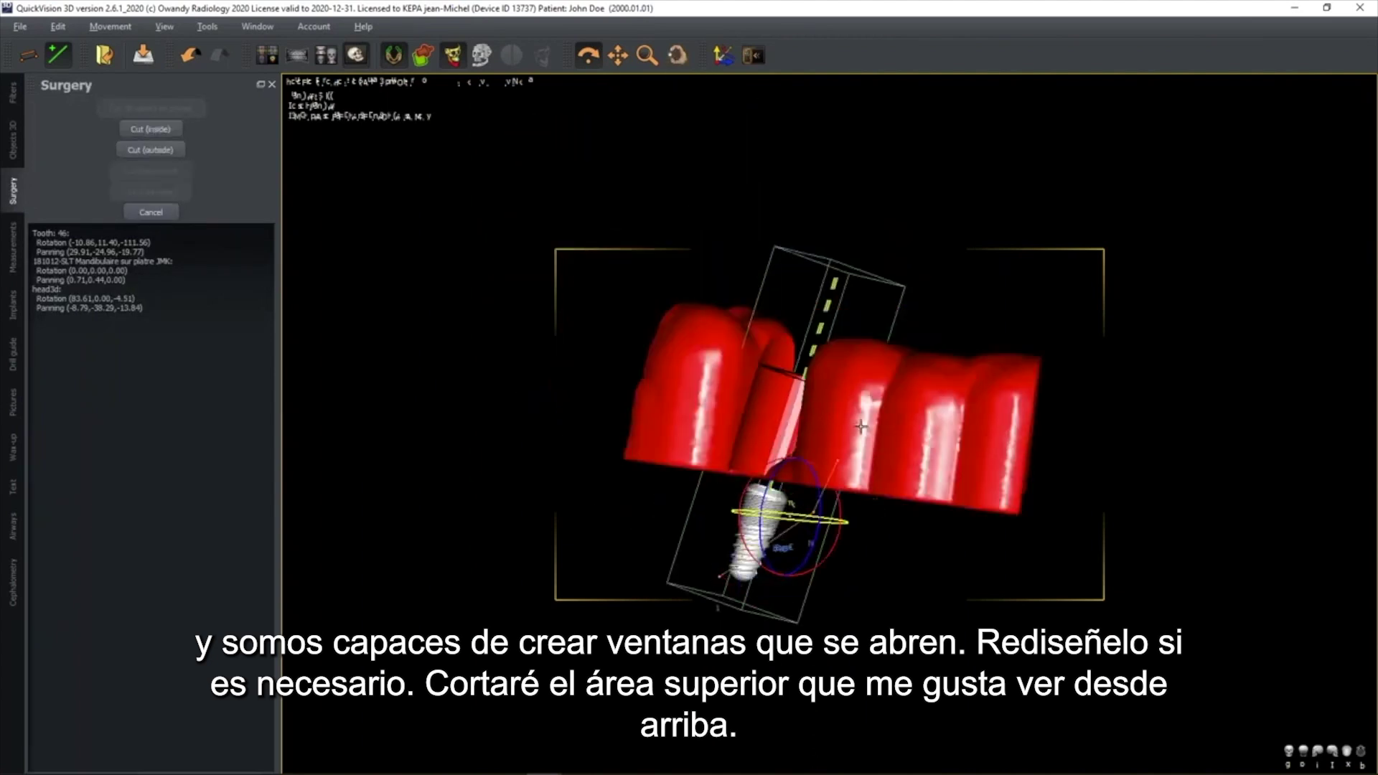
{"action": "left_click", "coordinate": [862, 425]}
{"action": "left_click", "coordinate": [986, 432]}
{"action": "left_click_drag", "start_coordinate": [1073, 438], "coordinate": [1065, 632]}
{"action": "left_click", "coordinate": [178, 151]}
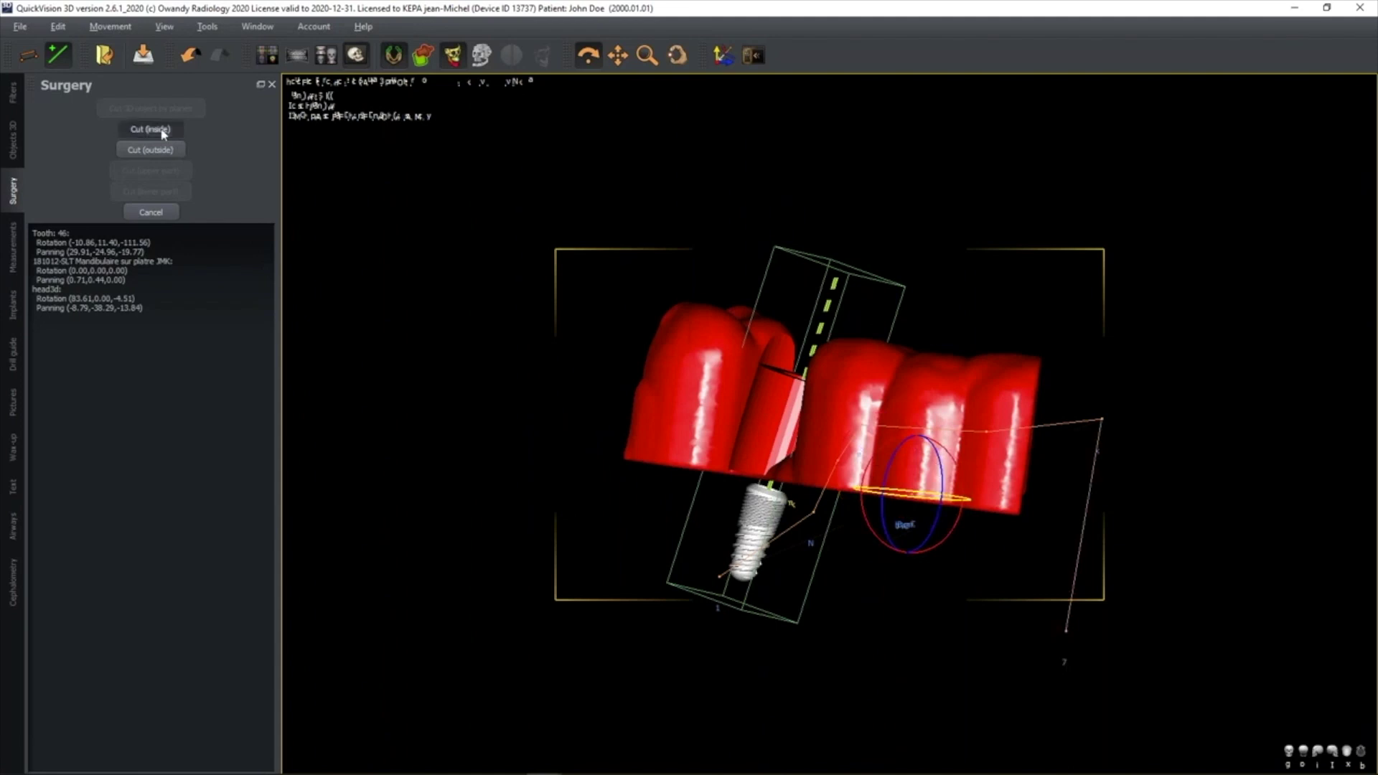
{"action": "mouse_move", "coordinate": [900, 434]}
{"action": "left_mouse_down"}
{"action": "mouse_move", "coordinate": [917, 414]}
{"action": "mouse_move", "coordinate": [904, 427]}
{"action": "left_mouse_up"}
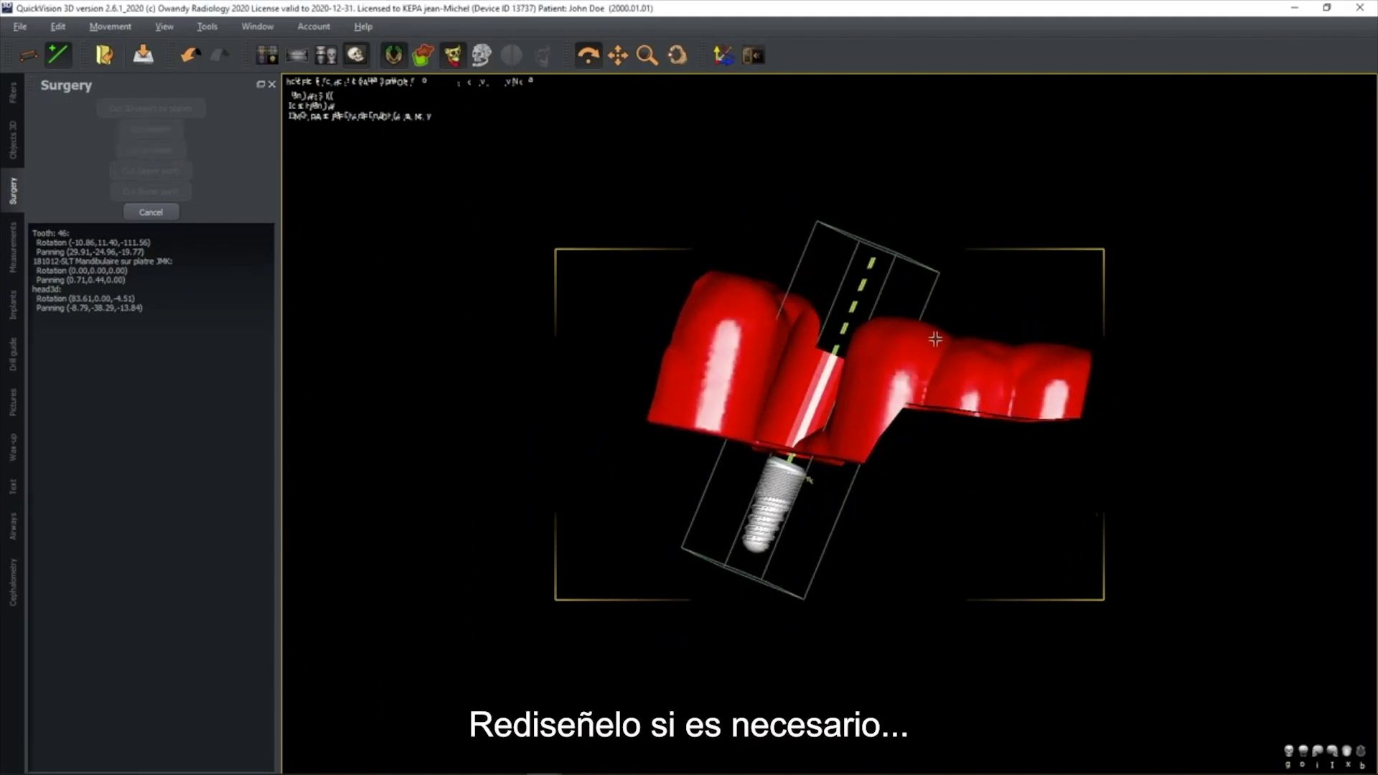
- Cut away the guide's right section over the right teeth
{"action": "left_click", "coordinate": [942, 293]}
{"action": "left_click", "coordinate": [932, 369]}
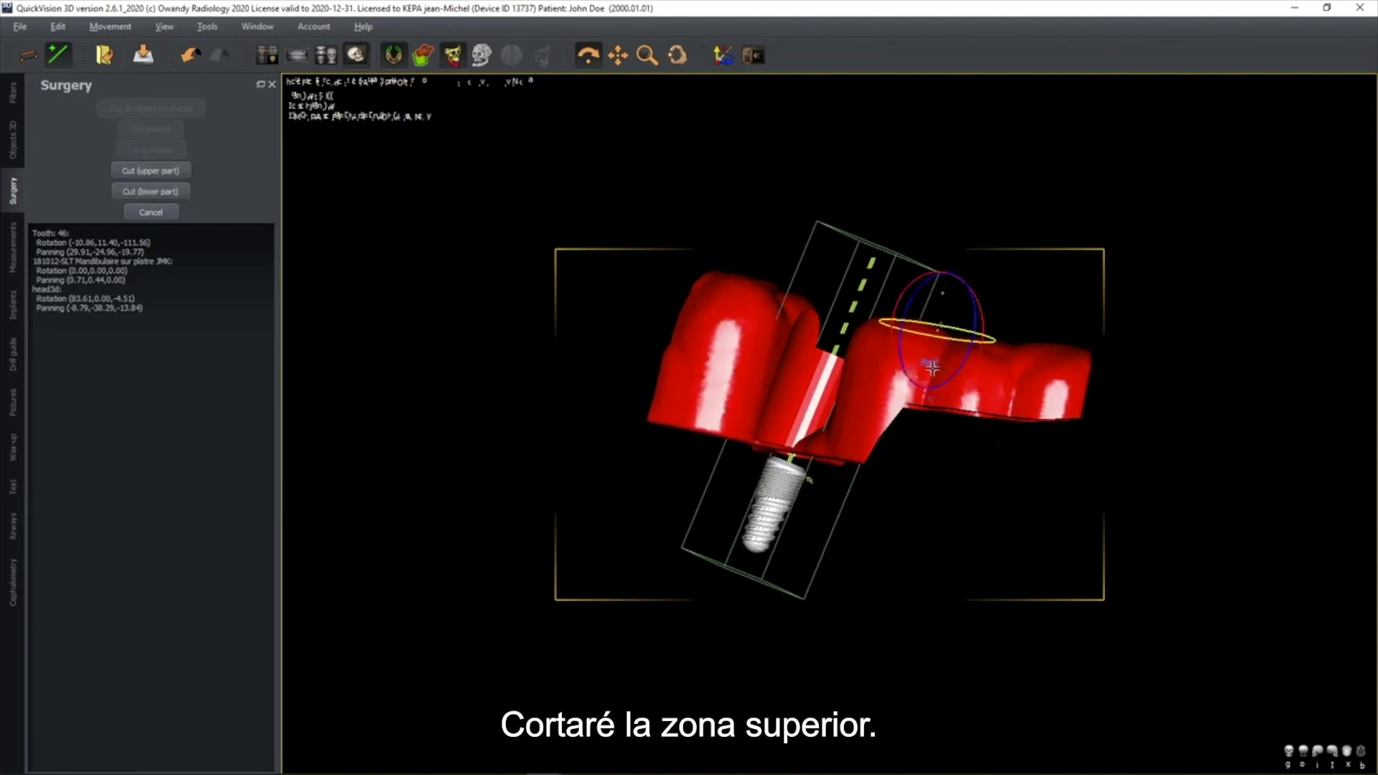
{"action": "left_click", "coordinate": [150, 129]}
{"action": "left_click_drag", "start_coordinate": [840, 404], "coordinate": [854, 362]}
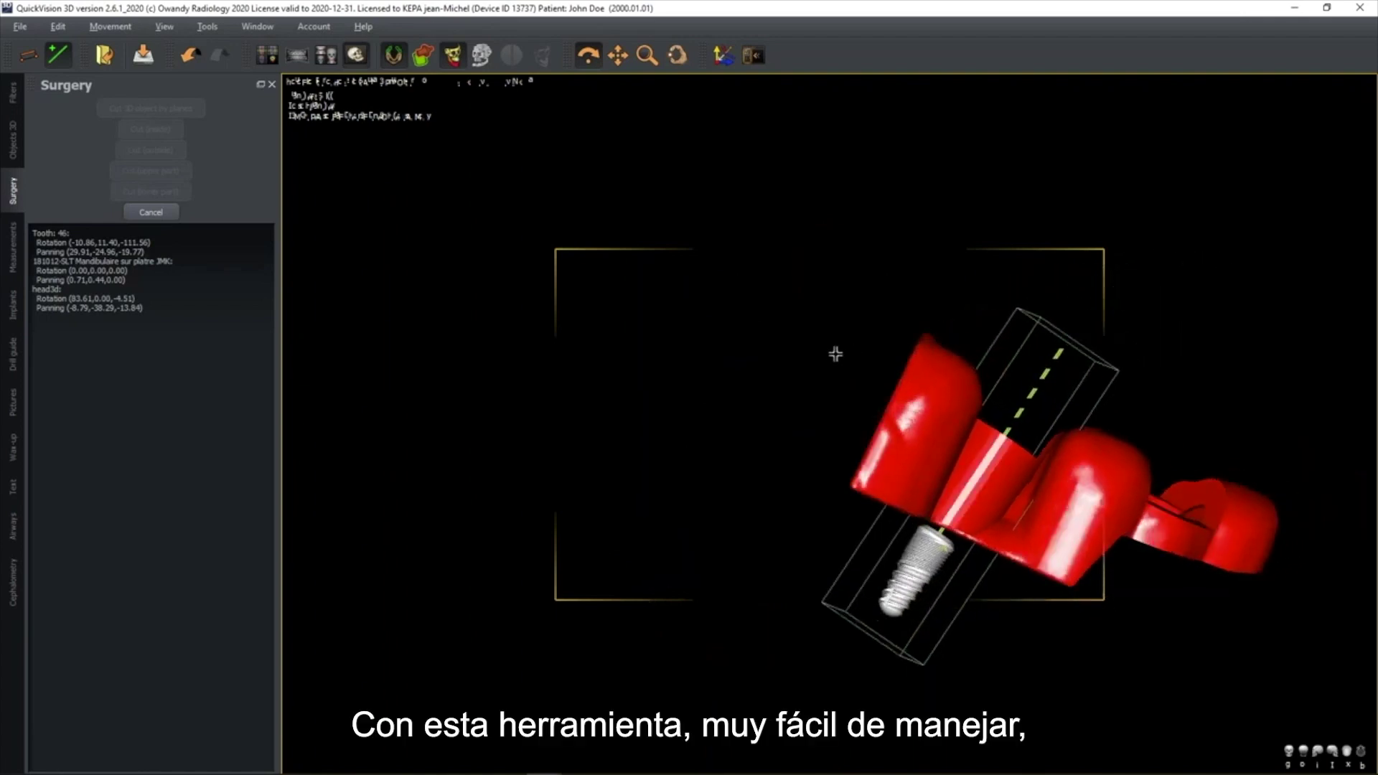
- Cut off the guide part across the left tooth with Cut (inside) and show the jaw bone again
{"action": "left_click", "coordinate": [832, 352]}
{"action": "left_click", "coordinate": [936, 391]}
{"action": "left_click", "coordinate": [935, 533]}
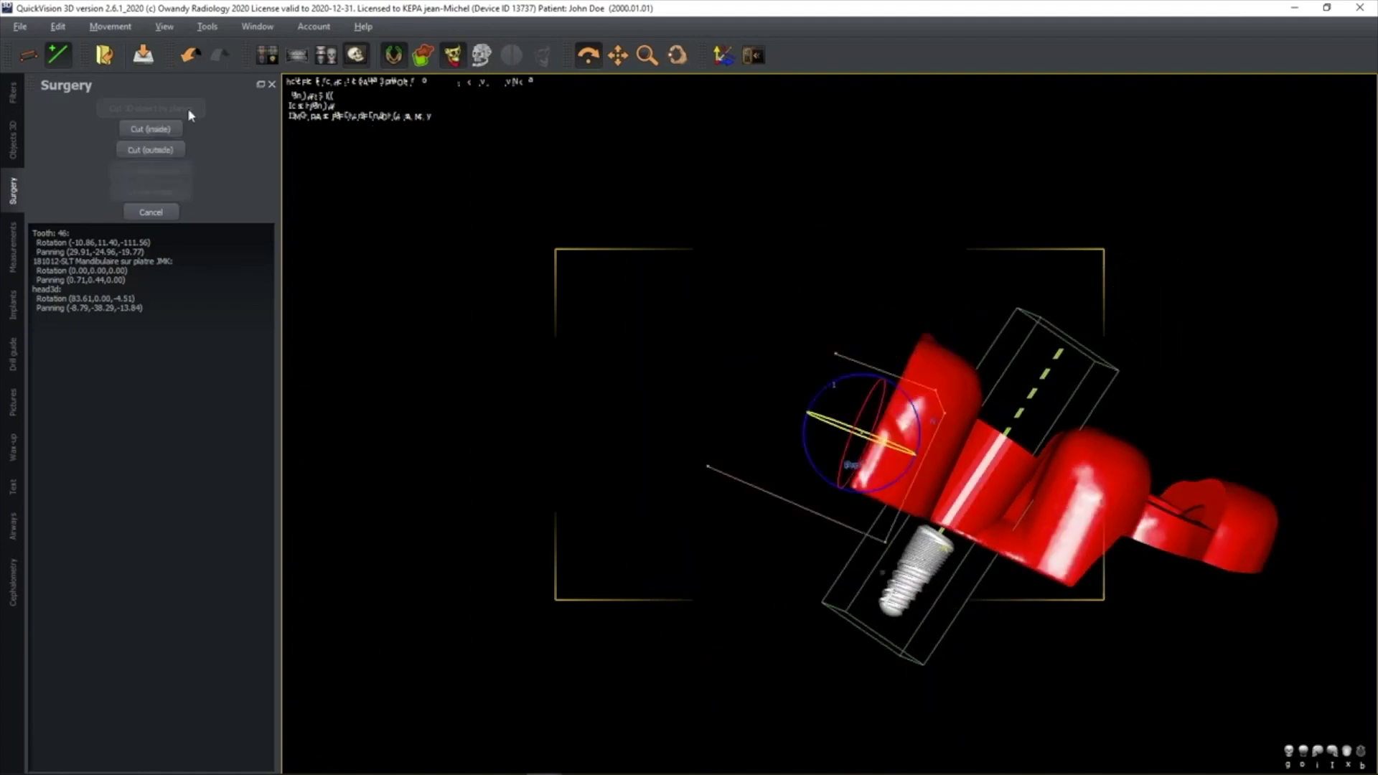
{"action": "left_click", "coordinate": [160, 132]}
{"action": "left_click_drag", "start_coordinate": [1061, 508], "coordinate": [1155, 472]}
{"action": "middle_click_drag", "start_coordinate": [1156, 472], "coordinate": [763, 380]}
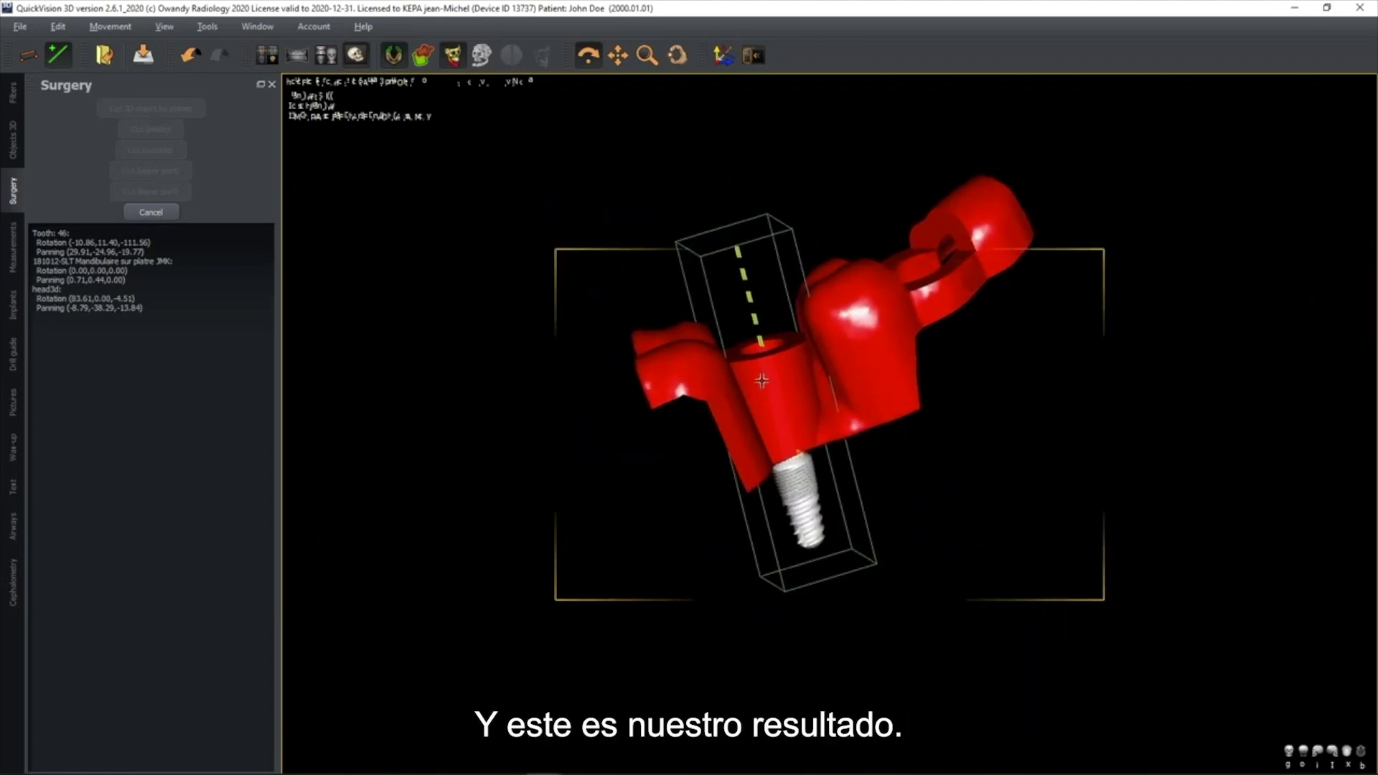
{"action": "left_click", "coordinate": [481, 57]}
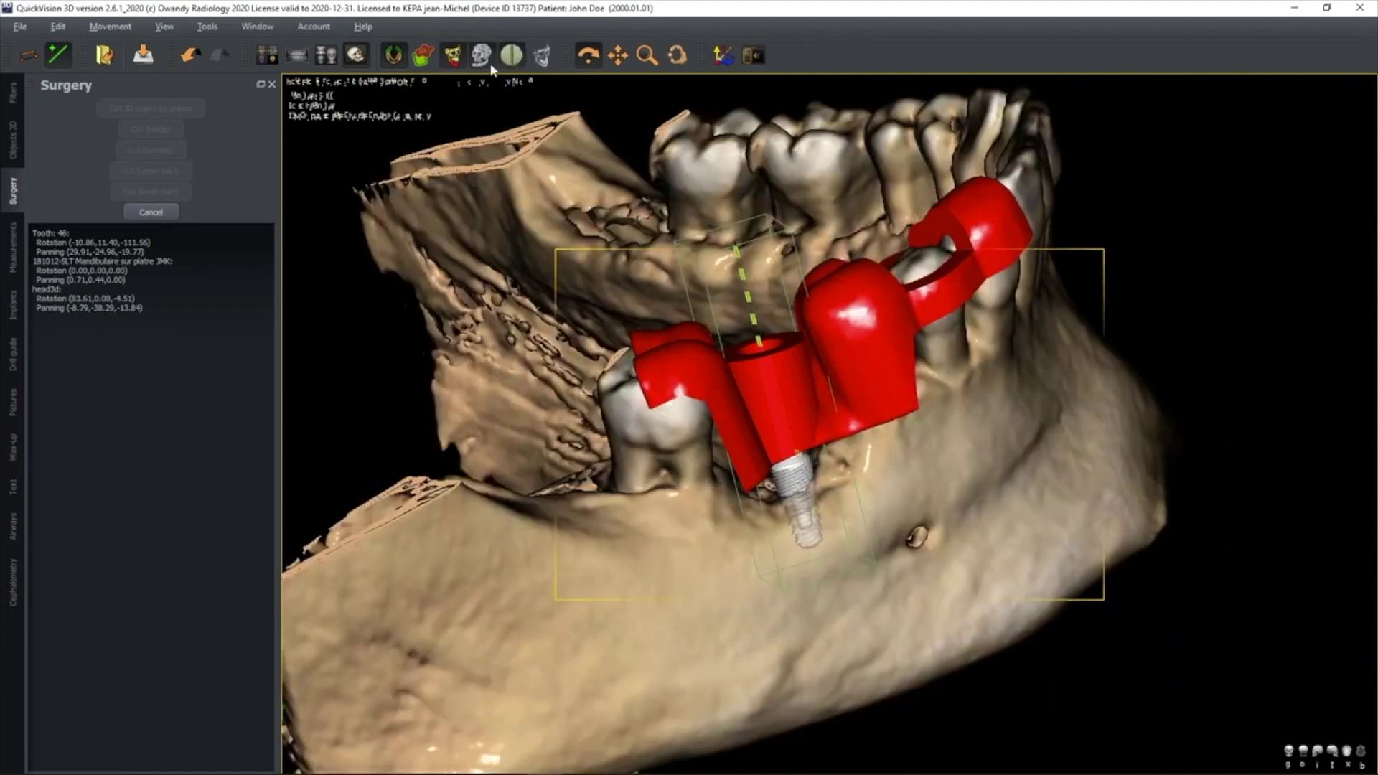
- Try the three- and four-pane layouts, then turn and pan the mandible to a frontal view in single 3D
{"action": "scroll", "coordinate": [812, 452], "scroll_direction": "down", "scroll_amount": 3}
{"action": "left_click_drag", "start_coordinate": [812, 415], "coordinate": [796, 457]}
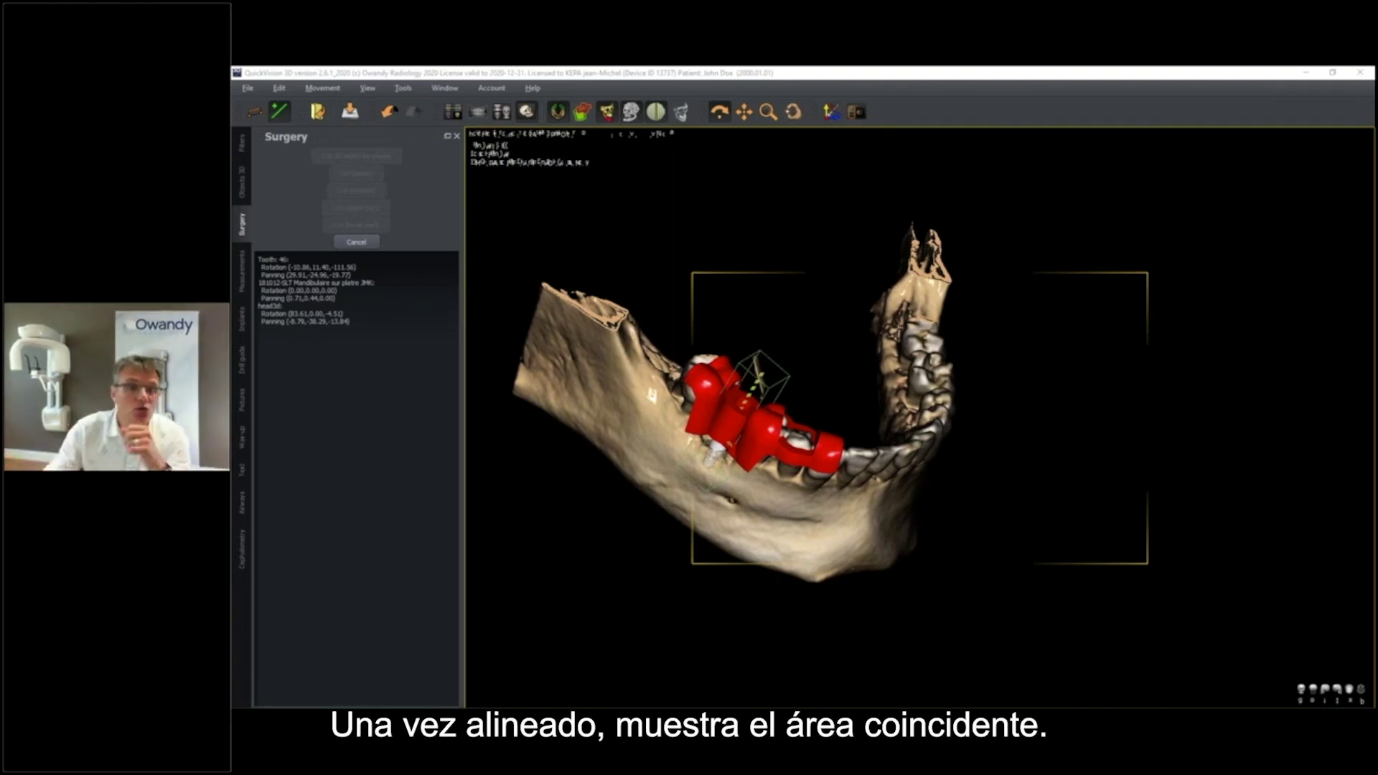
{"action": "left_click", "coordinate": [500, 113]}
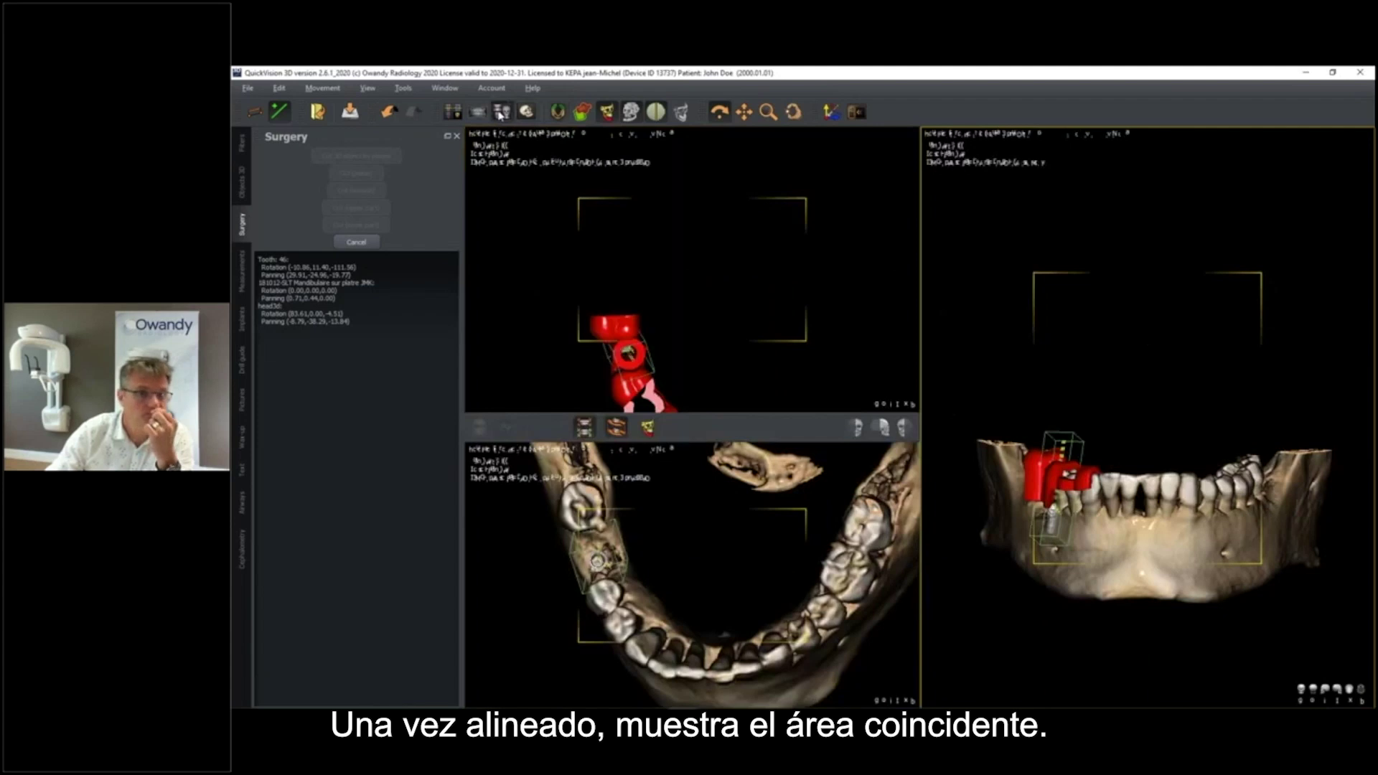
{"action": "left_click", "coordinate": [452, 112]}
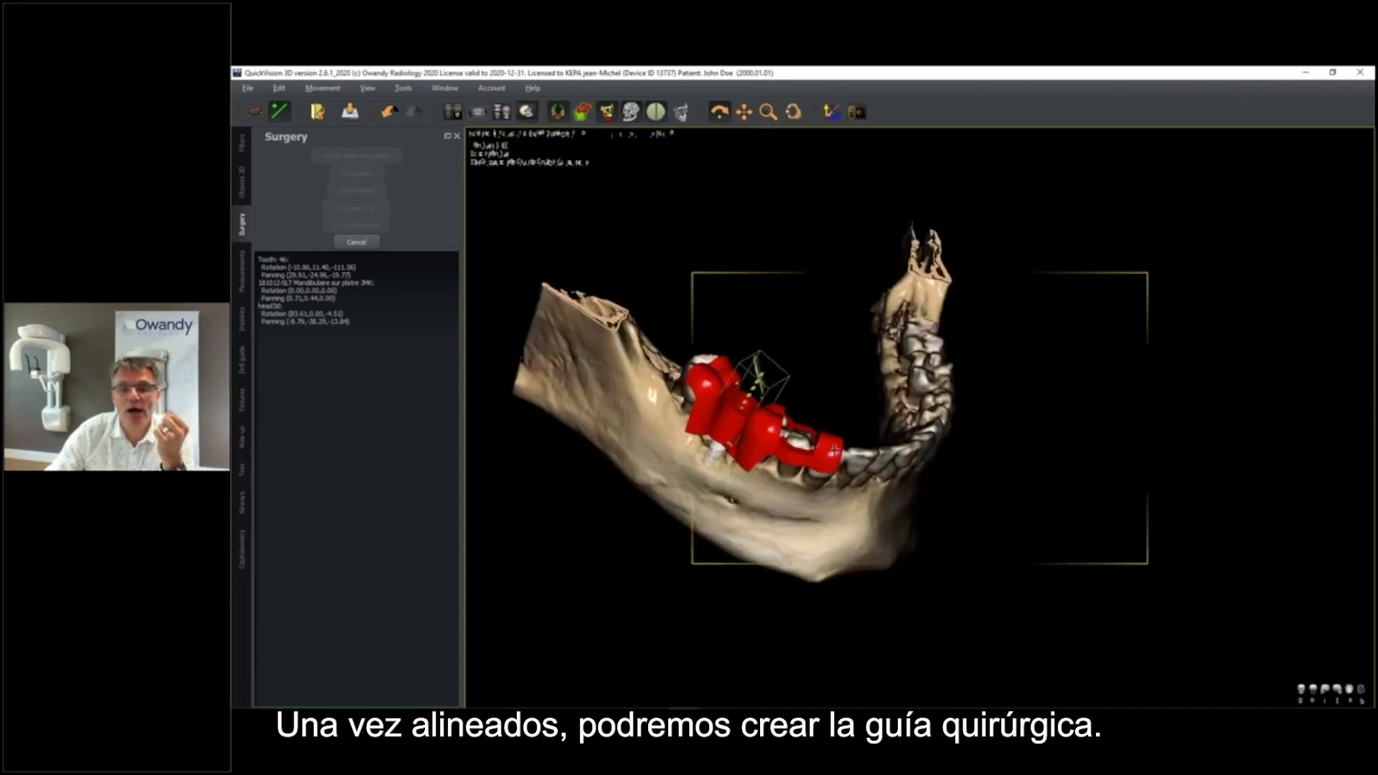
{"action": "left_click_drag", "start_coordinate": [827, 447], "coordinate": [824, 445]}
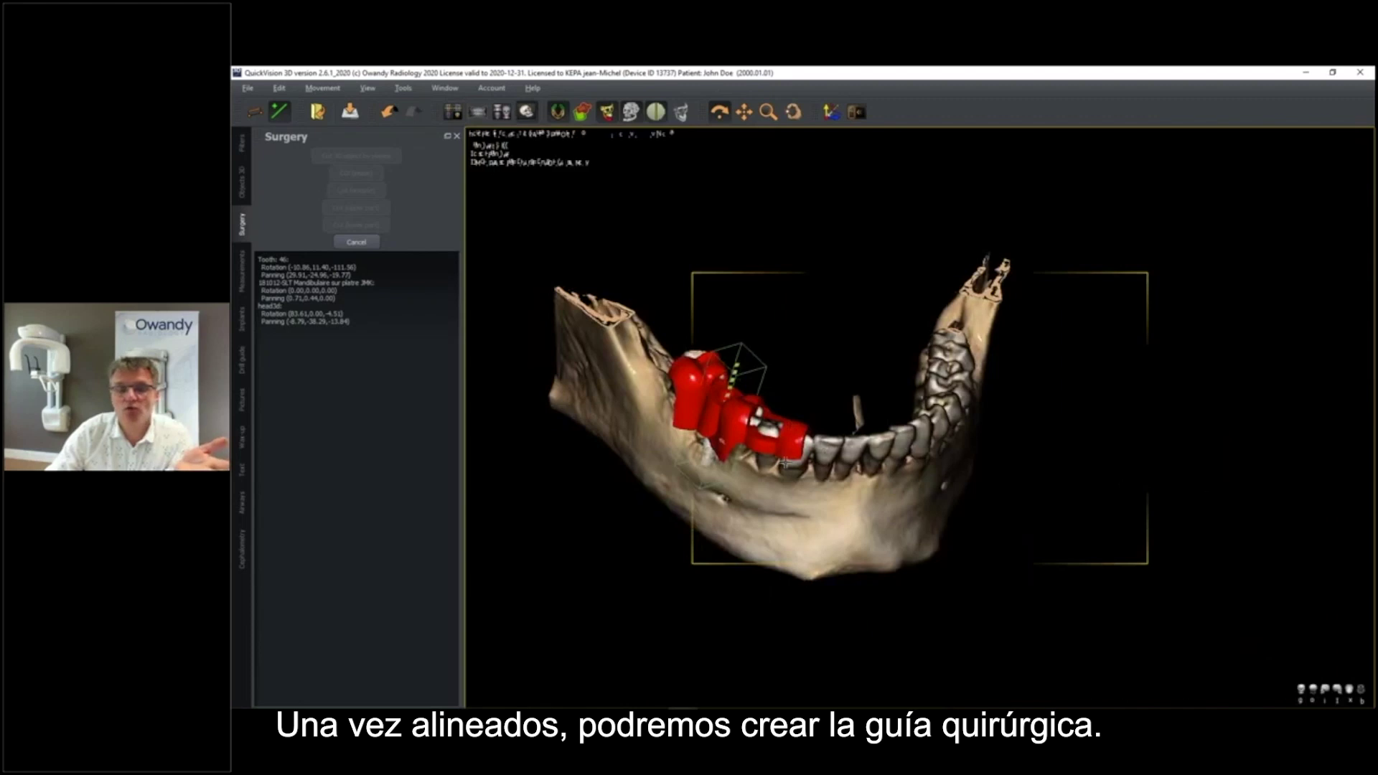
{"action": "middle_click_drag", "start_coordinate": [798, 467], "coordinate": [948, 414]}
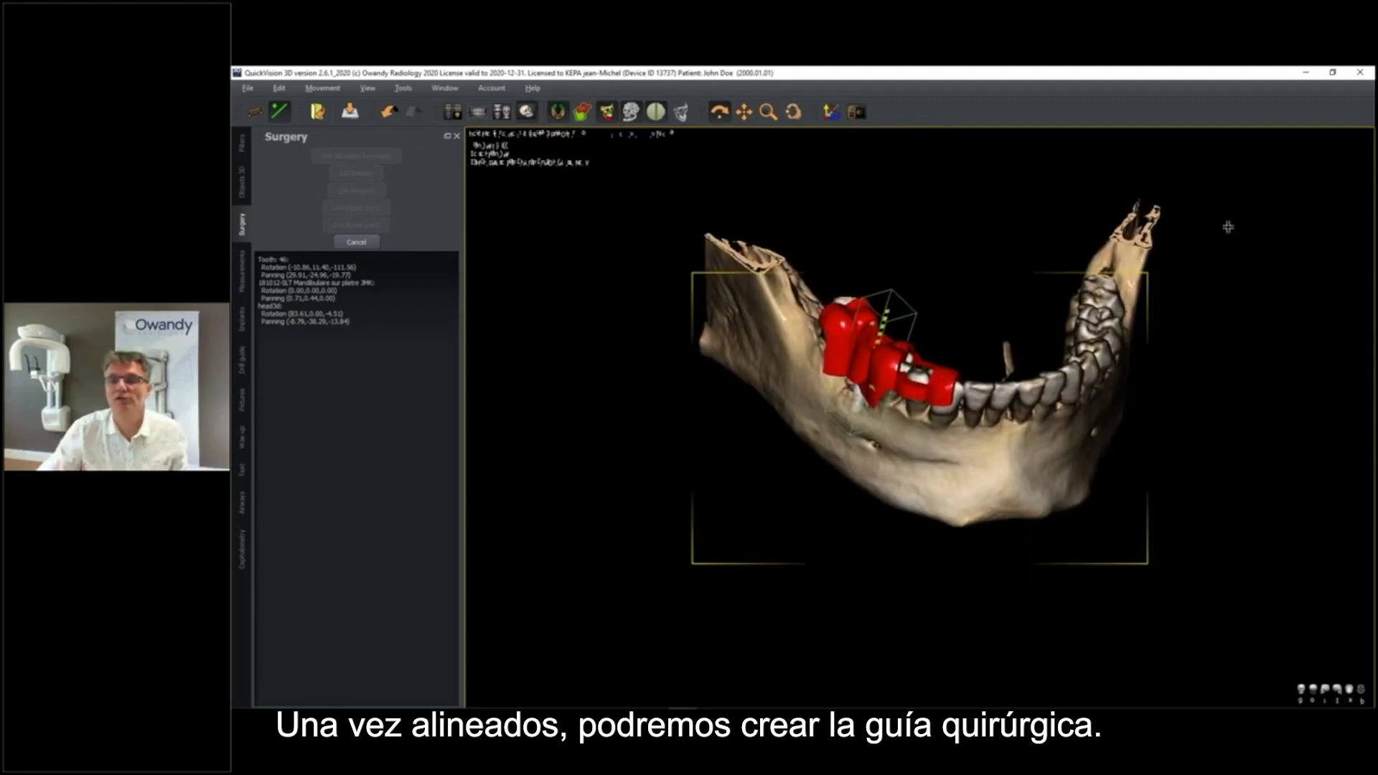
- Shift the 3D face right and slightly up, then turn the head slightly left
{"action": "left_click", "coordinate": [1308, 74]}
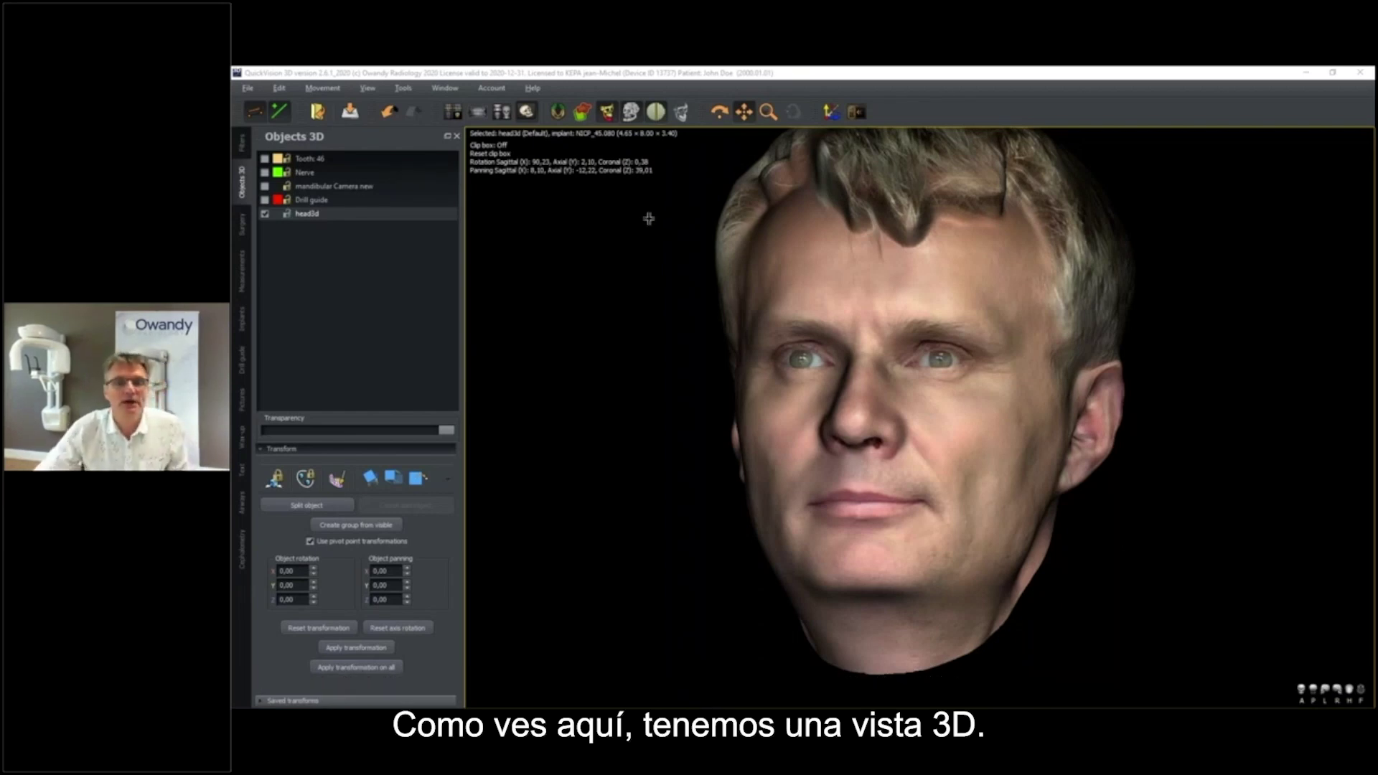
{"action": "left_click_drag", "start_coordinate": [649, 218], "coordinate": [764, 150]}
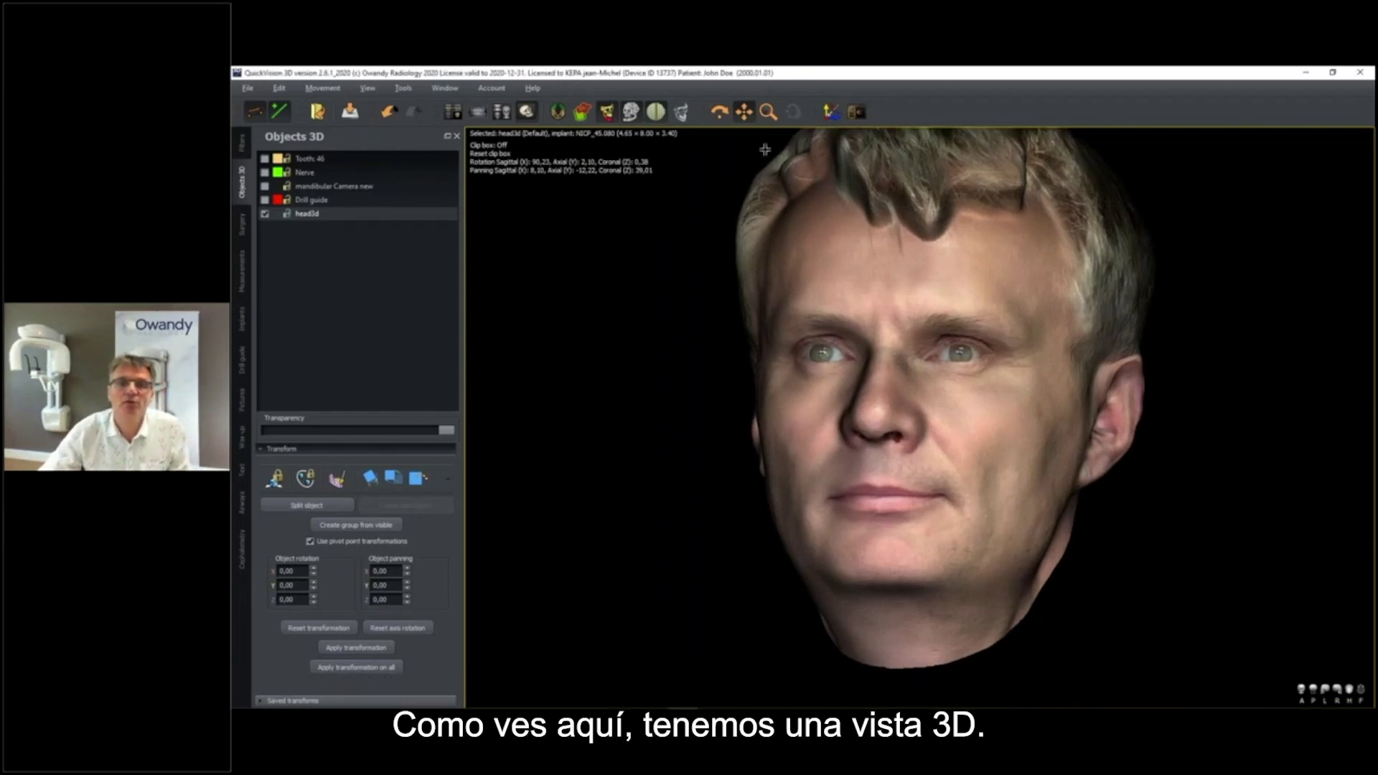
{"action": "left_click", "coordinate": [720, 112]}
{"action": "left_click_drag", "start_coordinate": [918, 333], "coordinate": [480, 271]}
- Fade out the 3D face to reveal the skull, turn it obliquely and zoom onto the jaw gap
{"action": "left_click_drag", "start_coordinate": [446, 430], "coordinate": [268, 433]}
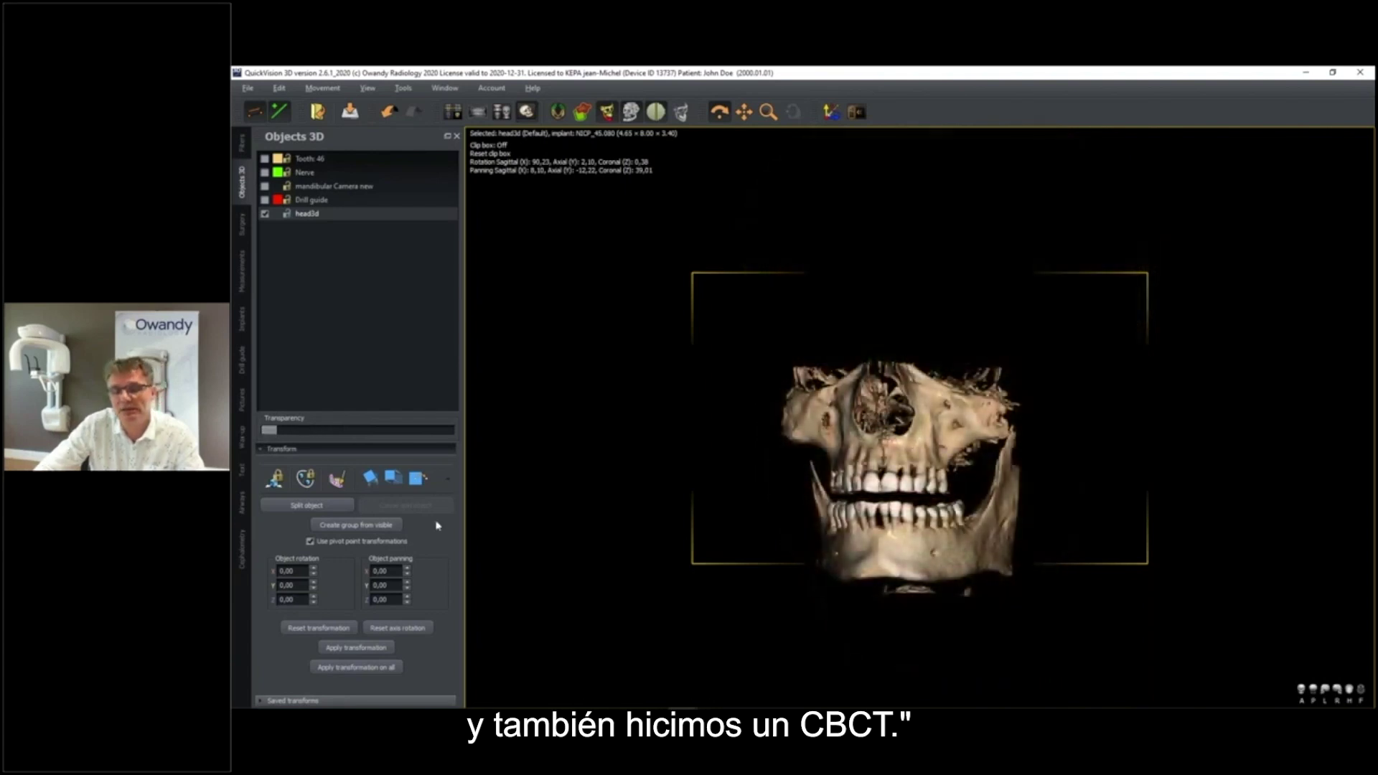
{"action": "left_click_drag", "start_coordinate": [881, 497], "coordinate": [896, 432]}
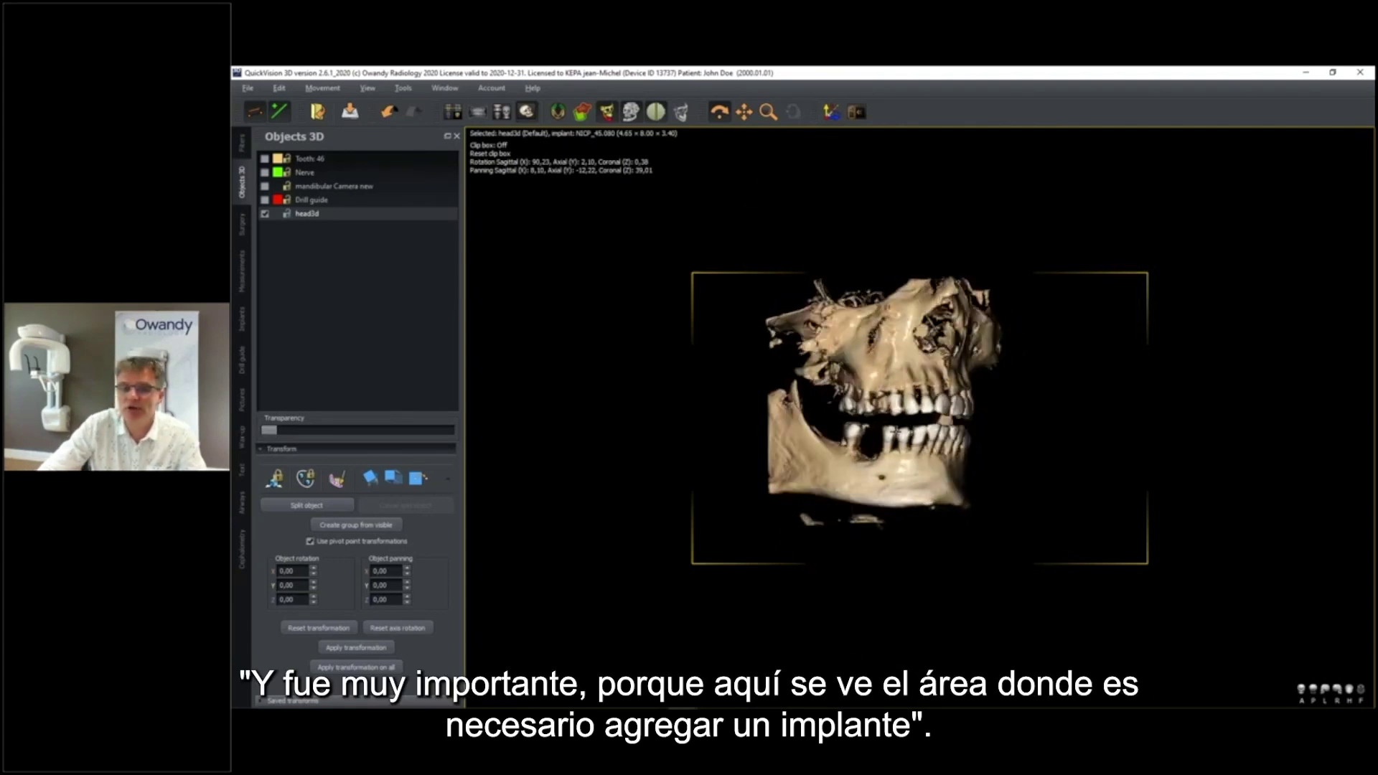
{"action": "scroll", "coordinate": [871, 463], "scroll_direction": "up", "scroll_amount": 3}
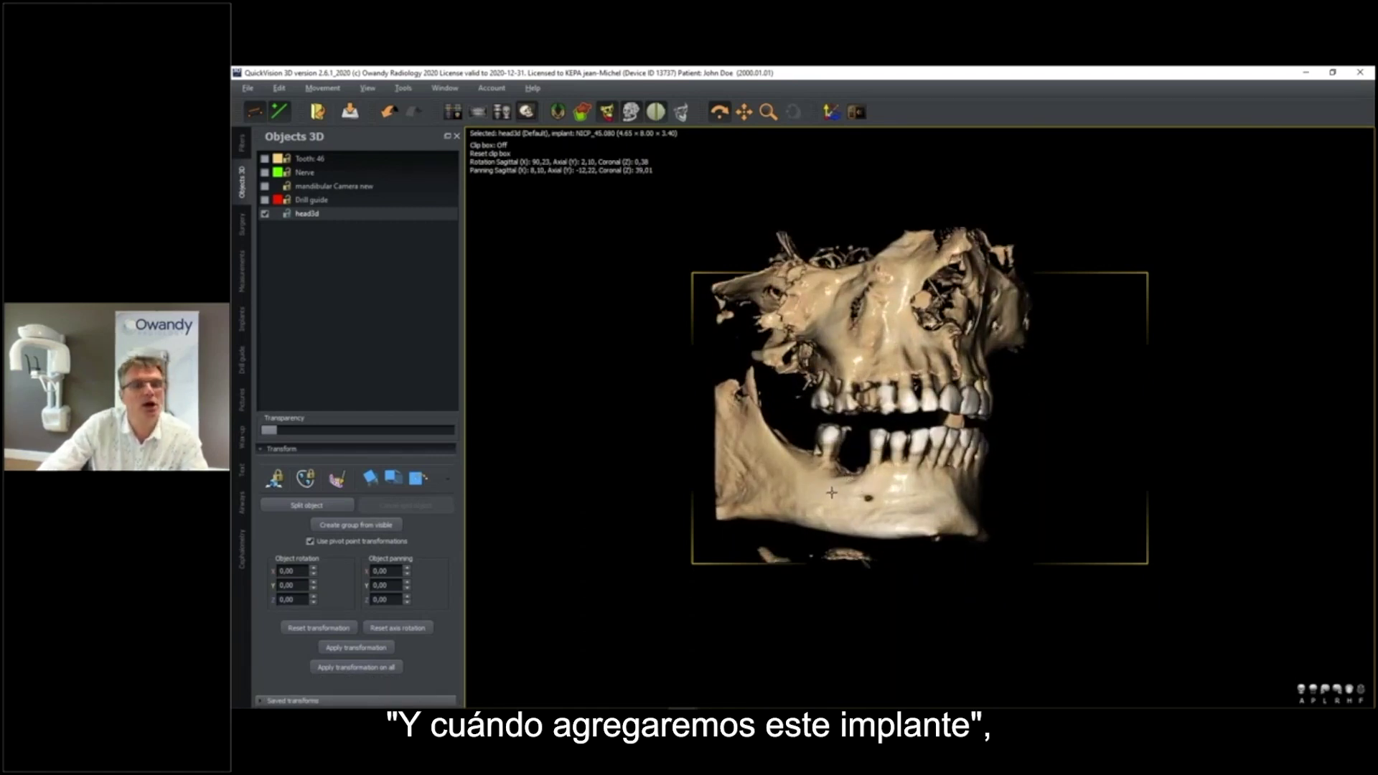
- Briefly clip the skull down to the mandible, then show the implant and zoom in from the side
{"action": "left_click", "coordinate": [496, 151]}
{"action": "left_click_drag", "start_coordinate": [897, 309], "coordinate": [898, 434]}
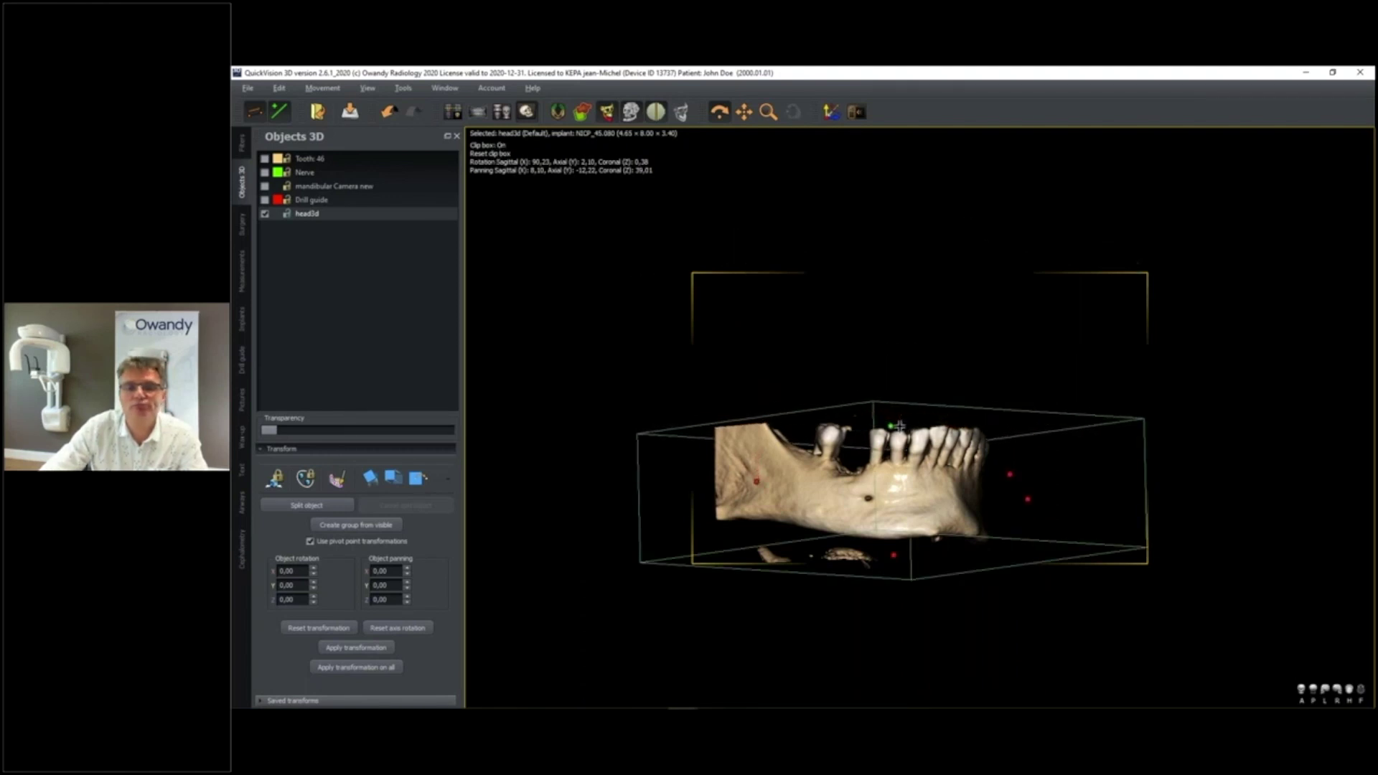
{"action": "left_click", "coordinate": [502, 151]}
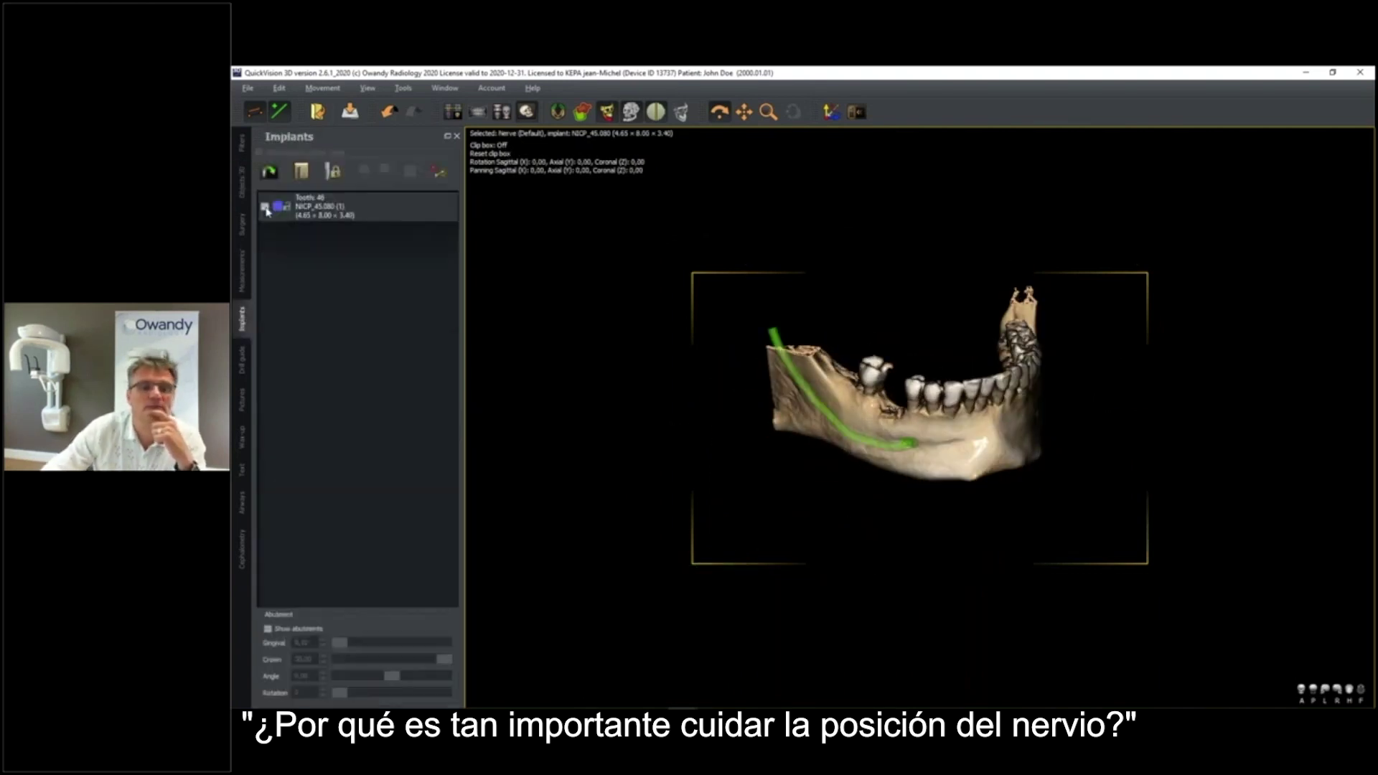
{"action": "left_click", "coordinate": [264, 208]}
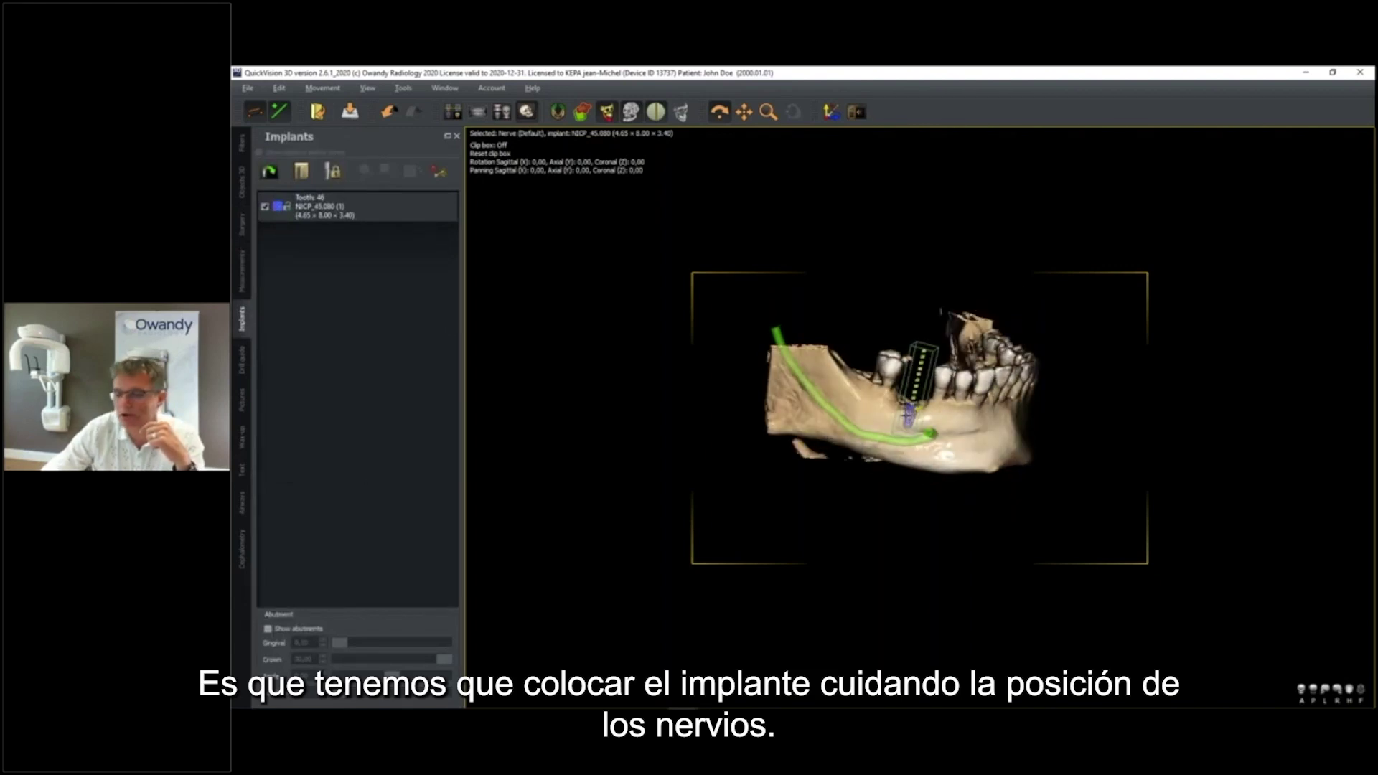
{"action": "left_click_drag", "start_coordinate": [908, 416], "coordinate": [892, 413]}
{"action": "scroll", "coordinate": [889, 439], "scroll_direction": "up", "scroll_amount": 2}
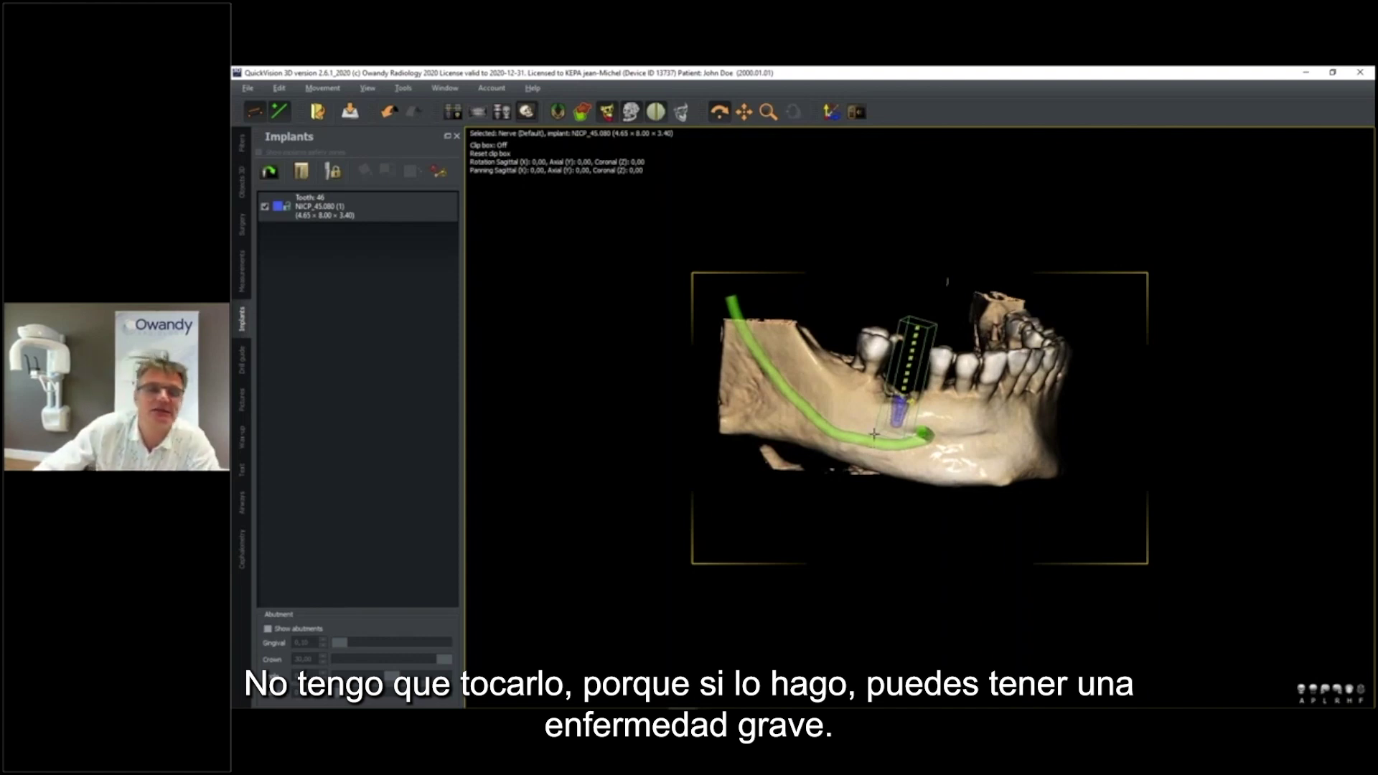
- Show the Tooth 46 crown and seat it with its Default saved transform
{"action": "left_click", "coordinate": [243, 181]}
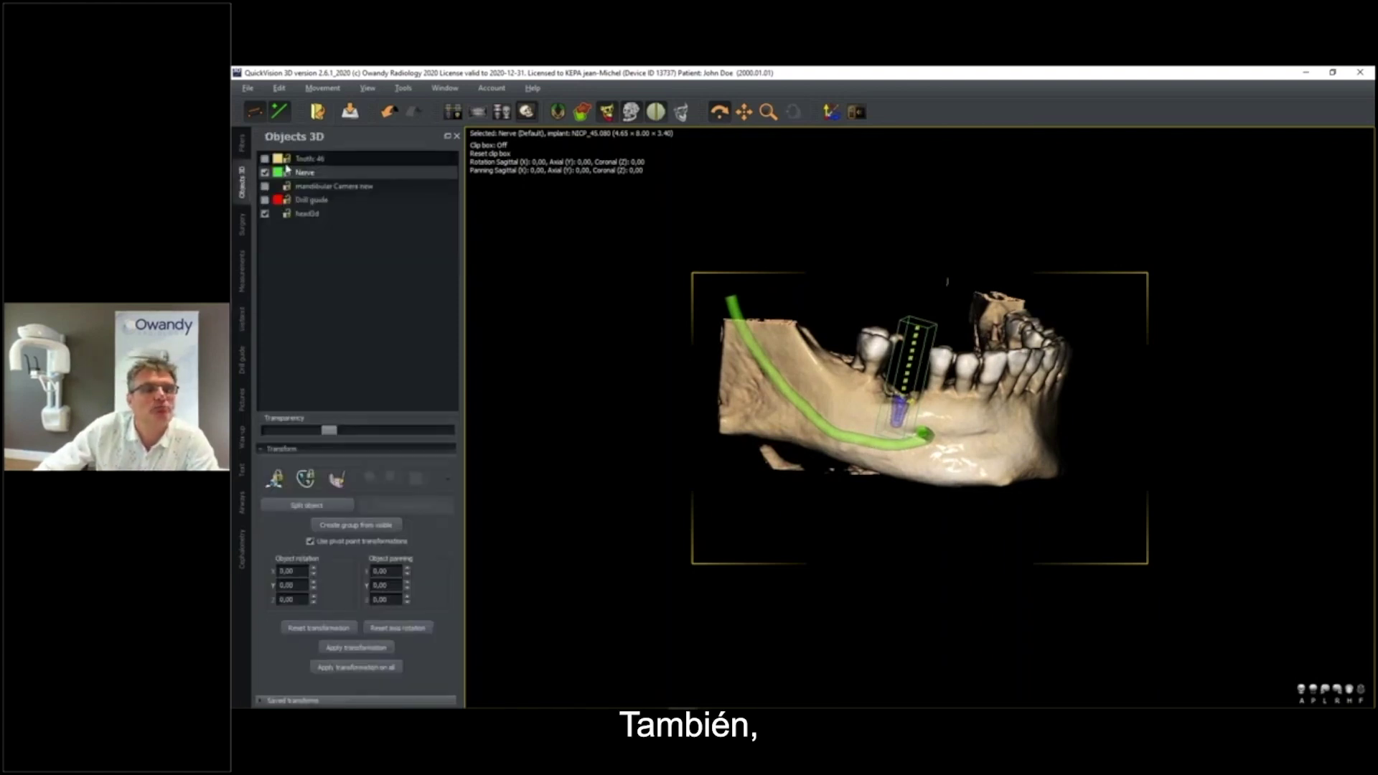
{"action": "left_click", "coordinate": [265, 159]}
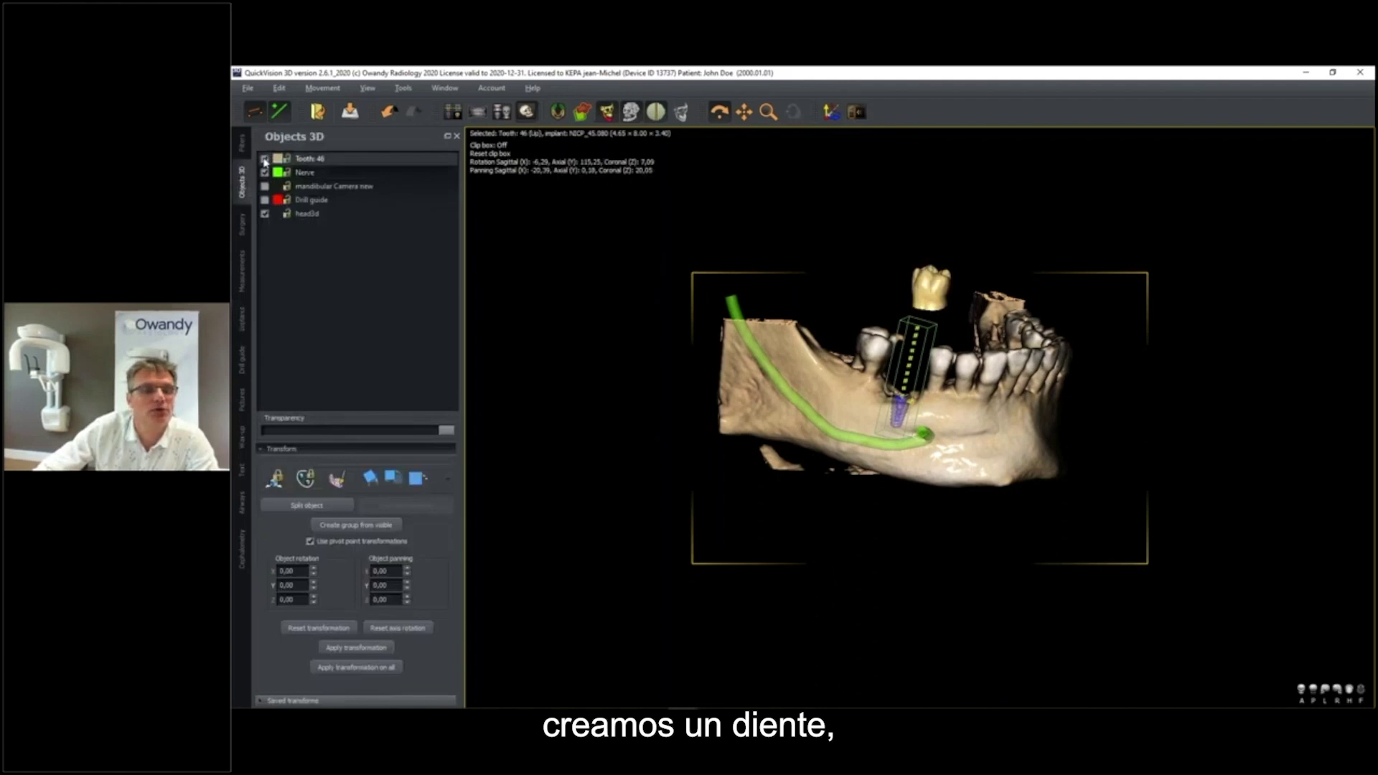
{"action": "left_click", "coordinate": [314, 701]}
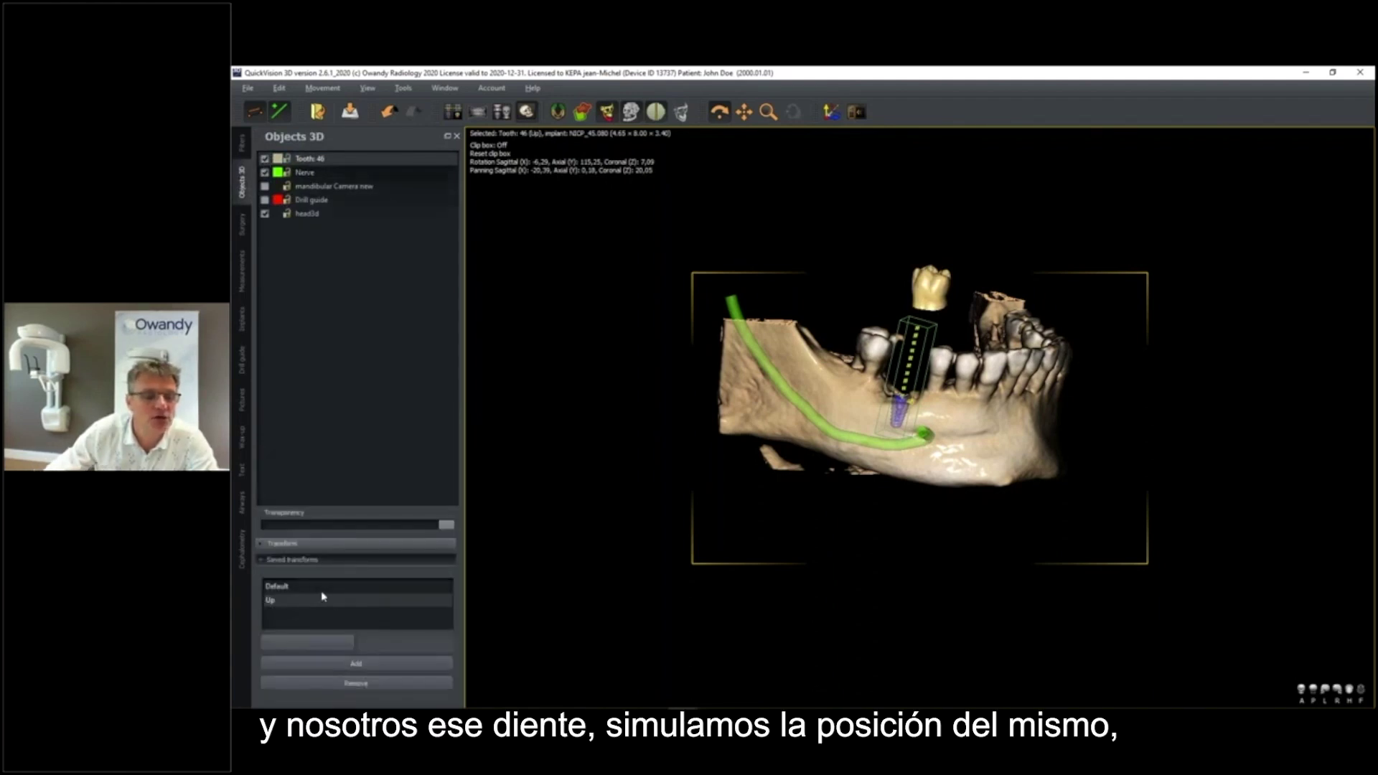
{"action": "left_click", "coordinate": [279, 586]}
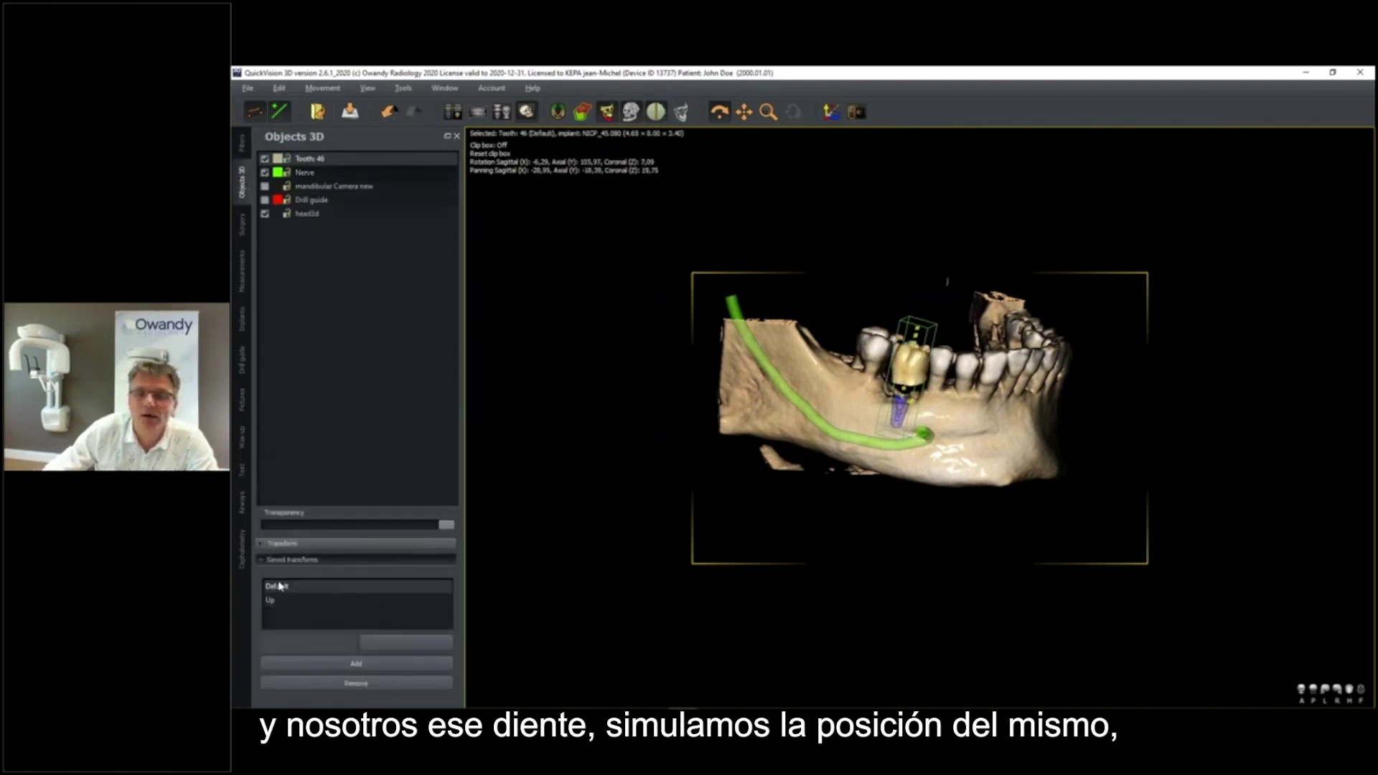
{"action": "left_click_drag", "start_coordinate": [1001, 298], "coordinate": [1022, 428]}
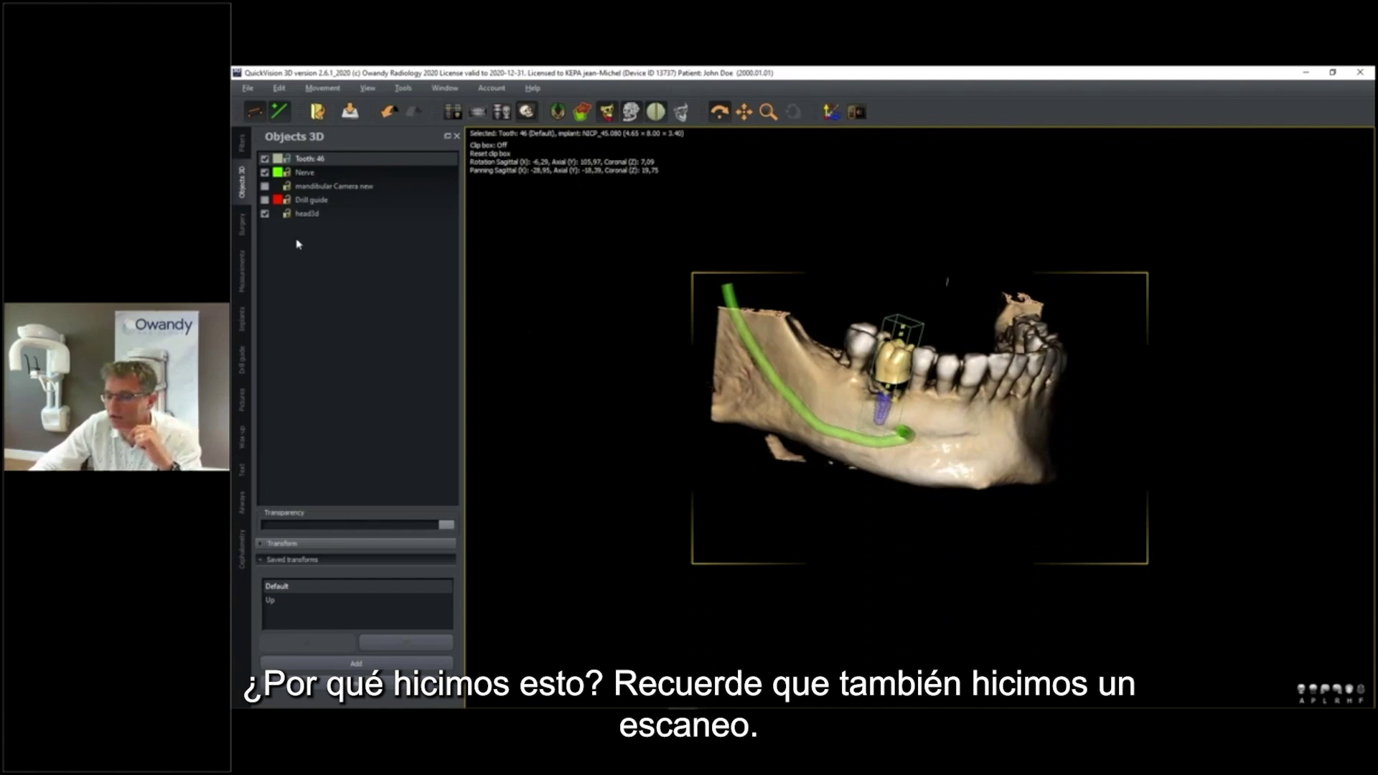
- Show the mandibular Camera new intraoral scan in its Default position over the lower jaw
{"action": "left_click", "coordinate": [296, 186]}
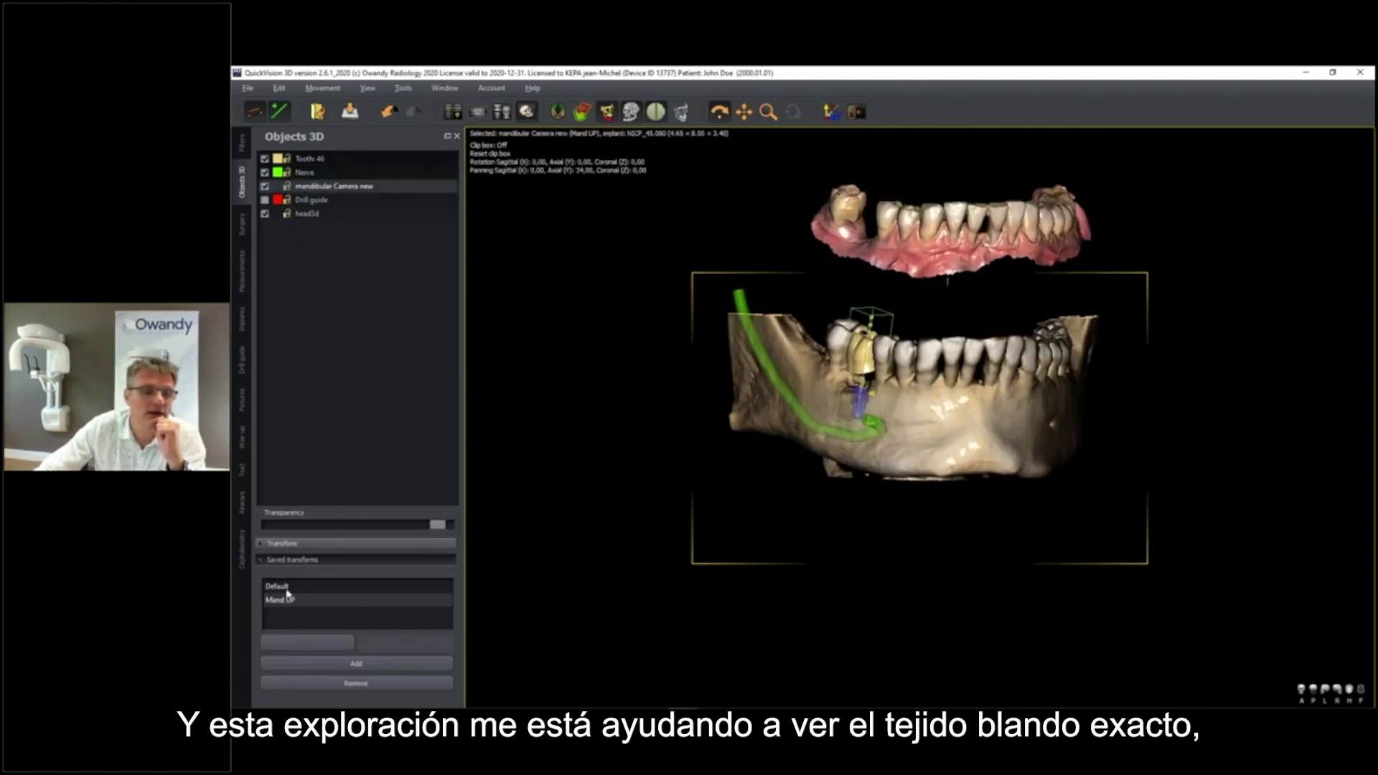
{"action": "left_click", "coordinate": [285, 587]}
{"action": "left_click_drag", "start_coordinate": [970, 401], "coordinate": [936, 417]}
{"action": "left_click", "coordinate": [309, 157]}
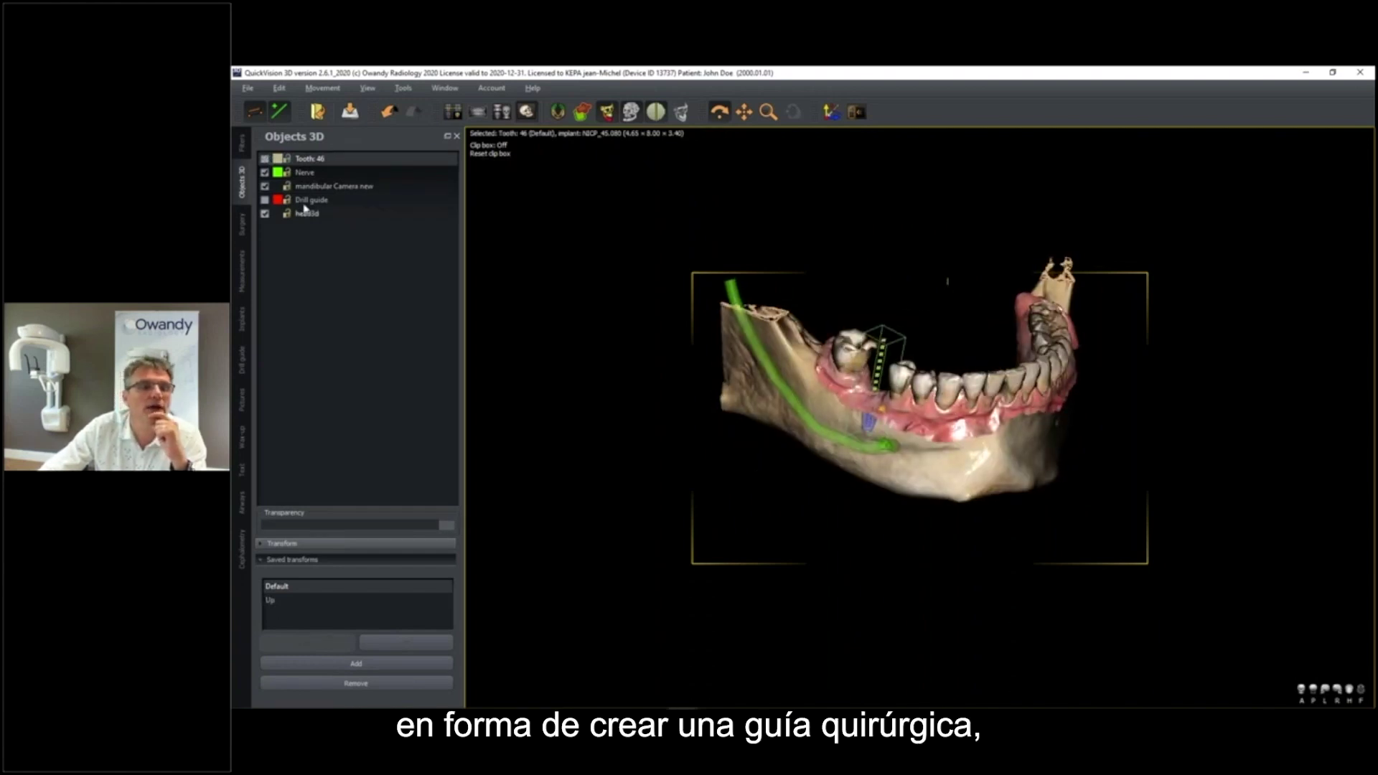
- Place the red drill guide at its Default position and make the head3d face less transparent
{"action": "left_click", "coordinate": [265, 200]}
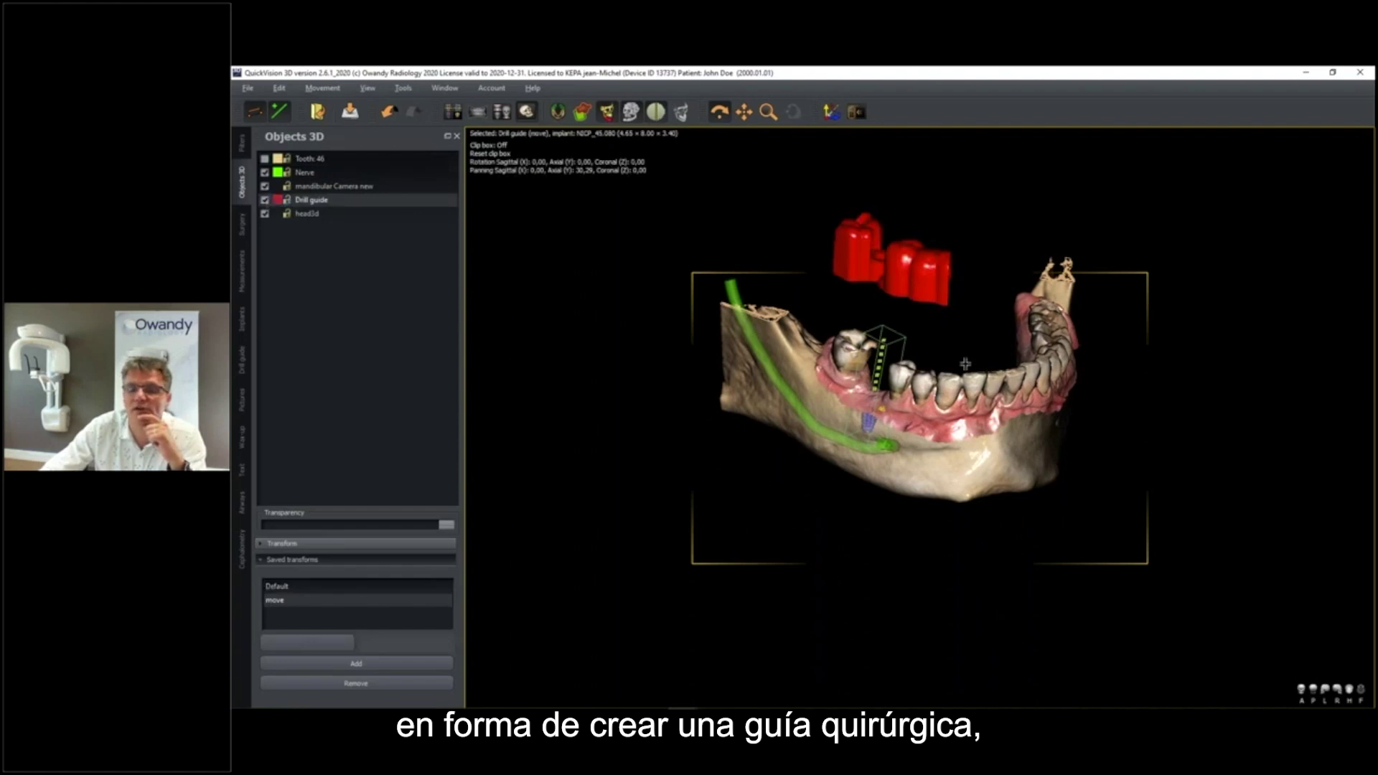
{"action": "left_click_drag", "start_coordinate": [967, 360], "coordinate": [911, 355]}
{"action": "left_click", "coordinate": [287, 586]}
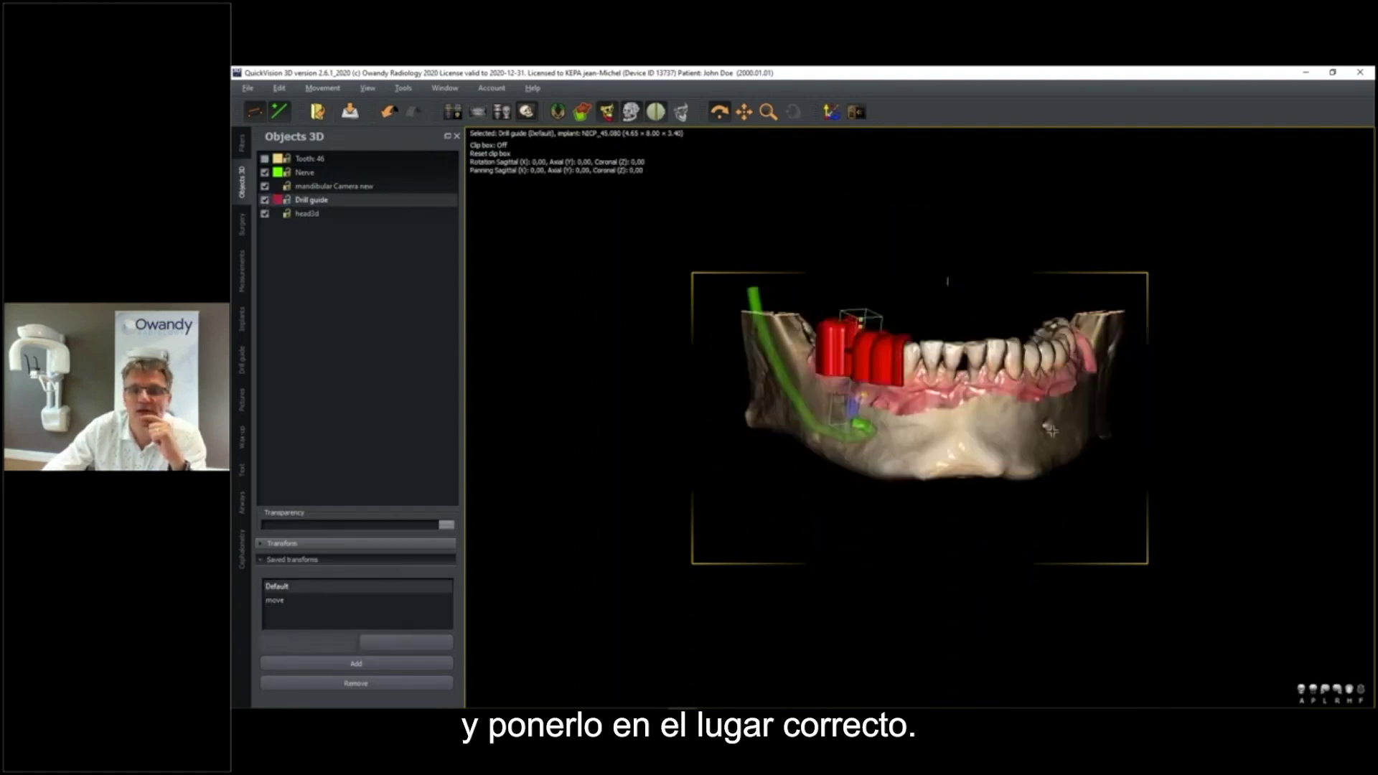
{"action": "left_click_drag", "start_coordinate": [1024, 409], "coordinate": [1024, 409]}
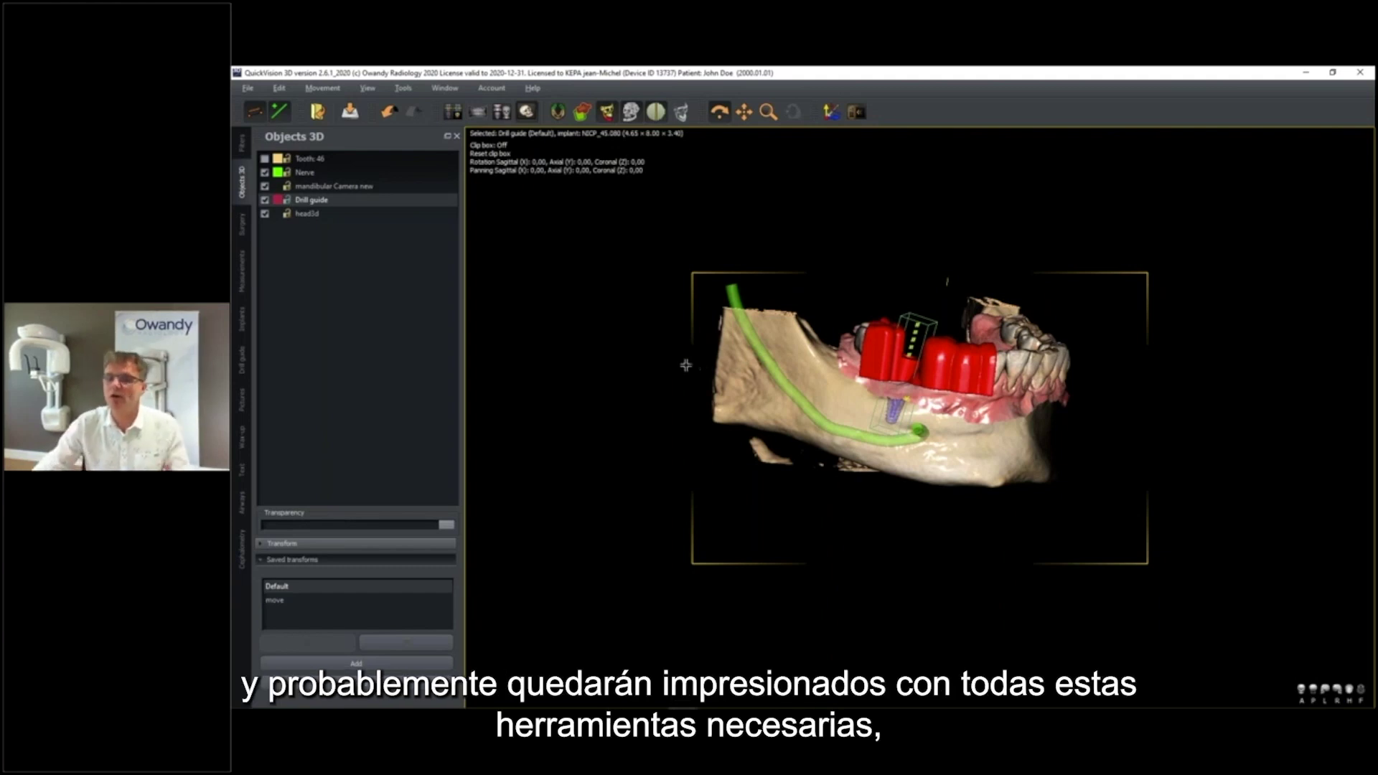
{"action": "left_click_drag", "start_coordinate": [945, 402], "coordinate": [949, 392]}
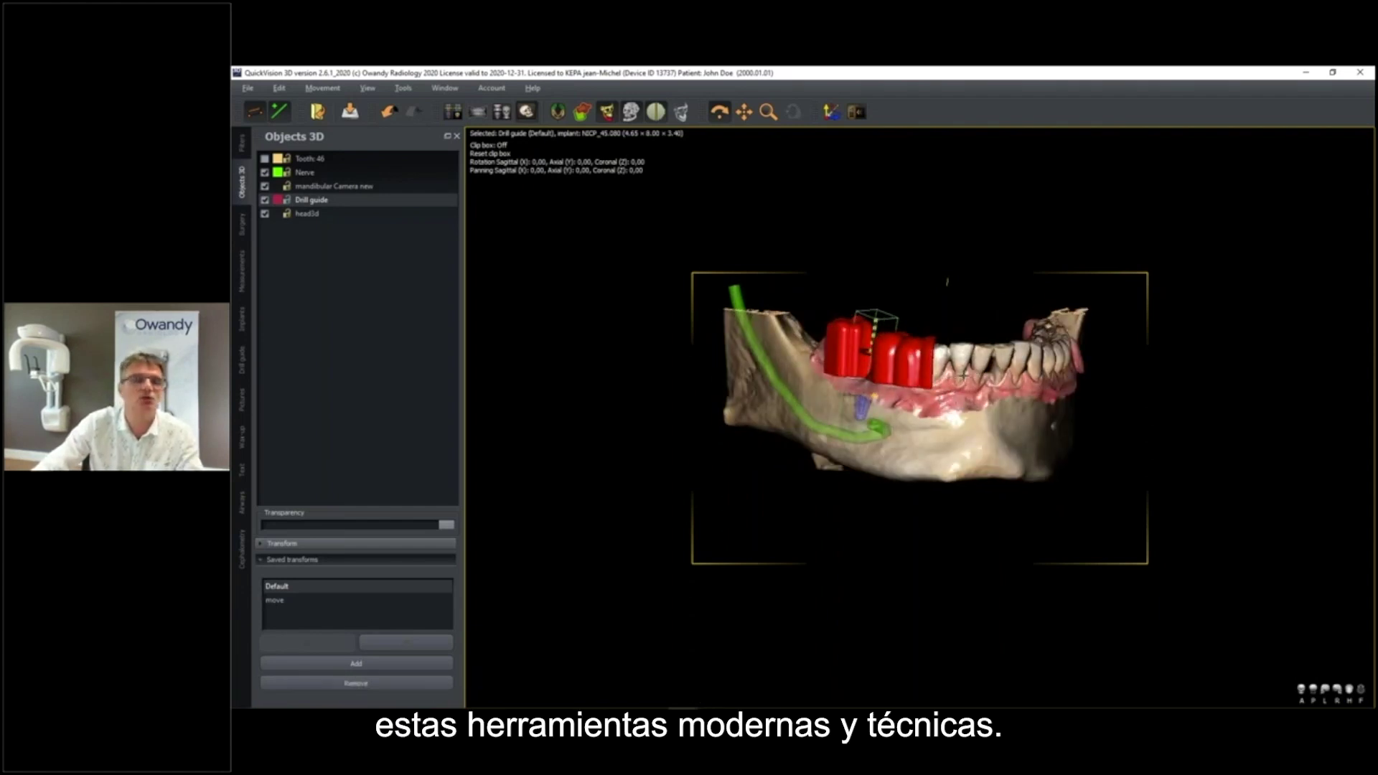
{"action": "left_click", "coordinate": [307, 213]}
{"action": "left_click", "coordinate": [318, 526]}
- Make the head3d face fully opaque, turn it frontal, and start the PowerPoint slideshow
{"action": "left_click_drag", "start_coordinate": [318, 526], "coordinate": [404, 525]}
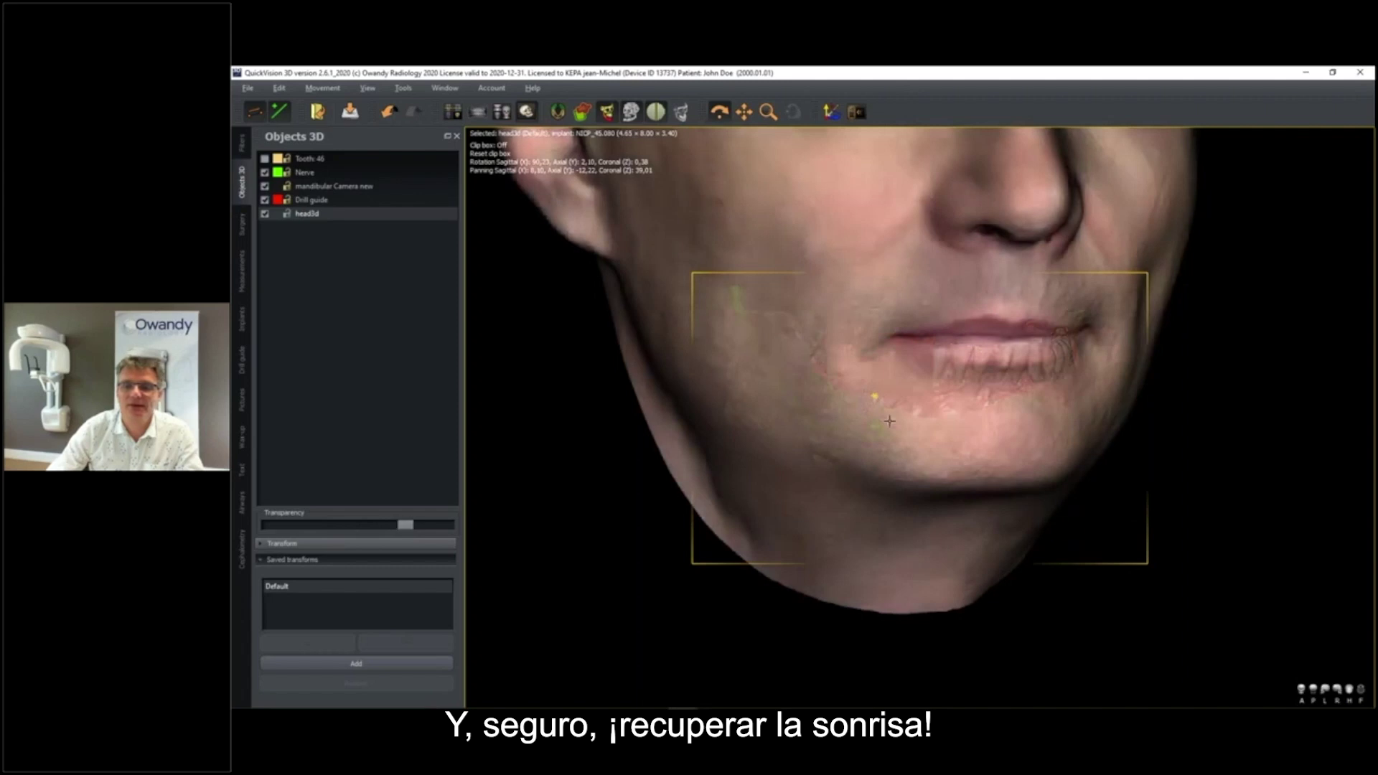
{"action": "left_click_drag", "start_coordinate": [903, 438], "coordinate": [929, 419]}
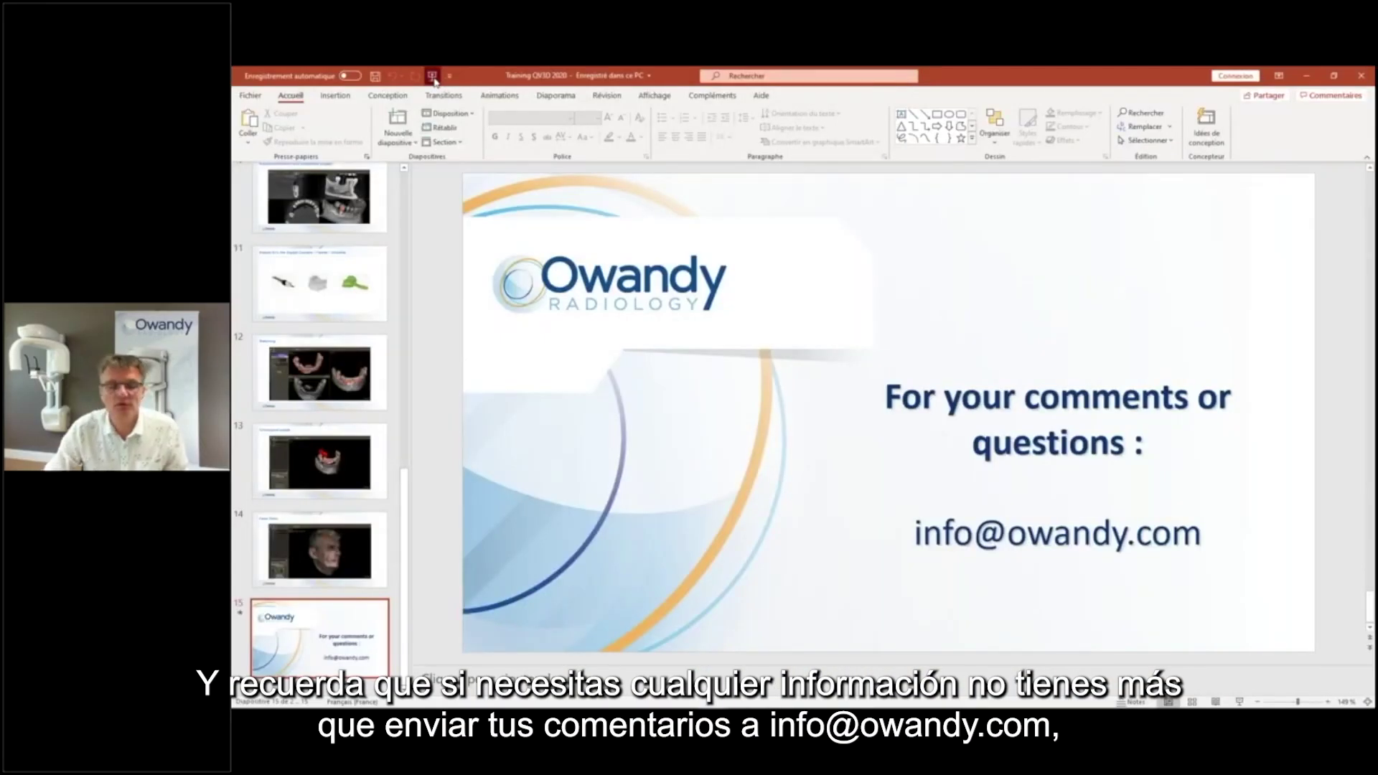
{"action": "left_click", "coordinate": [433, 77]}
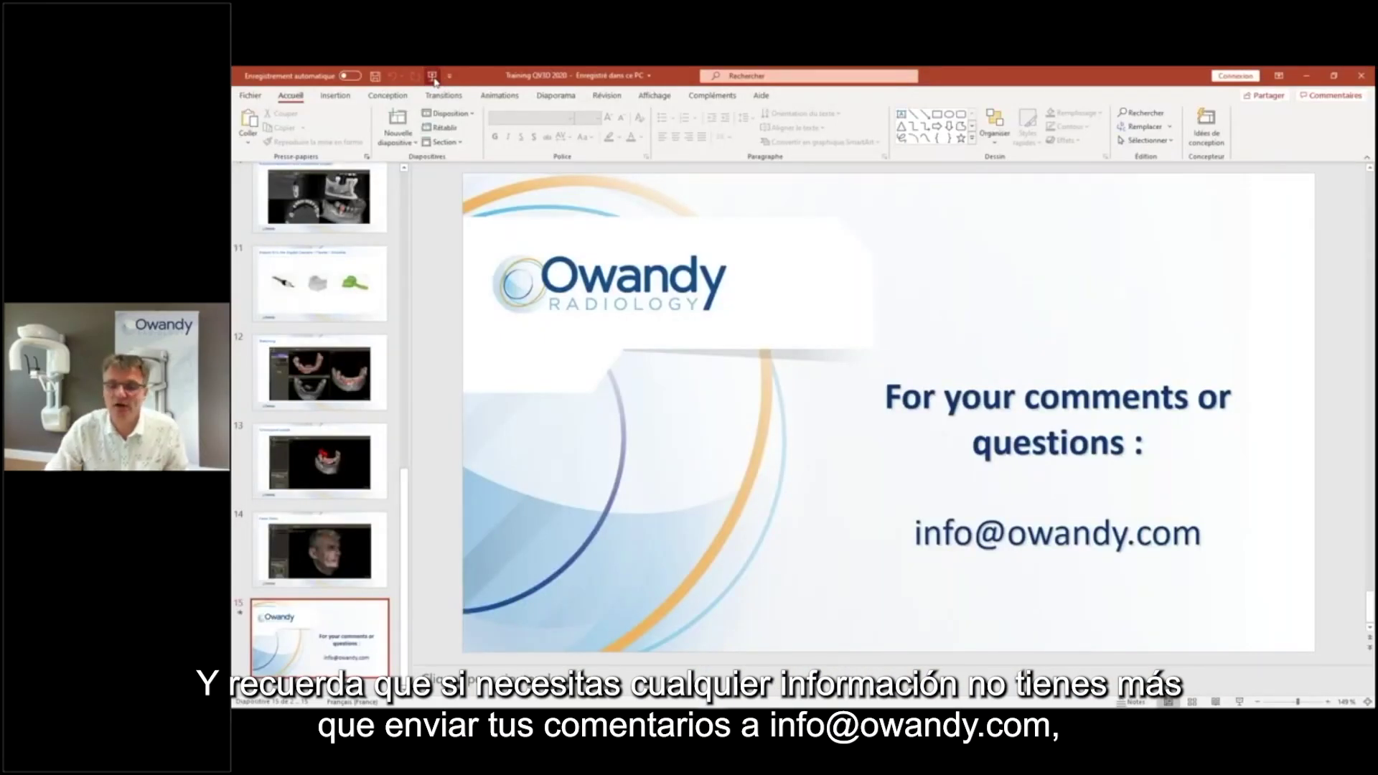